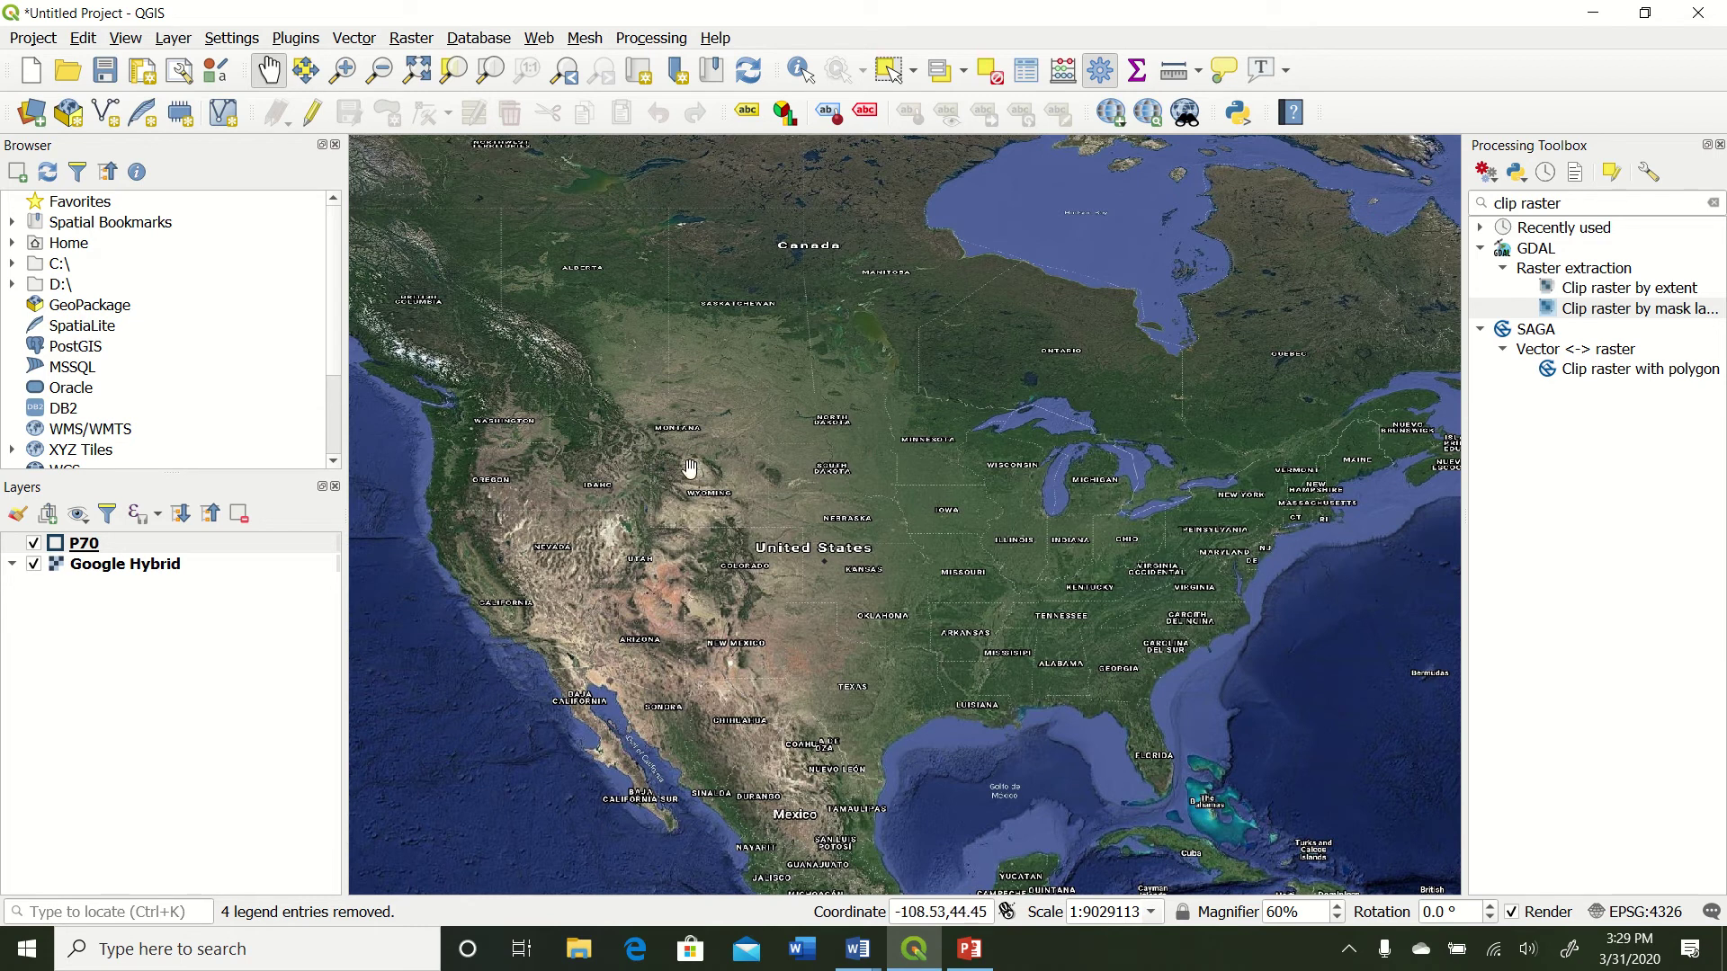
# Zoom to the P70 layer and frame its field outline in the map view
pyautogui.rightClick(125, 547)
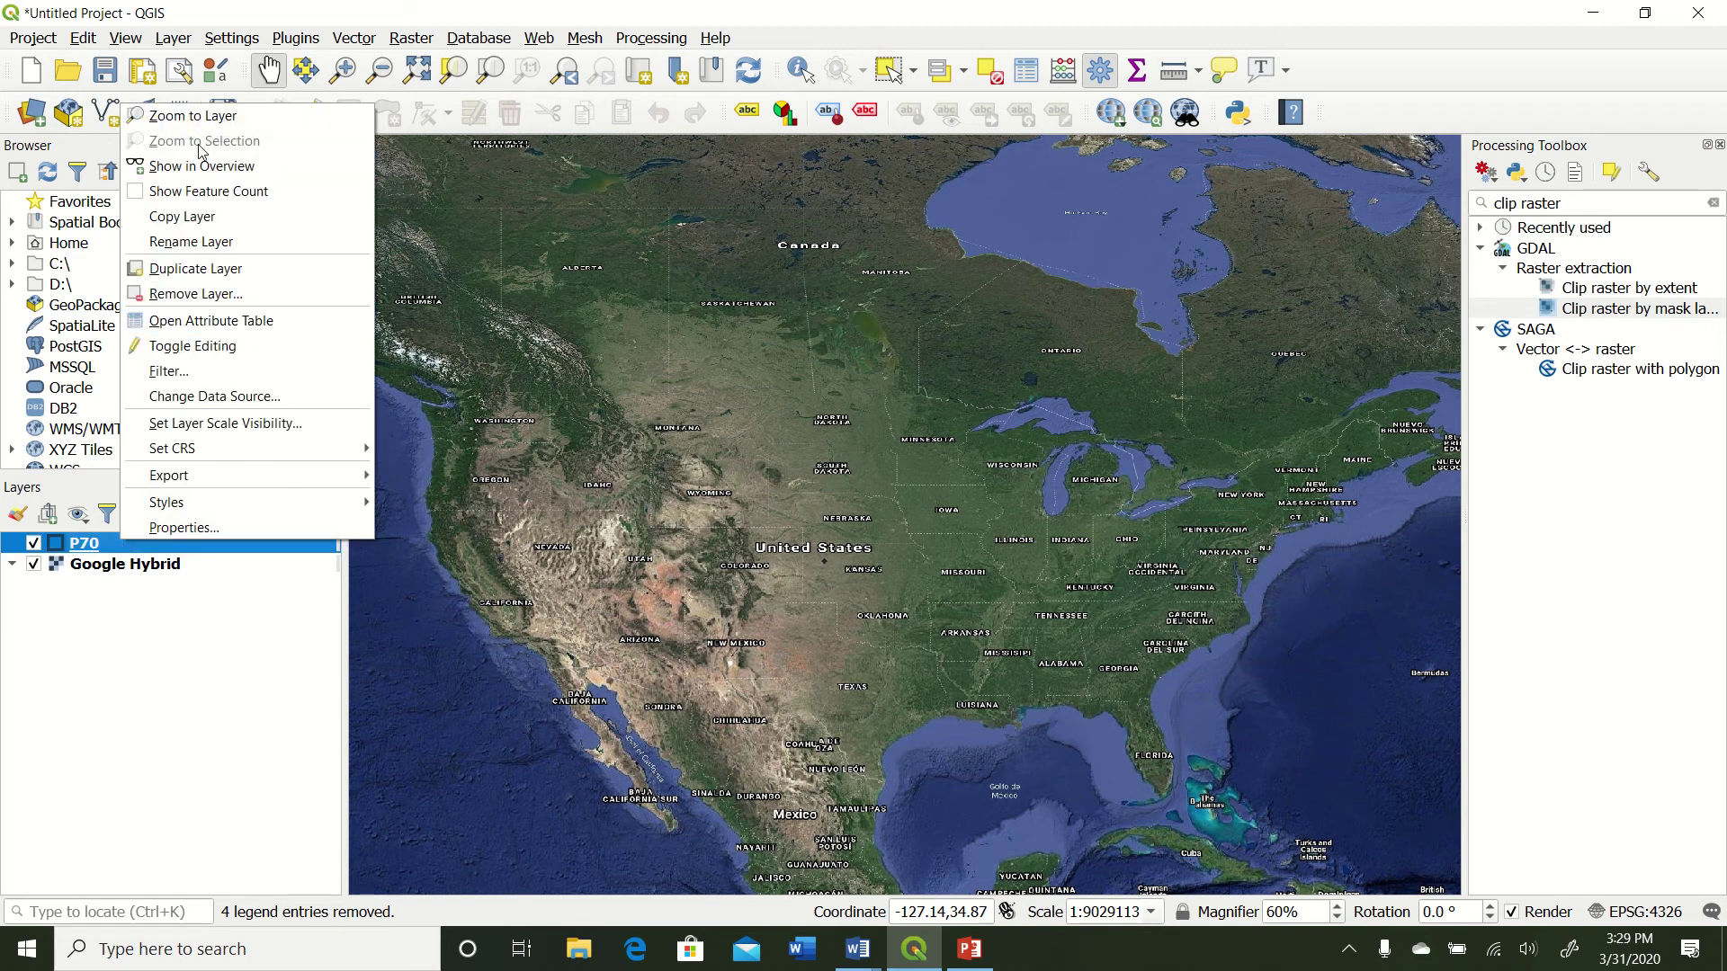
pyautogui.click(194, 116)
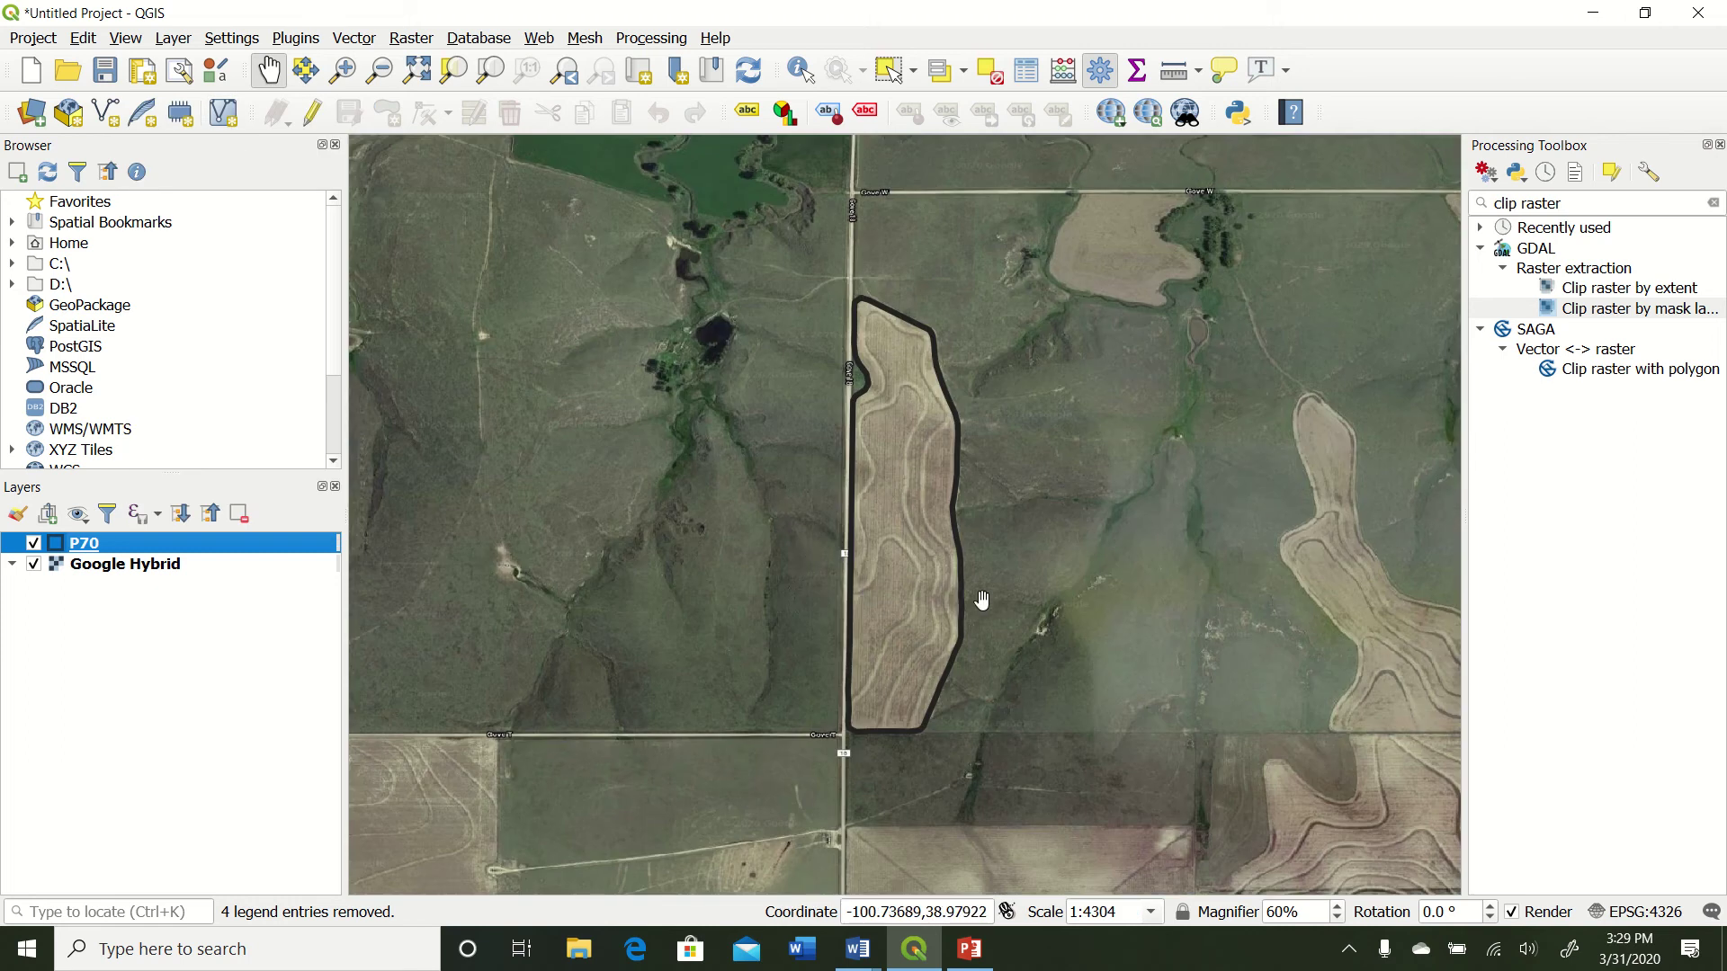
pyautogui.scroll(1, 899, 361)
pyautogui.moveTo(871, 282); pyautogui.dragTo(953, 590)
pyautogui.scroll(-1, 980, 656)
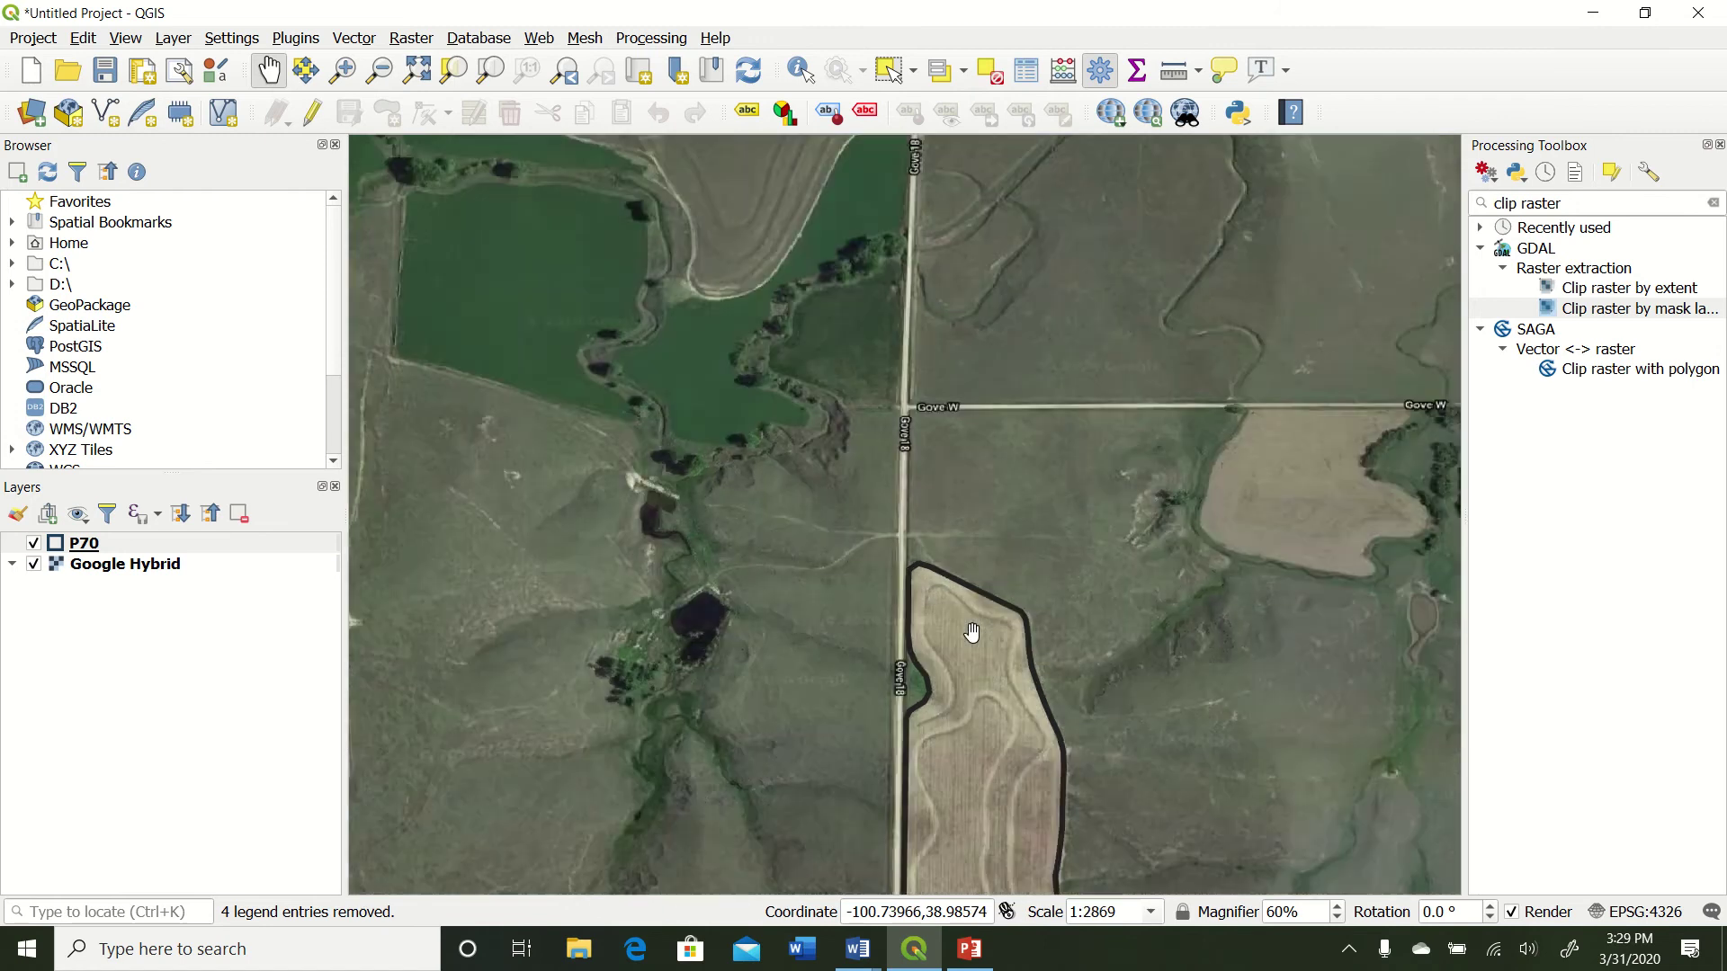
pyautogui.moveTo(990, 679); pyautogui.dragTo(929, 386)
pyautogui.moveTo(942, 633); pyautogui.dragTo(936, 543)
pyautogui.scroll(-1, 936, 544)
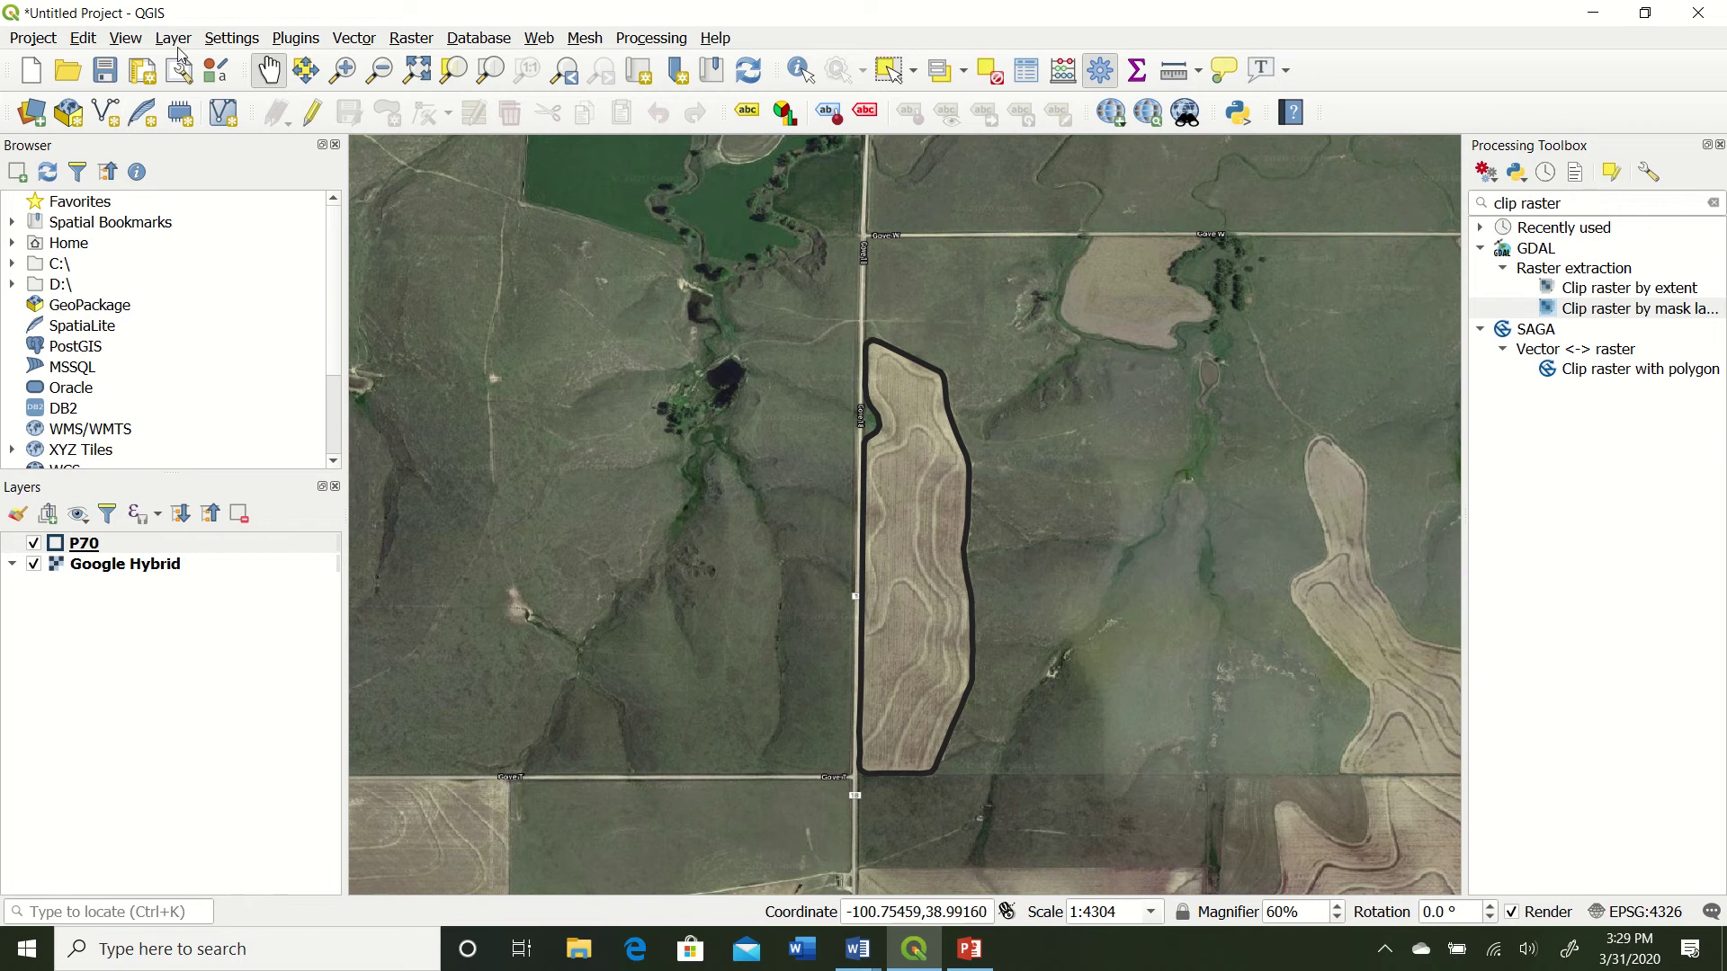
# From Add Raster Layer, browse through Sen 4_26_19 to the T14SLJ granule's IMG_DATA folder
pyautogui.click(173, 38)
pyautogui.moveTo(216, 117)
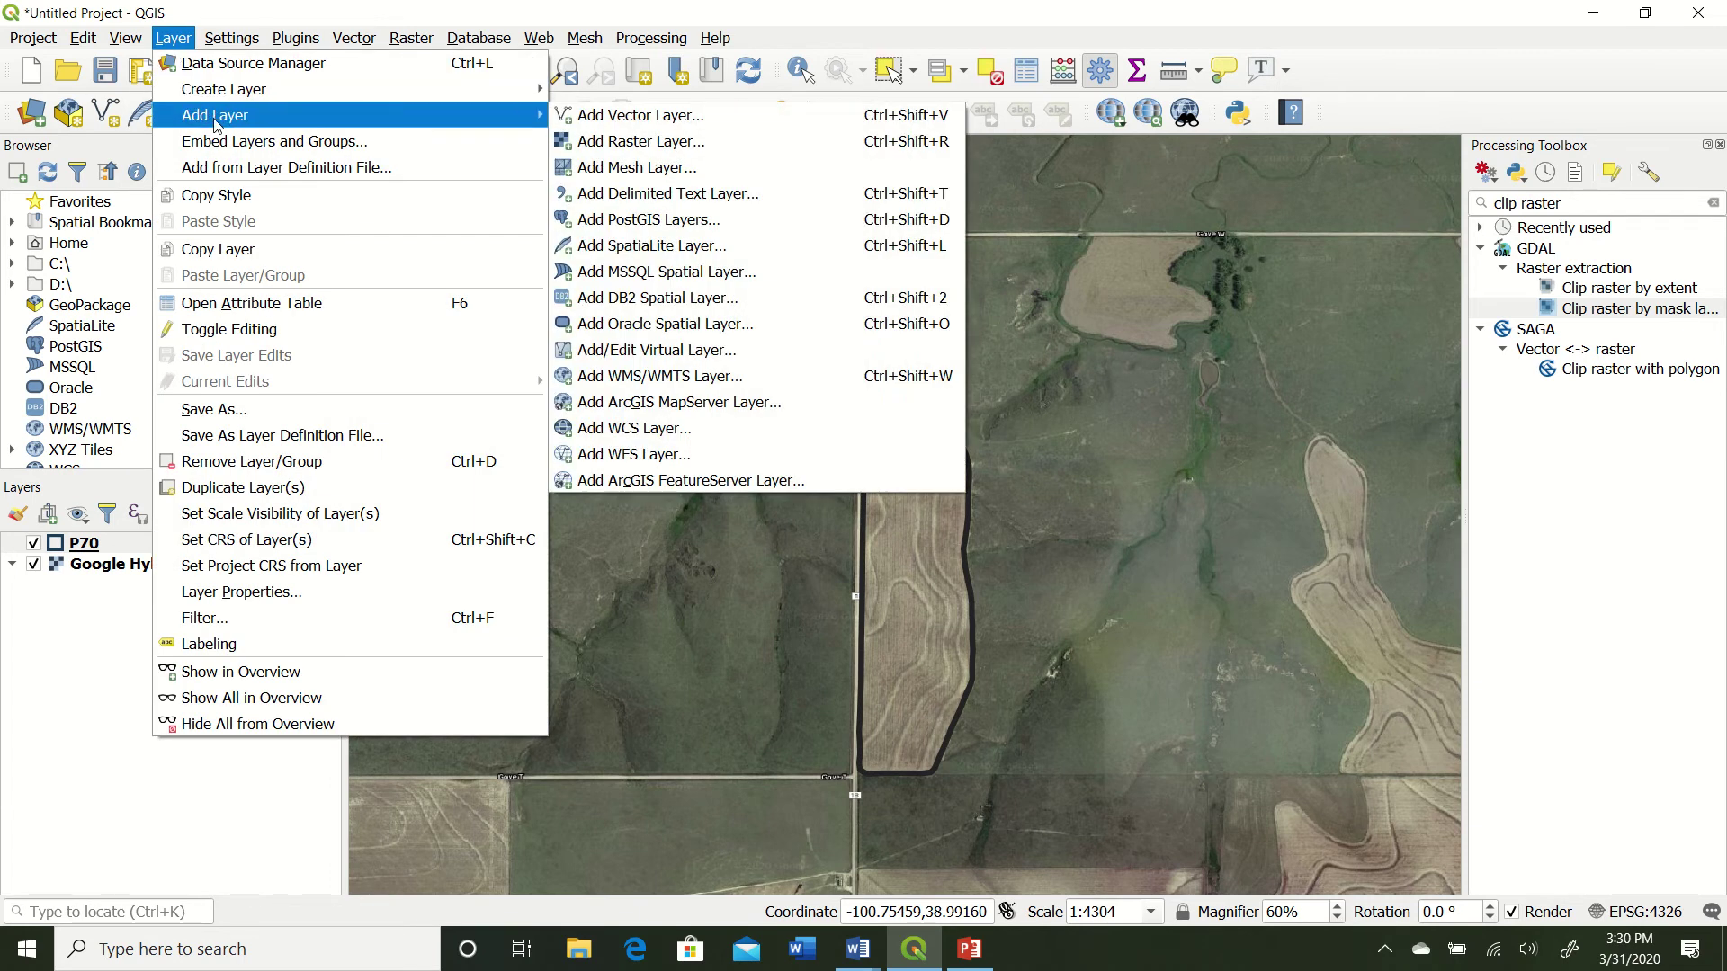
pyautogui.click(648, 143)
pyautogui.moveTo(896, 212); pyautogui.dragTo(863, 137)
pyautogui.click(1362, 290)
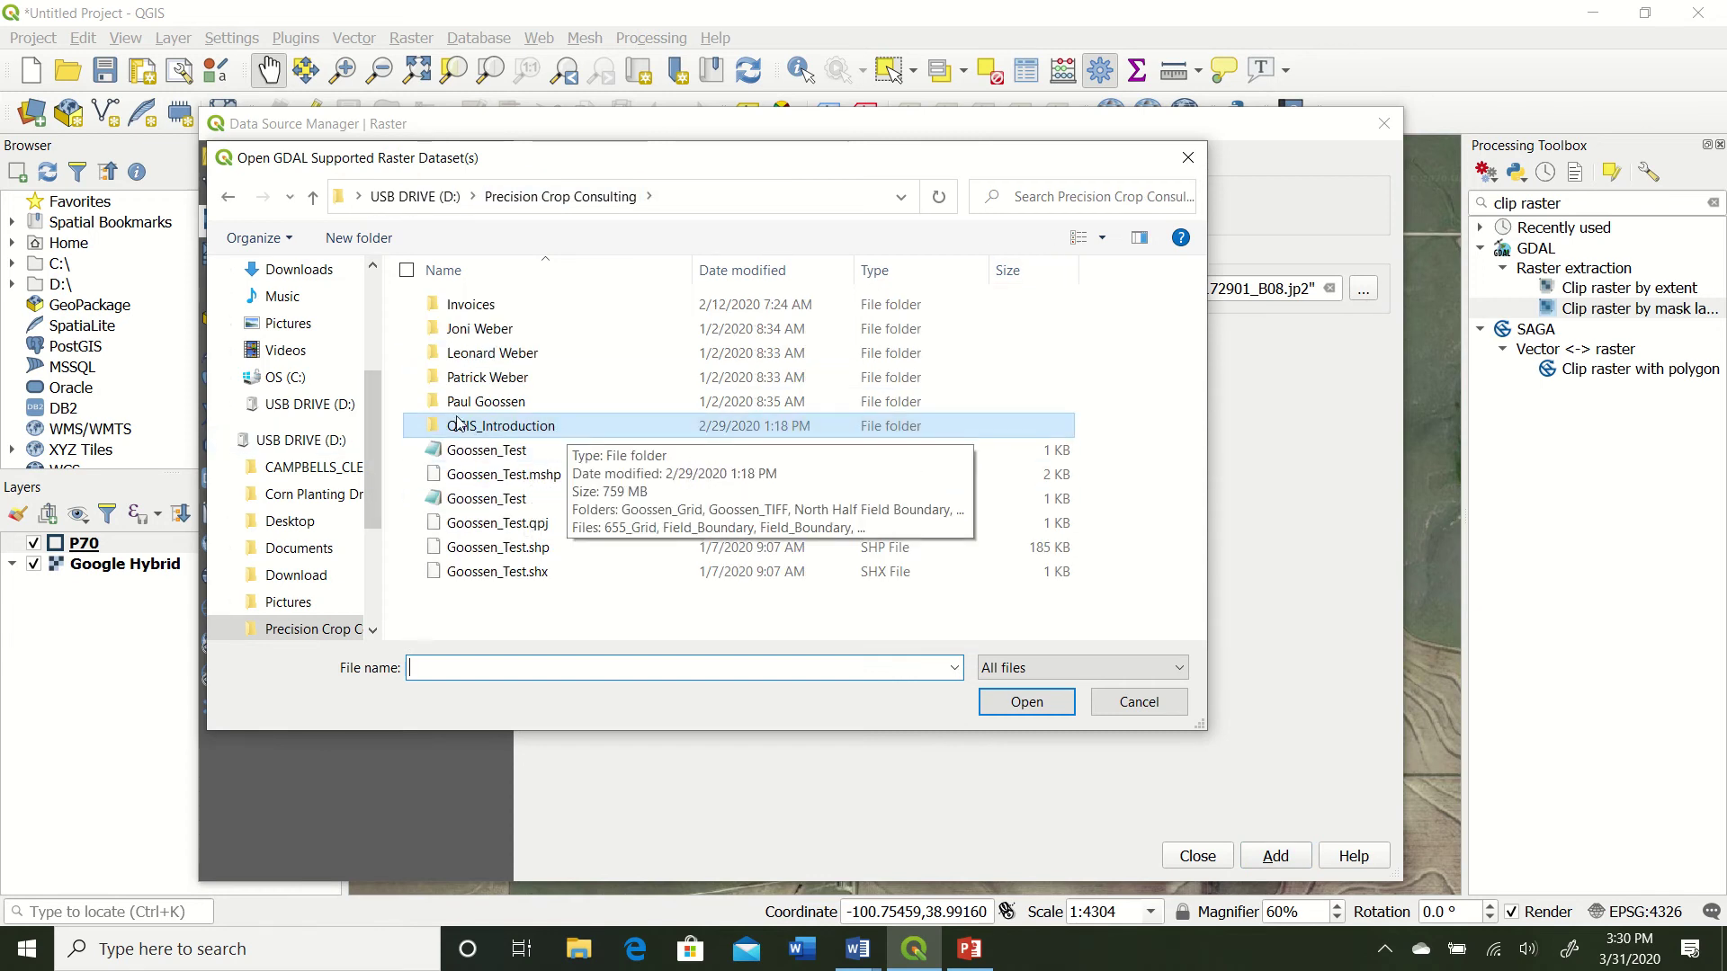
pyautogui.doubleClick(574, 432)
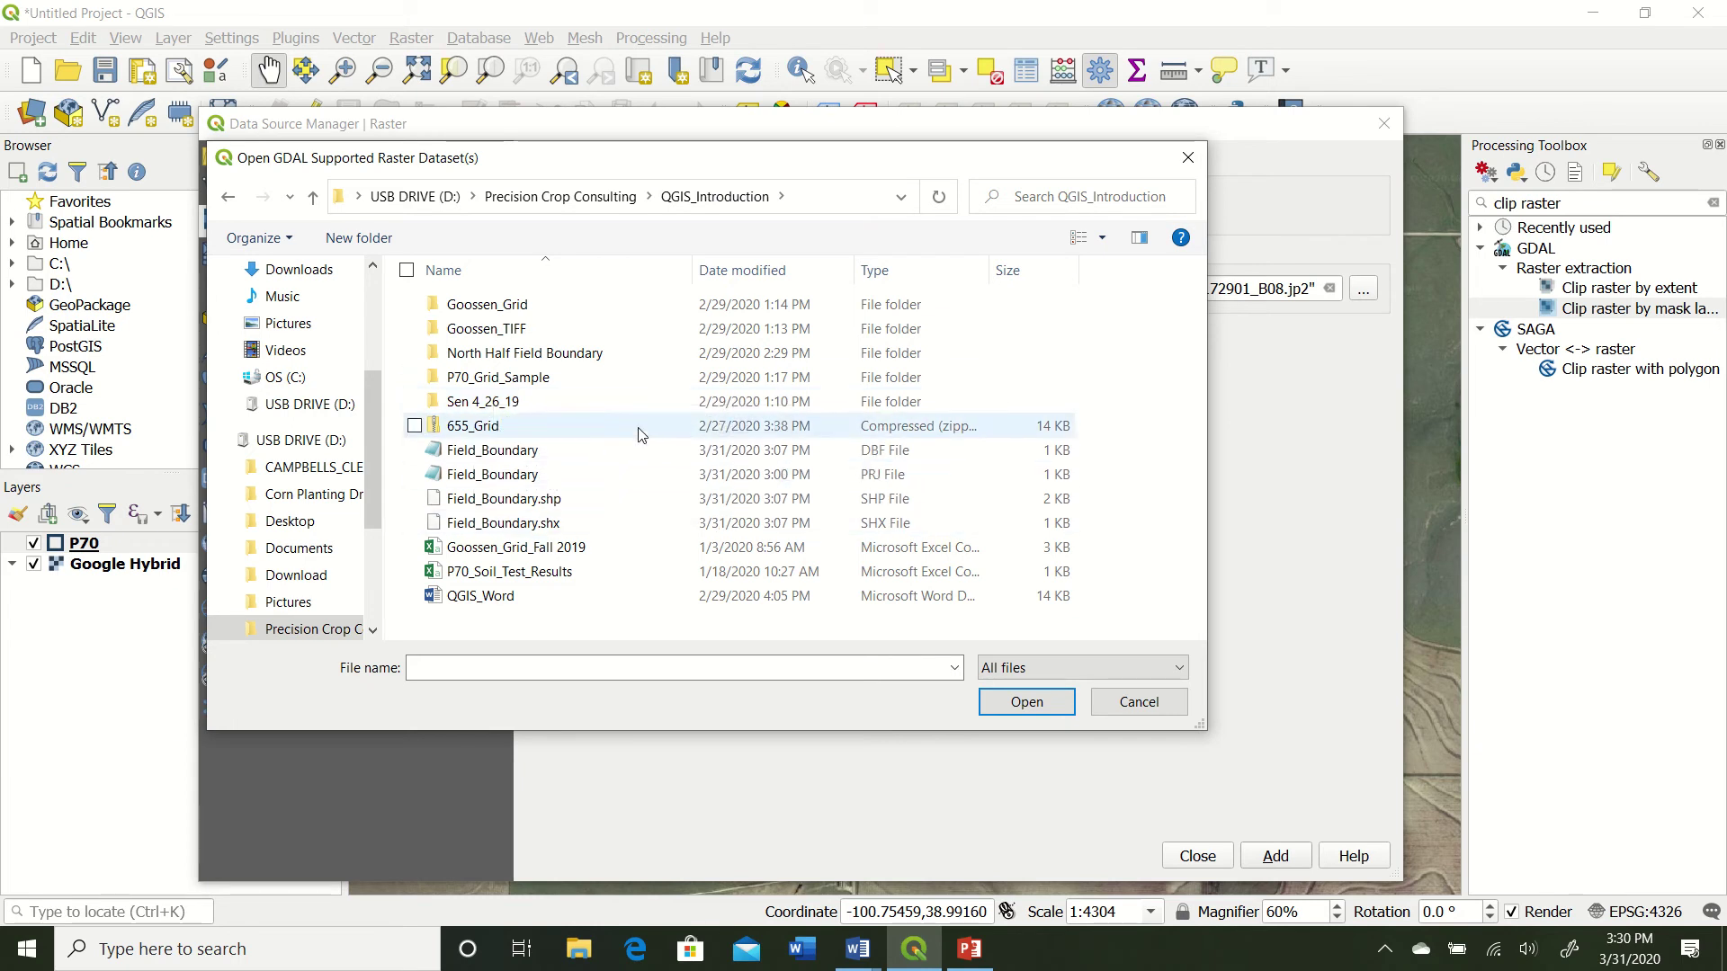
pyautogui.doubleClick(614, 411)
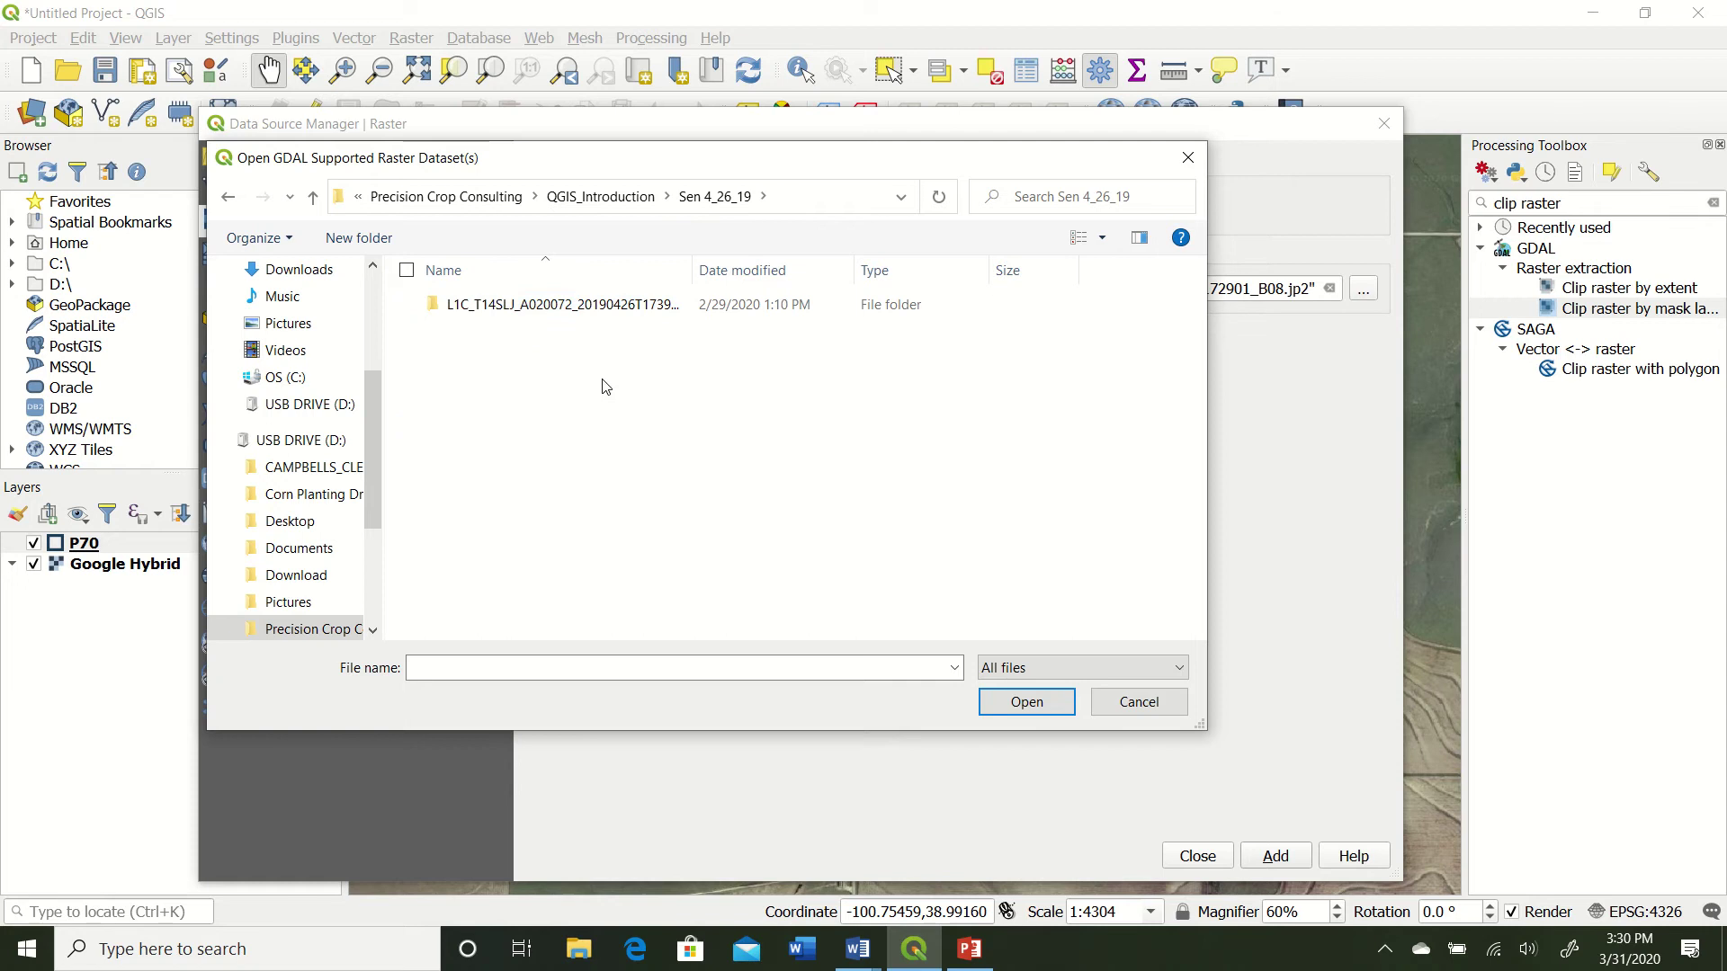
pyautogui.doubleClick(586, 309)
pyautogui.doubleClick(587, 305)
pyautogui.doubleClick(543, 360)
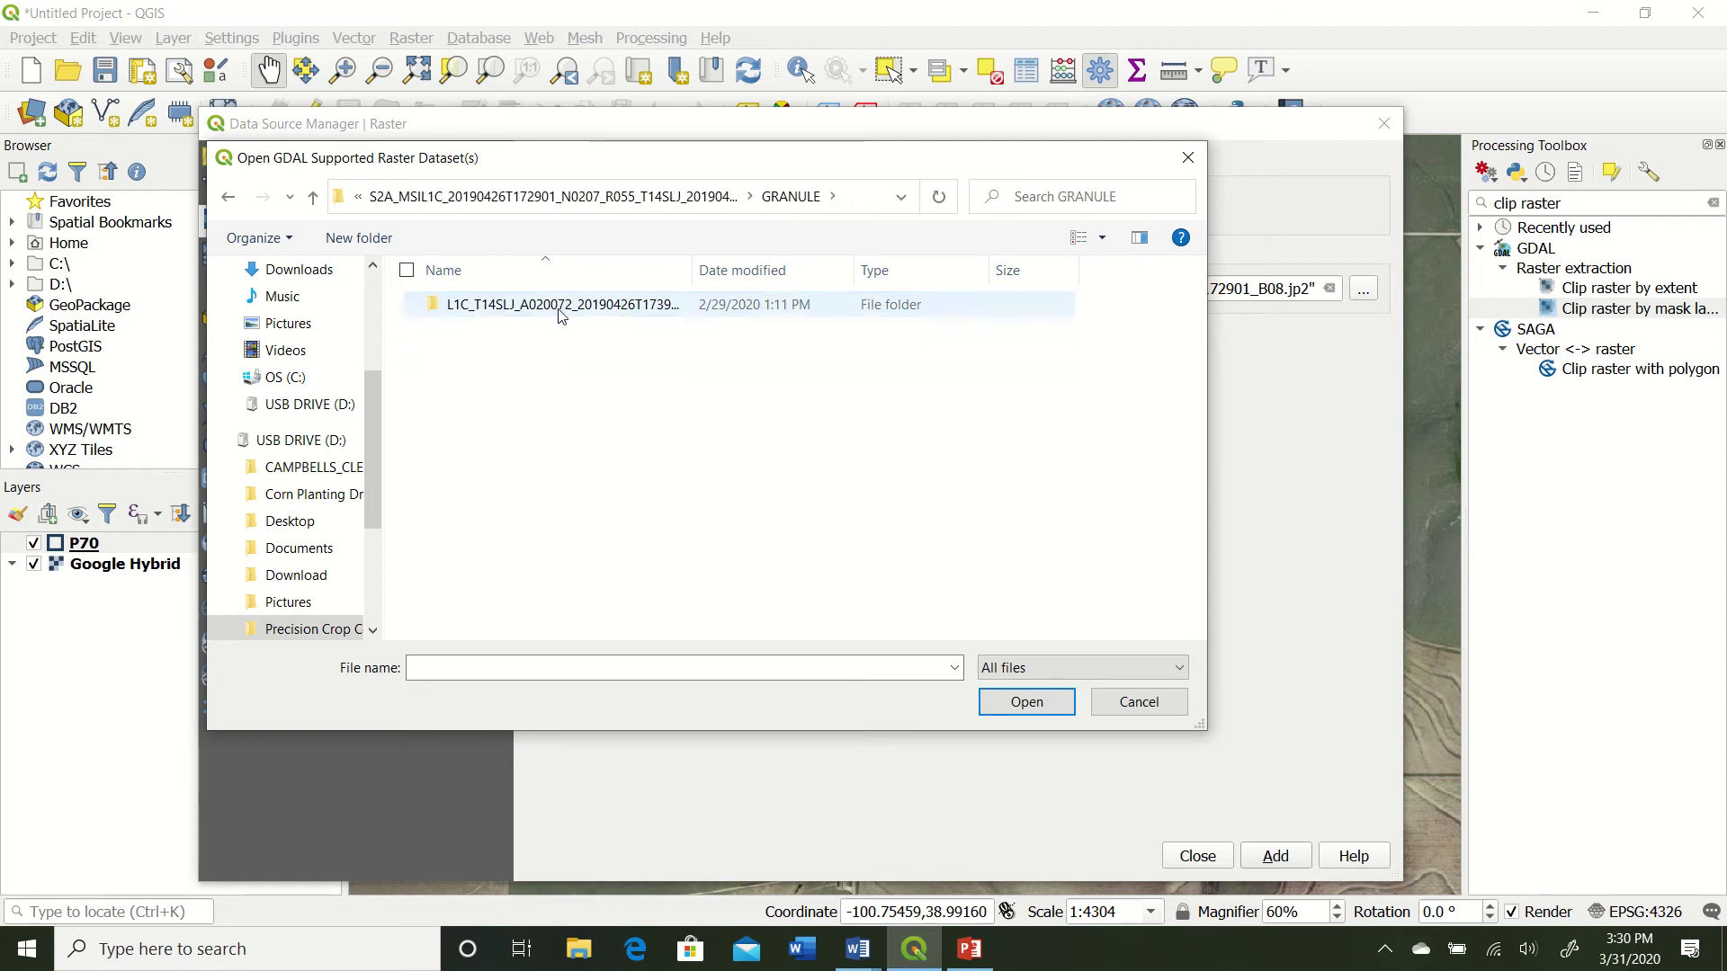
pyautogui.doubleClick(553, 306)
pyautogui.doubleClick(550, 332)
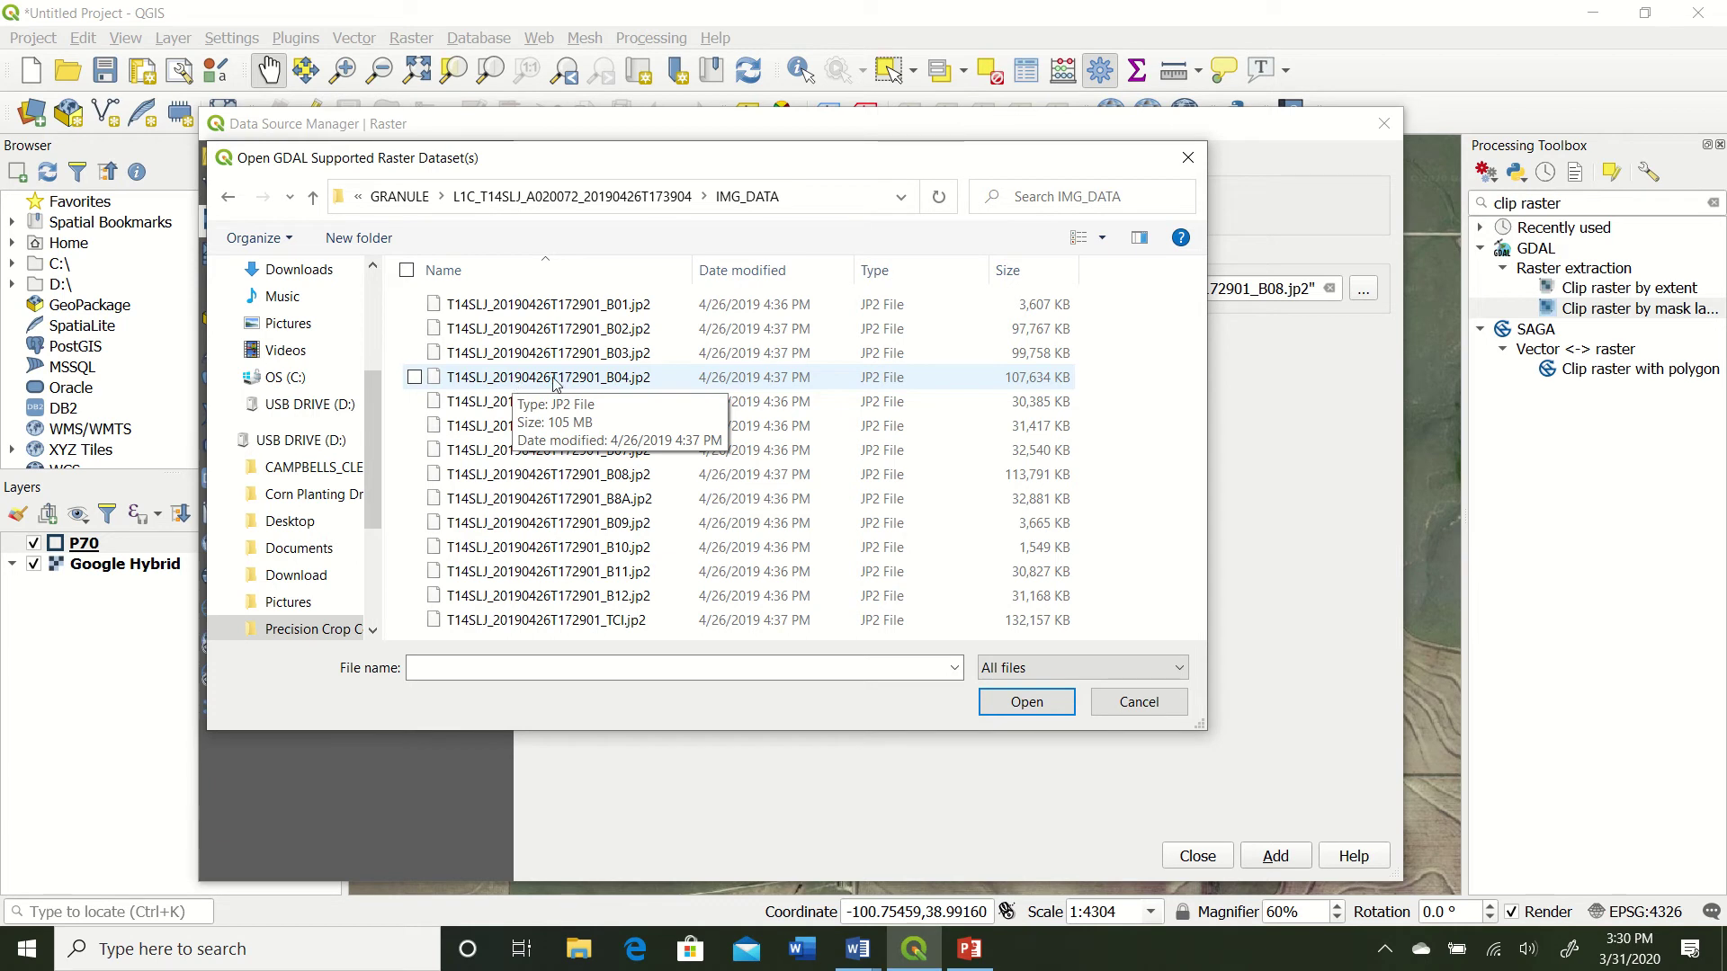
# Select the B04 and B08 .jp2 band files and add them as layers
pyautogui.click(641, 385)
pyautogui.keyDown('ctrl'); pyautogui.click(676, 485); pyautogui.keyUp('ctrl')
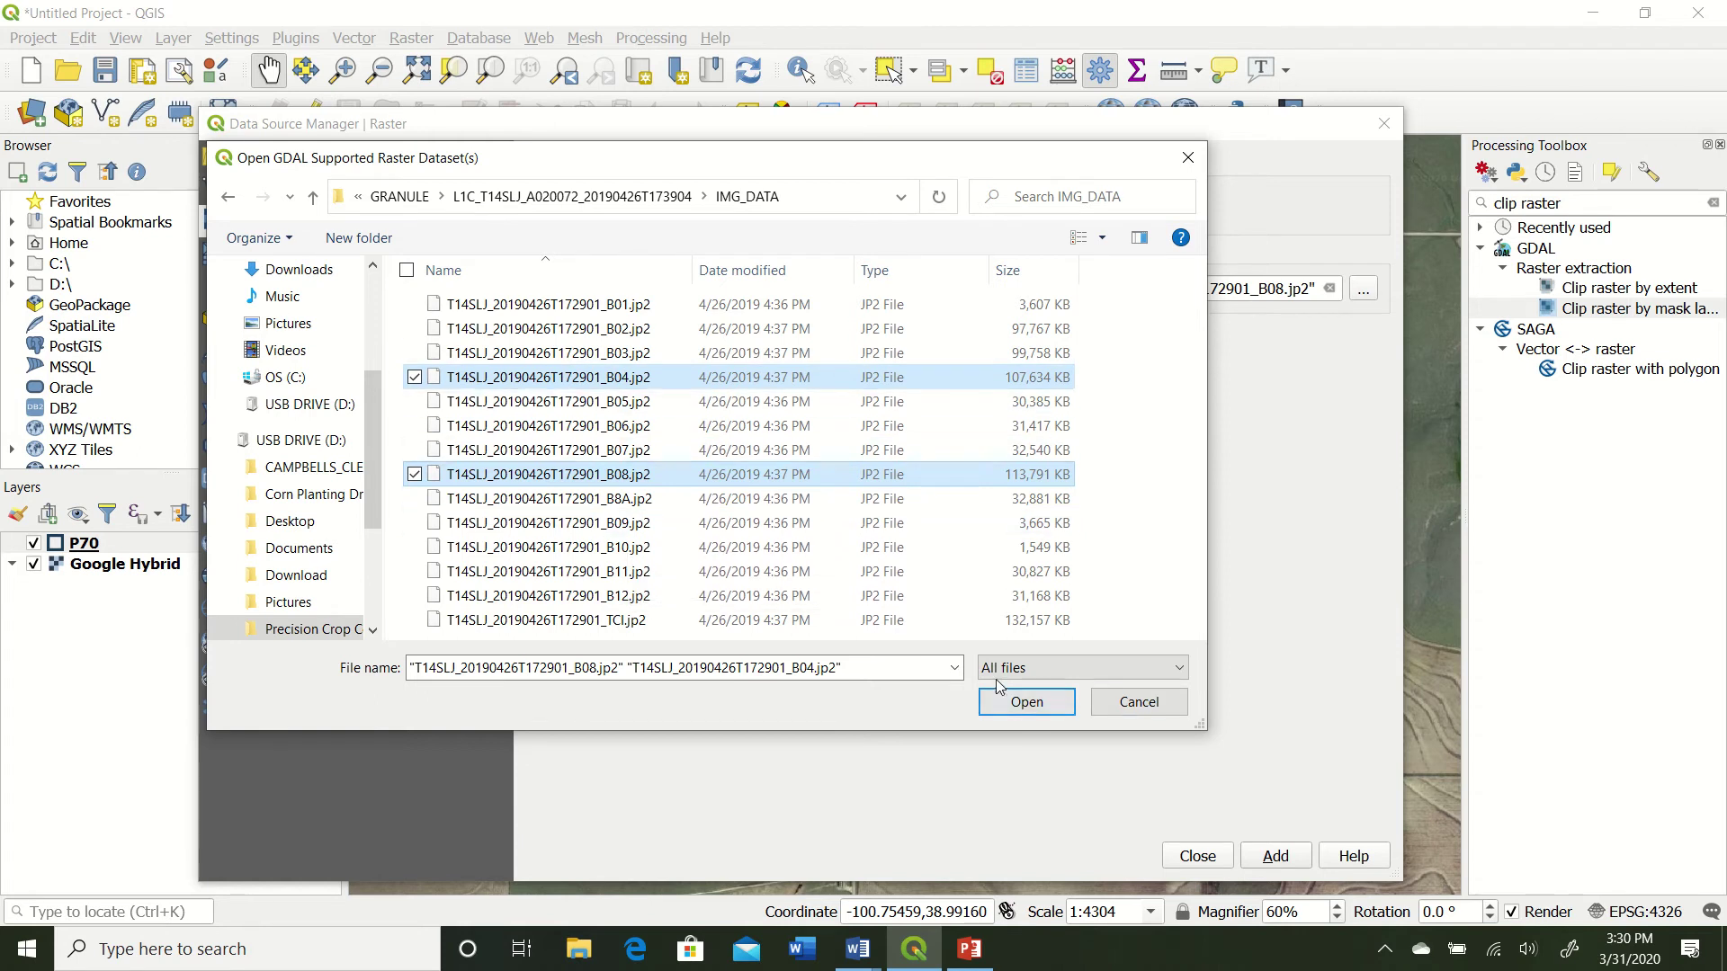
pyautogui.click(1028, 705)
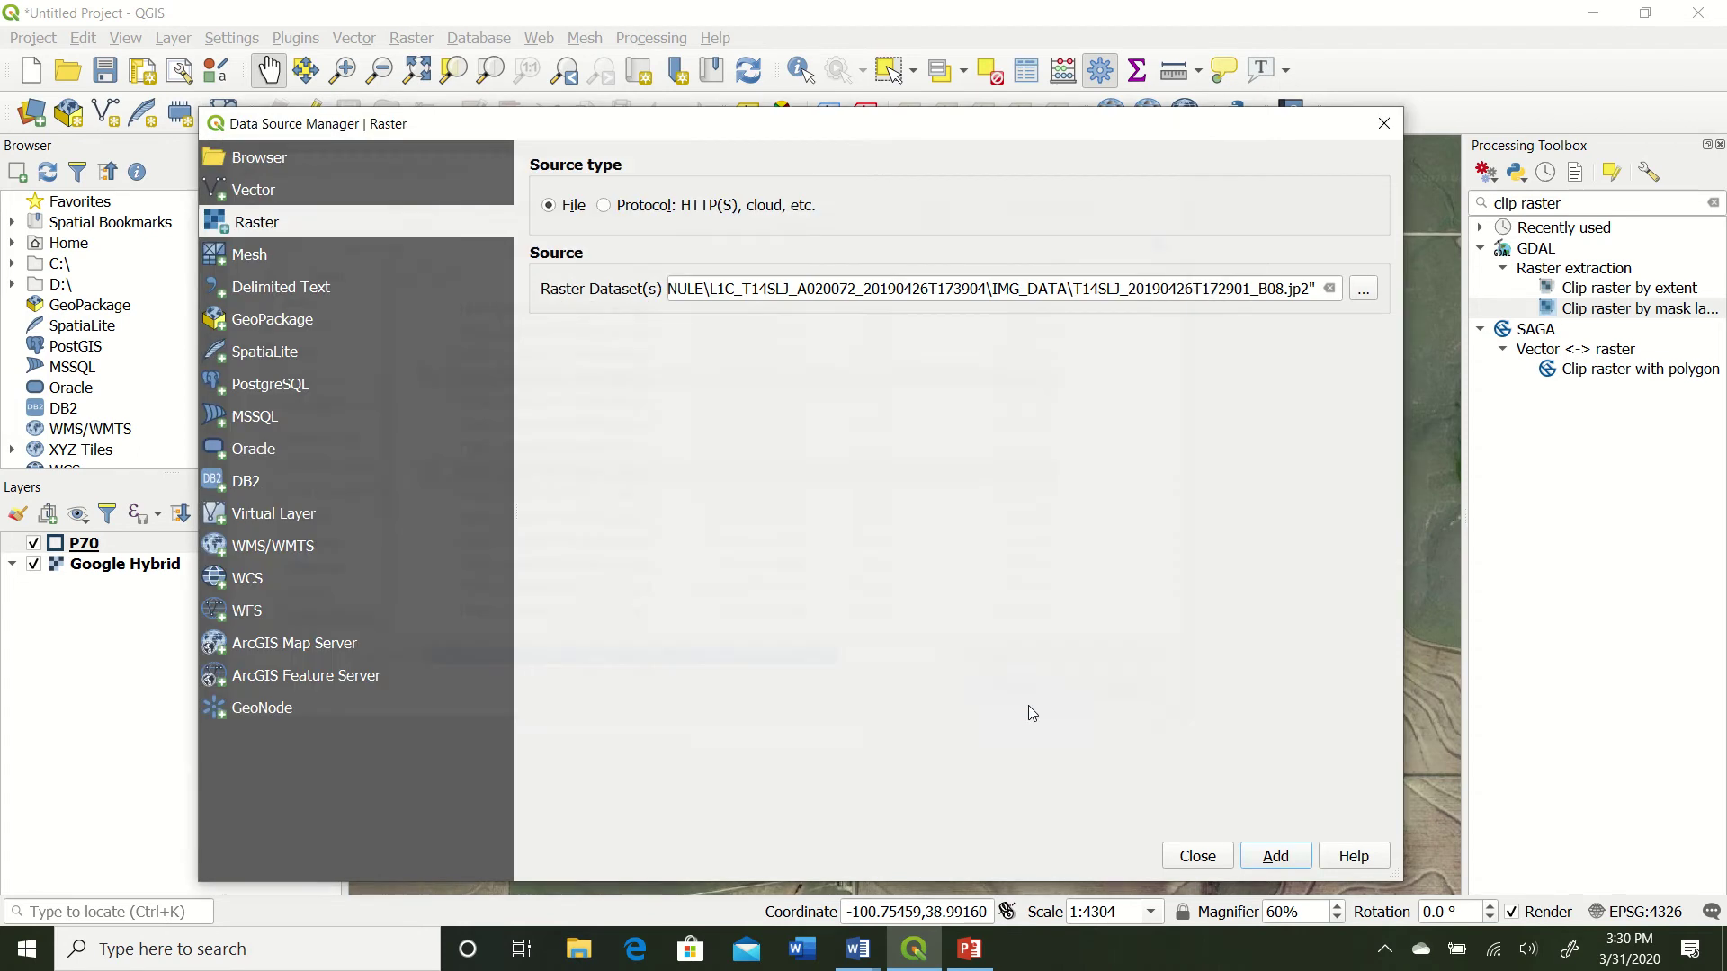
pyautogui.click(1277, 859)
pyautogui.click(1383, 123)
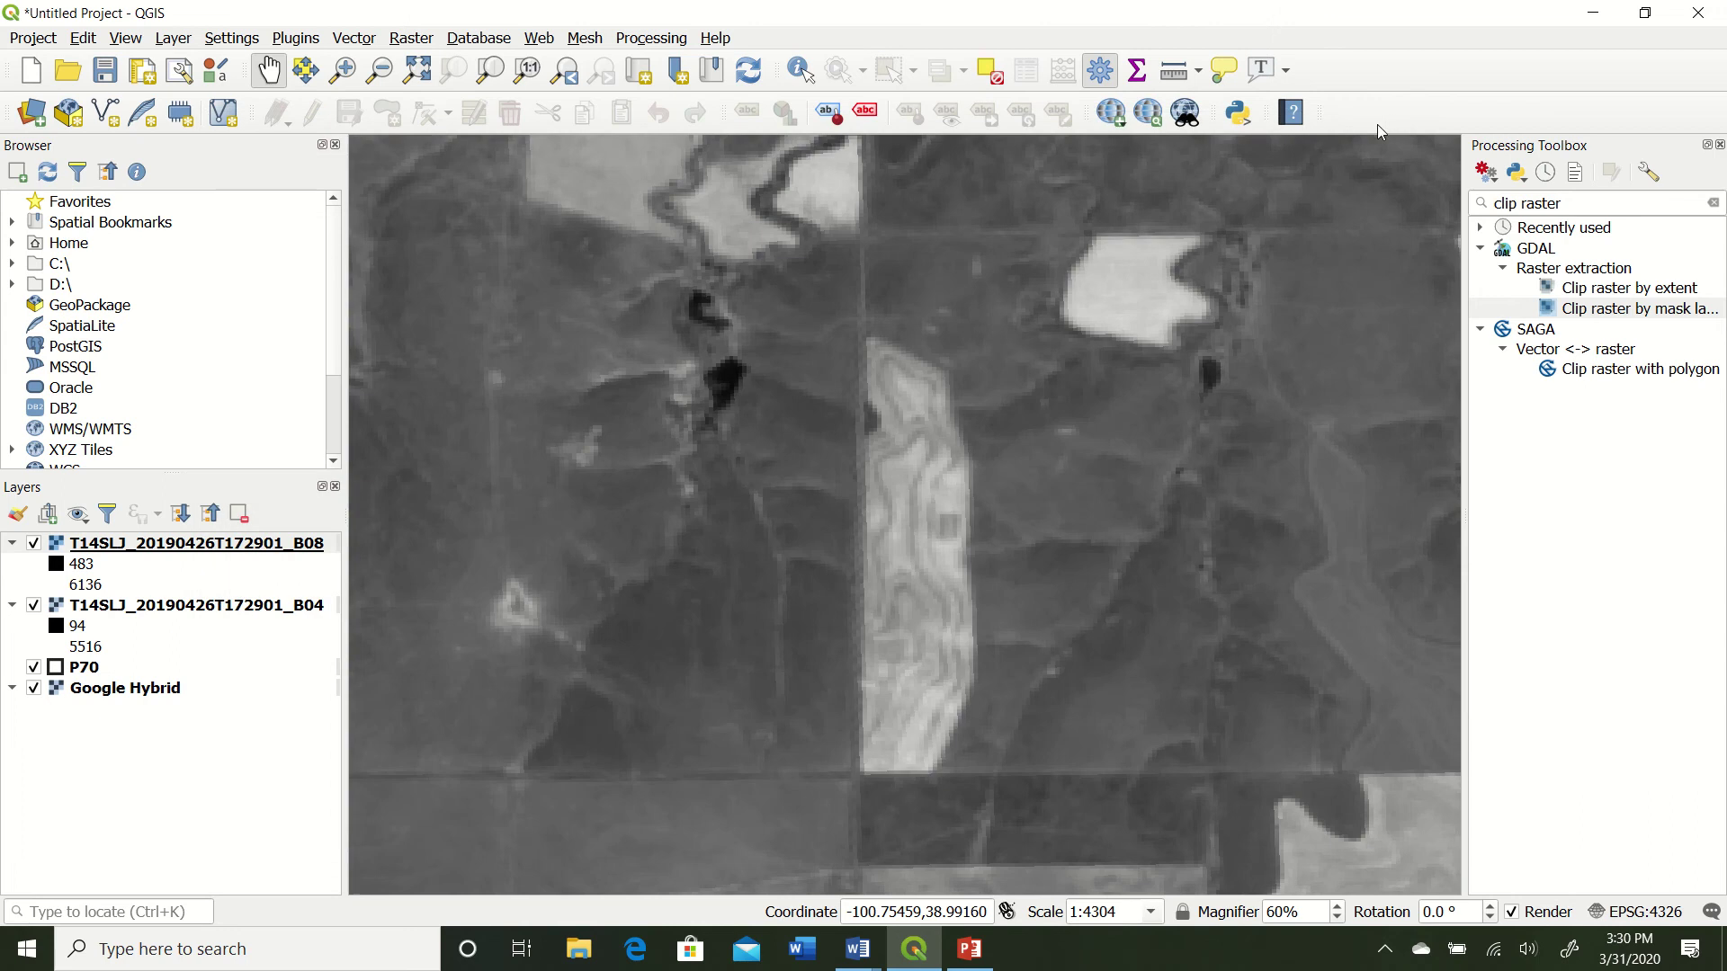
pyautogui.scroll(-3, 943, 486)
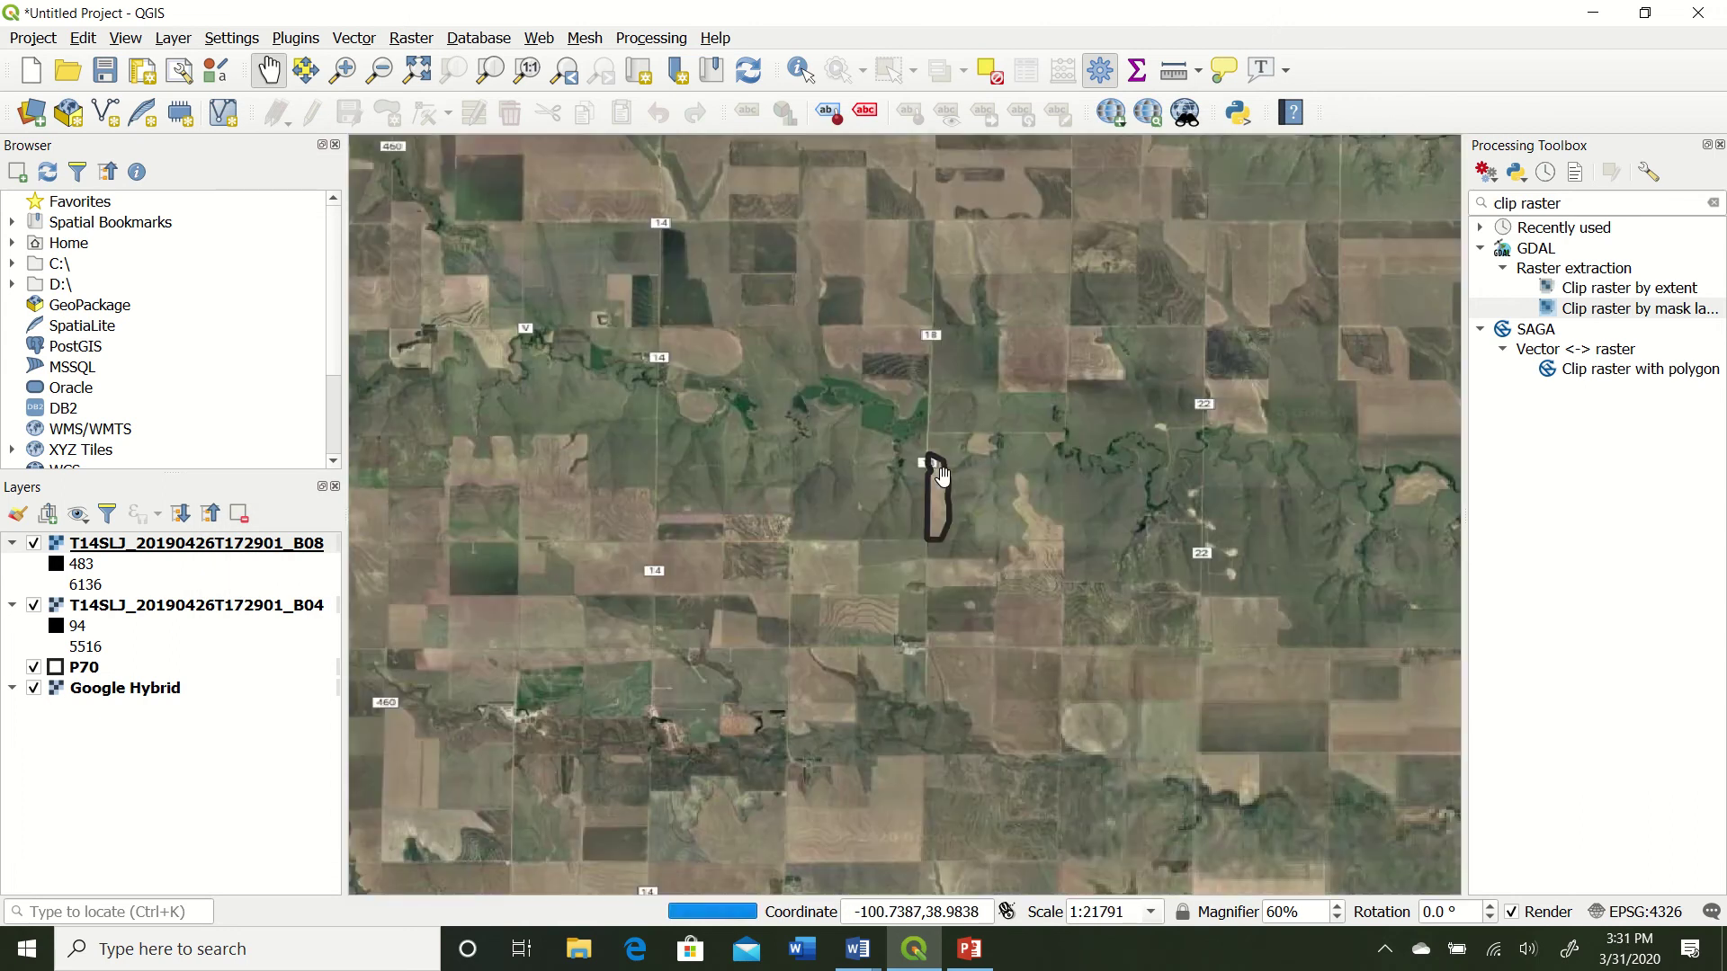
pyautogui.scroll(-7, 943, 479)
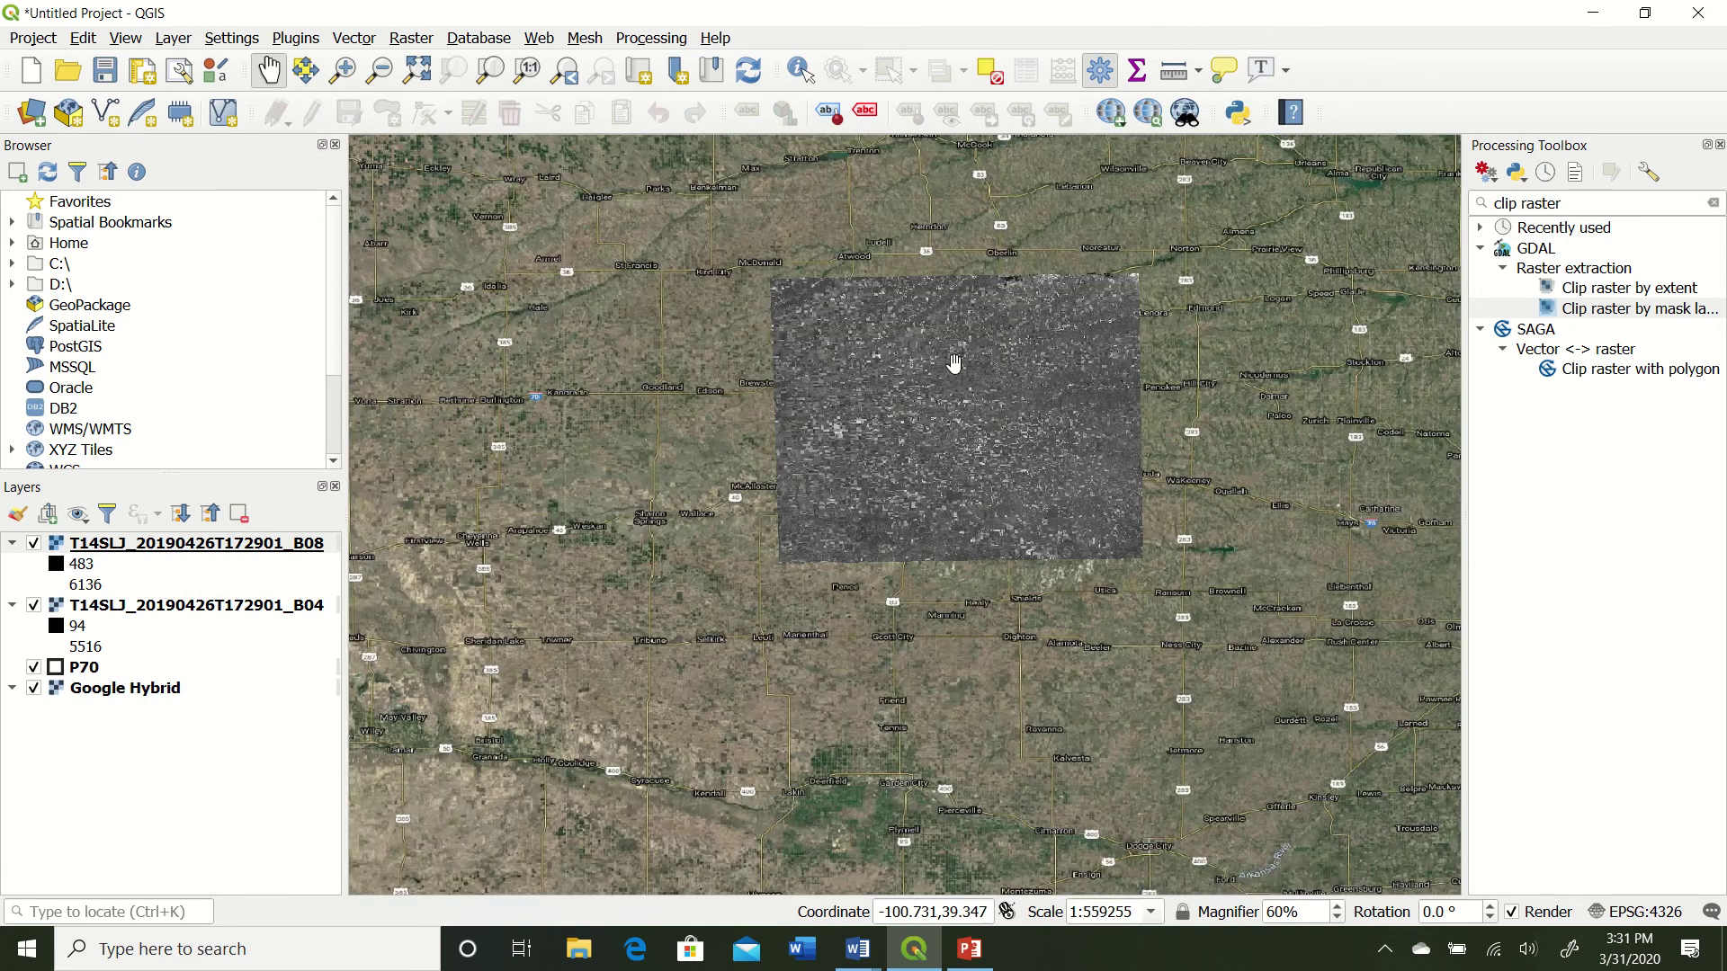
pyautogui.scroll(1, 938, 397)
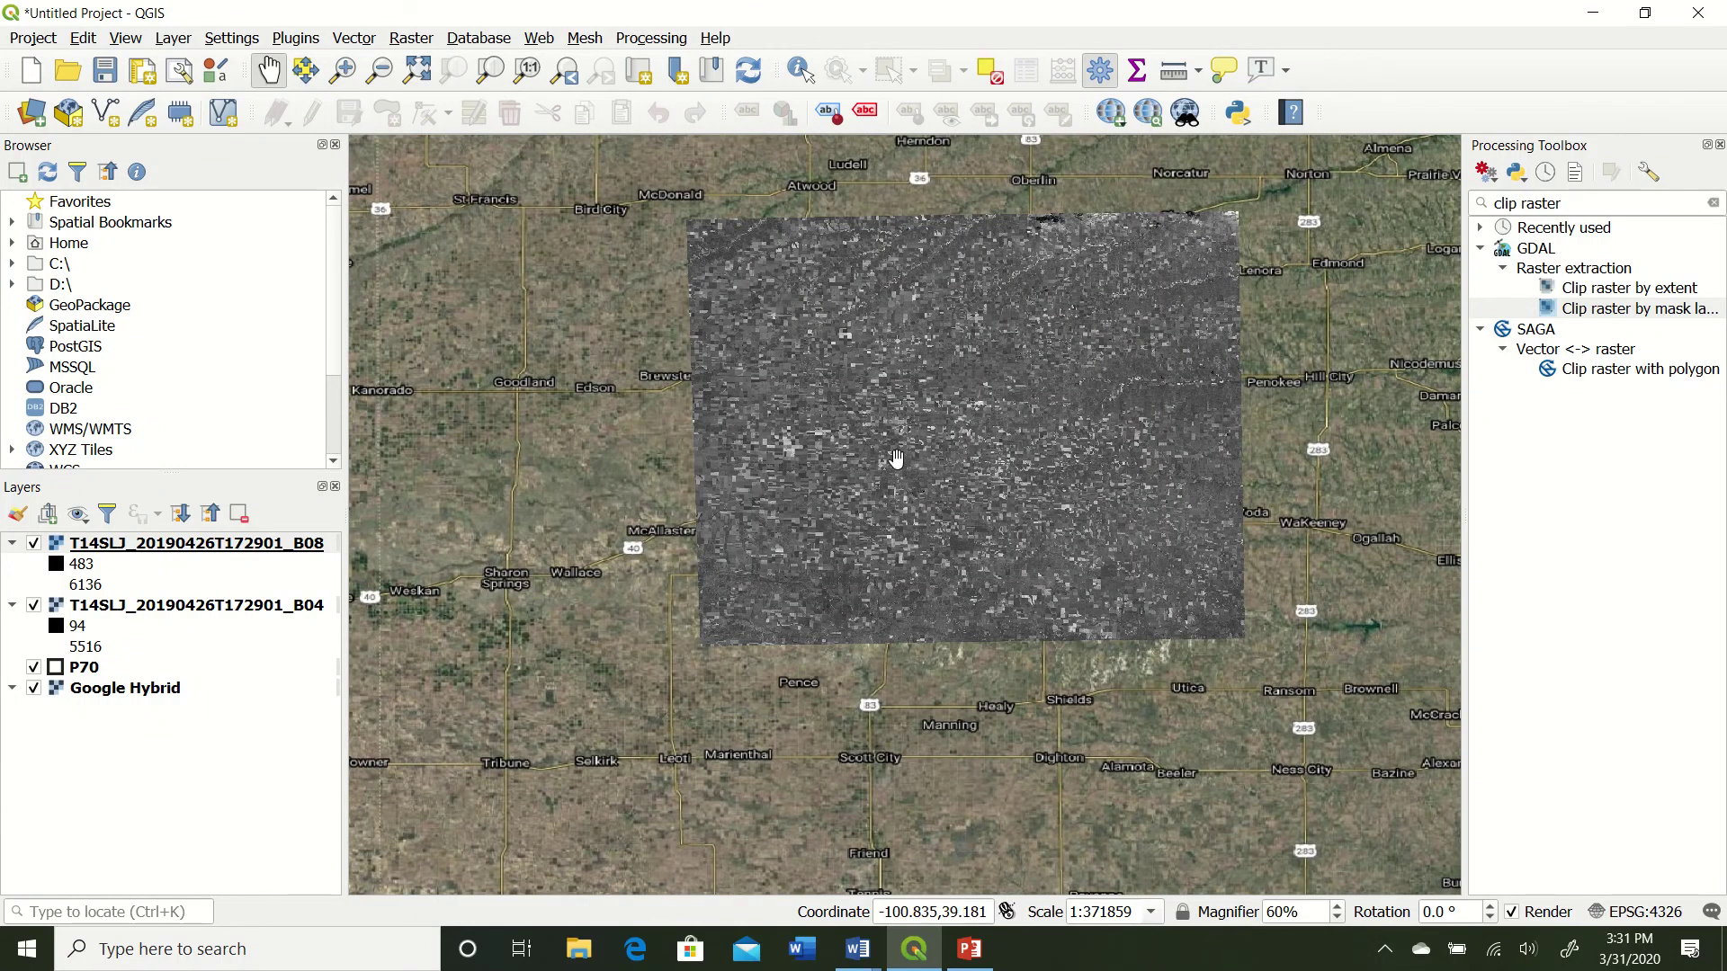
pyautogui.scroll(2, 929, 623)
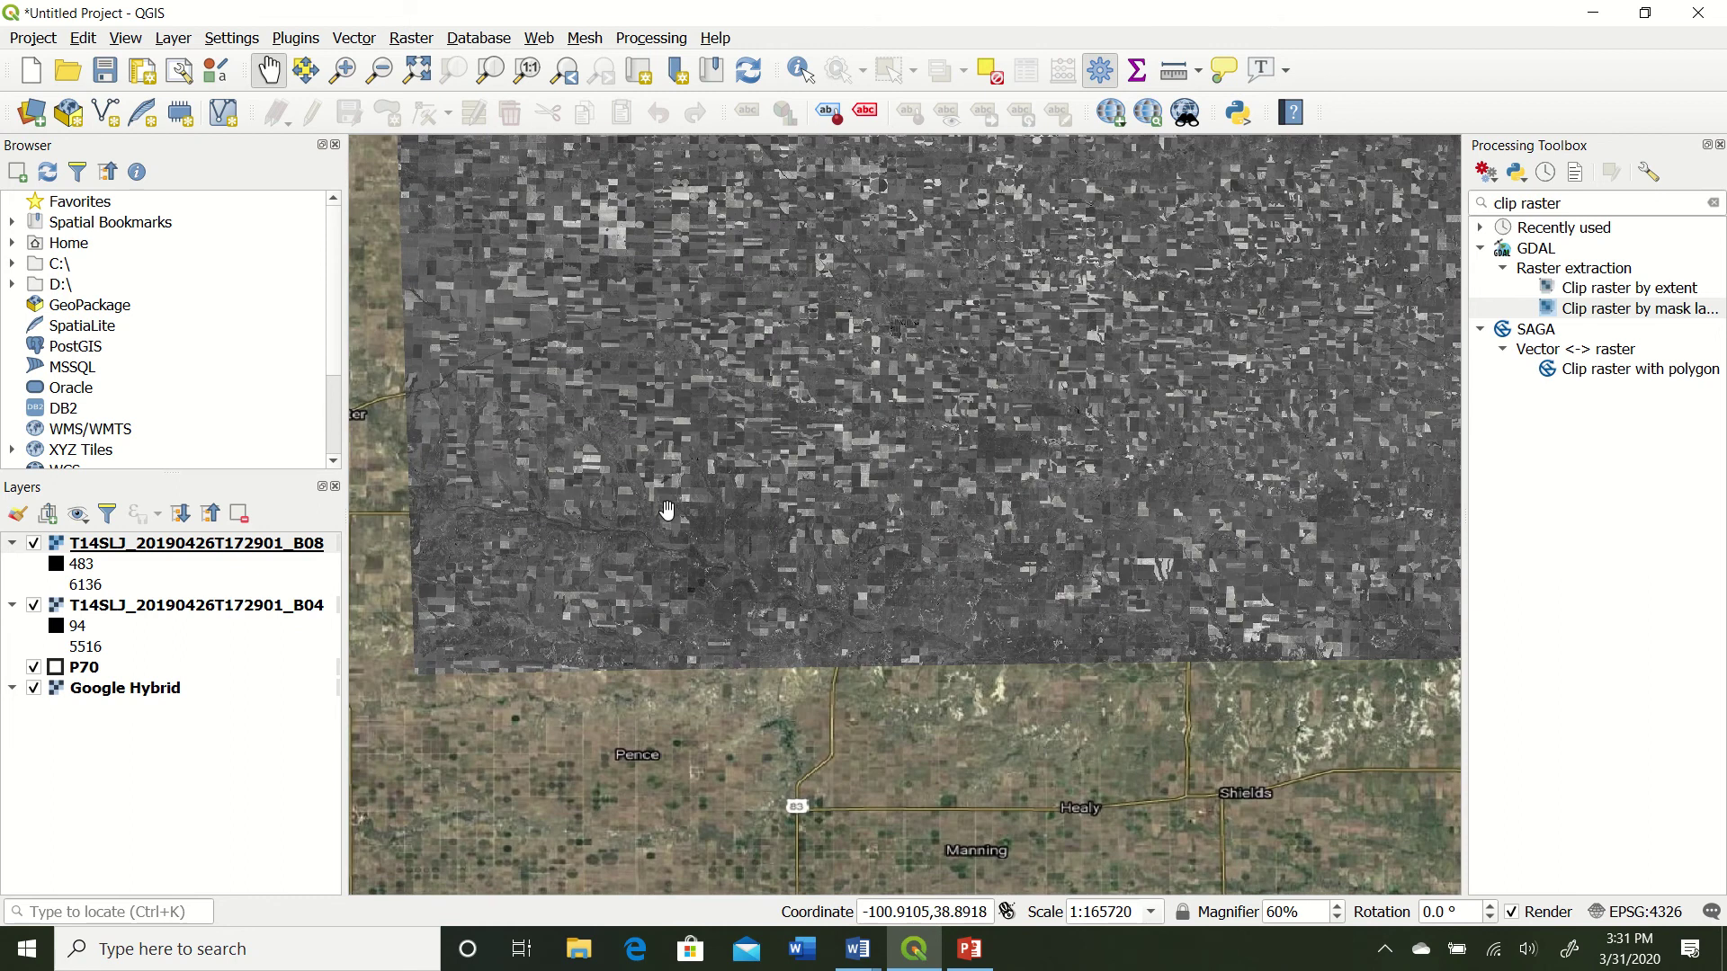
pyautogui.click(109, 670)
pyautogui.rightClick(108, 667)
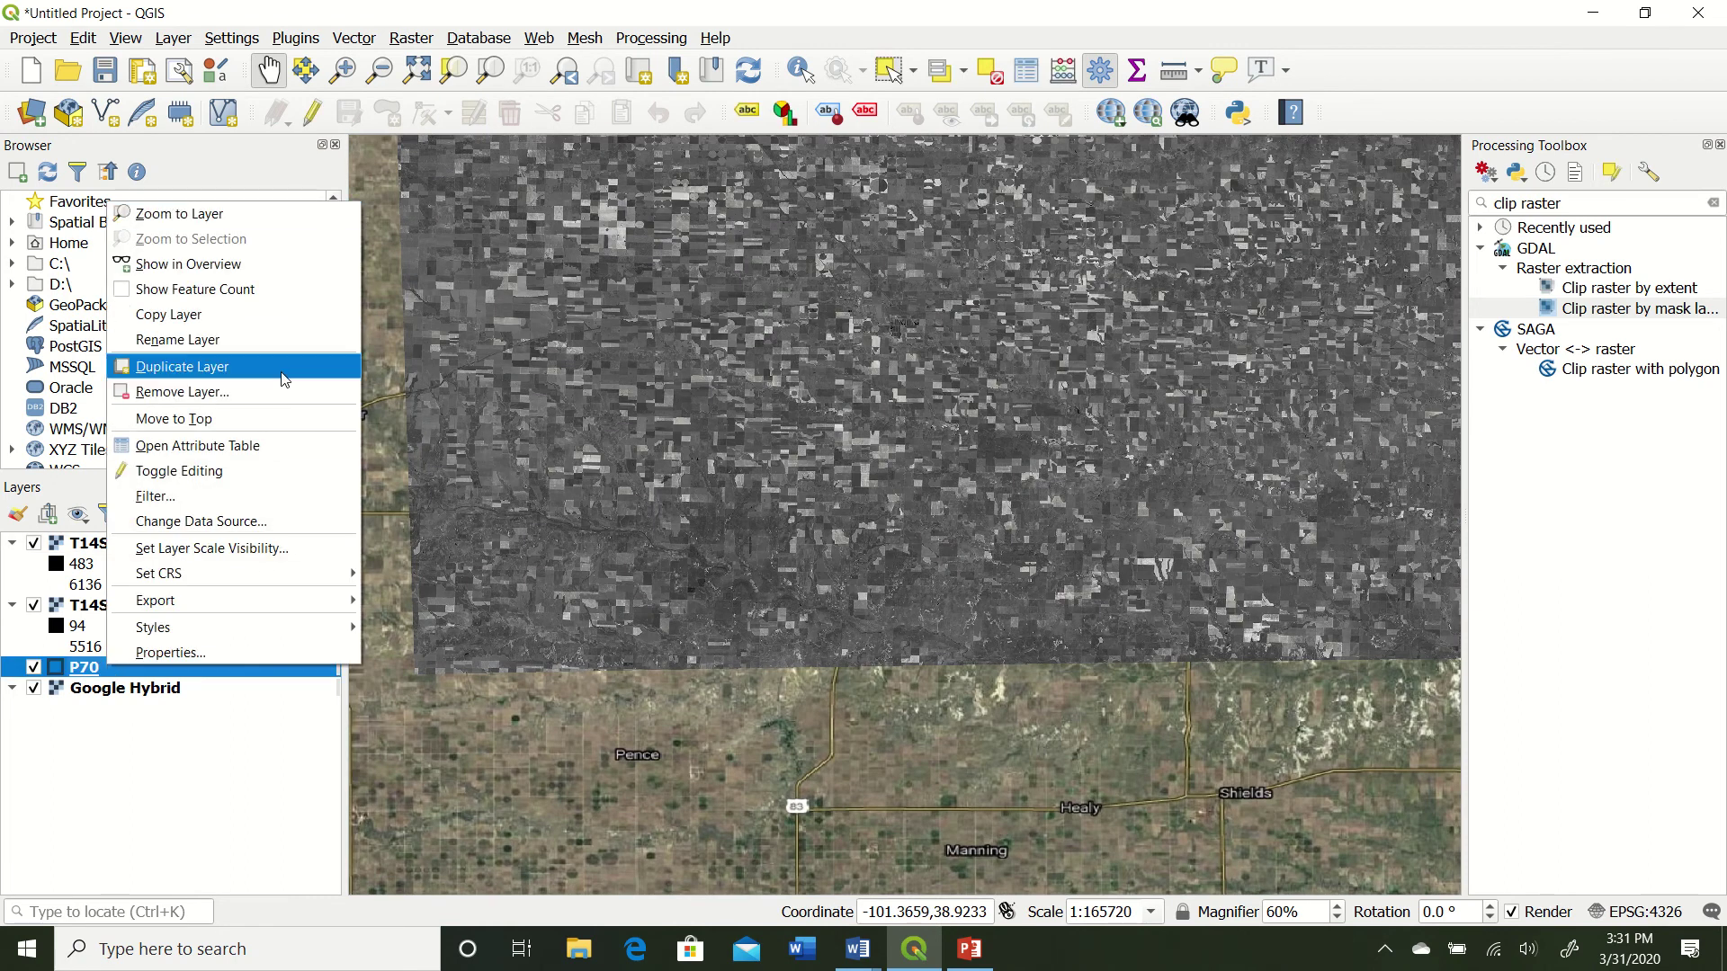
pyautogui.click(224, 214)
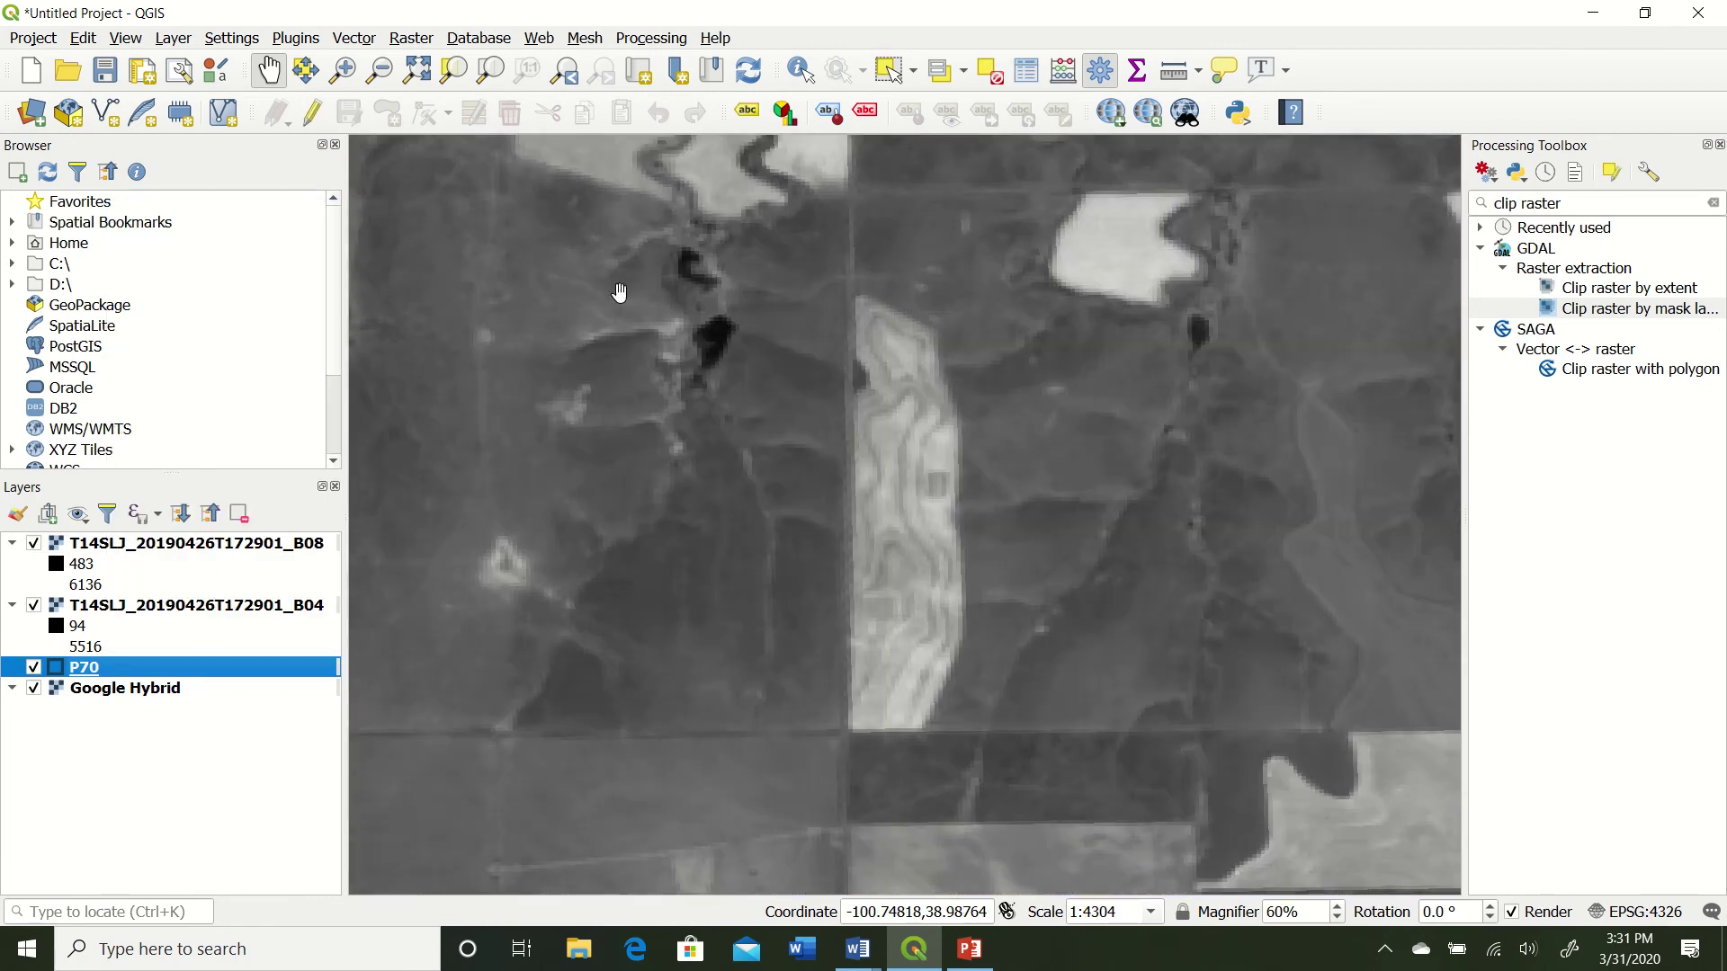
pyautogui.scroll(1, 934, 492)
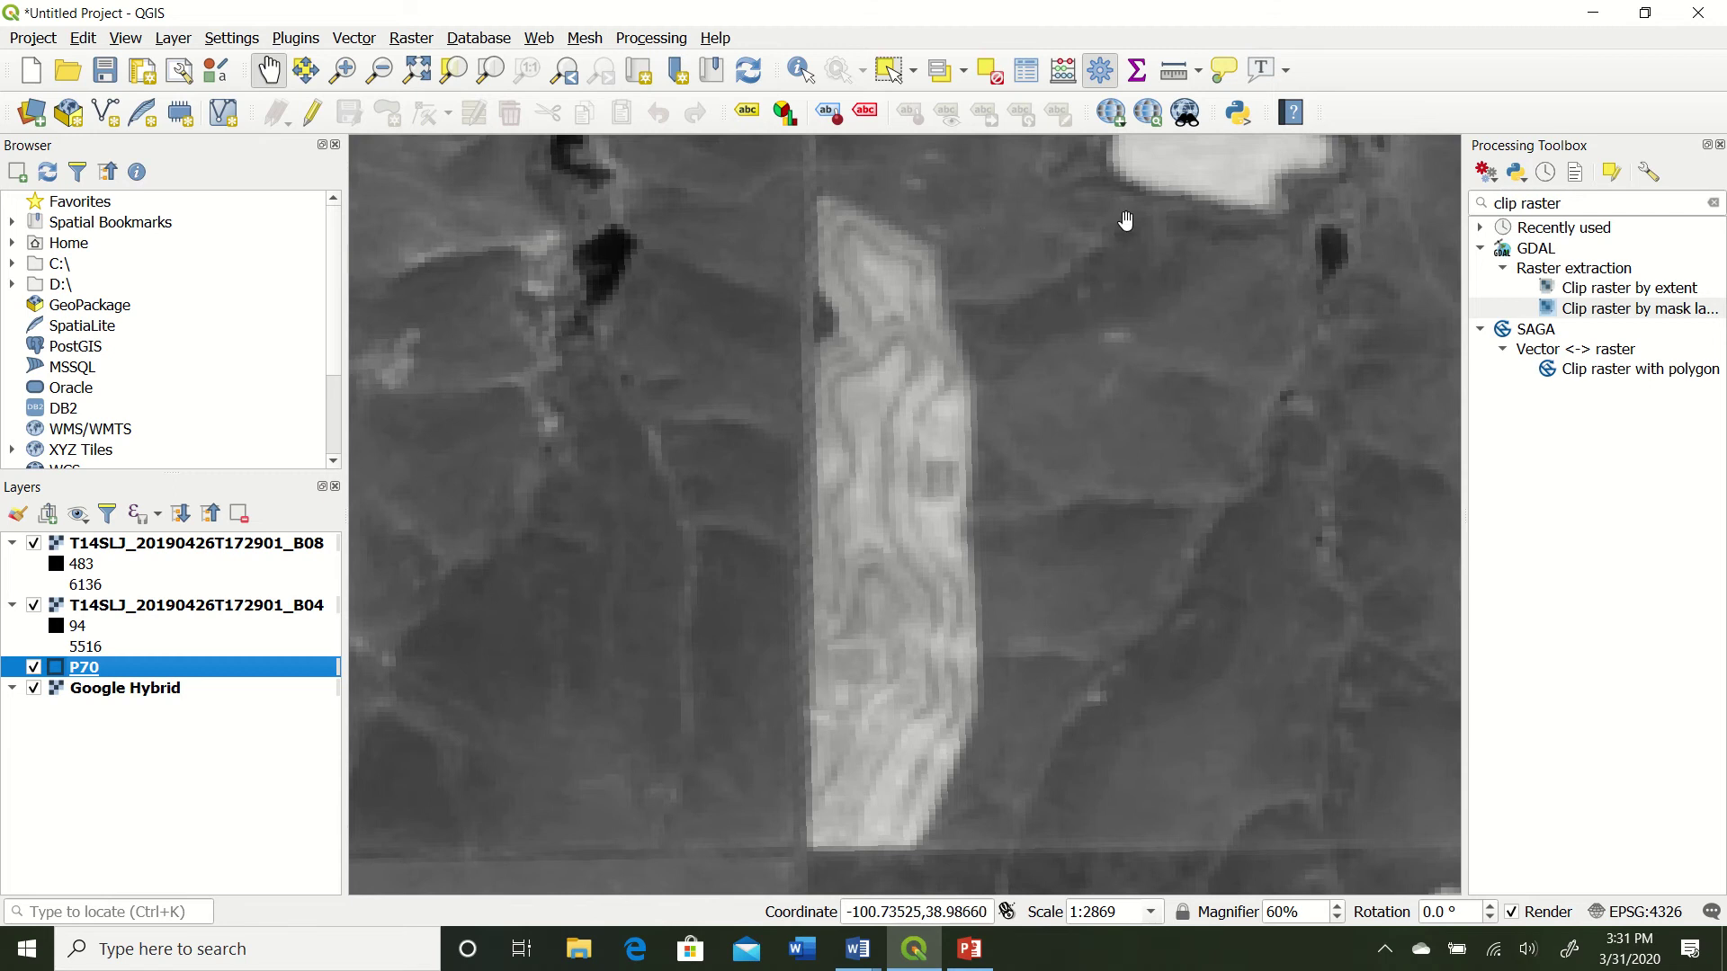
# Open and close the Clip raster by mask layer tool without running it
pyautogui.click(1563, 205)
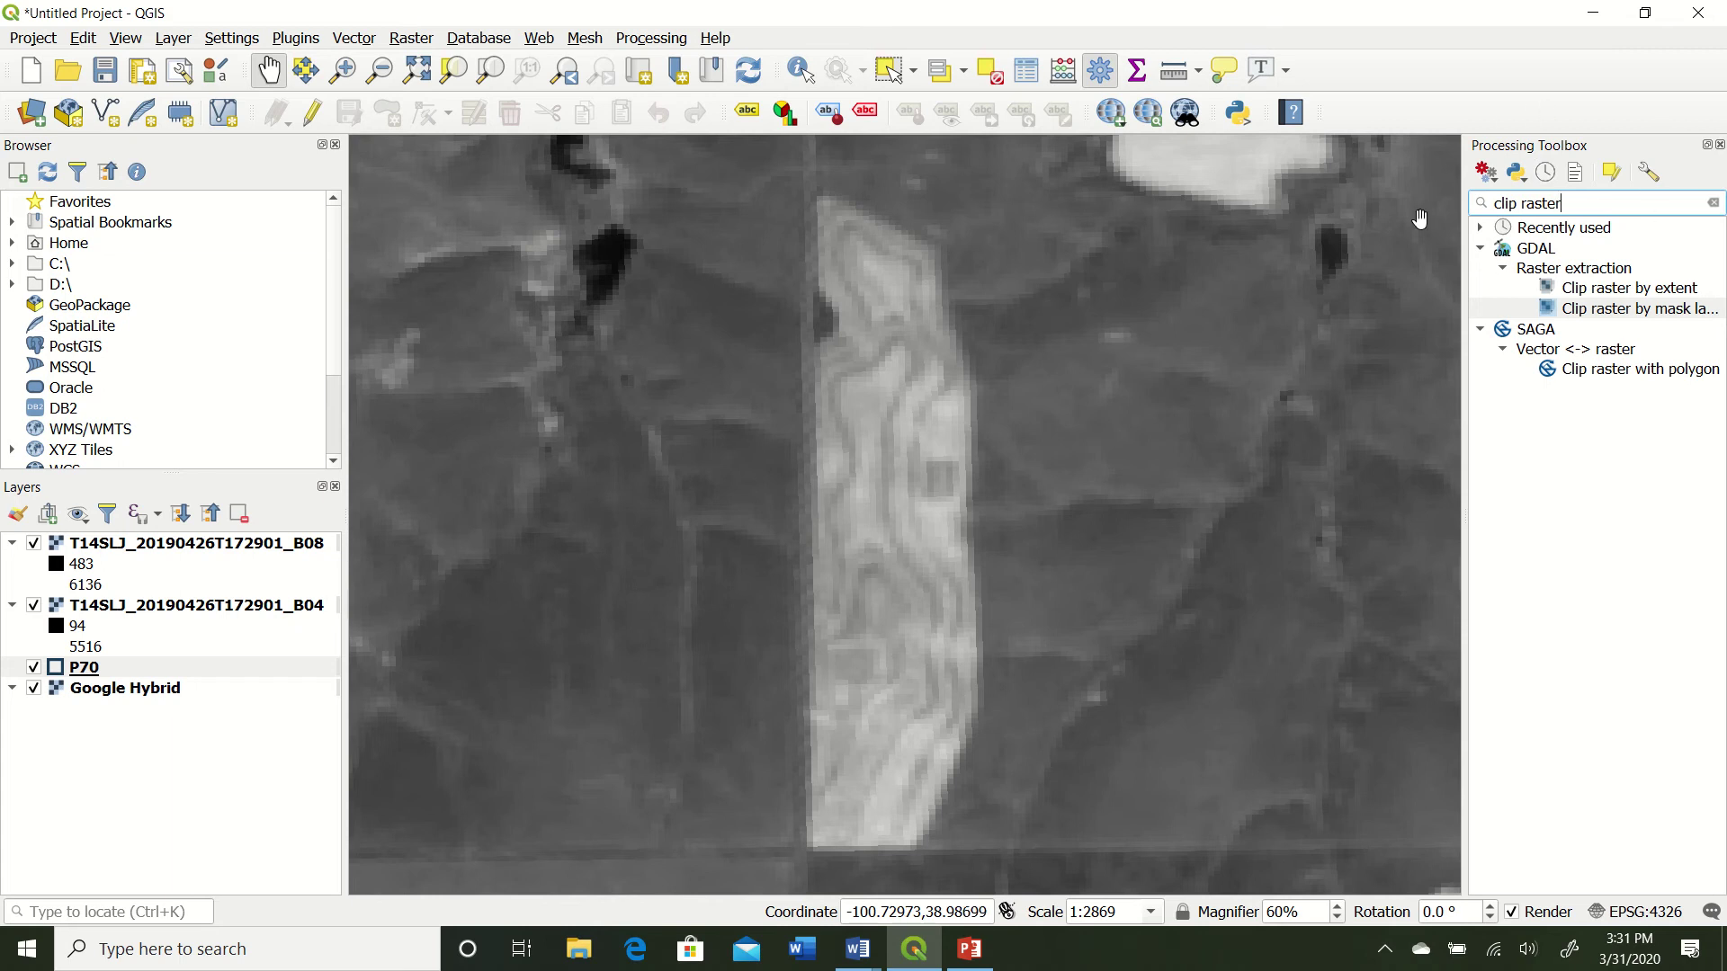
pyautogui.click(656, 39)
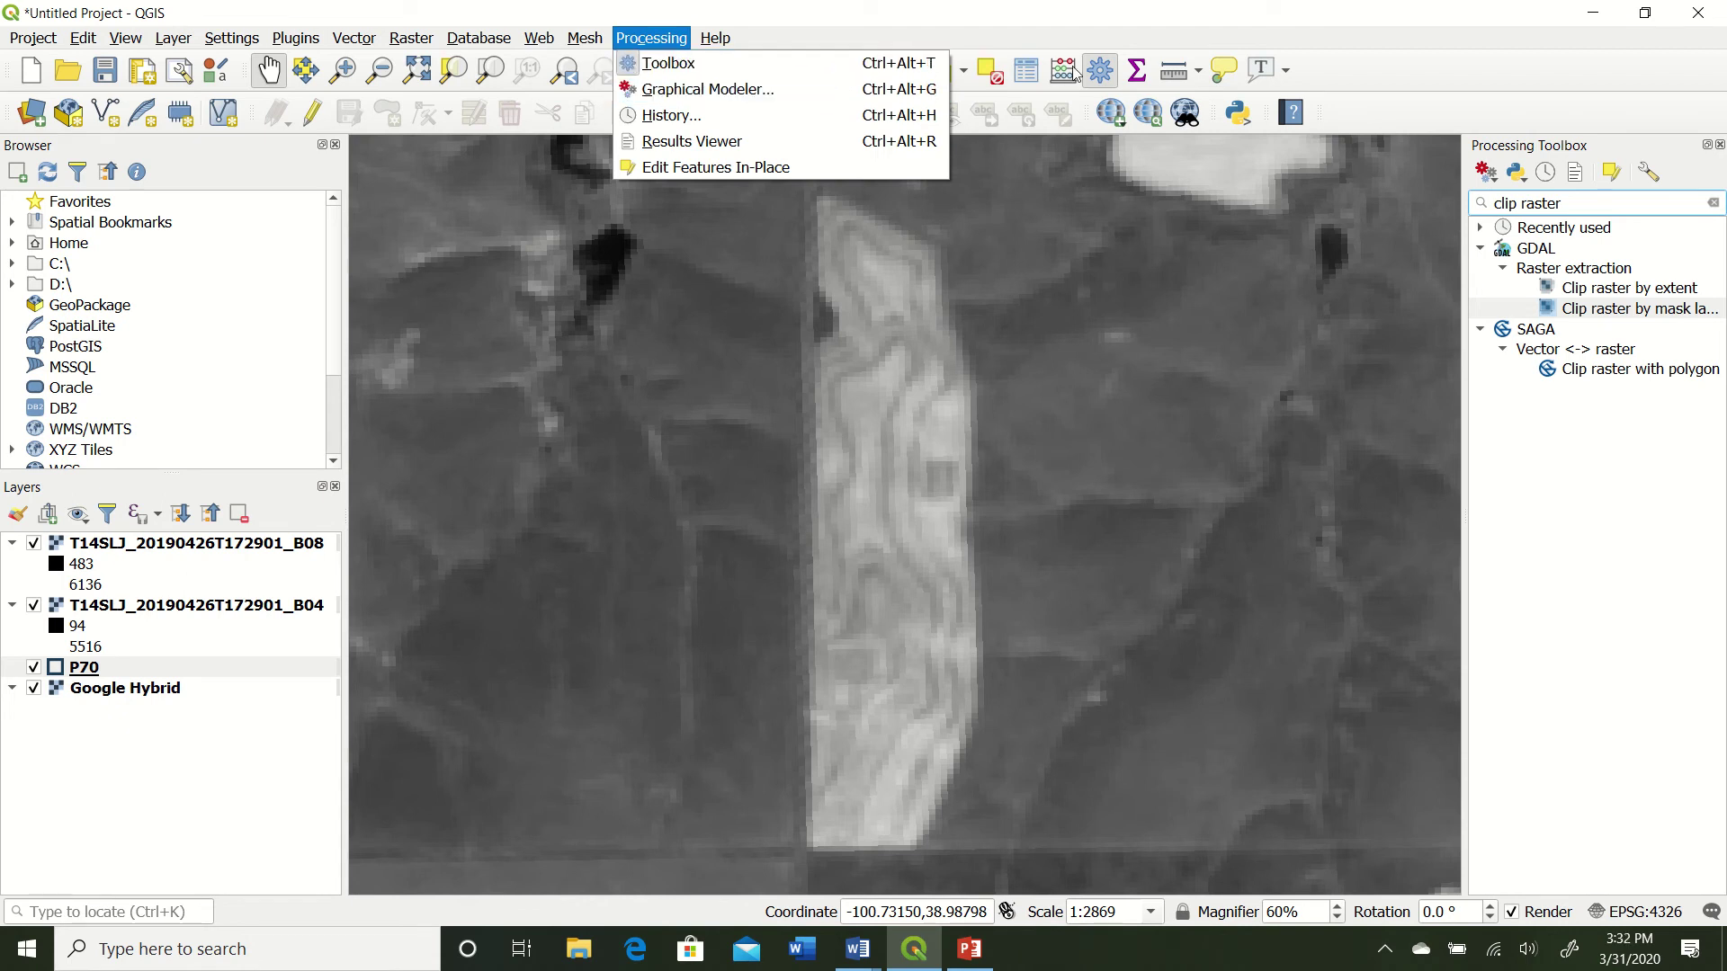
pyautogui.click(635, 38)
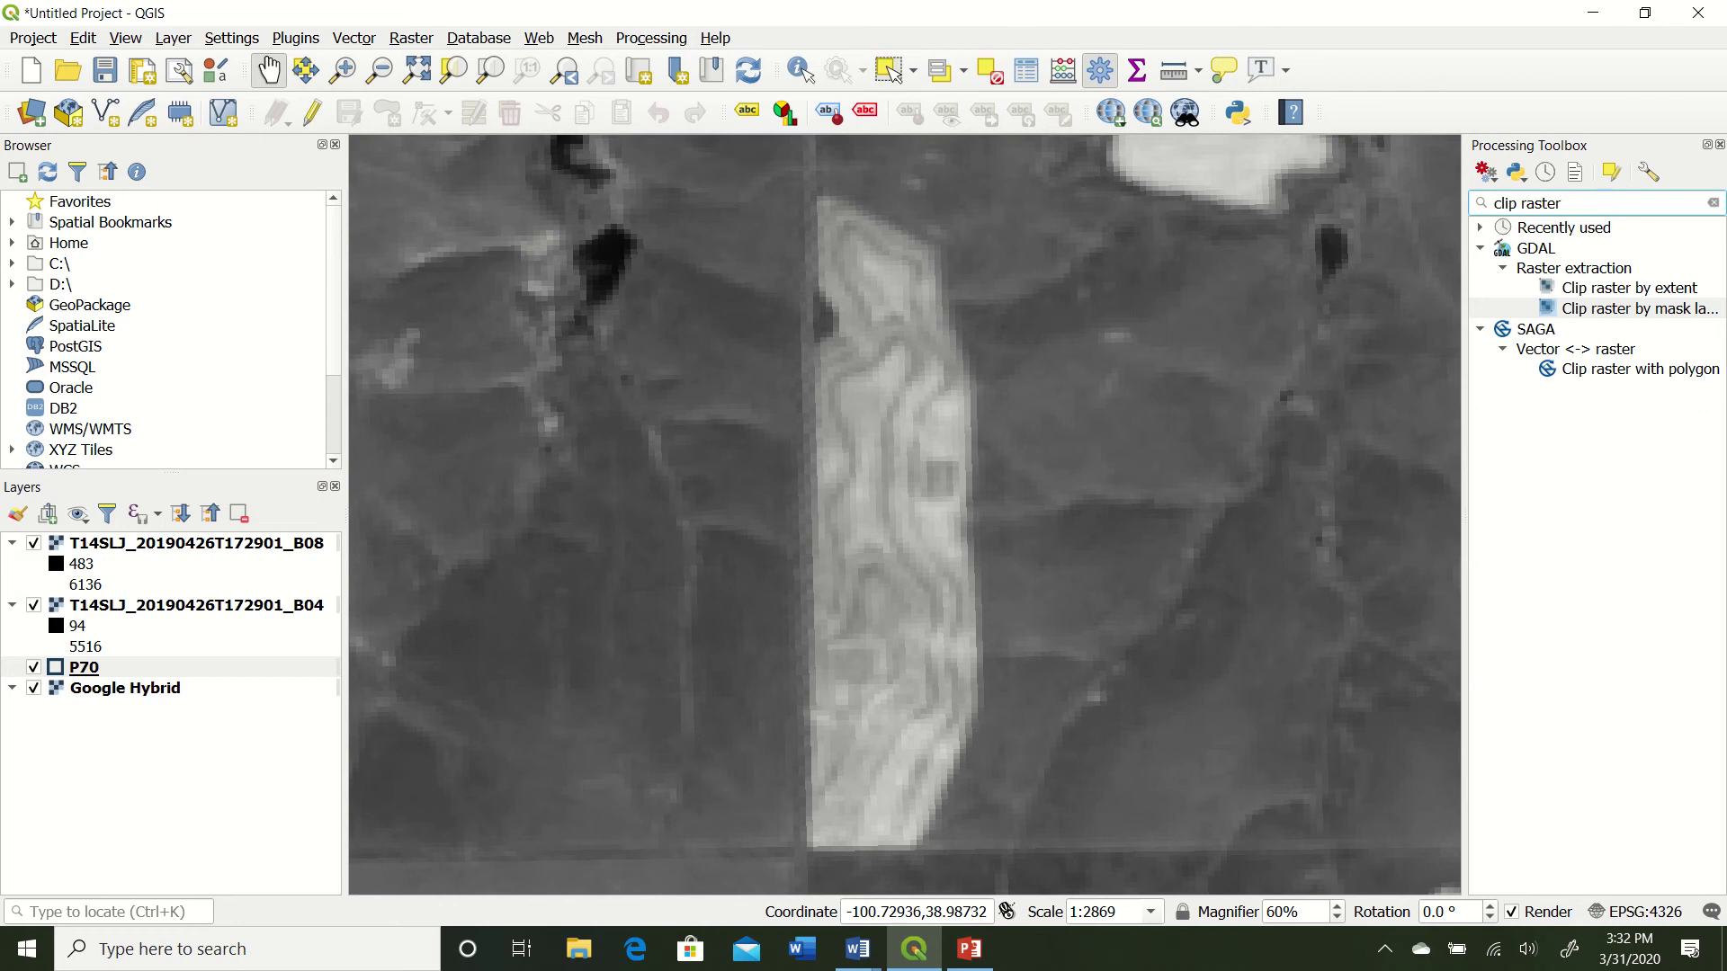
pyautogui.press('Return')
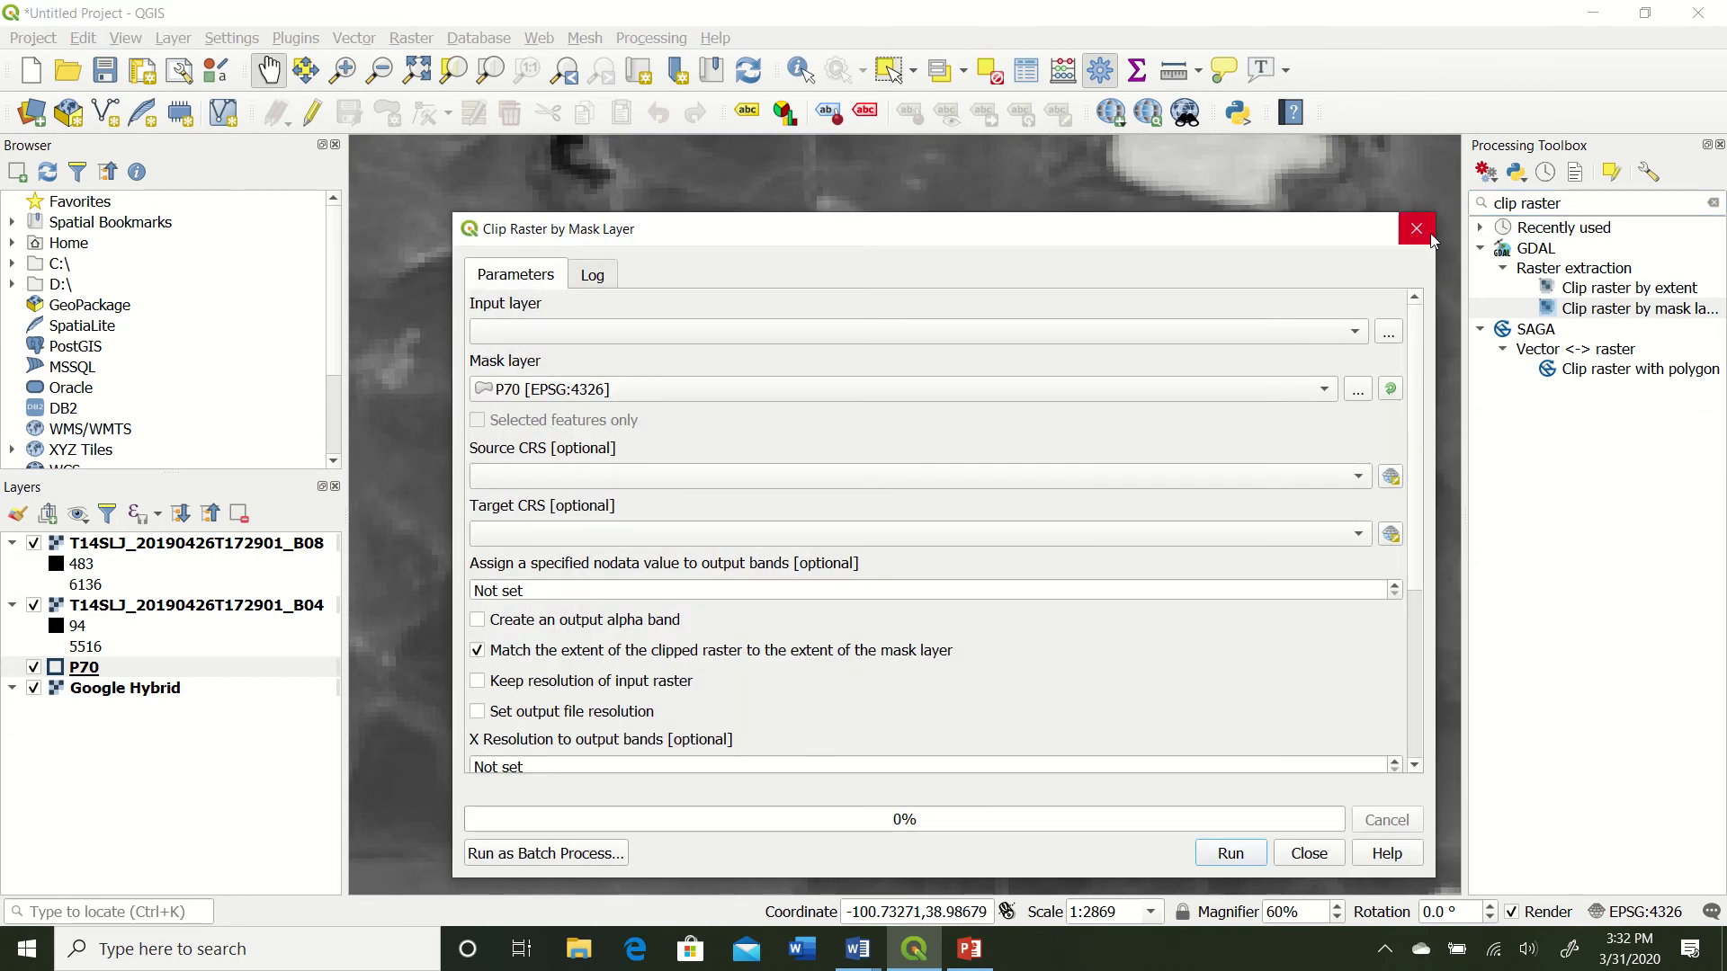
pyautogui.click(1428, 225)
pyautogui.press('Return')
pyautogui.click(1424, 267)
# Search the Processing Toolbox for 'raster c', then 'cal', and open Raster calculator
pyautogui.moveTo(1563, 203); pyautogui.dragTo(1484, 207)
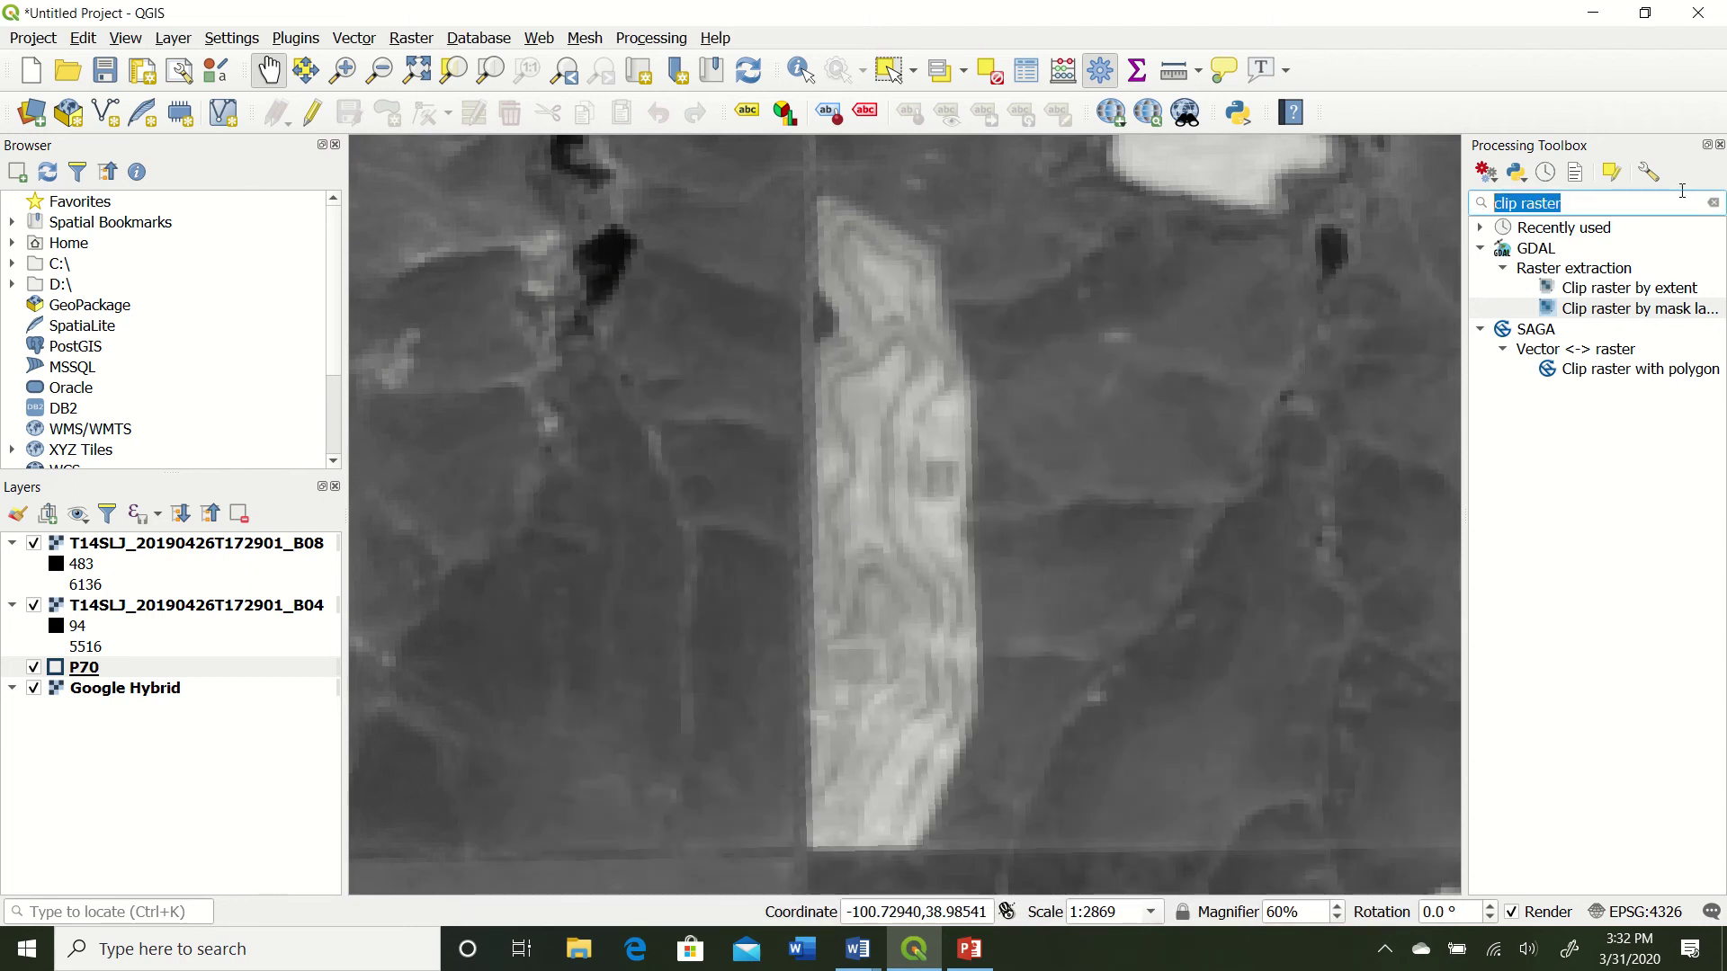
pyautogui.press('BackSpace')
pyautogui.write('rast')
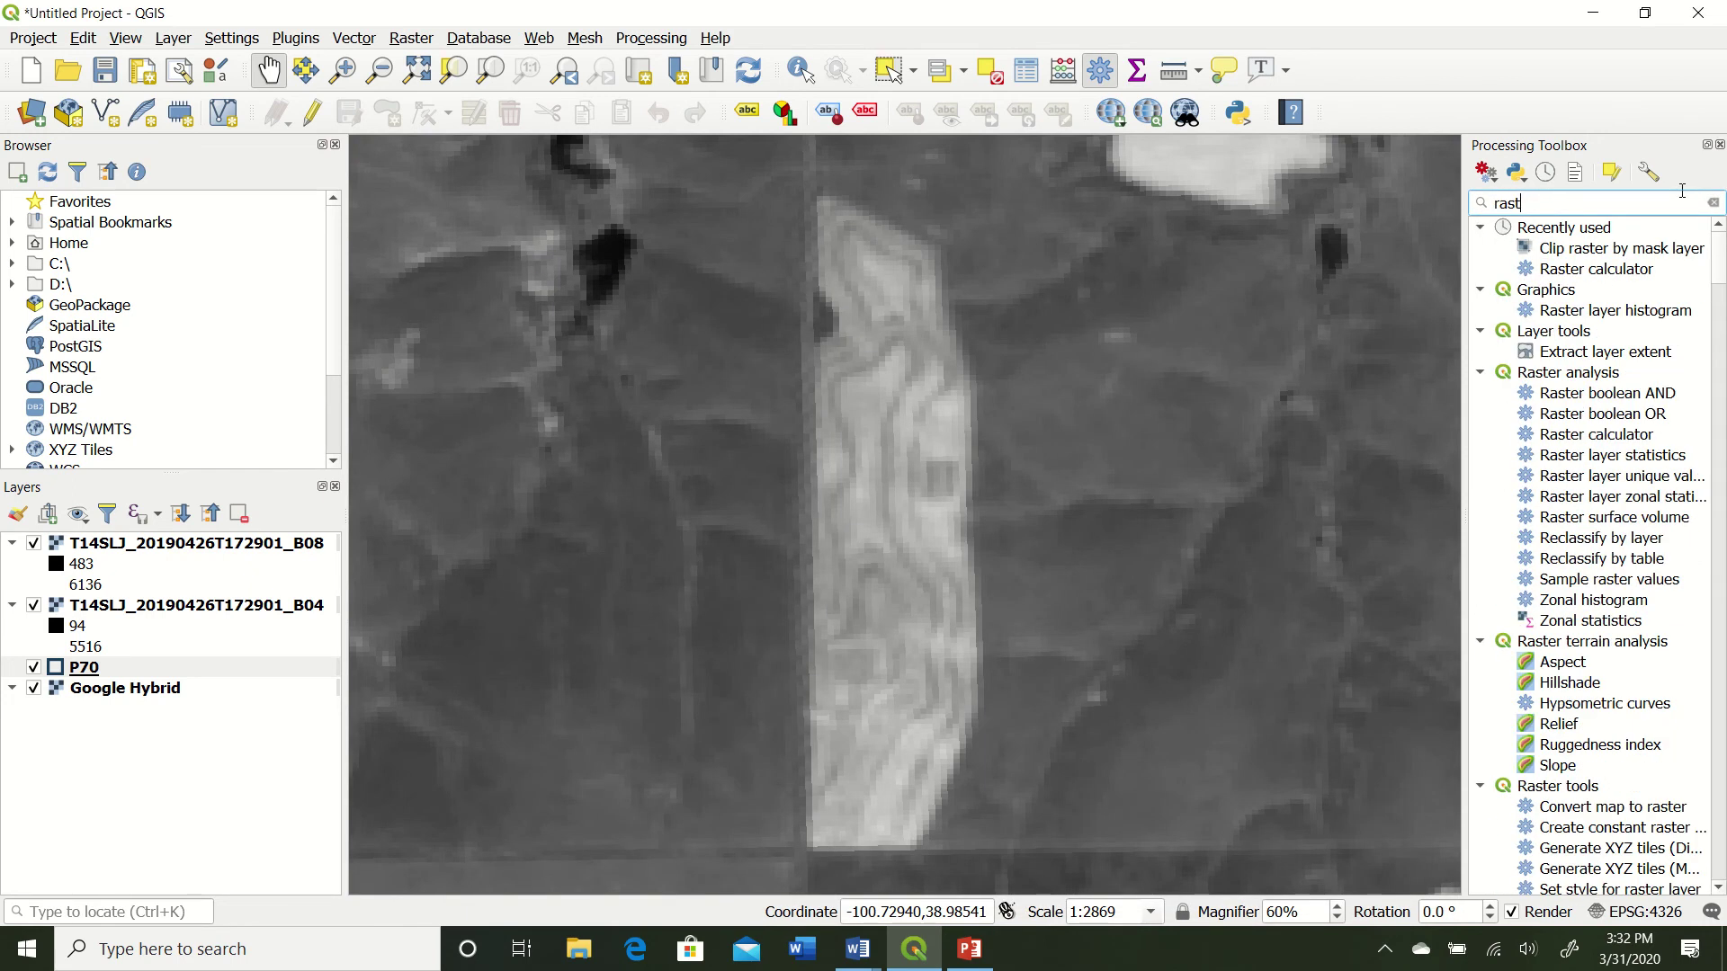
pyautogui.write('er c')
pyautogui.write('cal')
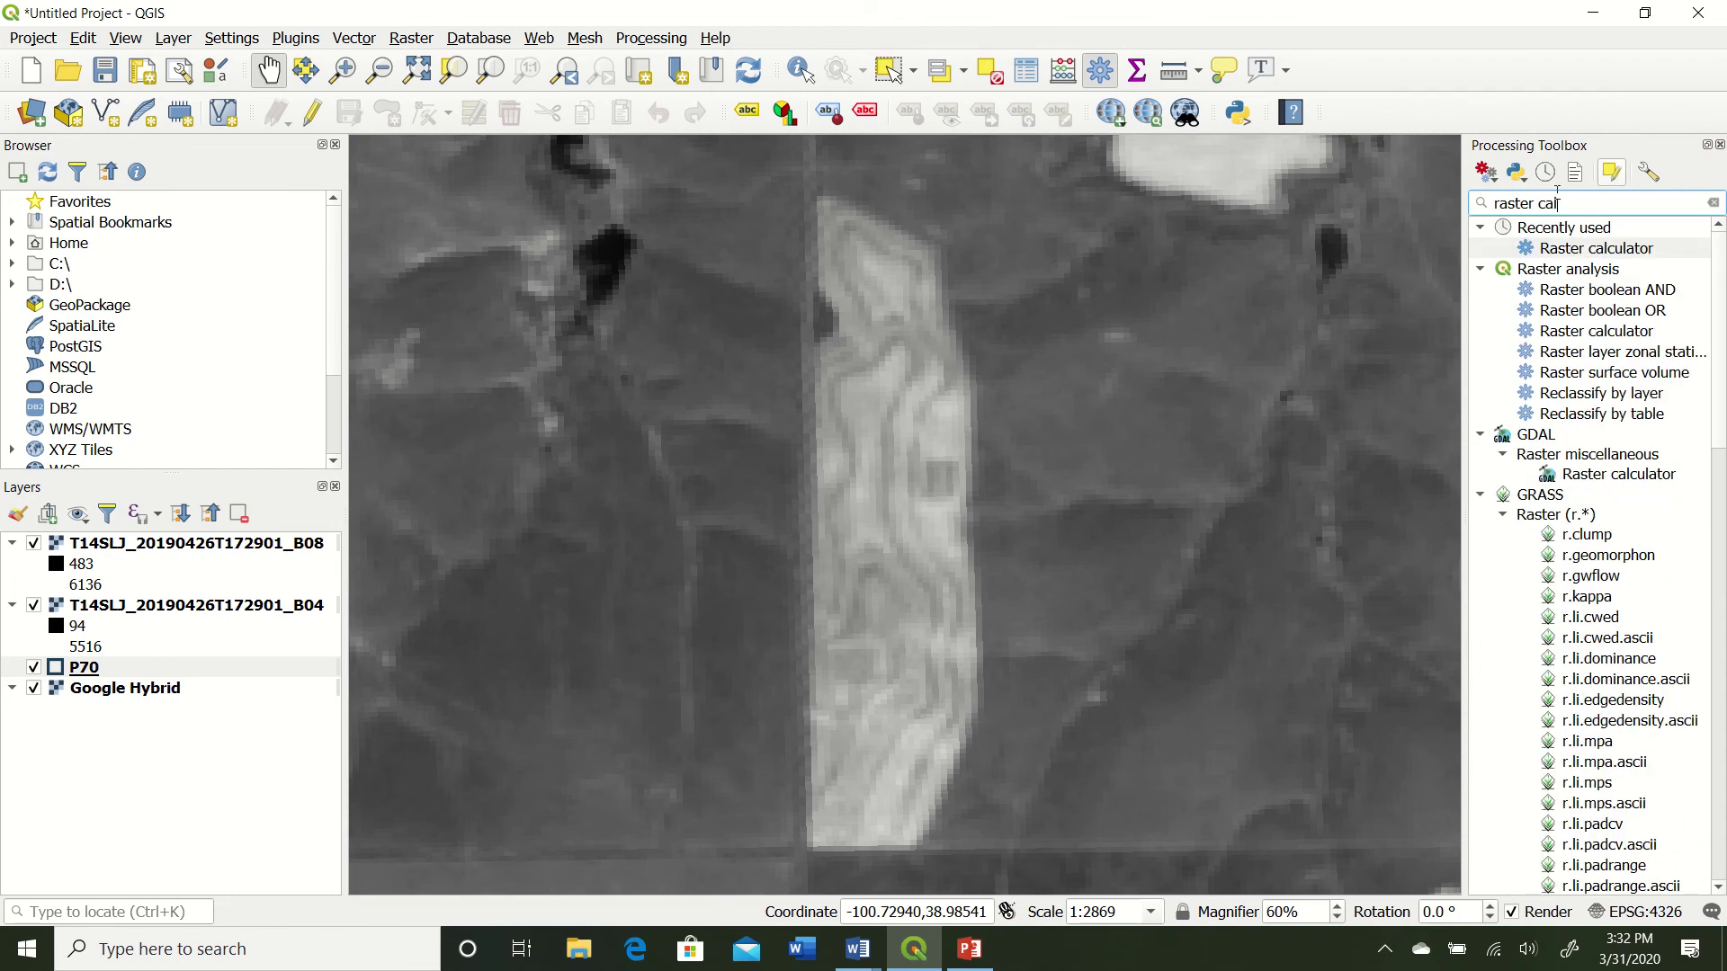
pyautogui.doubleClick(1574, 250)
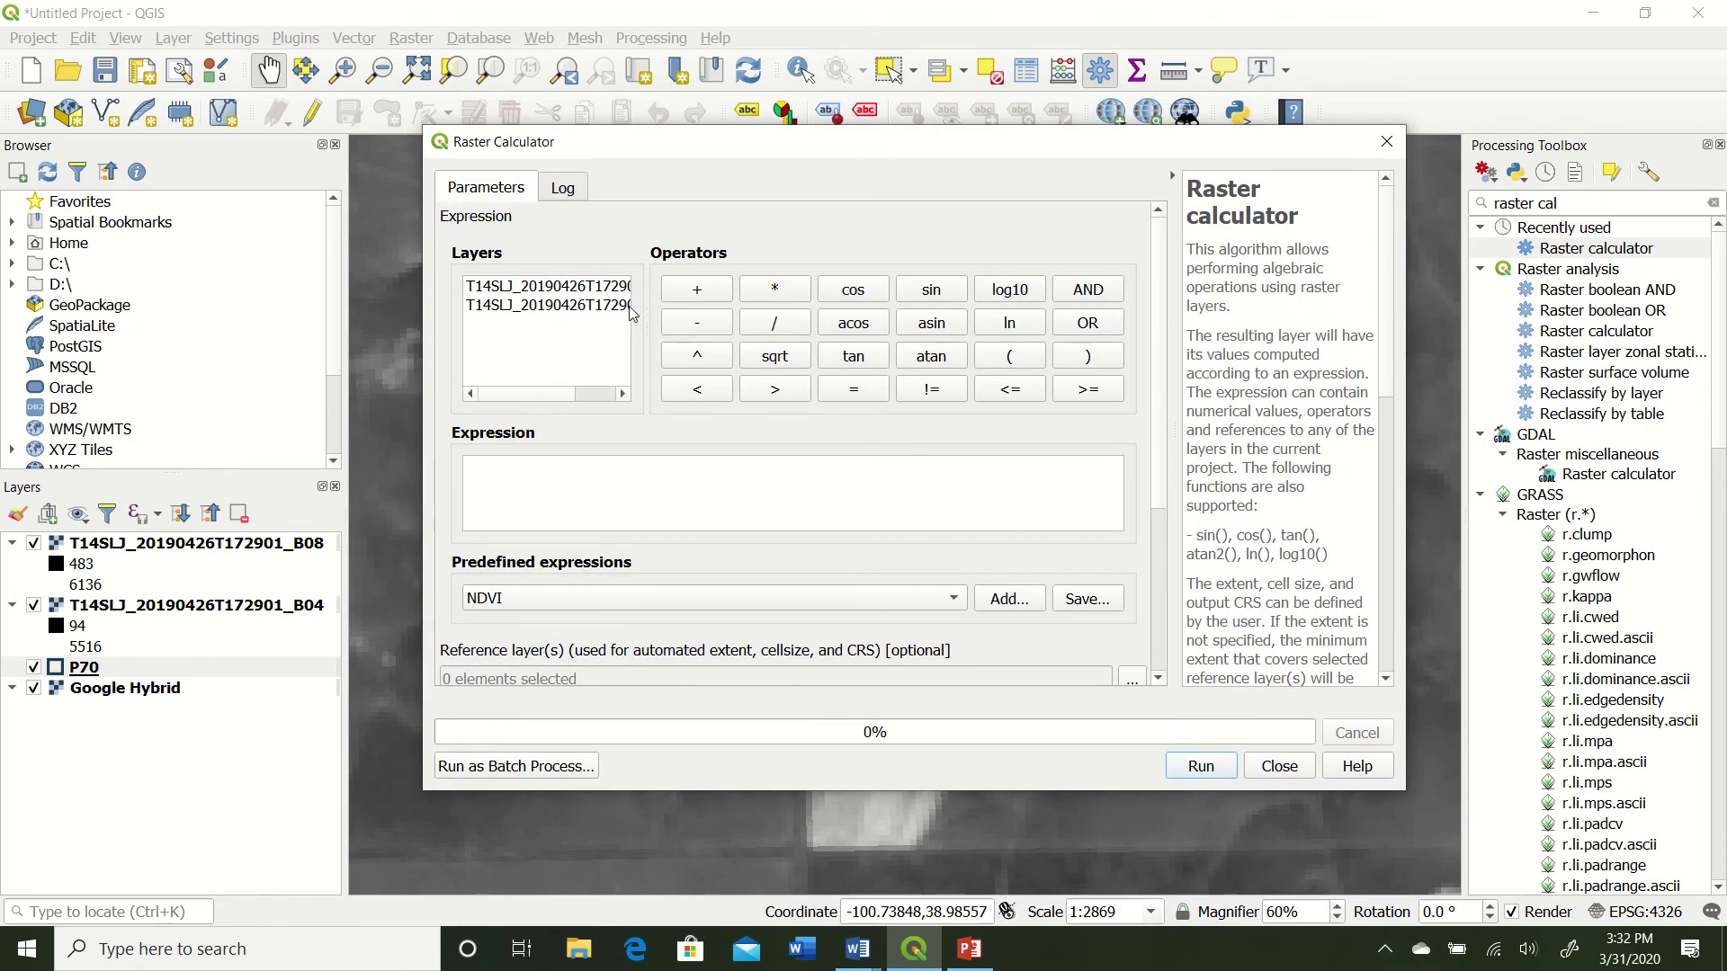
# Widen the Raster Calculator and choose NDVI from Predefined expressions
pyautogui.moveTo(424, 322); pyautogui.dragTo(213, 322)
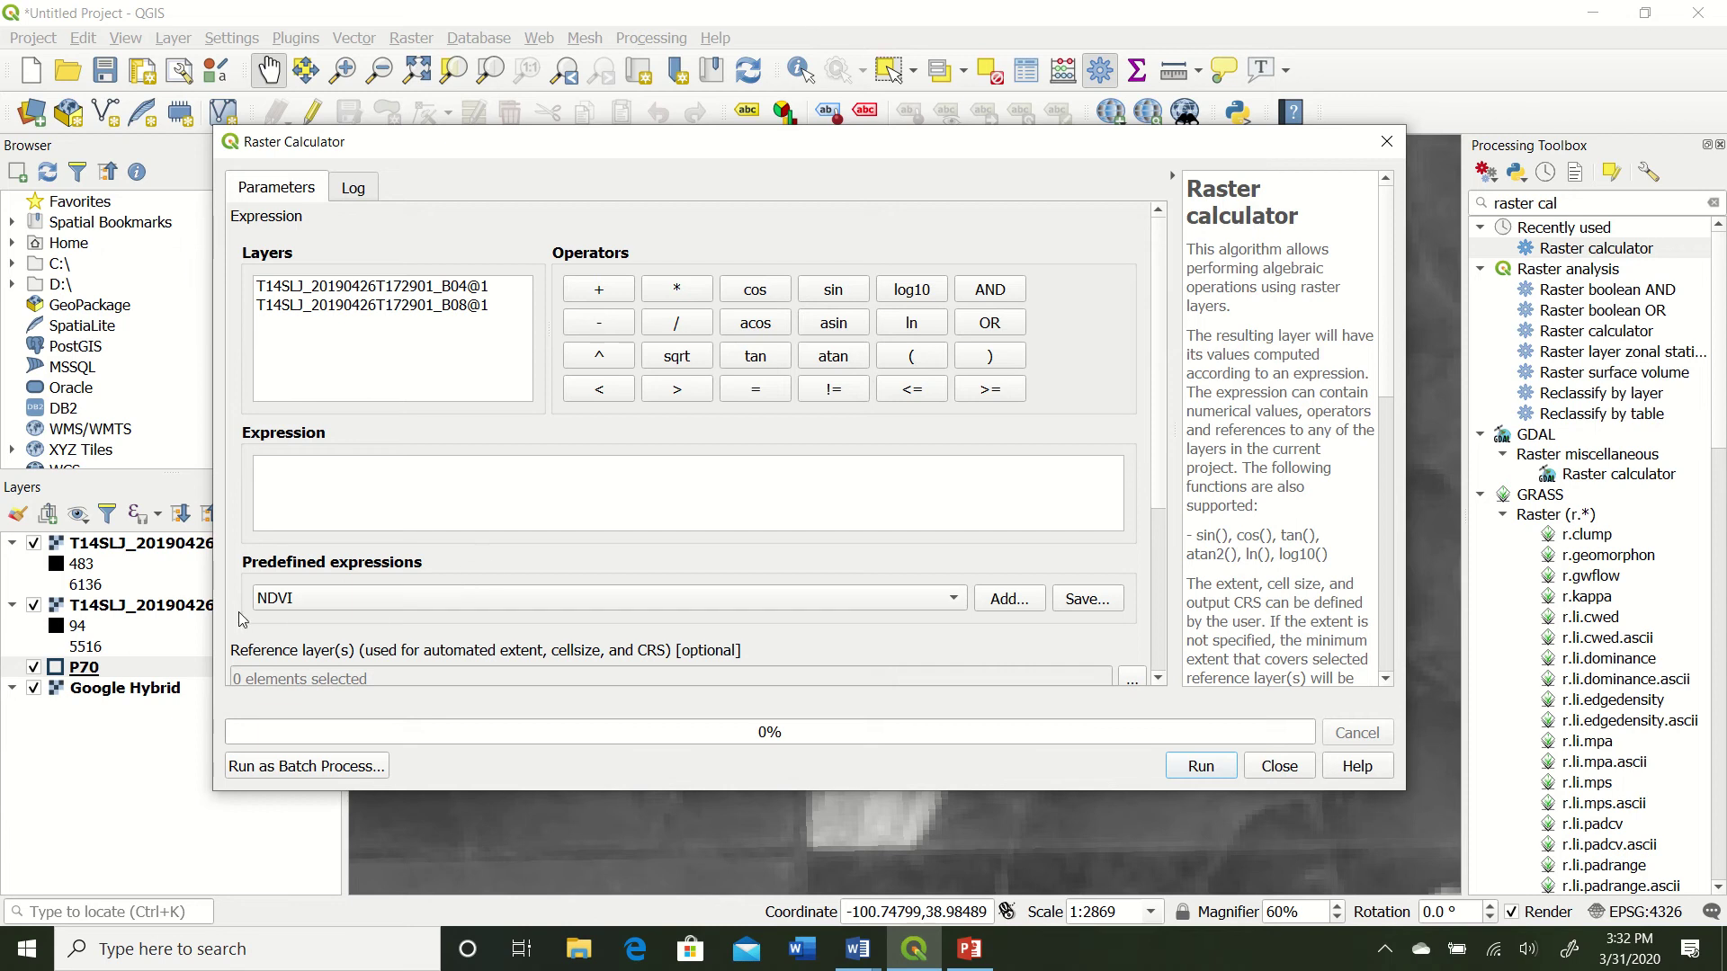
pyautogui.click(959, 609)
pyautogui.click(387, 602)
# Insert the NDVI formula using B04@1 as Red and B08@1 as NIR
pyautogui.click(1019, 606)
pyautogui.moveTo(891, 347); pyautogui.dragTo(807, 271)
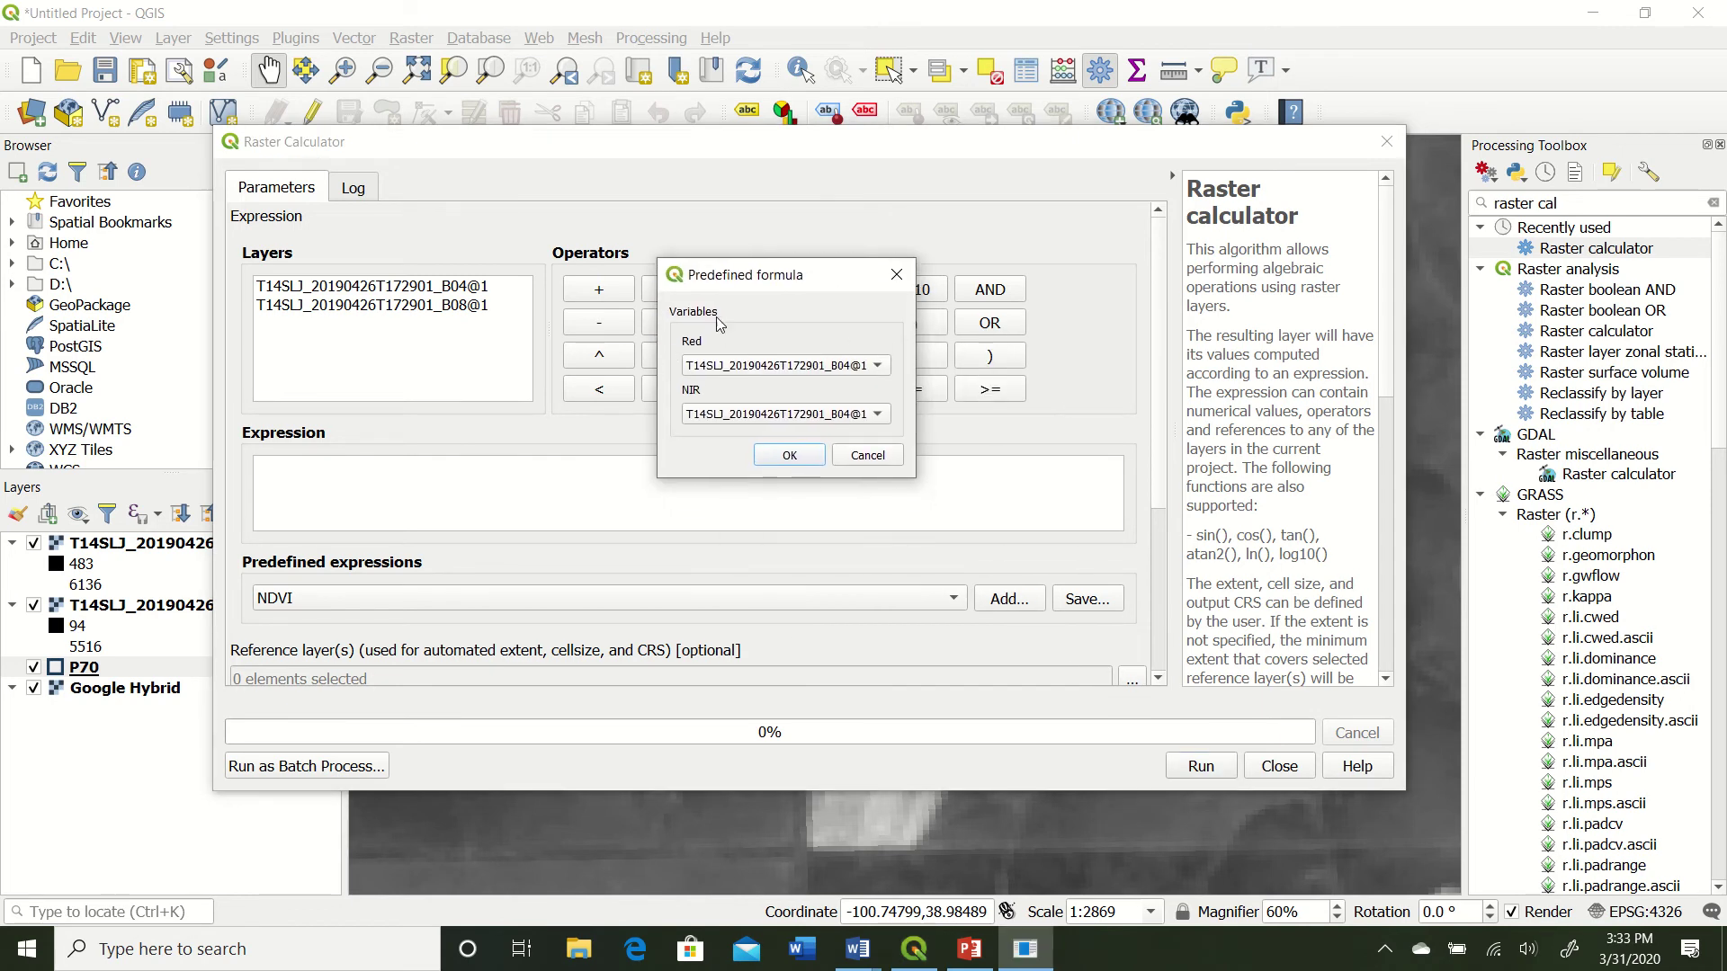
pyautogui.click(877, 365)
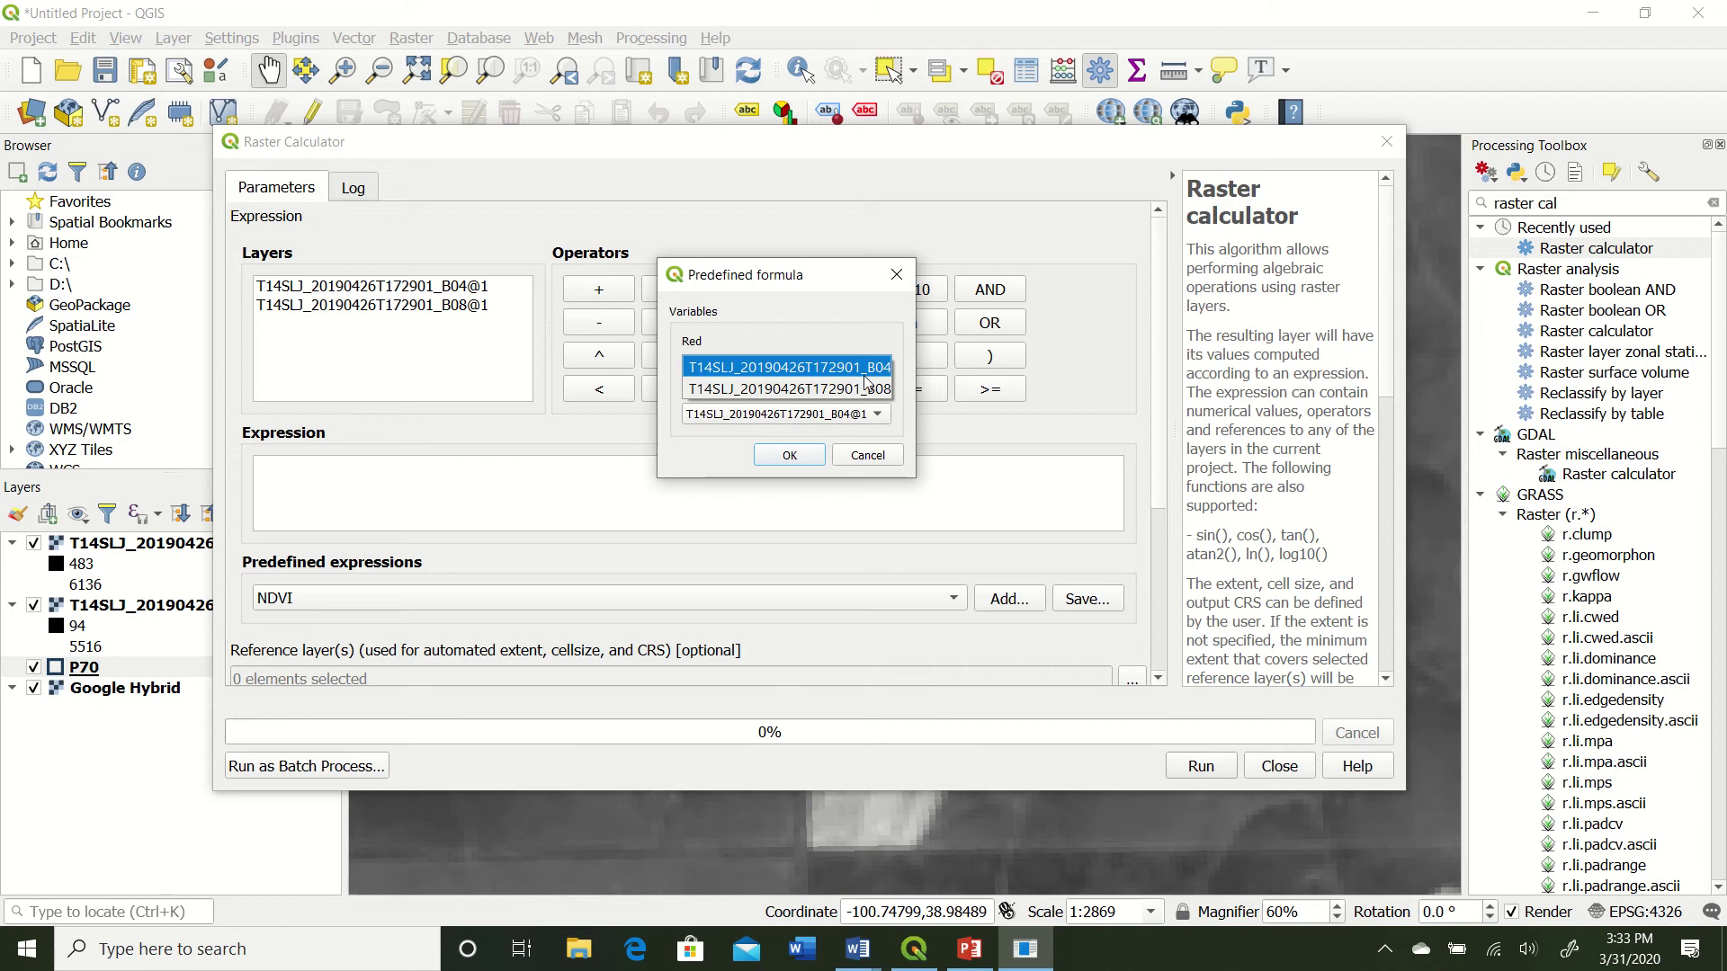
pyautogui.click(767, 326)
pyautogui.moveTo(658, 319); pyautogui.dragTo(448, 349)
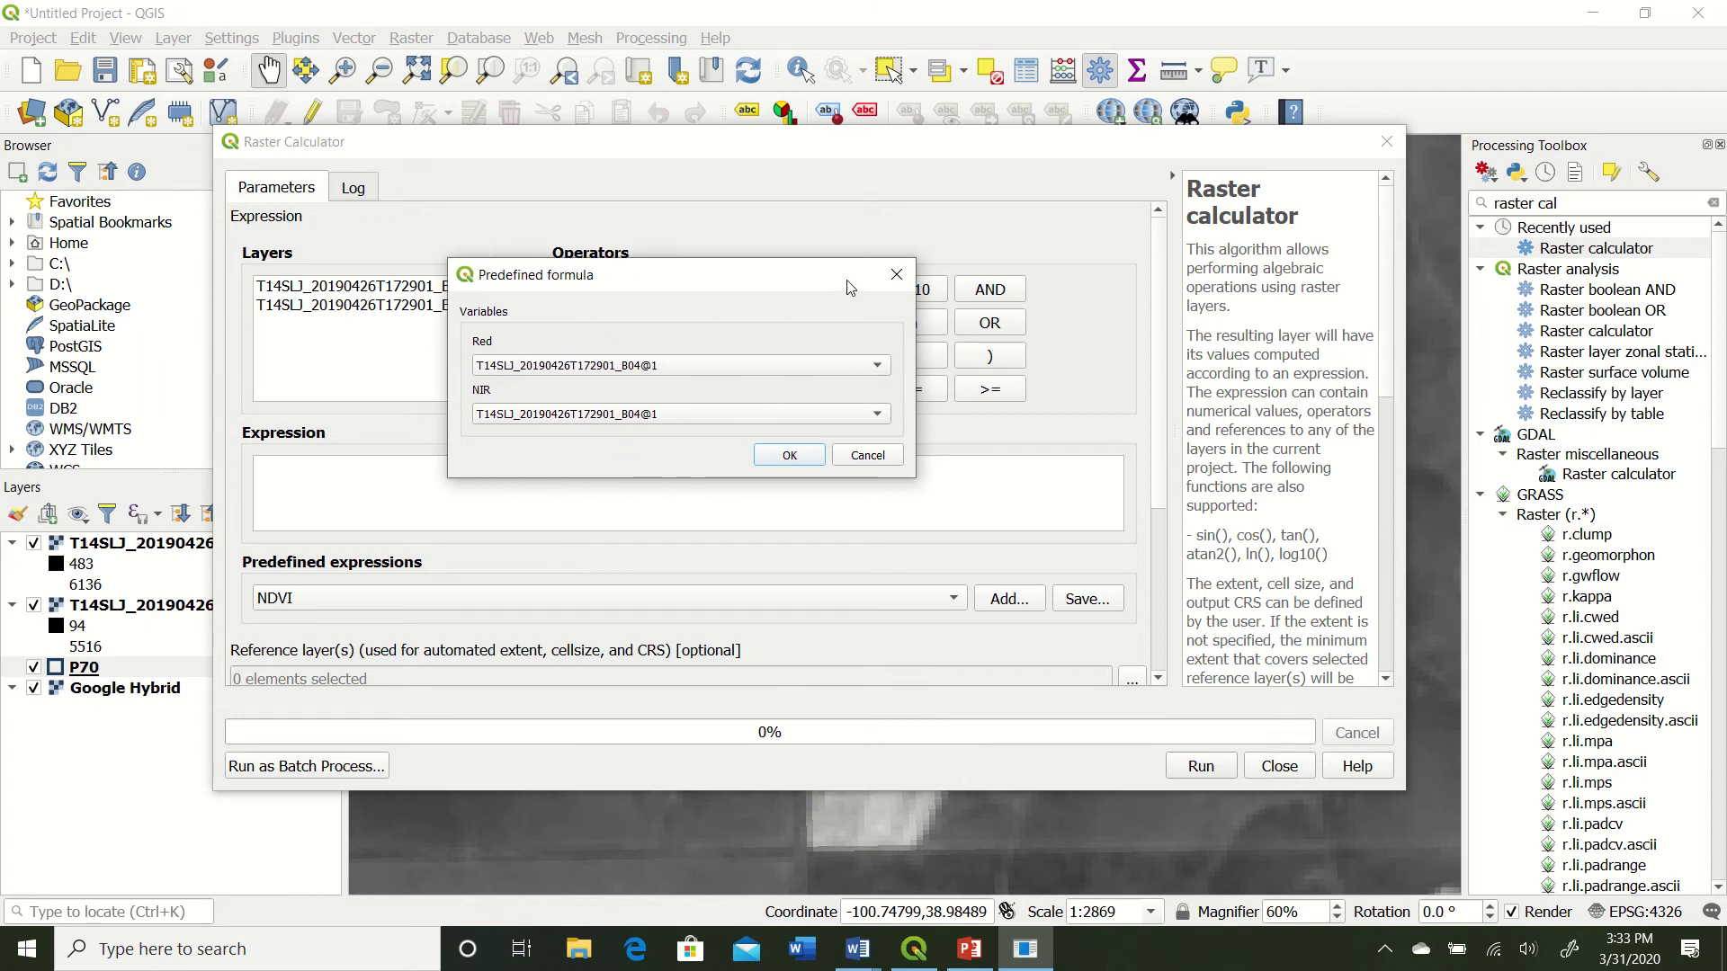
pyautogui.moveTo(846, 283); pyautogui.dragTo(991, 263)
pyautogui.click(1022, 347)
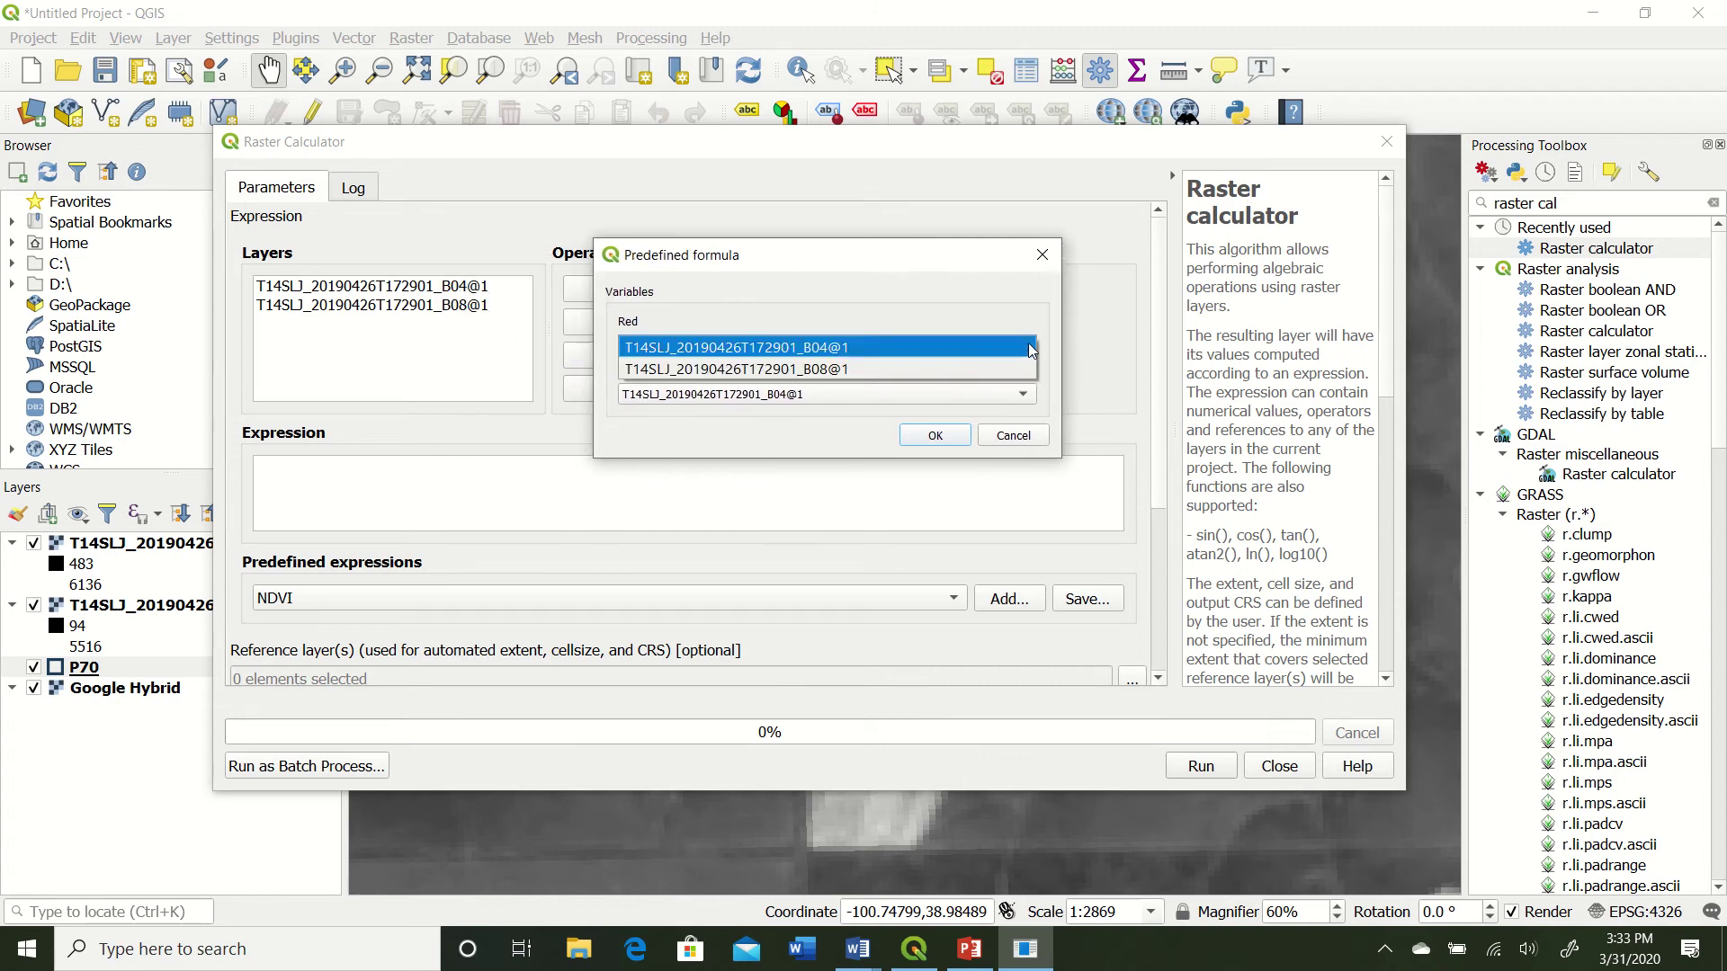
pyautogui.click(837, 349)
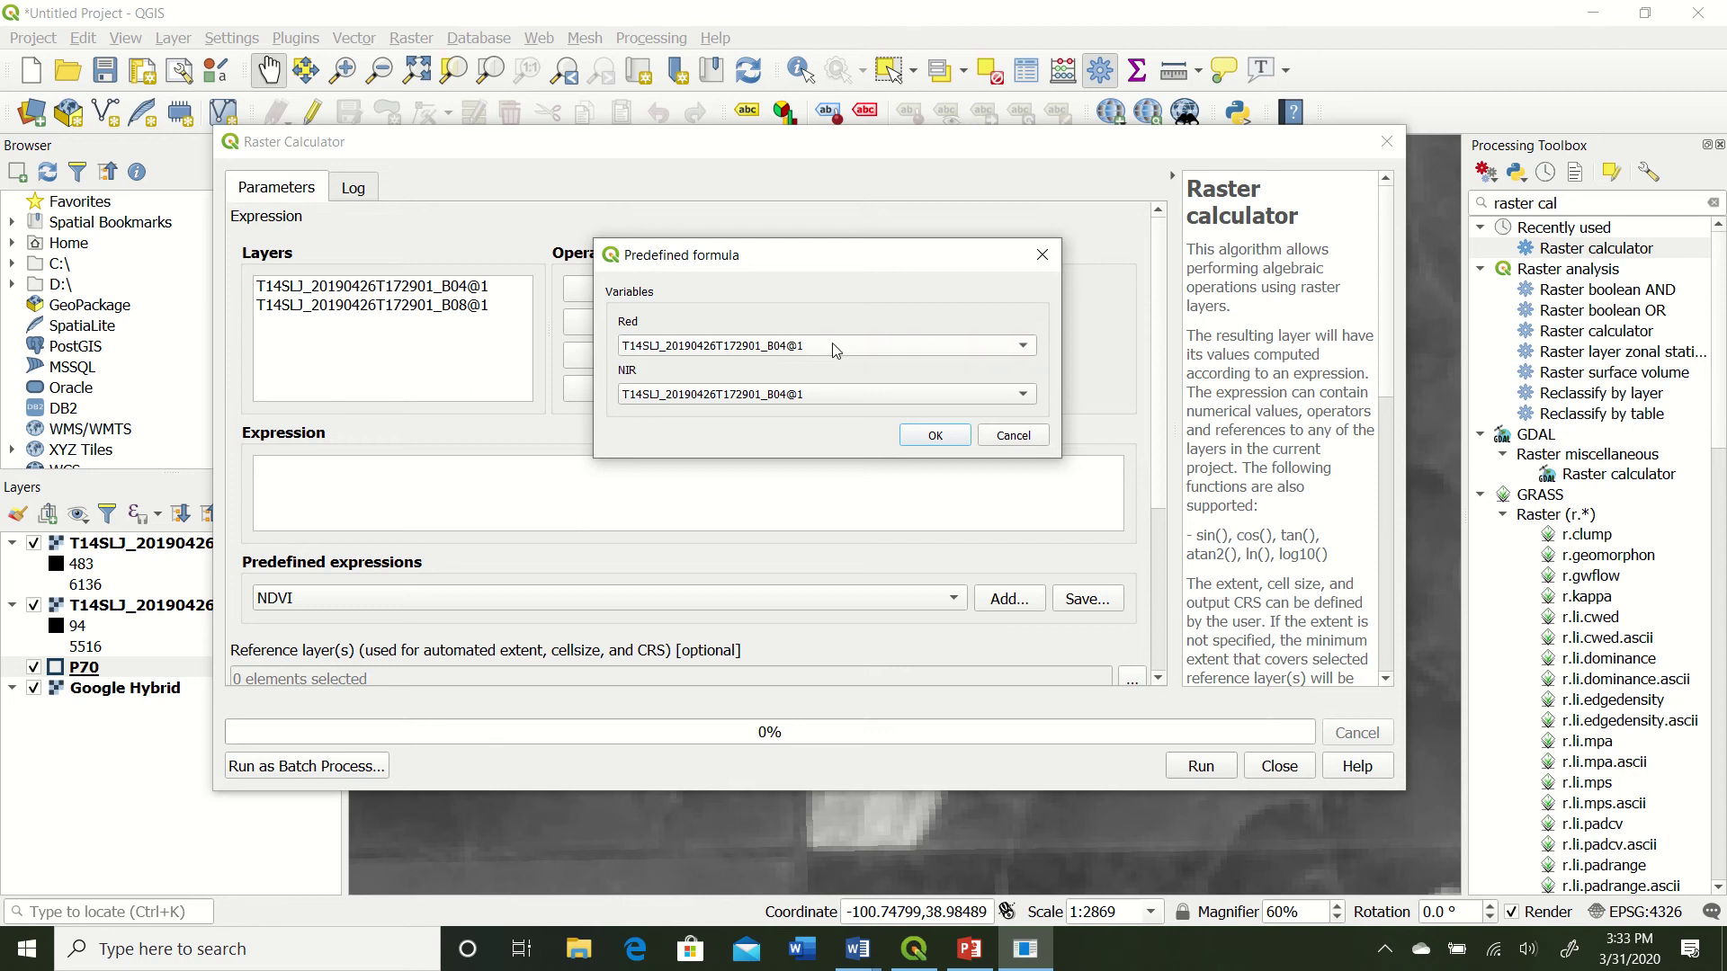
pyautogui.click(998, 396)
pyautogui.click(833, 418)
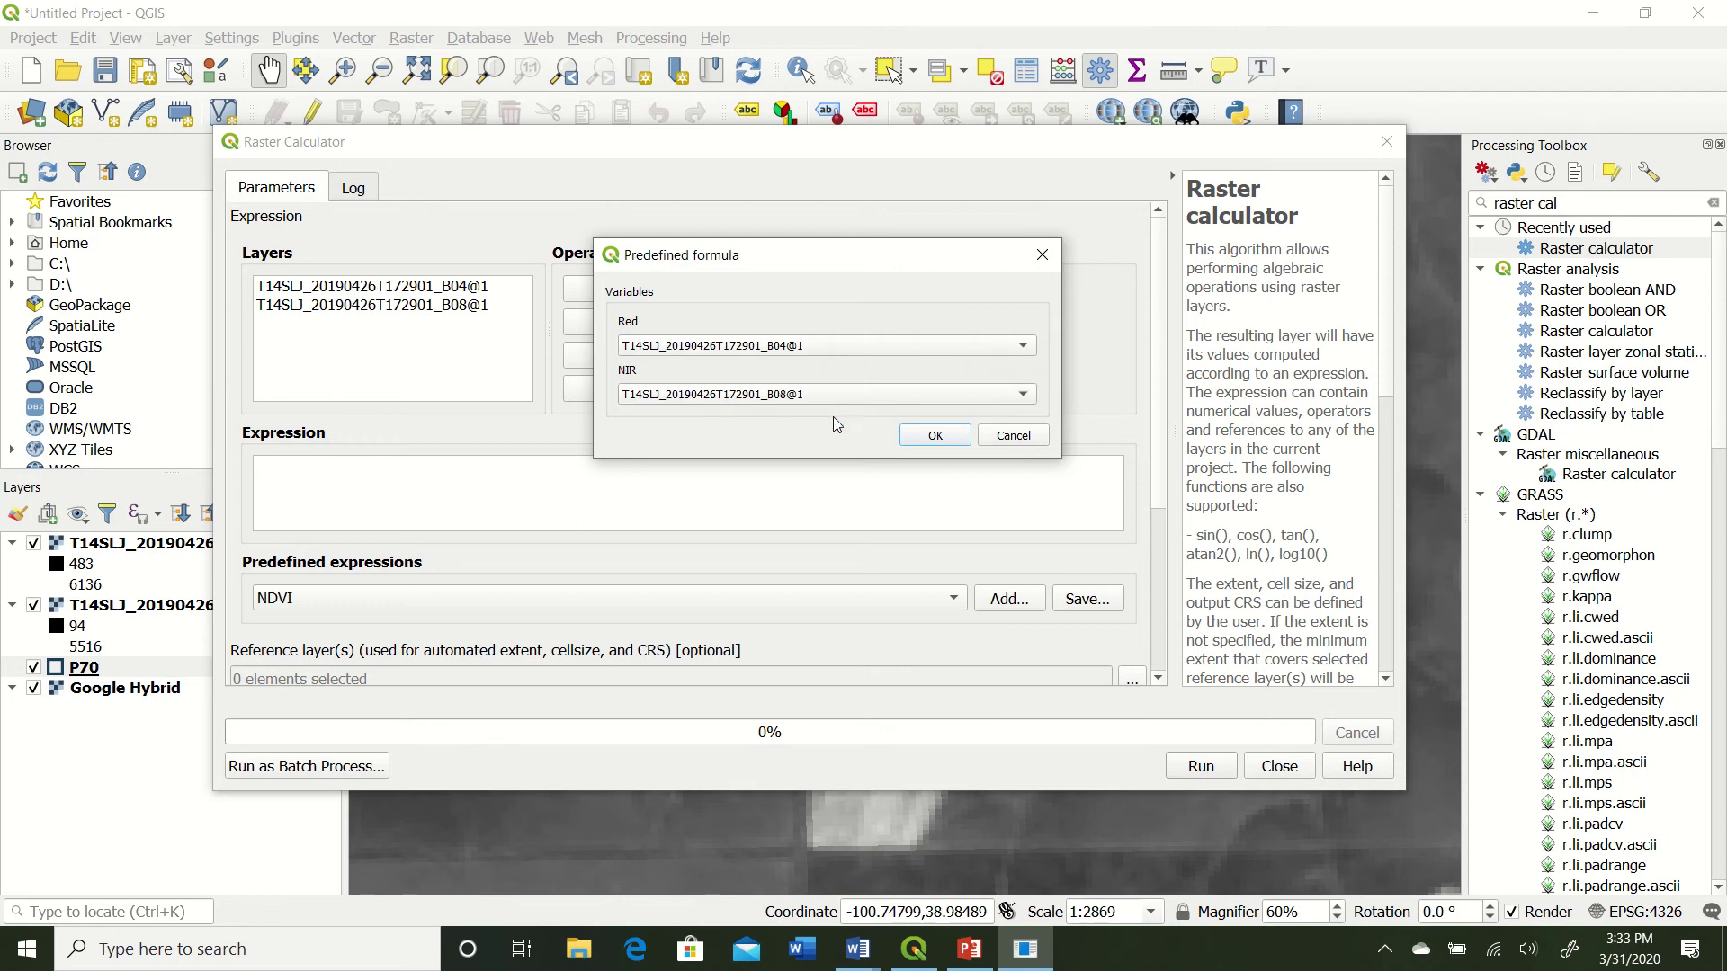
pyautogui.click(935, 436)
pyautogui.moveTo(921, 126); pyautogui.dragTo(900, 65)
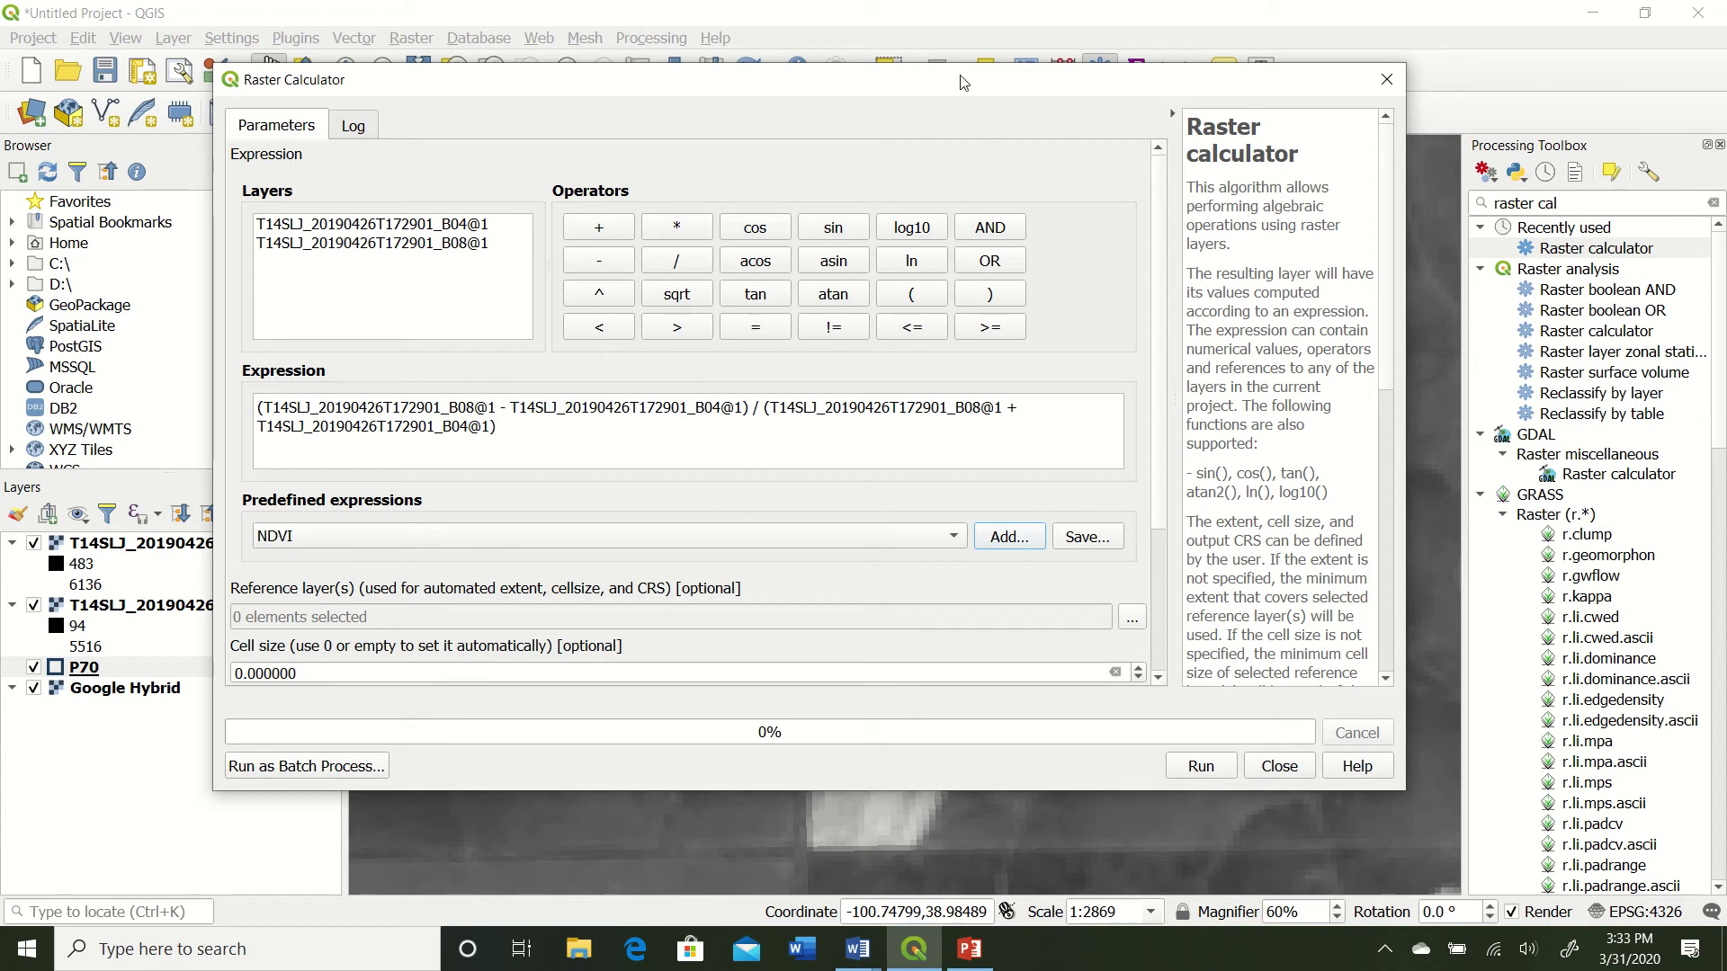
# Stretch the calculator to full height and scroll down to the Reference layer(s) parameter
pyautogui.moveTo(958, 64); pyautogui.dragTo(956, 7)
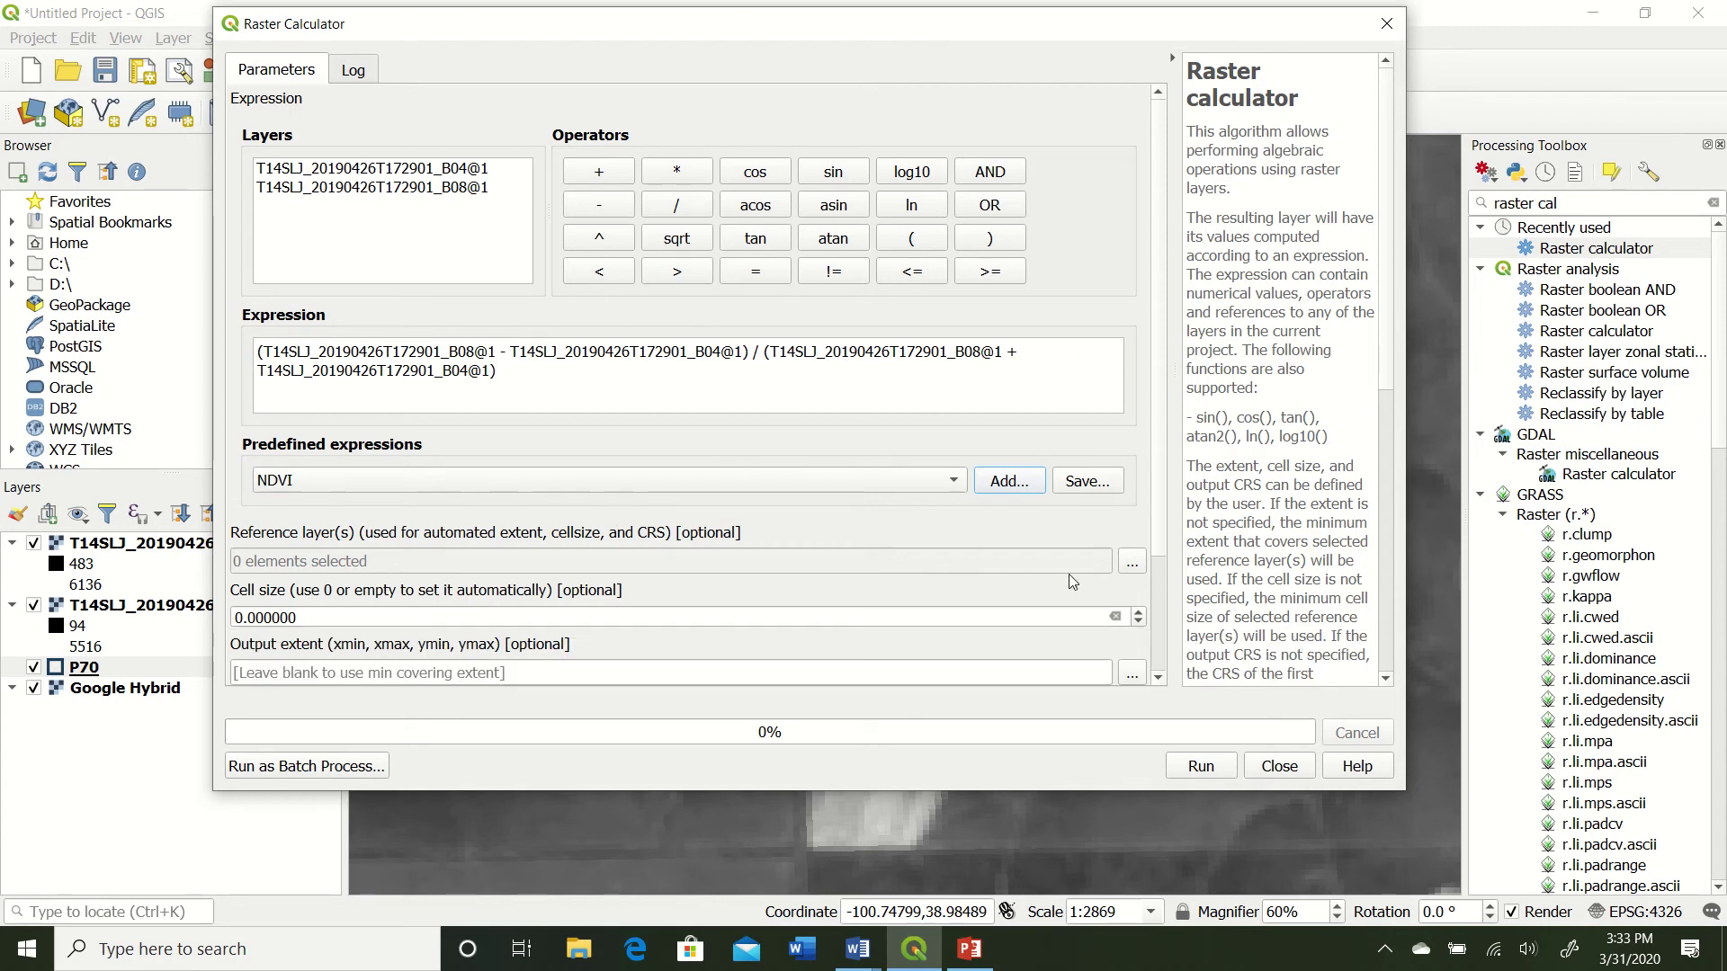
pyautogui.scroll(-3, 1081, 579)
pyautogui.scroll(-1, 1167, 538)
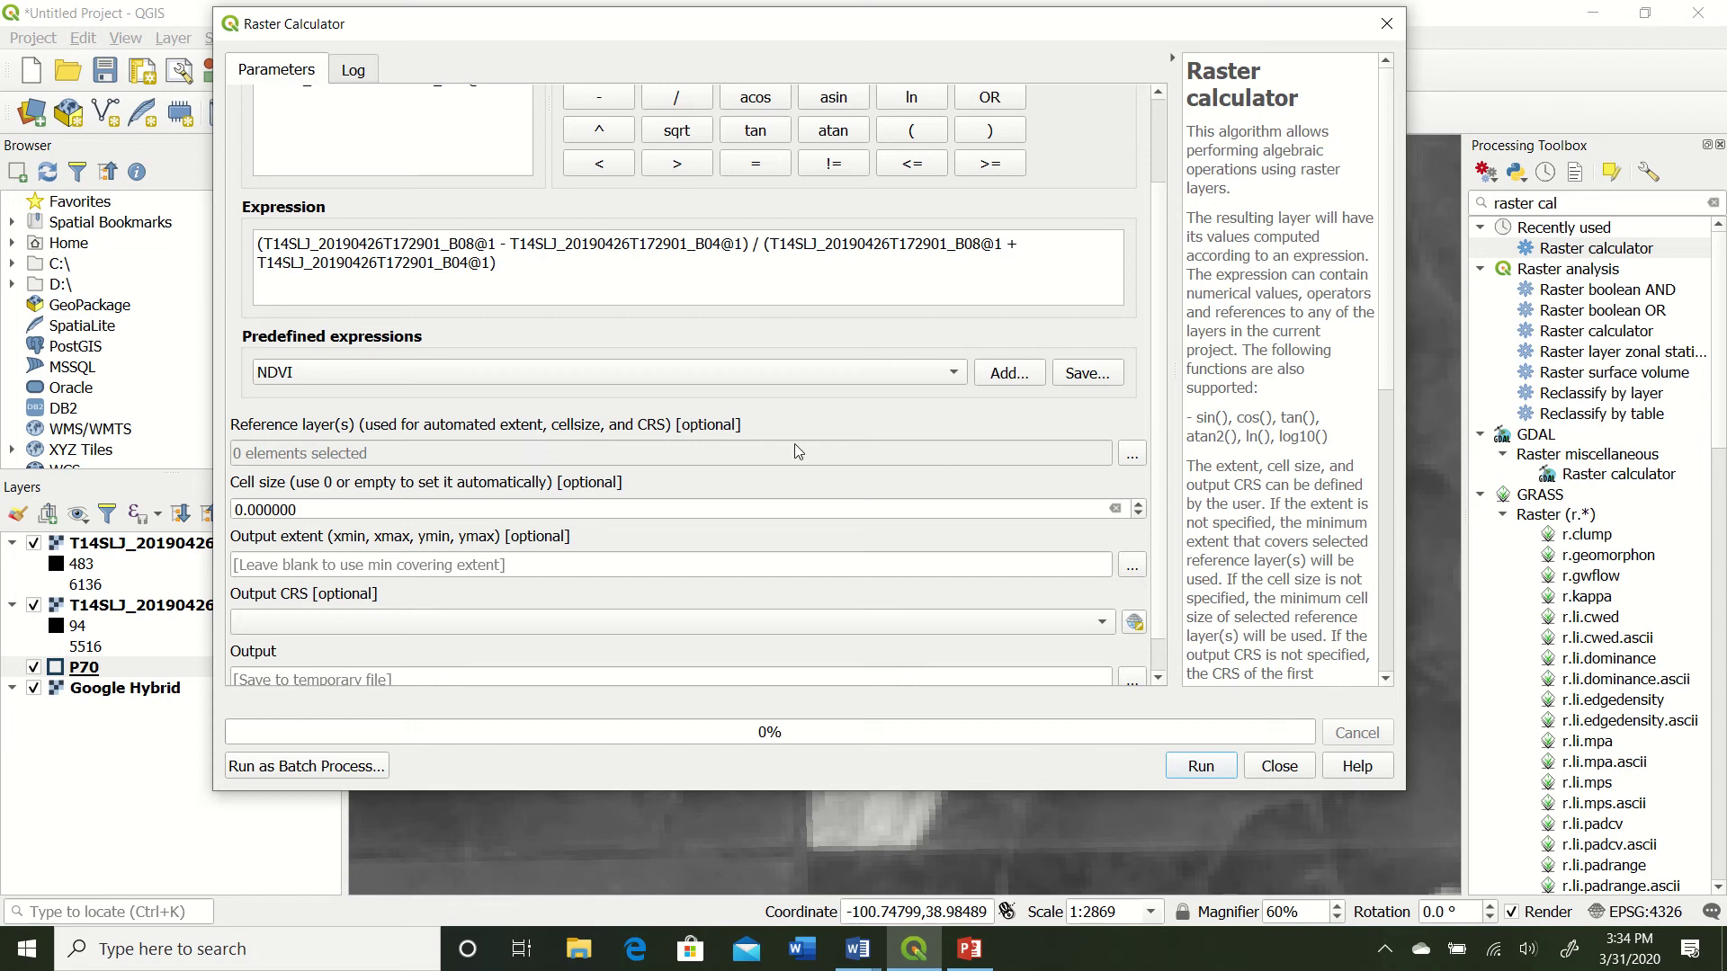
# Tick B04 as the only reference layer and confirm
pyautogui.click(1134, 457)
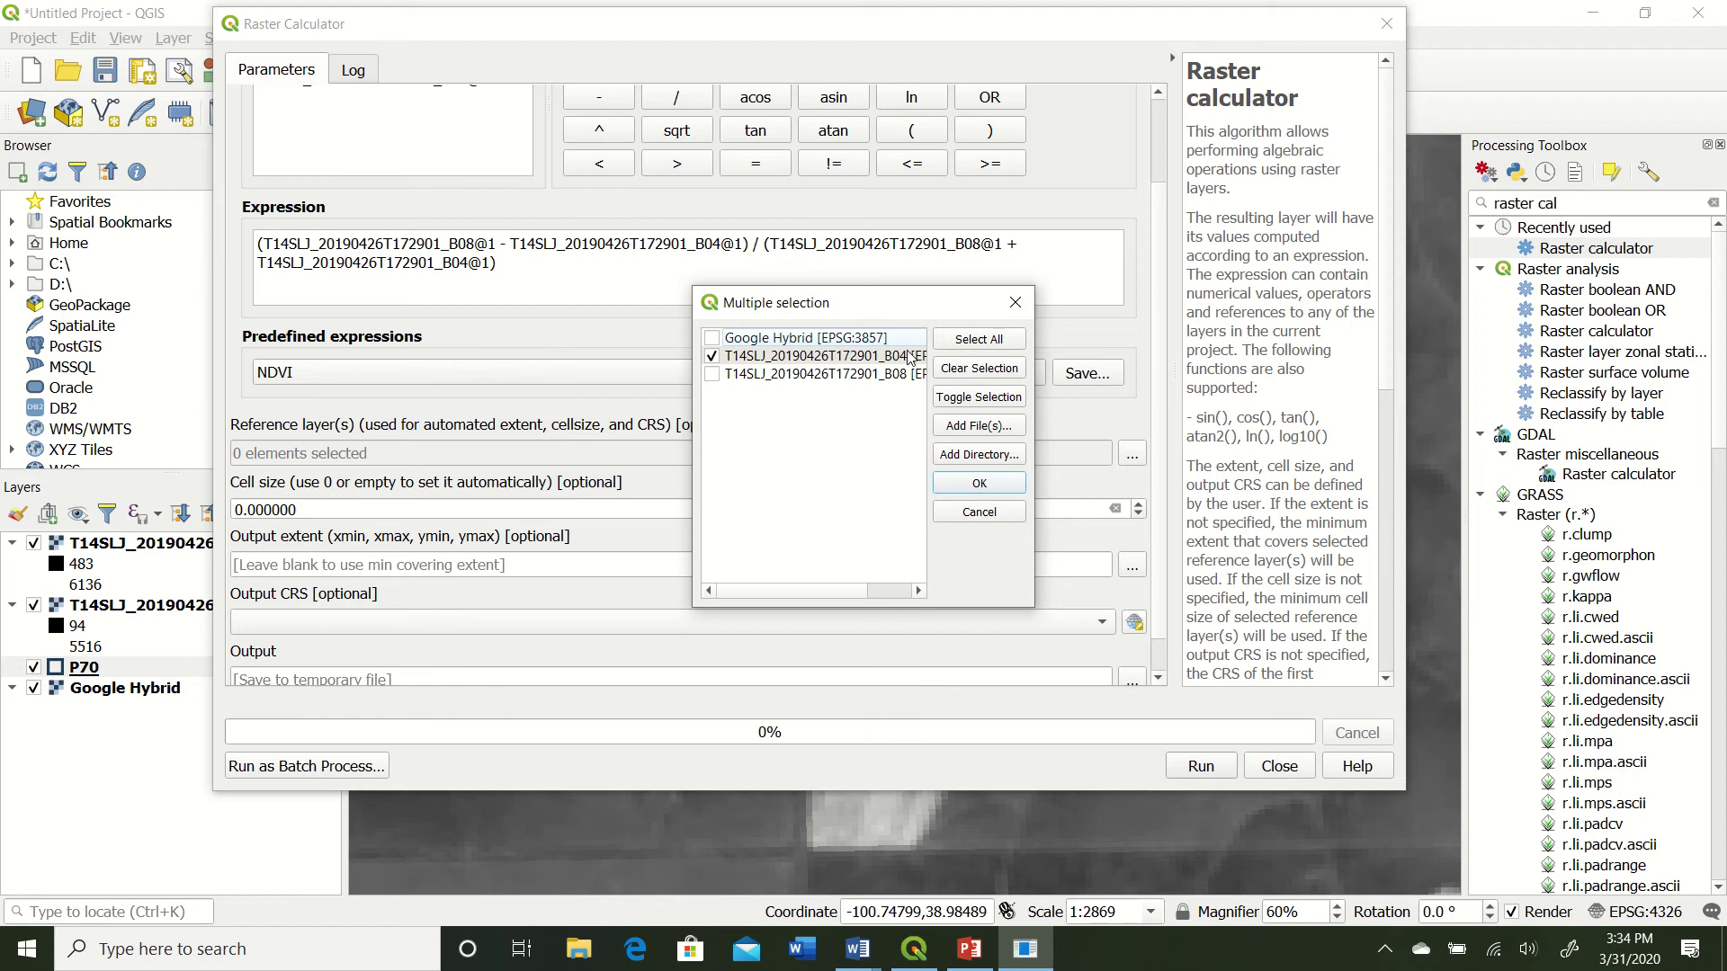
pyautogui.click(979, 484)
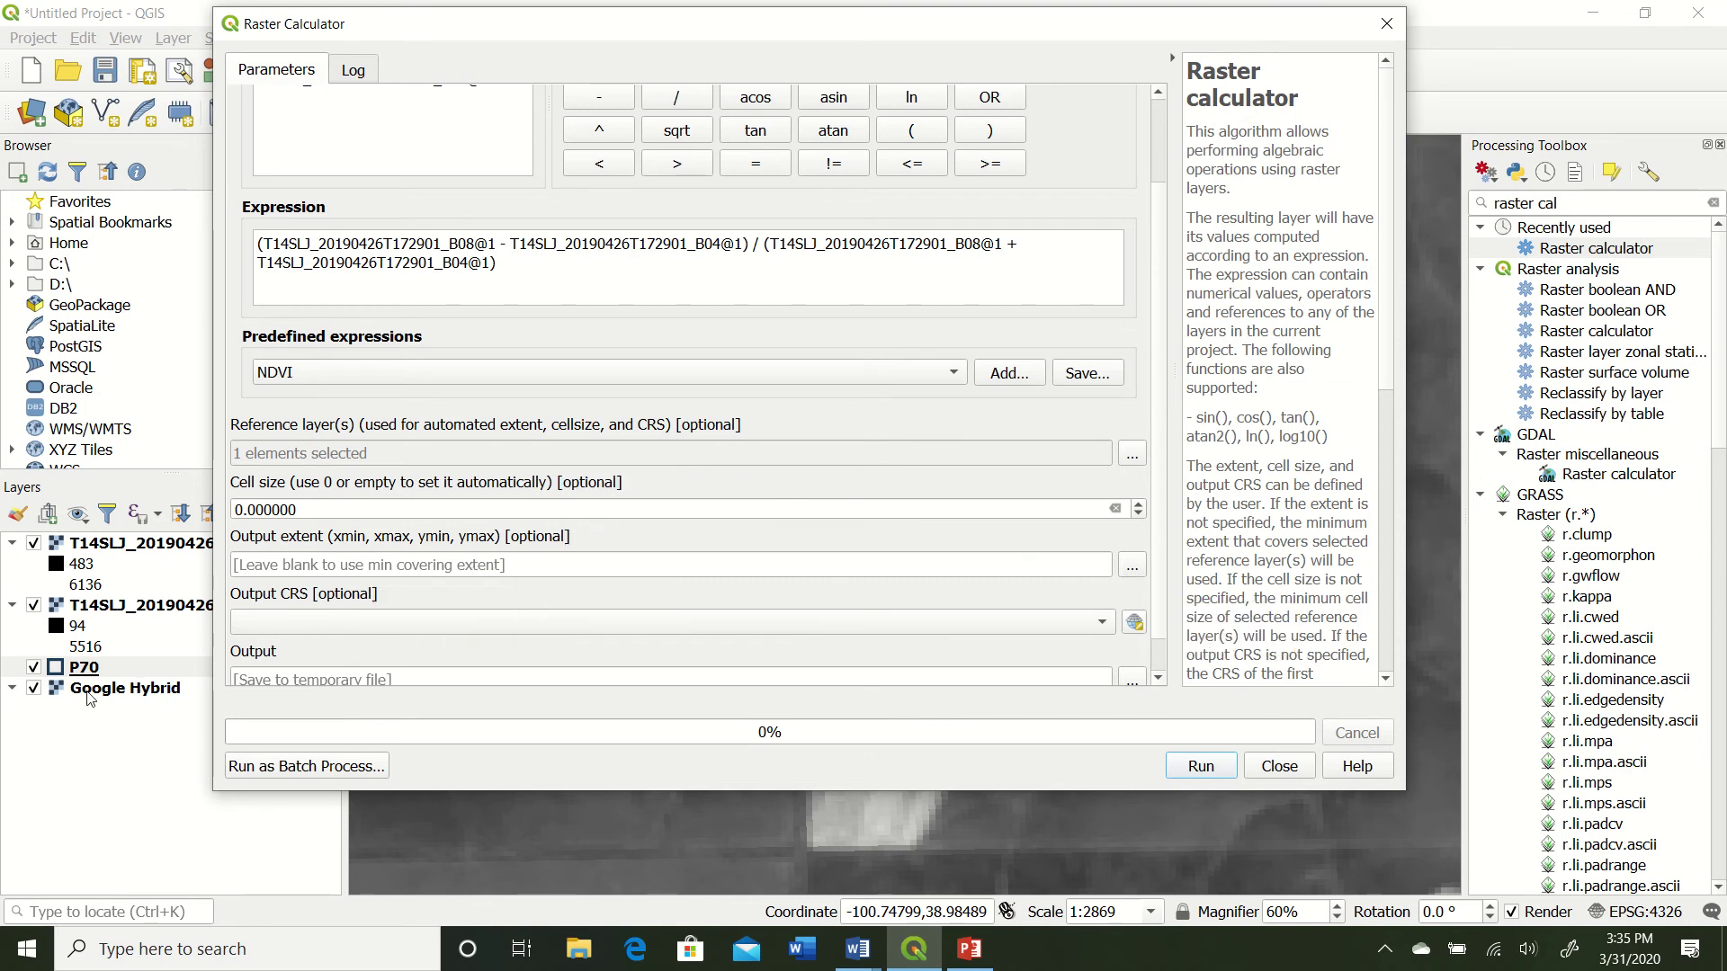
# Set the output extent from the P70 layer's extent
pyautogui.click(1132, 569)
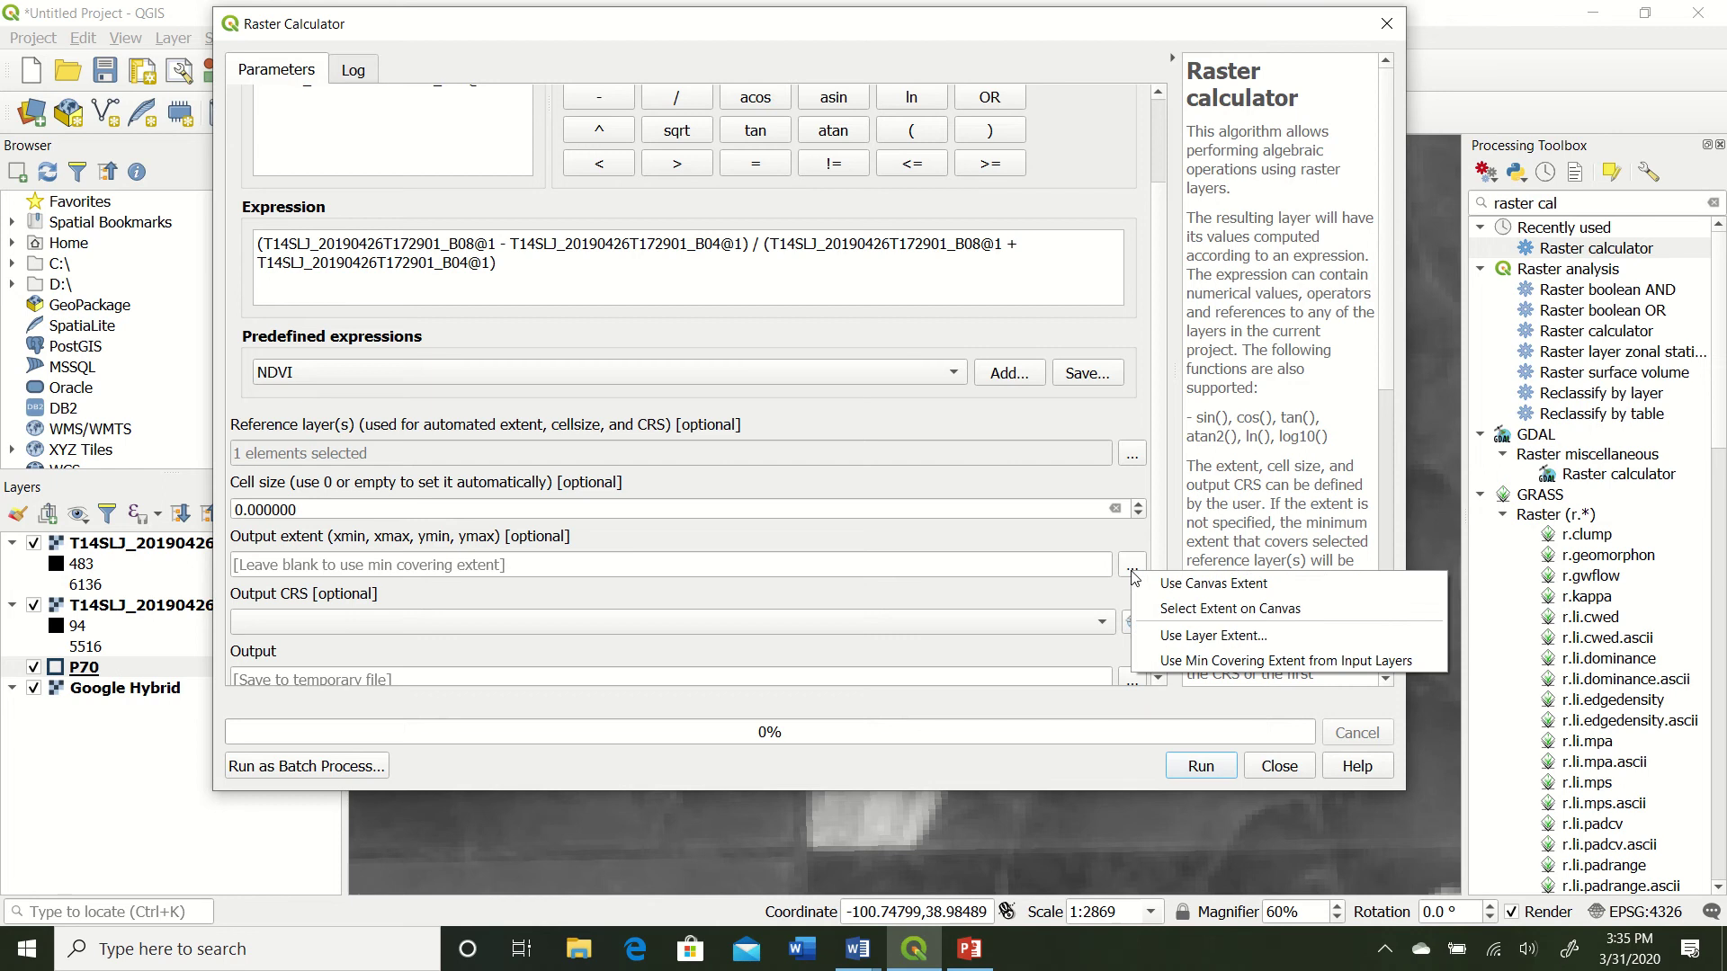
pyautogui.click(1284, 644)
pyautogui.scroll(1, 846, 420)
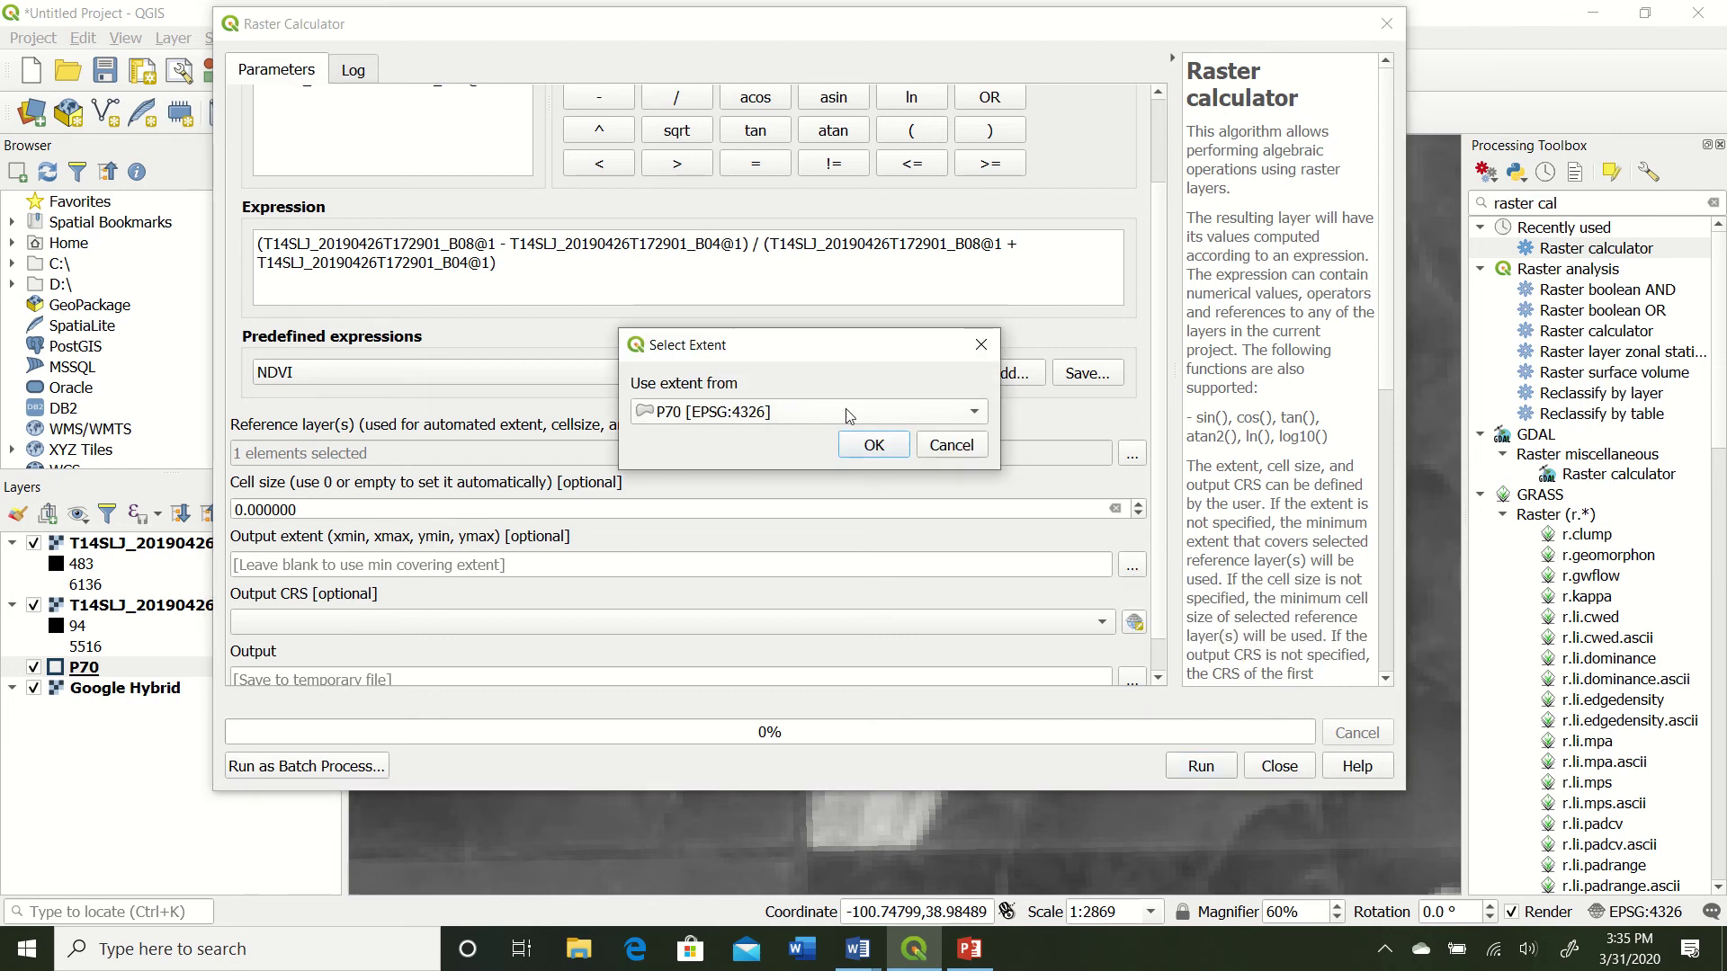
pyautogui.scroll(1, 819, 420)
pyautogui.scroll(-2, 820, 421)
pyautogui.scroll(2, 827, 421)
pyautogui.scroll(-2, 832, 415)
pyautogui.scroll(1, 836, 411)
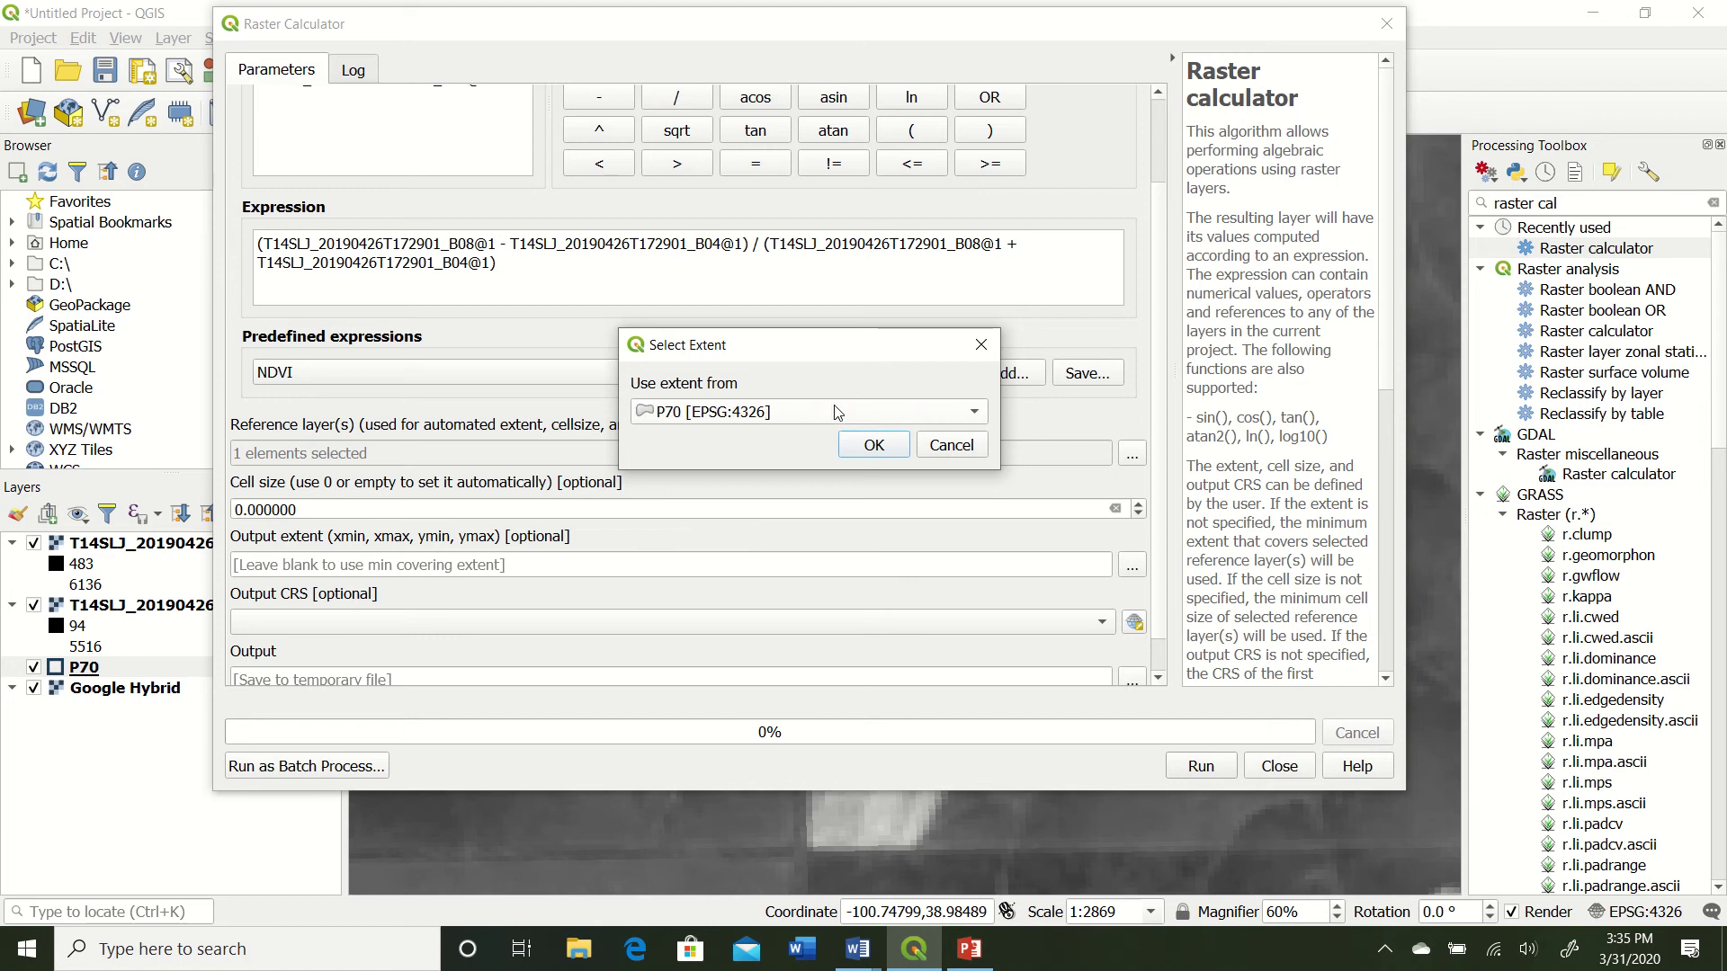
pyautogui.click(977, 414)
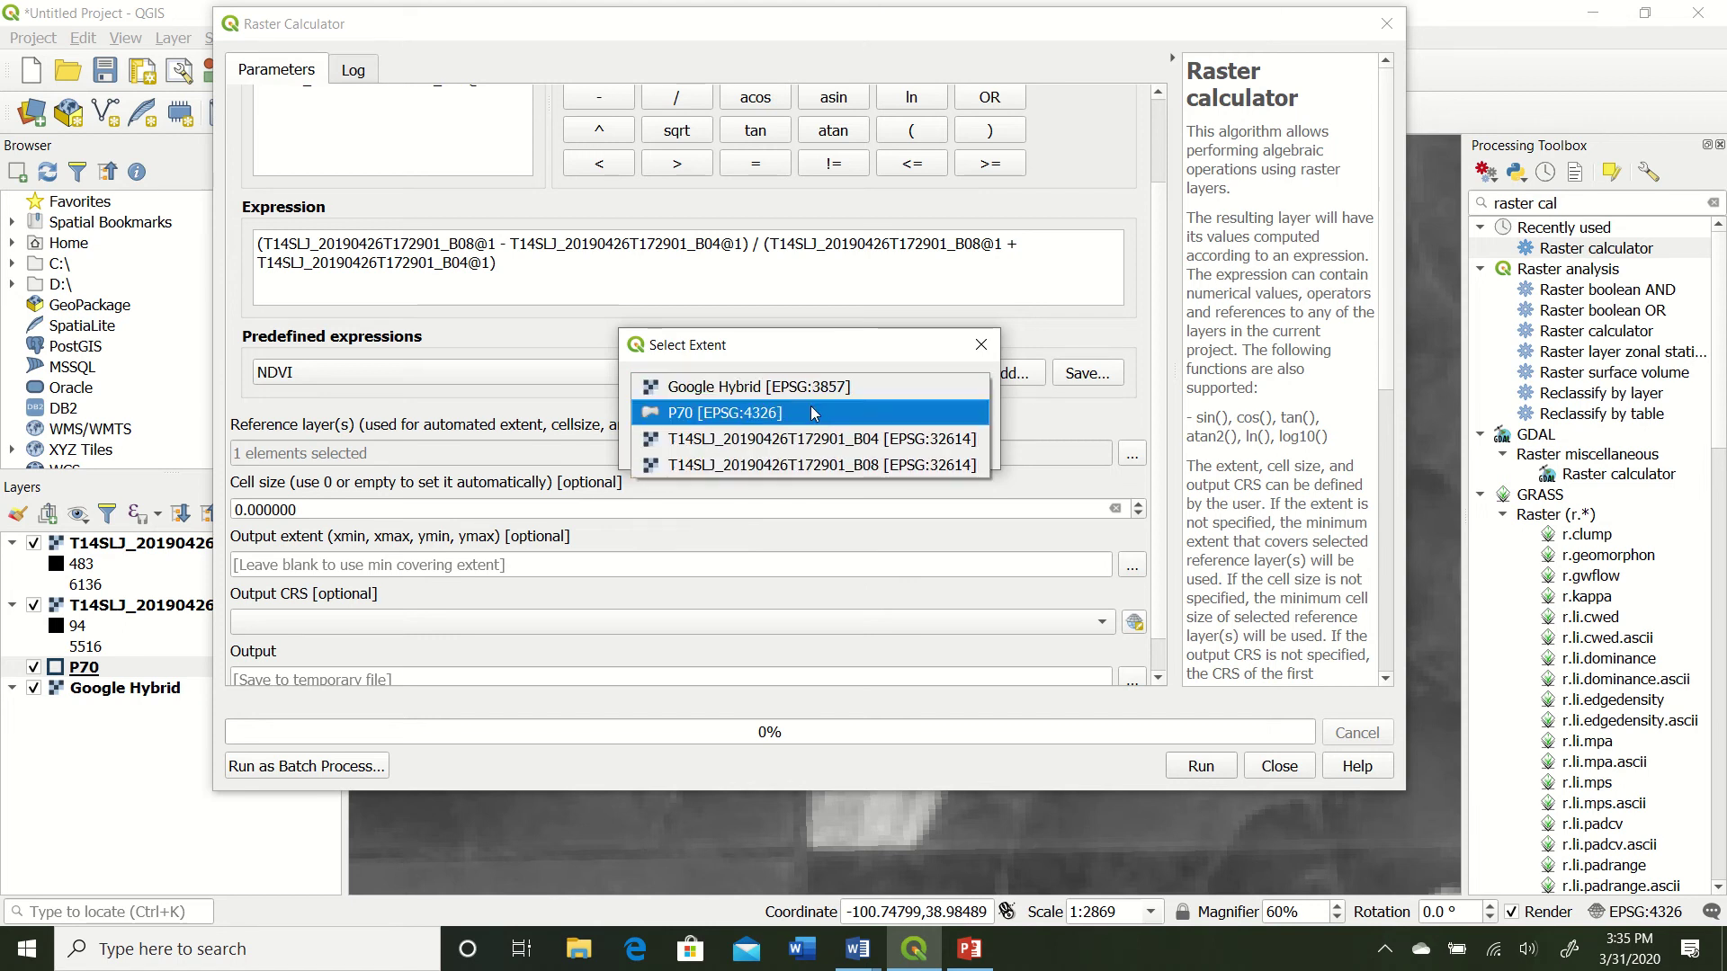
pyautogui.click(859, 415)
pyautogui.click(869, 446)
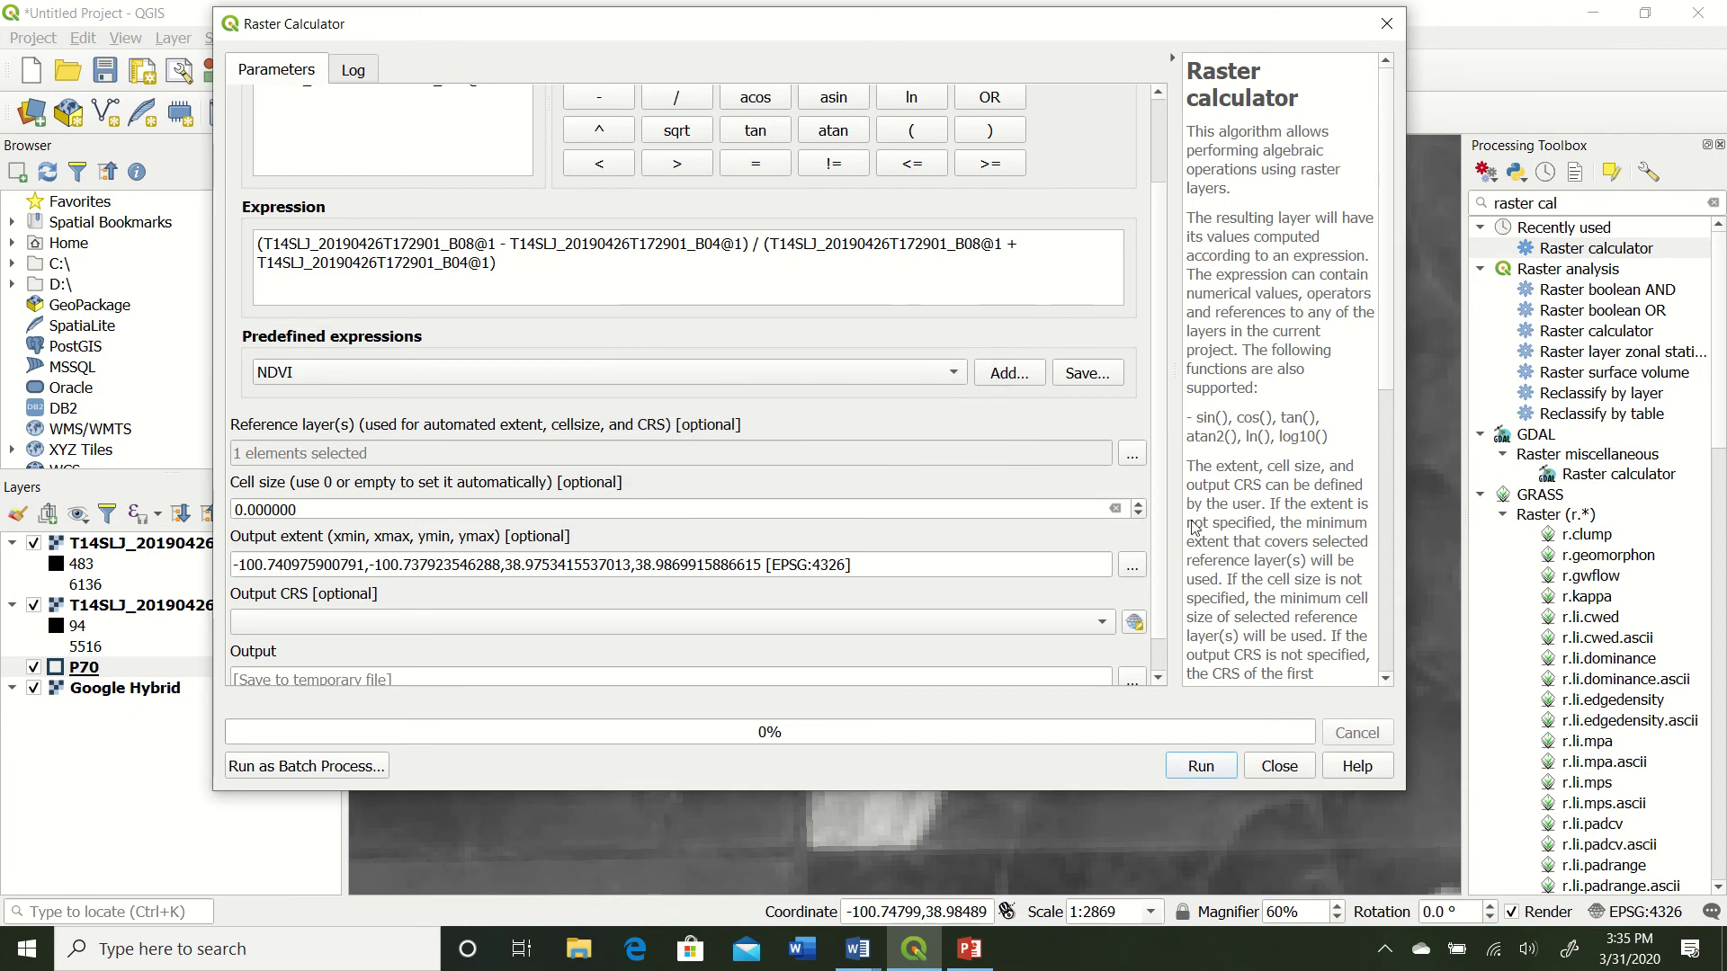
# Set the output CRS to project EPSG:4326 - WGS 84 and run the NDVI calculation
pyautogui.scroll(-1, 1159, 467)
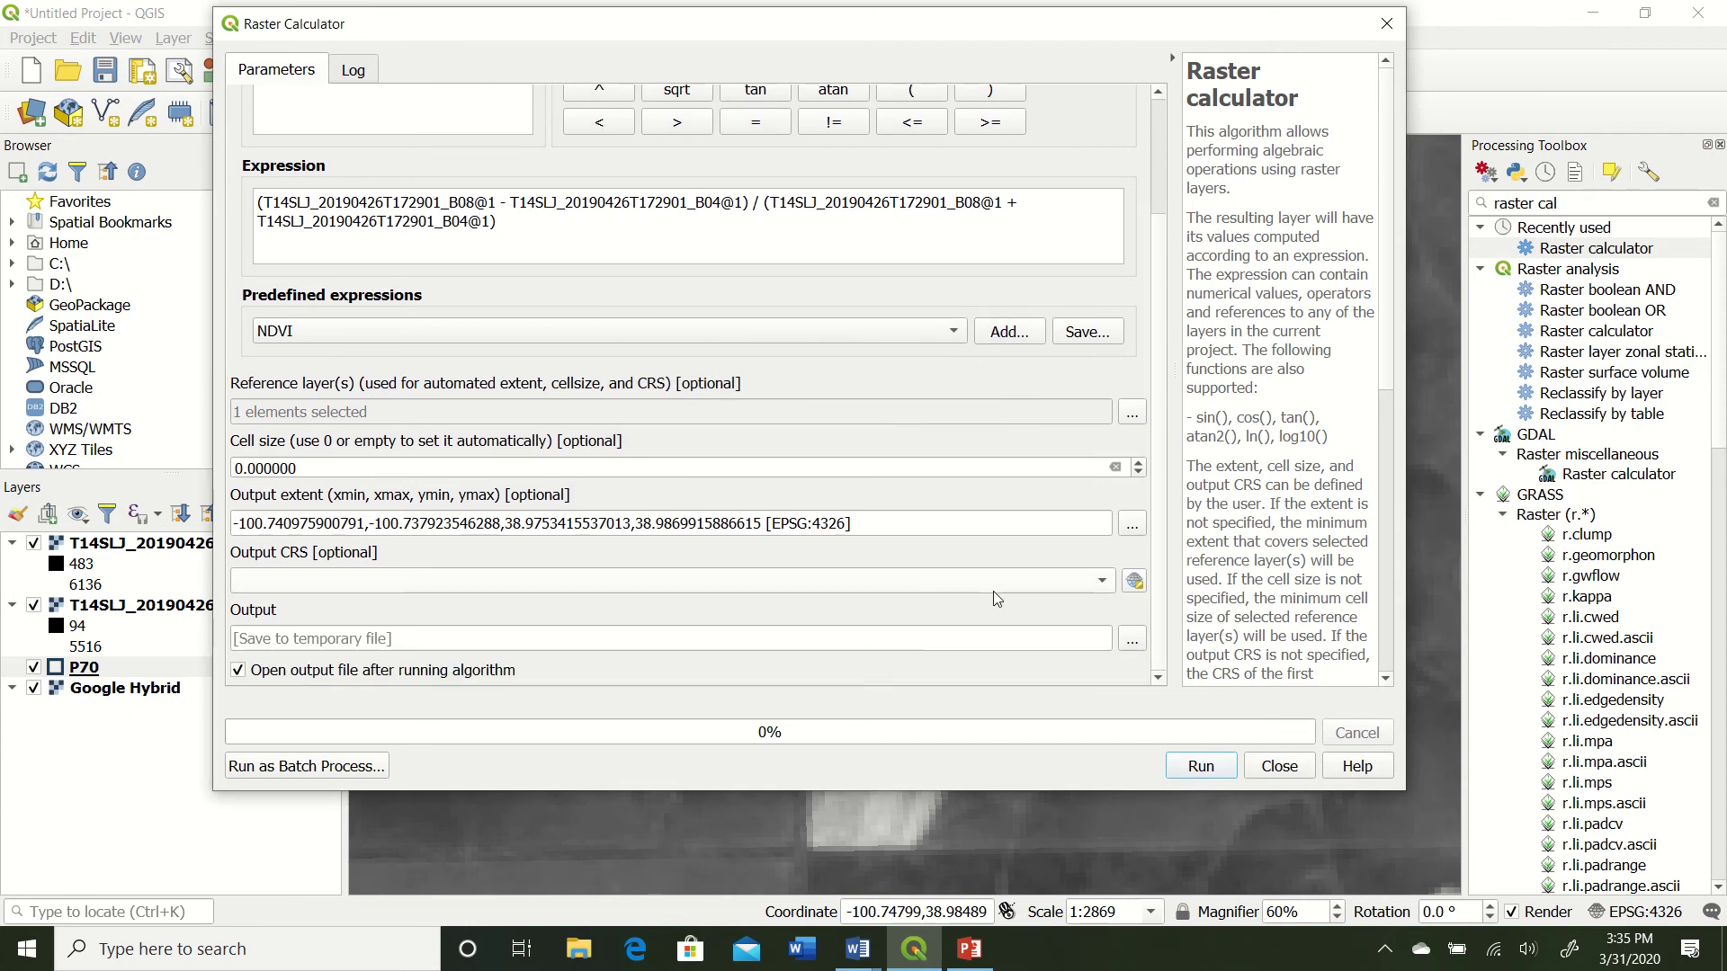
pyautogui.click(1104, 583)
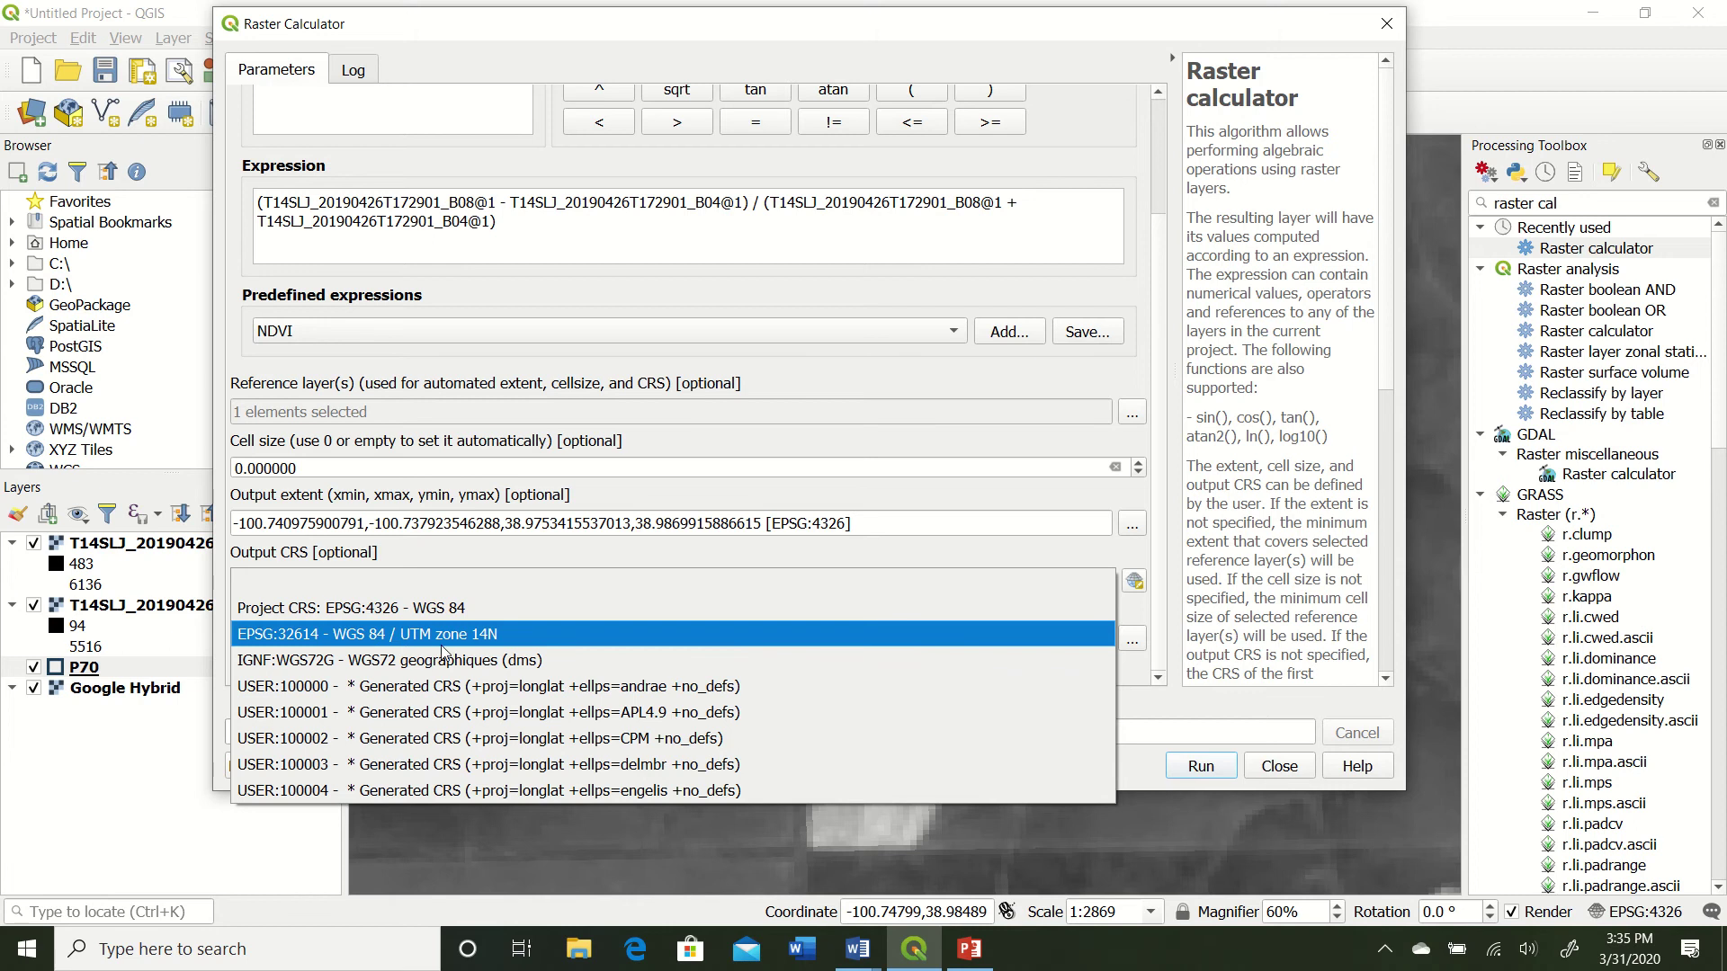
pyautogui.click(486, 609)
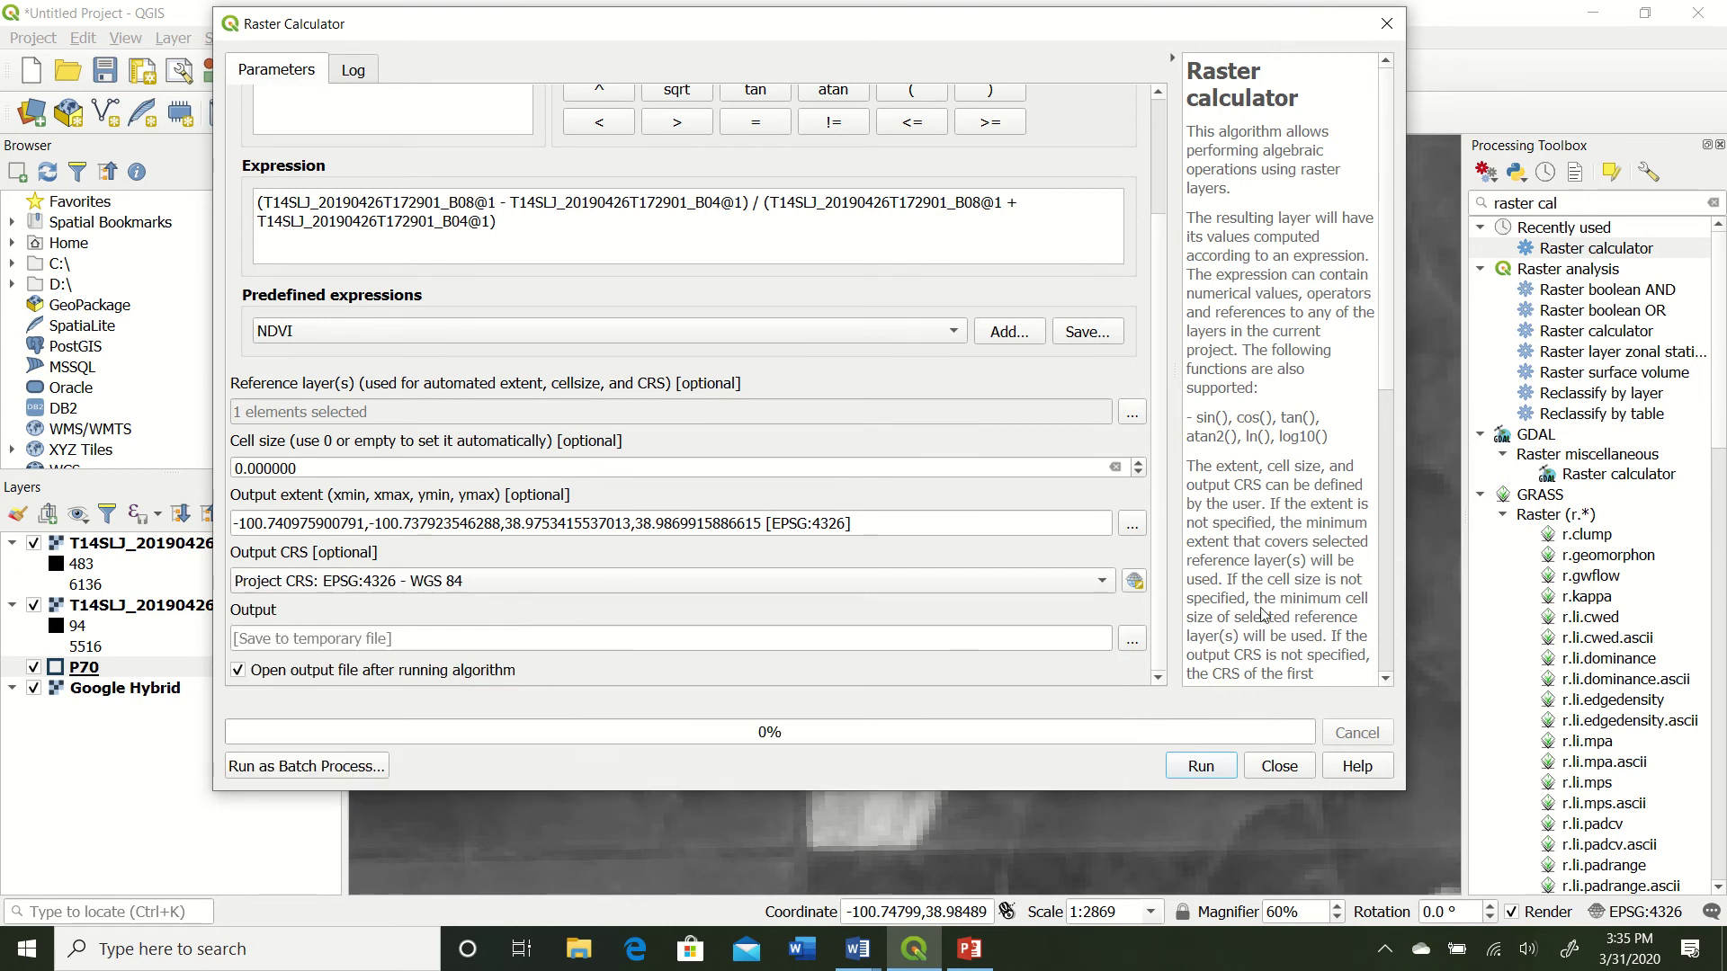
pyautogui.moveTo(1110, 30); pyautogui.dragTo(1150, 63)
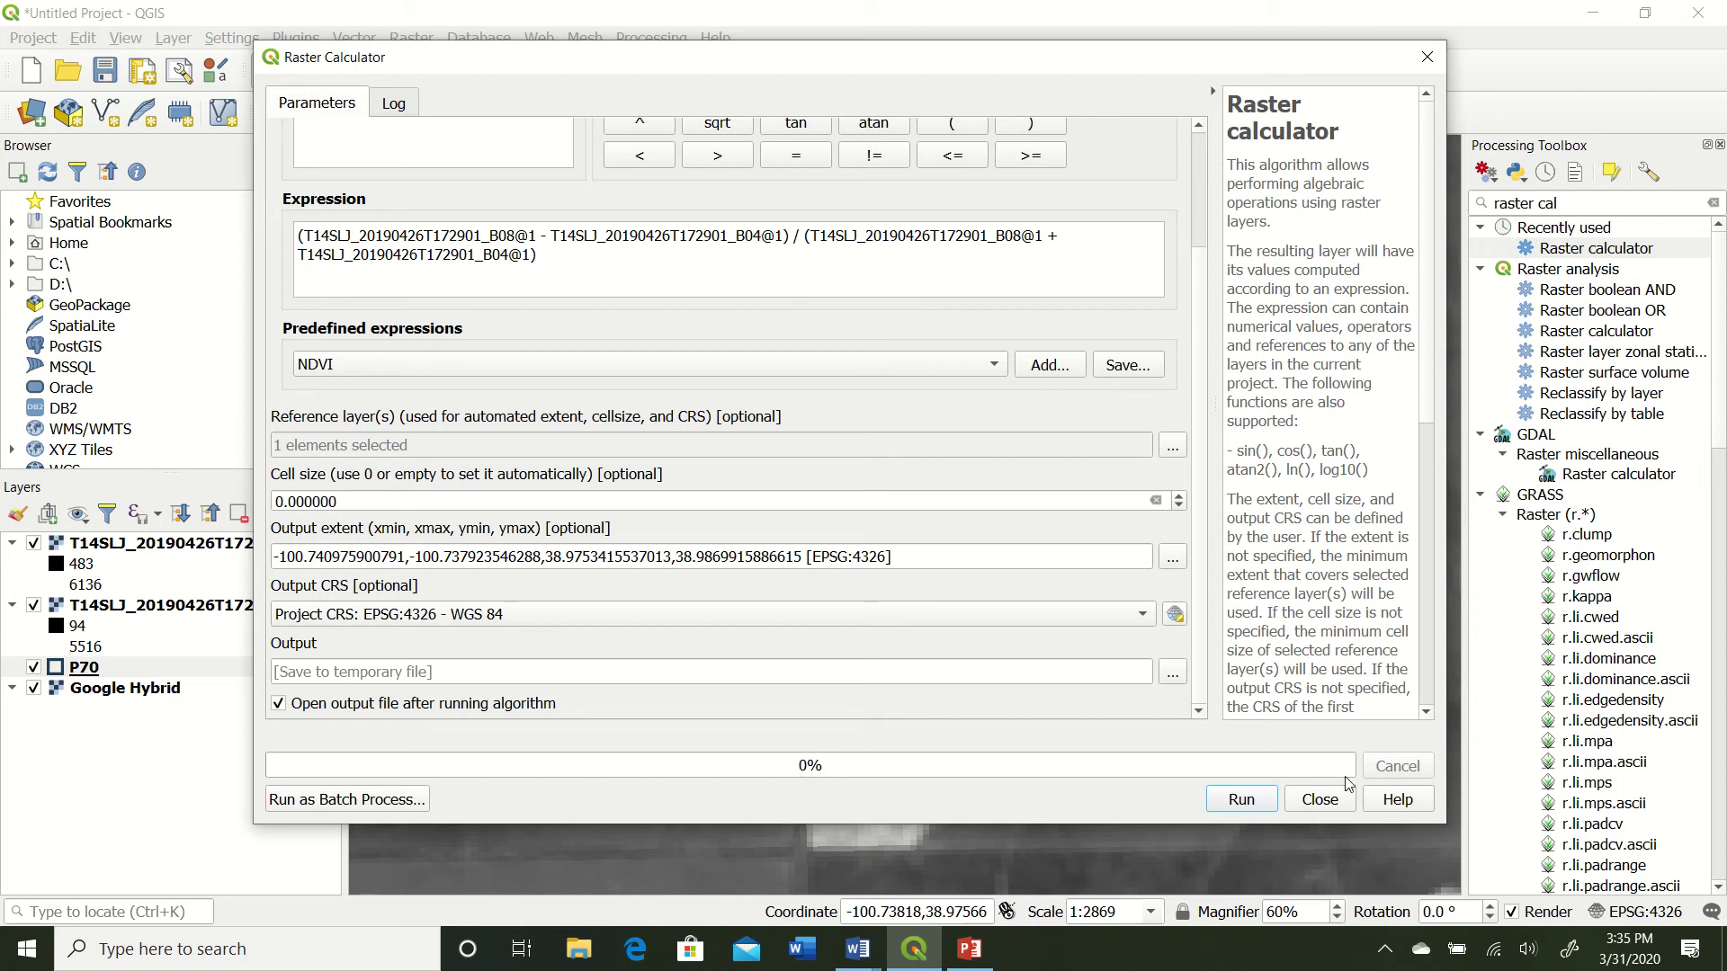
pyautogui.click(1242, 800)
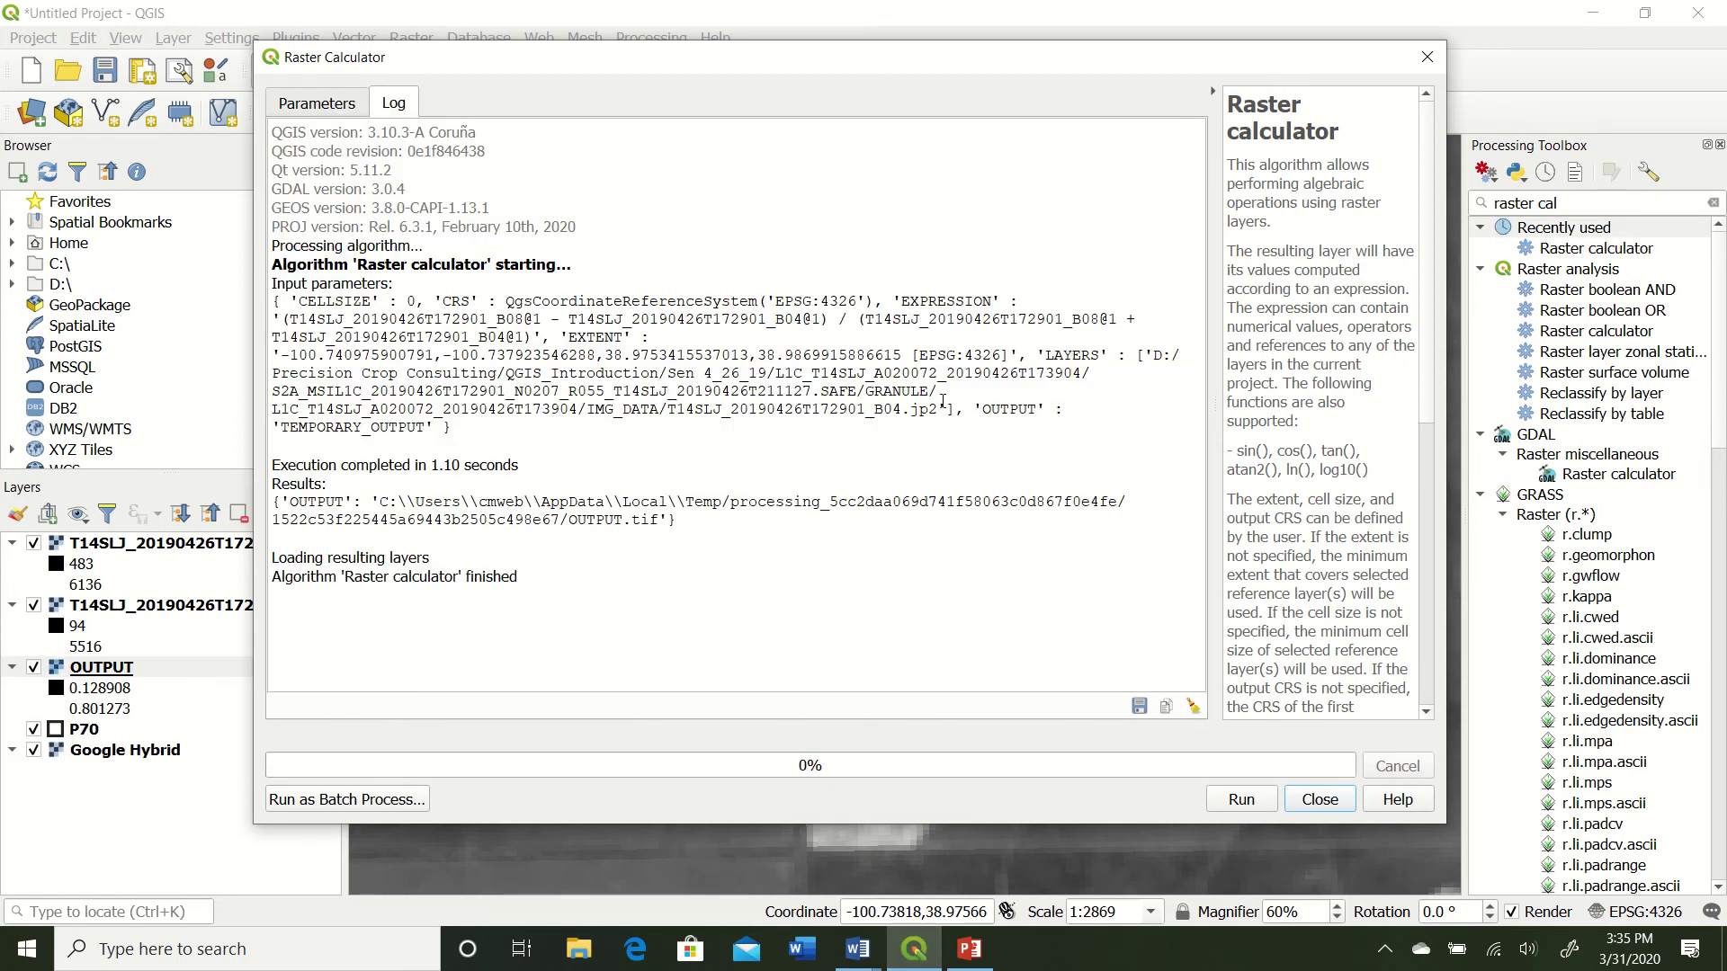
# Close the calculator and hide the B08 and B04 layers, leaving the NDVI OUTPUT visible
pyautogui.click(1425, 57)
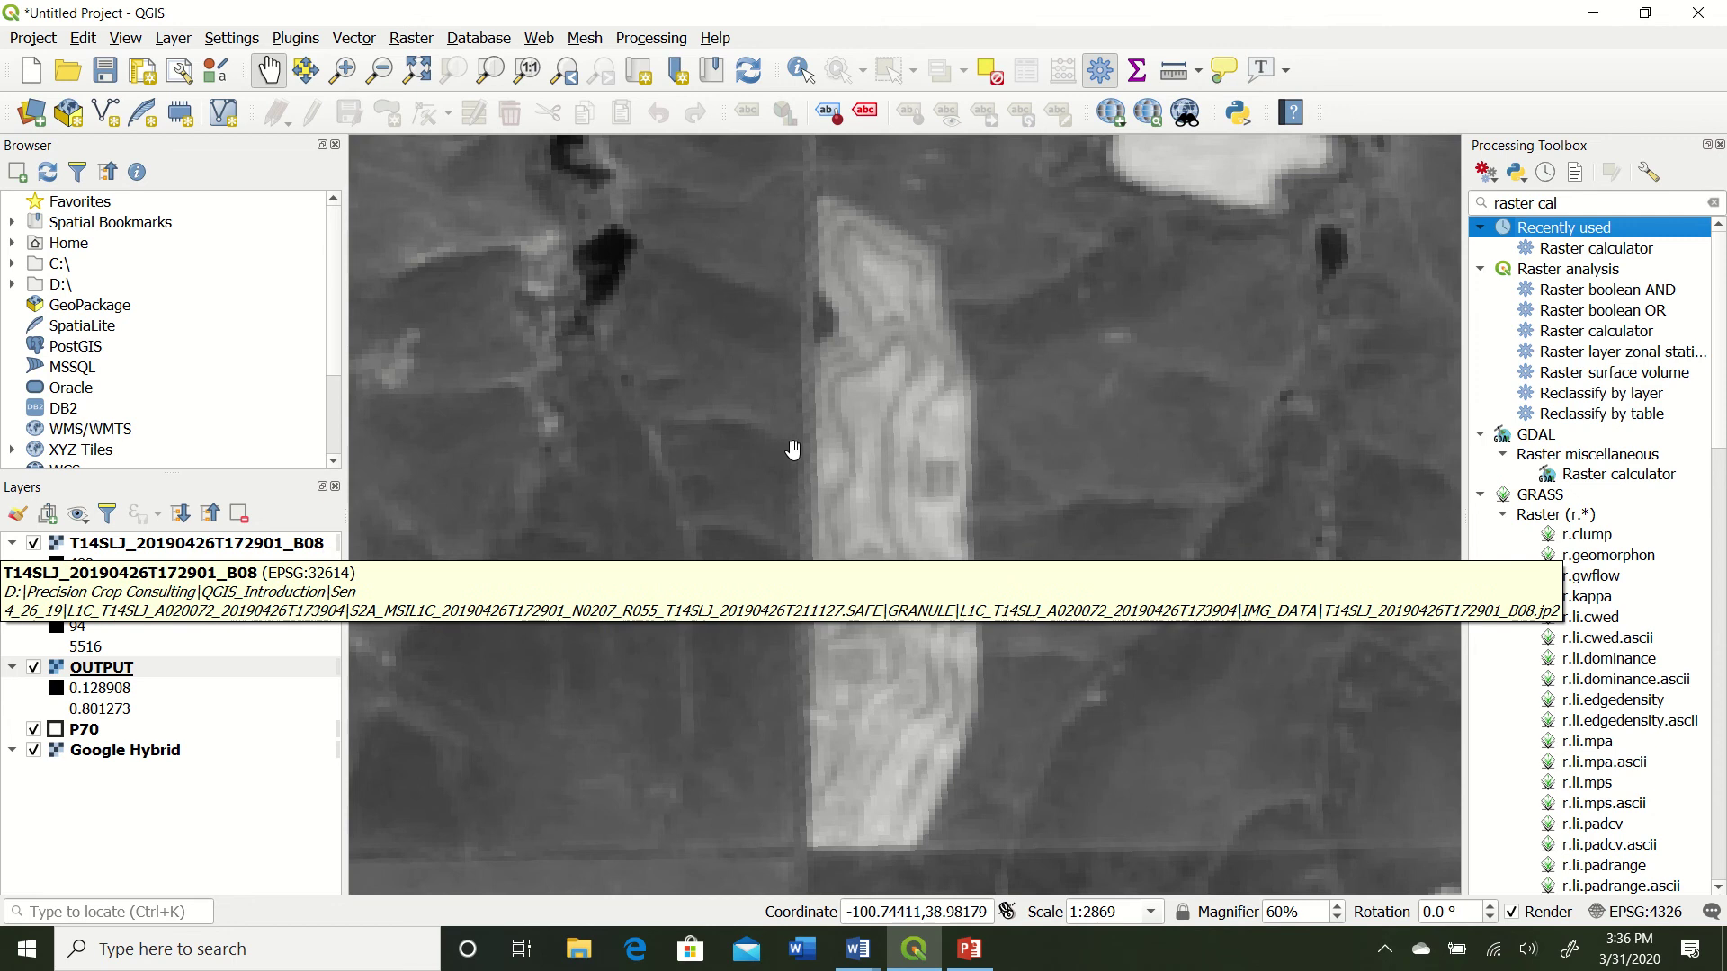
pyautogui.click(33, 543)
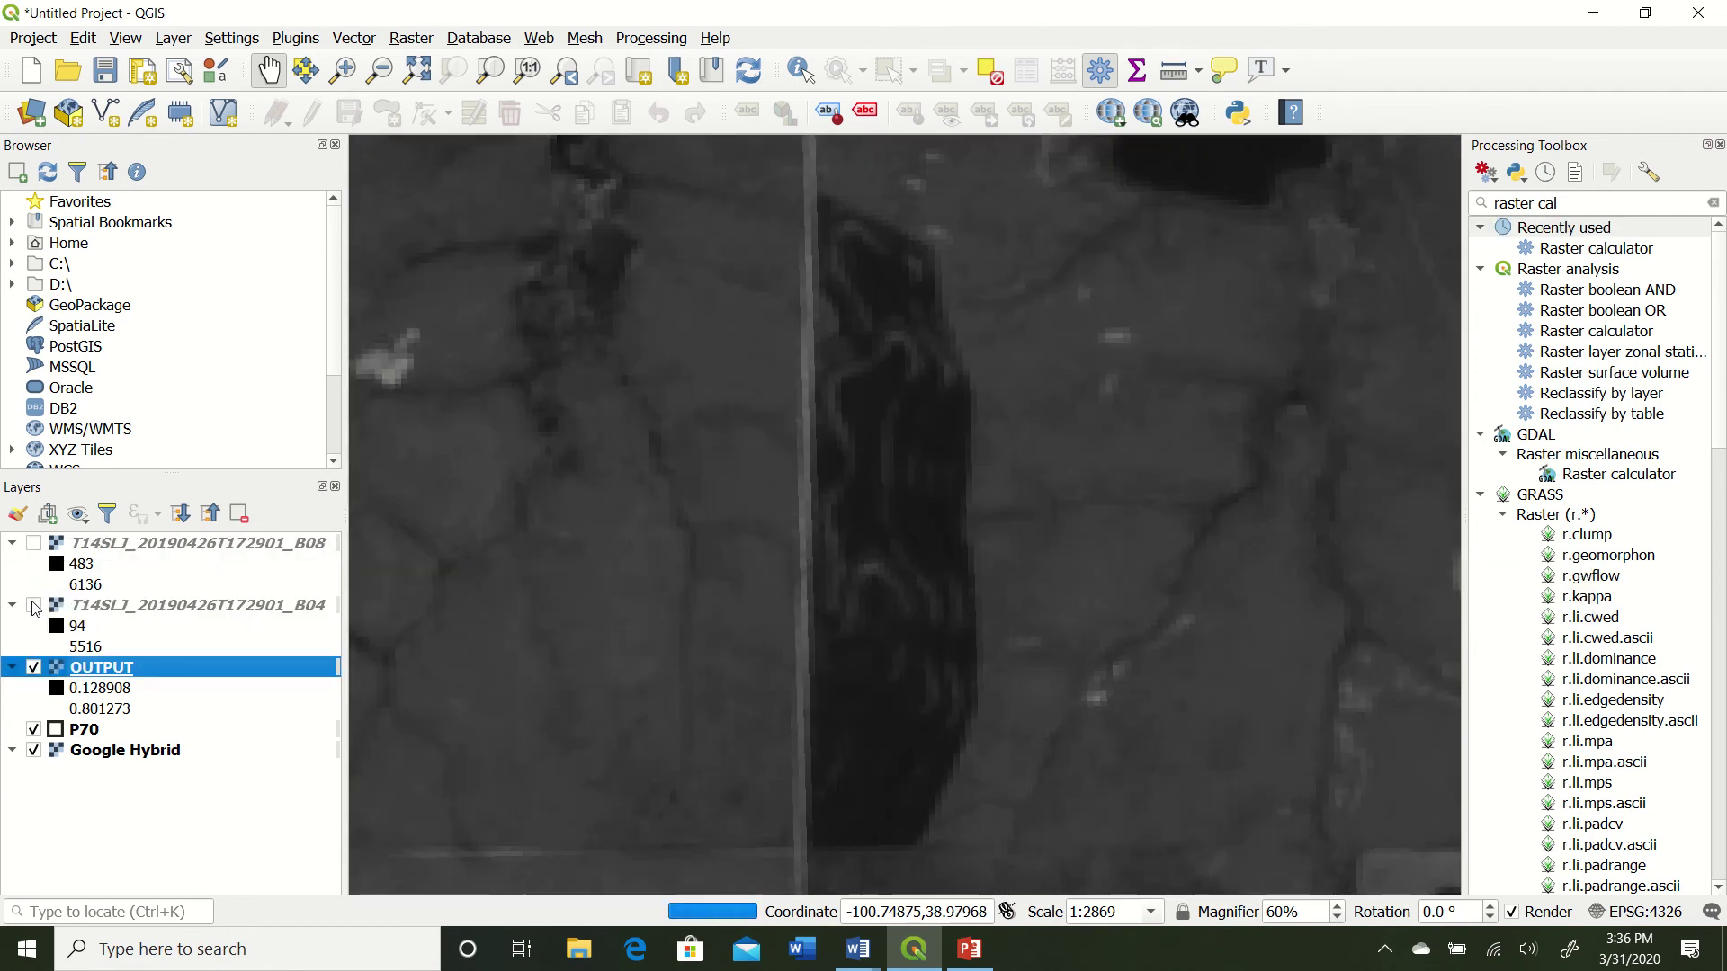
pyautogui.click(33, 605)
pyautogui.scroll(1, 889, 278)
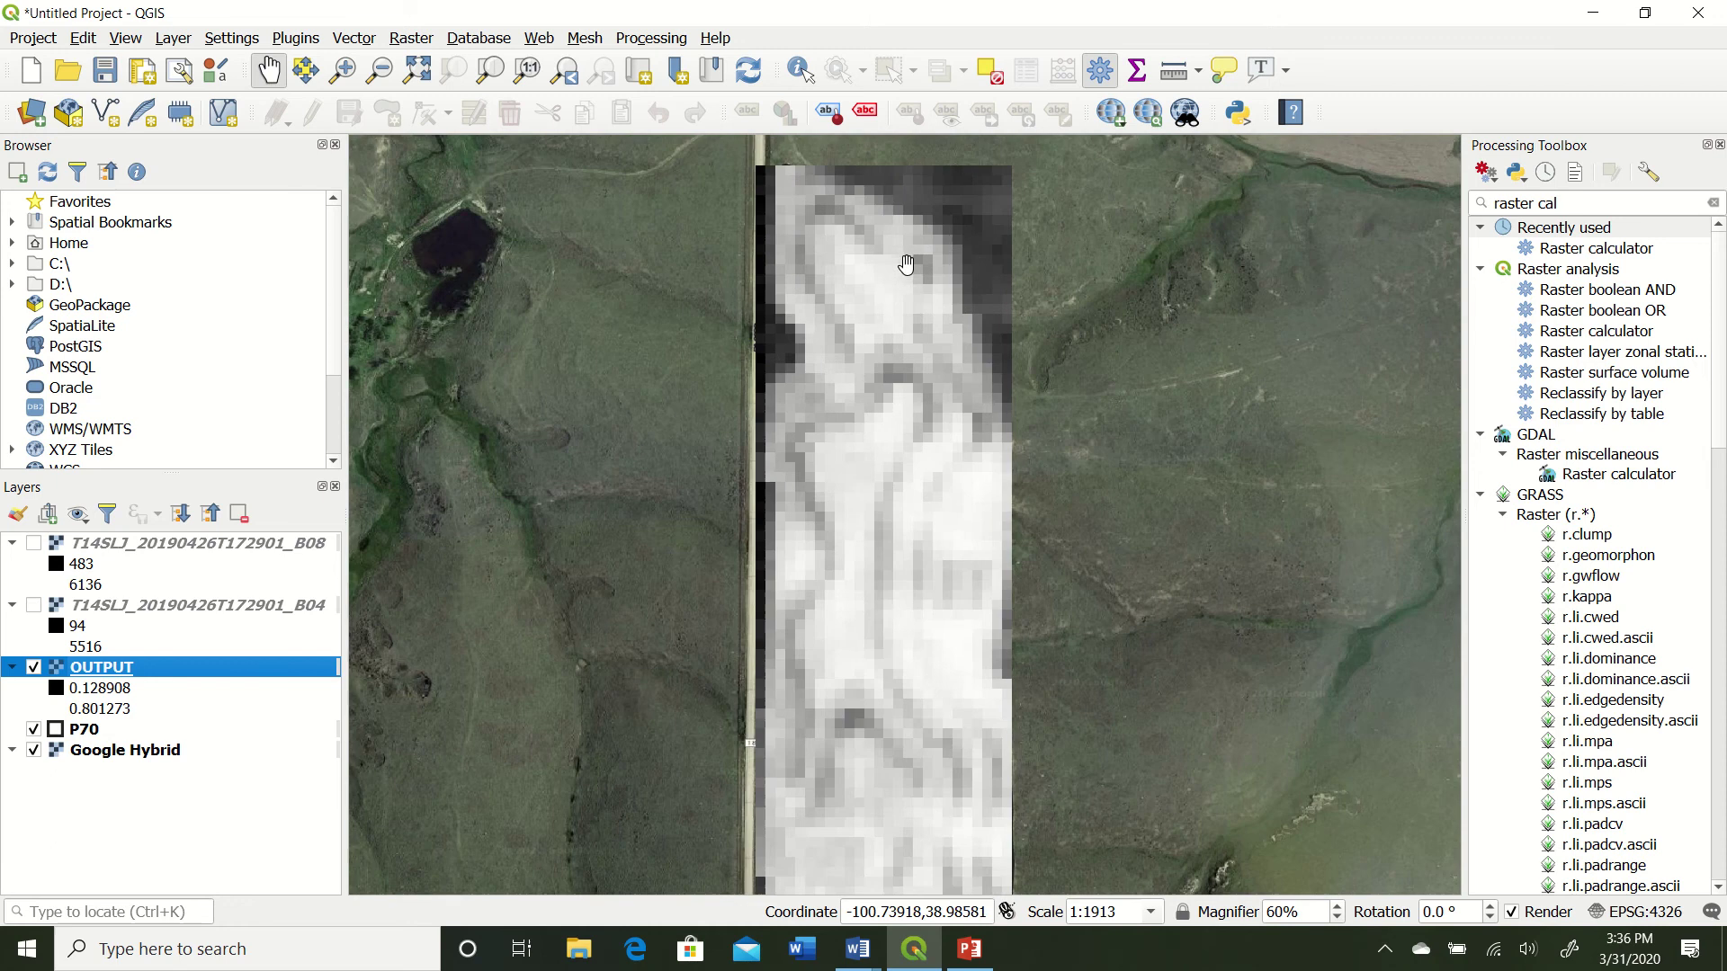
pyautogui.scroll(-2, 976, 369)
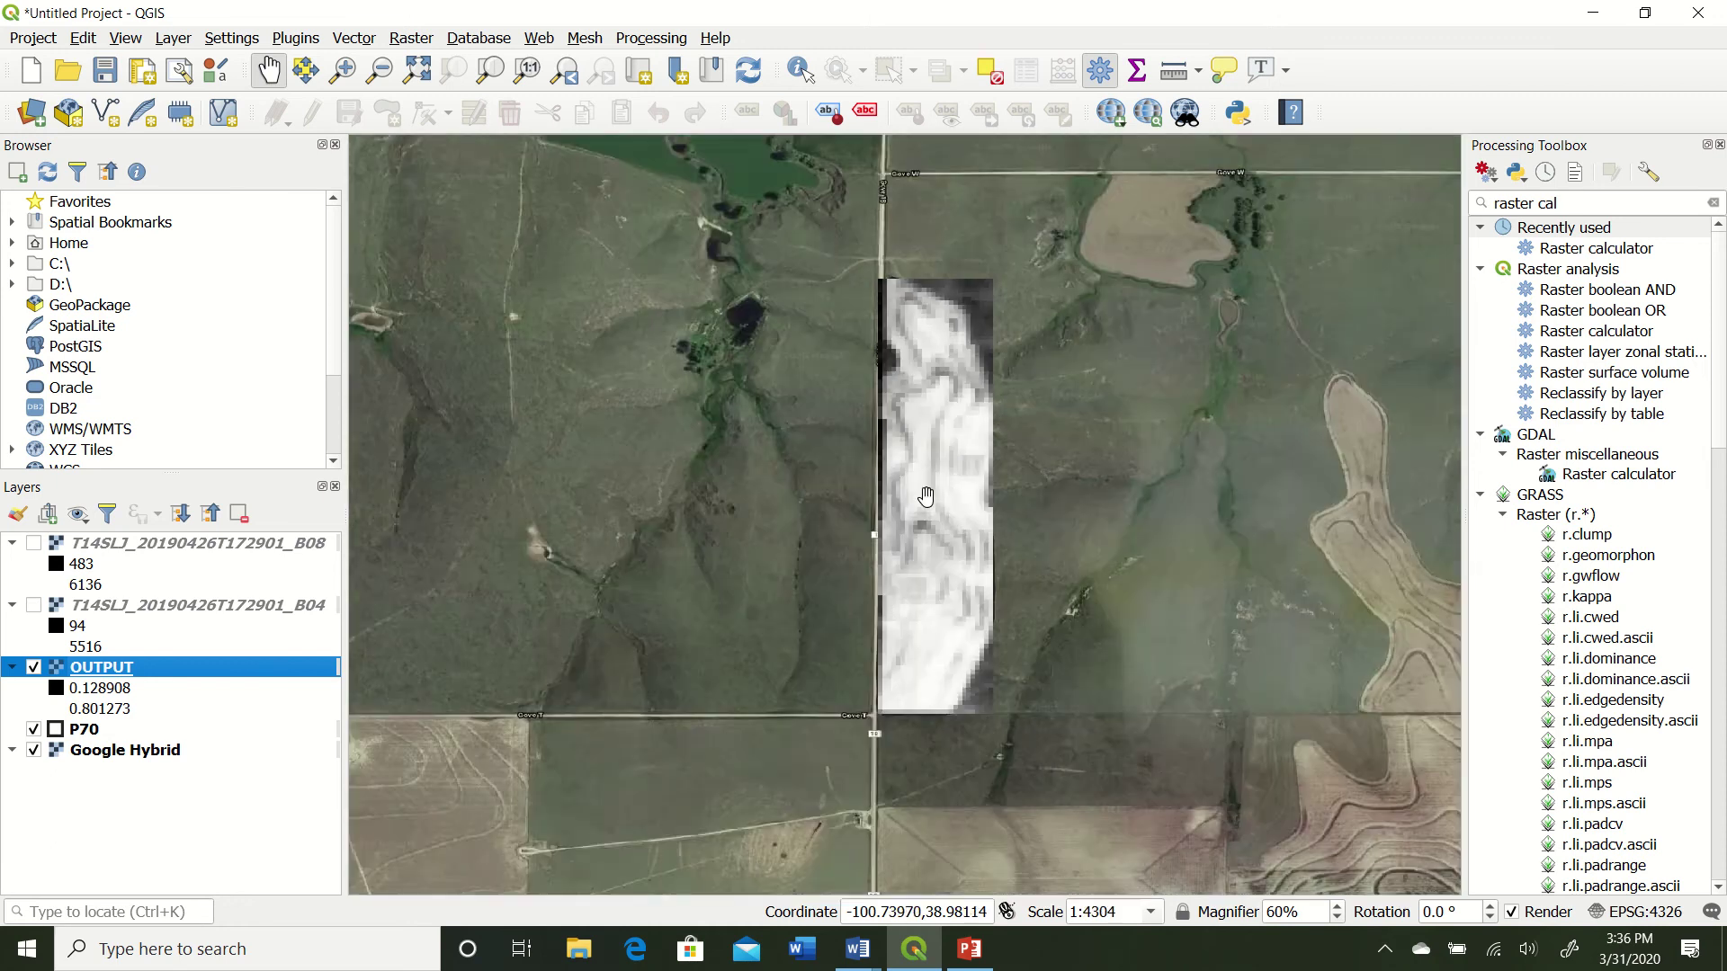
pyautogui.scroll(1, 913, 447)
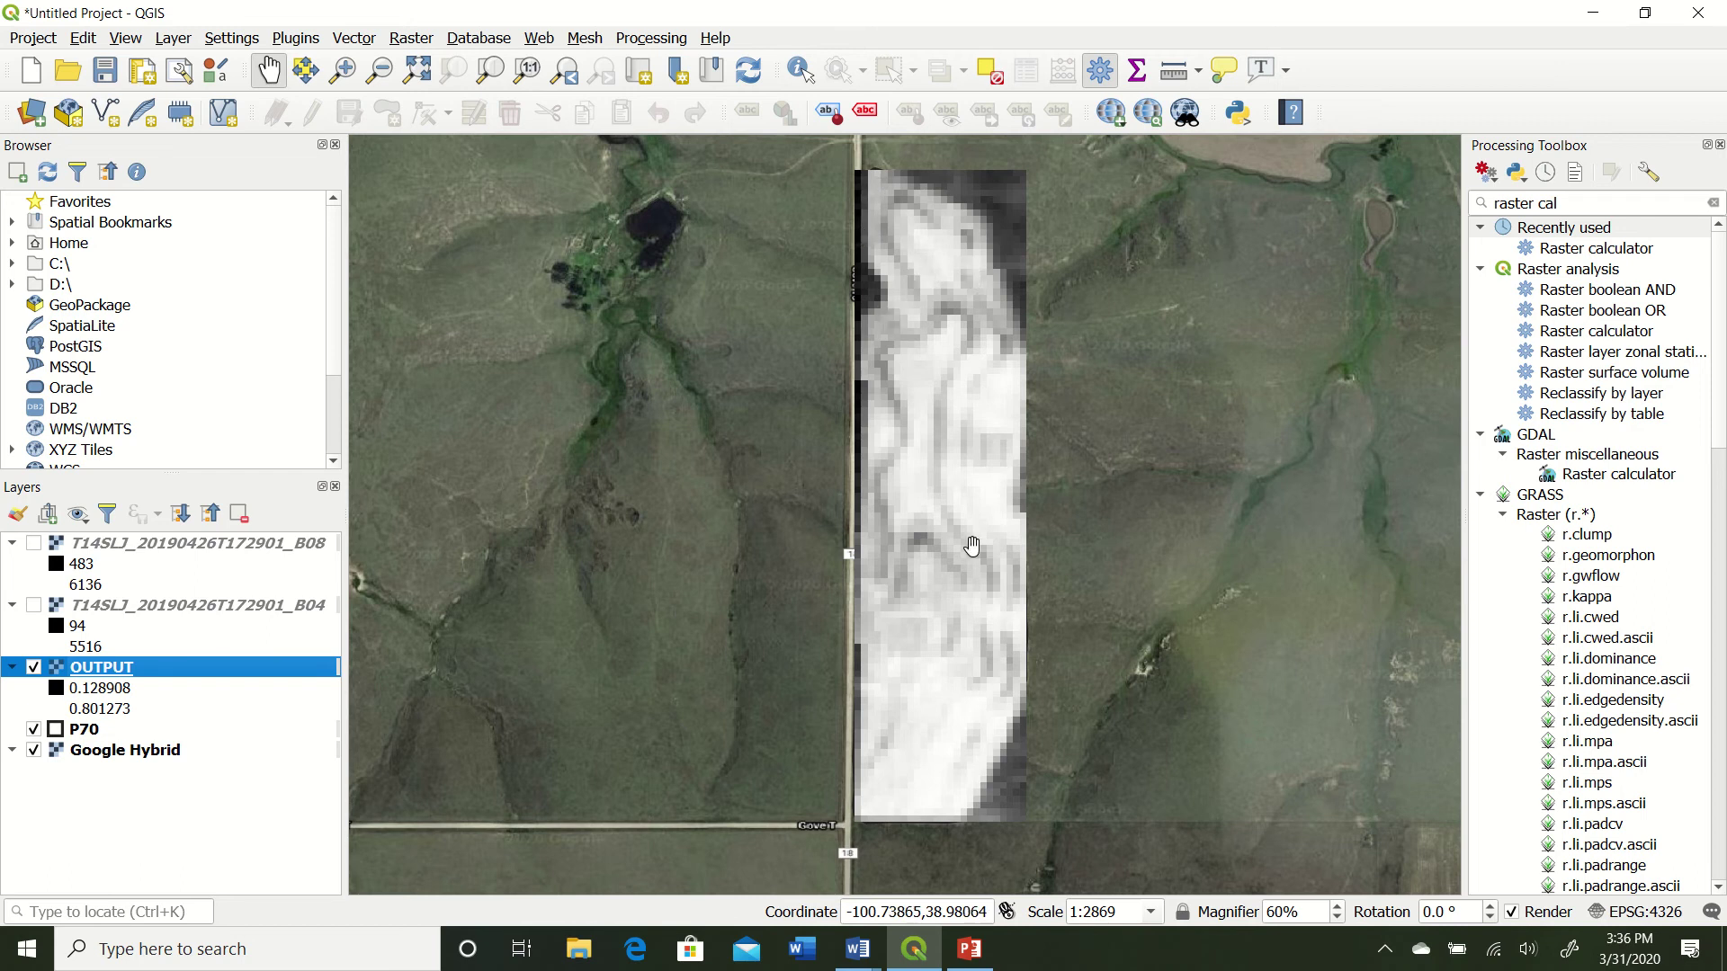
# Search the toolbox for 'clip' and open GDAL Clip raster by mask layer
pyautogui.click(1574, 225)
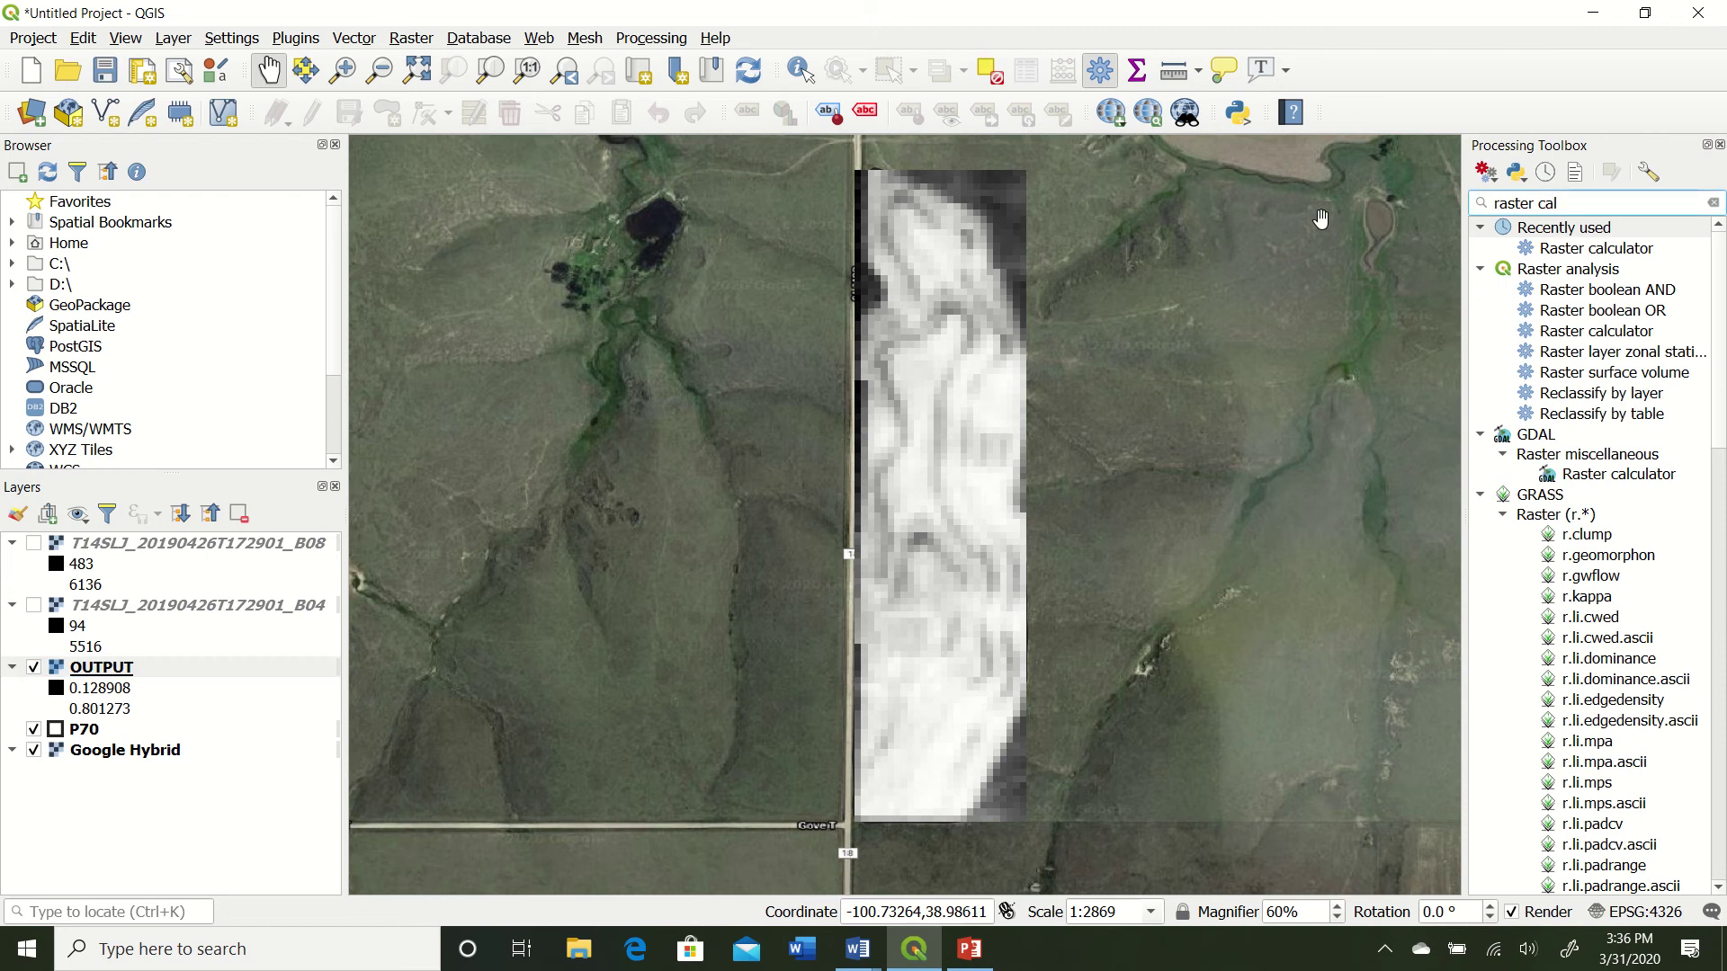
pyautogui.press('BackSpace')
pyautogui.press('BackSpace')
pyautogui.press('BackSpace')
pyautogui.press('BackSpace')
pyautogui.press('BackSpace')
pyautogui.press('BackSpace')
pyautogui.press('BackSpace')
pyautogui.press('BackSpace')
pyautogui.press('BackSpace')
pyautogui.press('BackSpace')
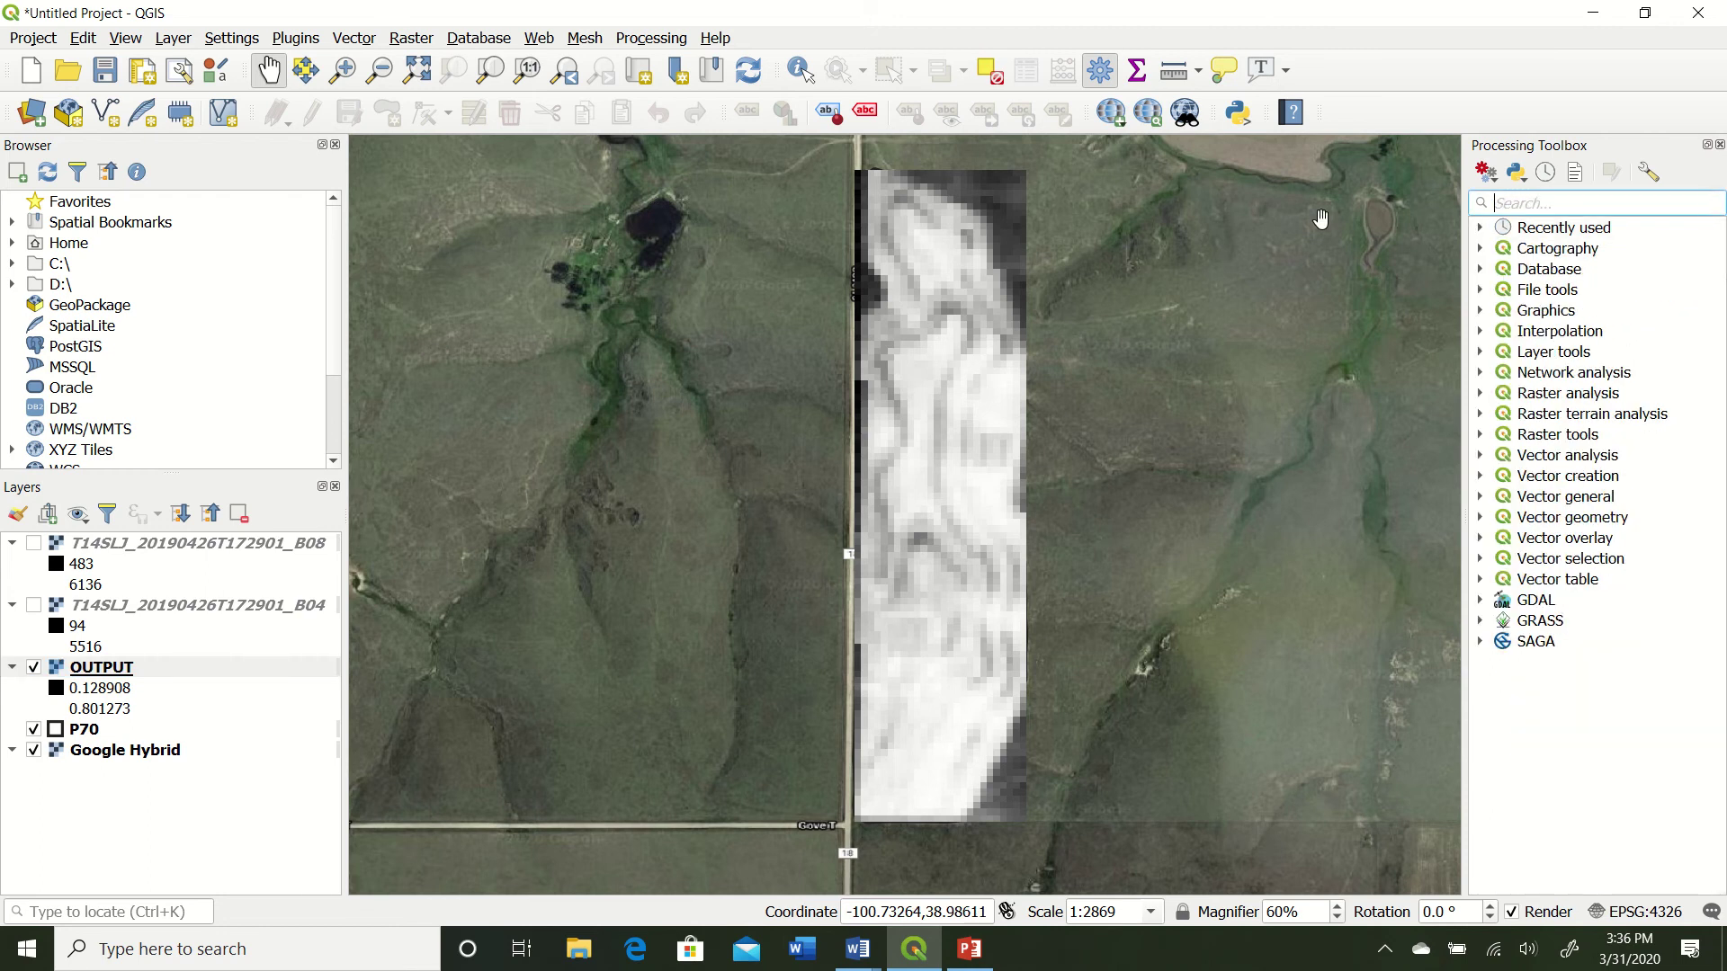
pyautogui.write('clip')
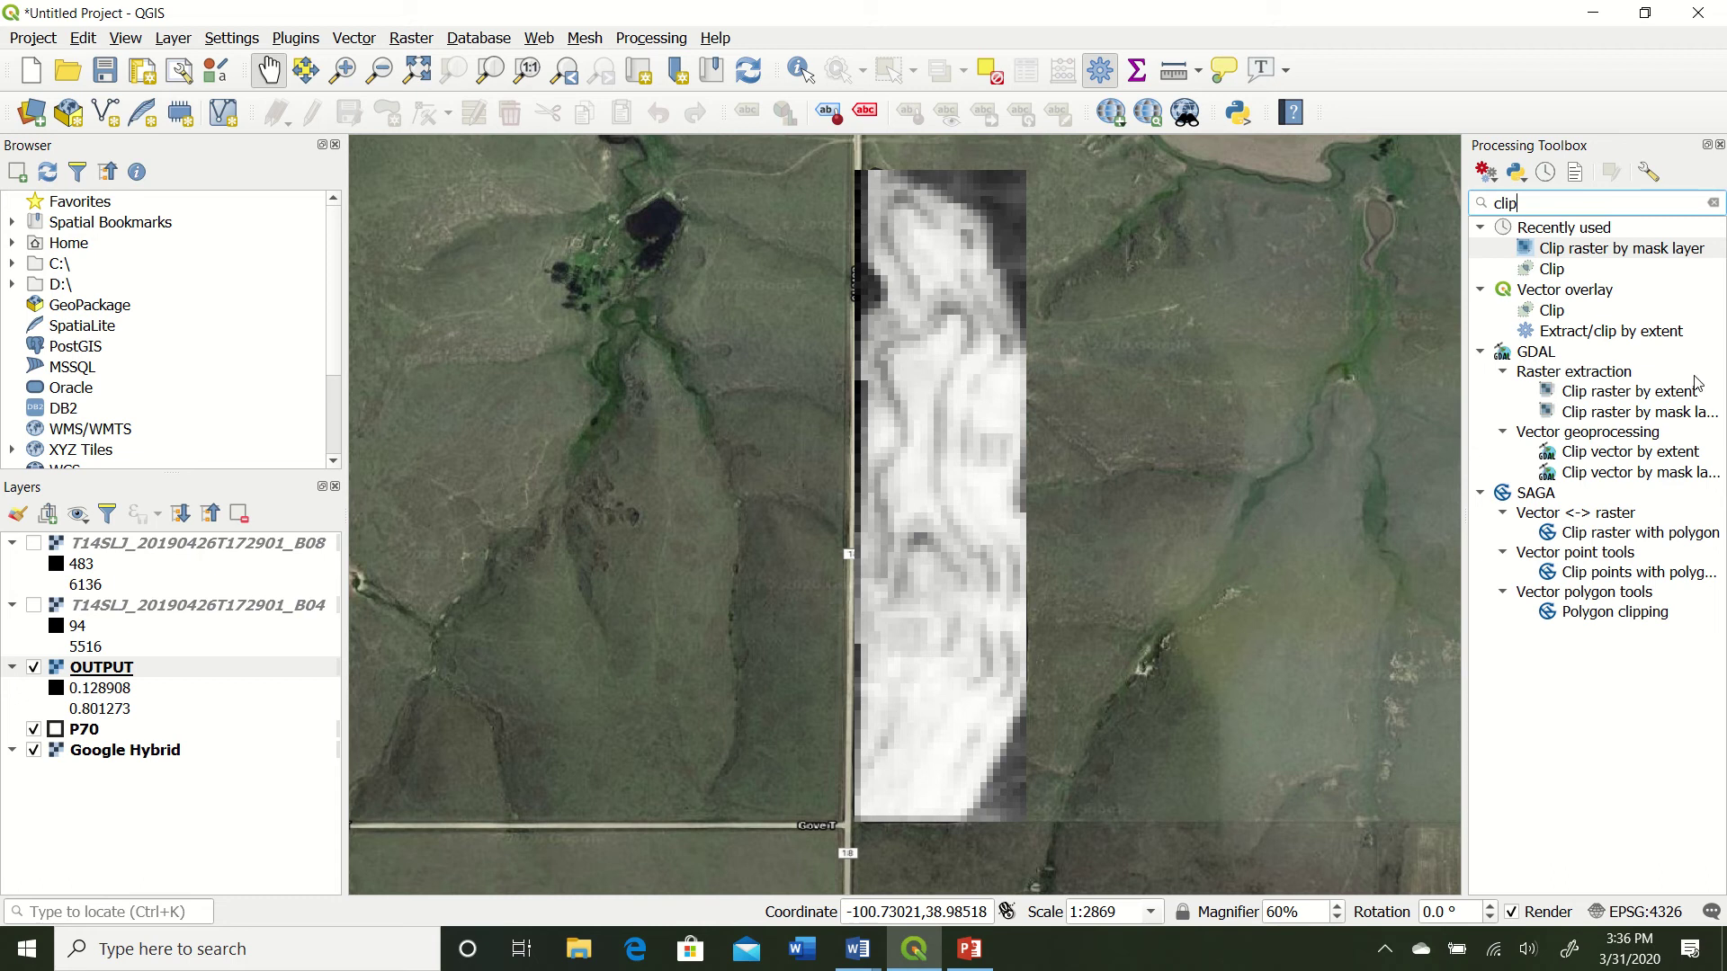
pyautogui.click(1622, 418)
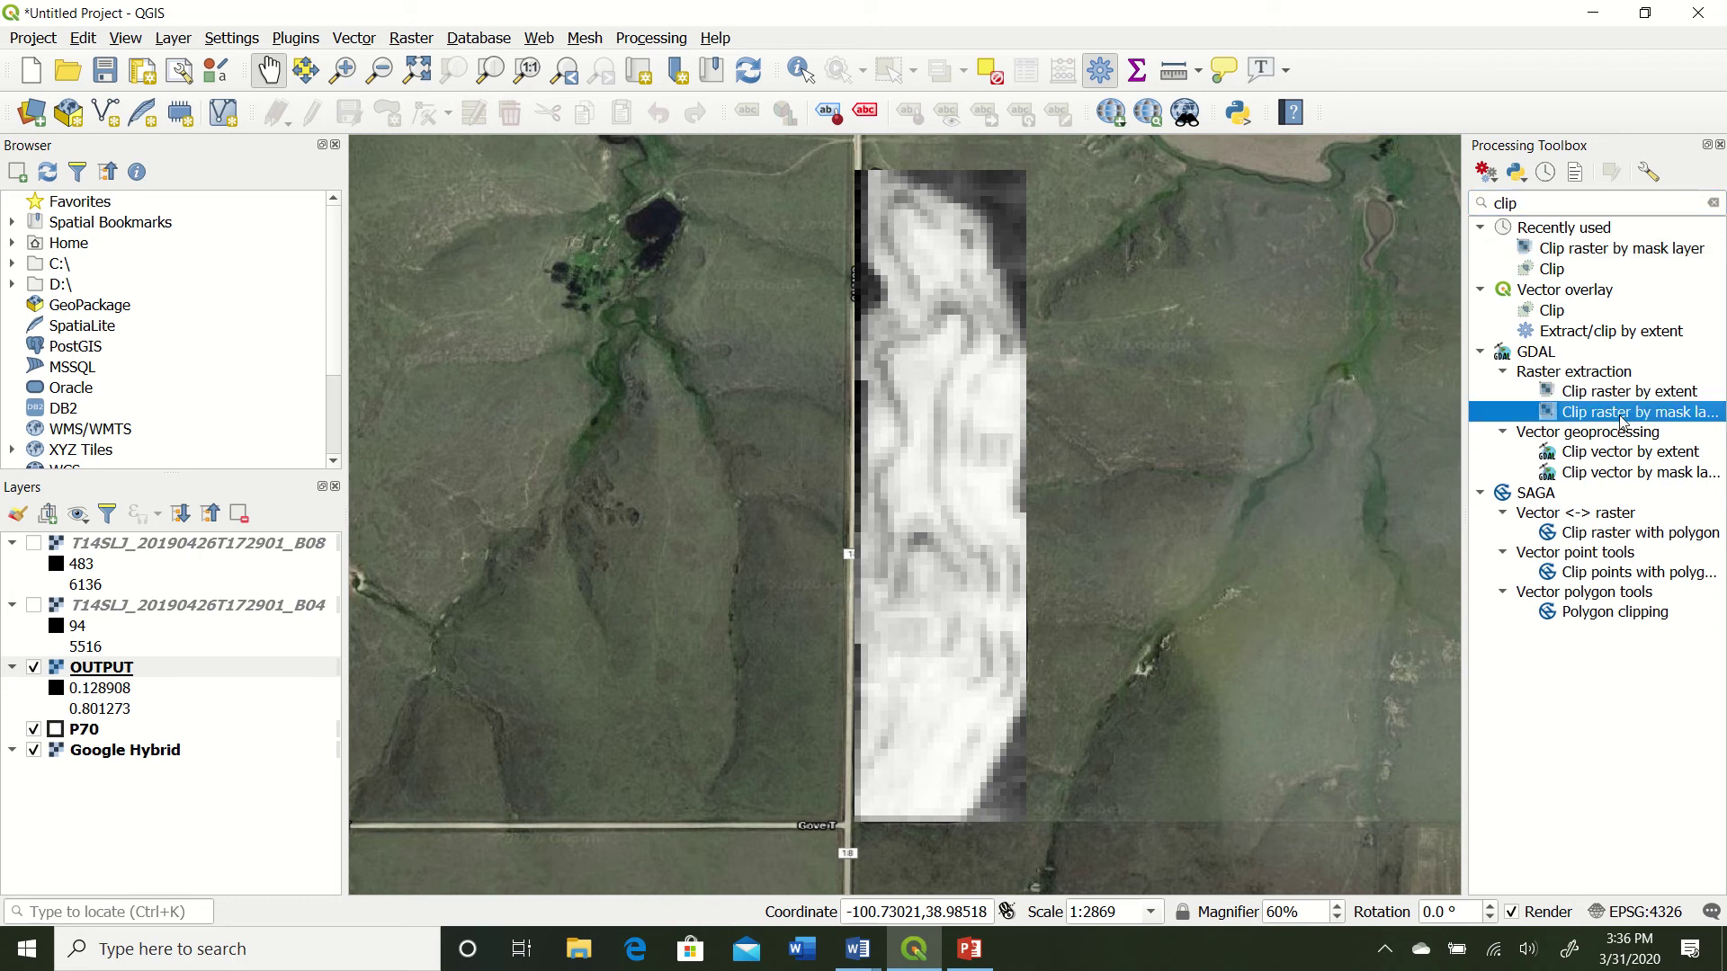
pyautogui.doubleClick(1624, 414)
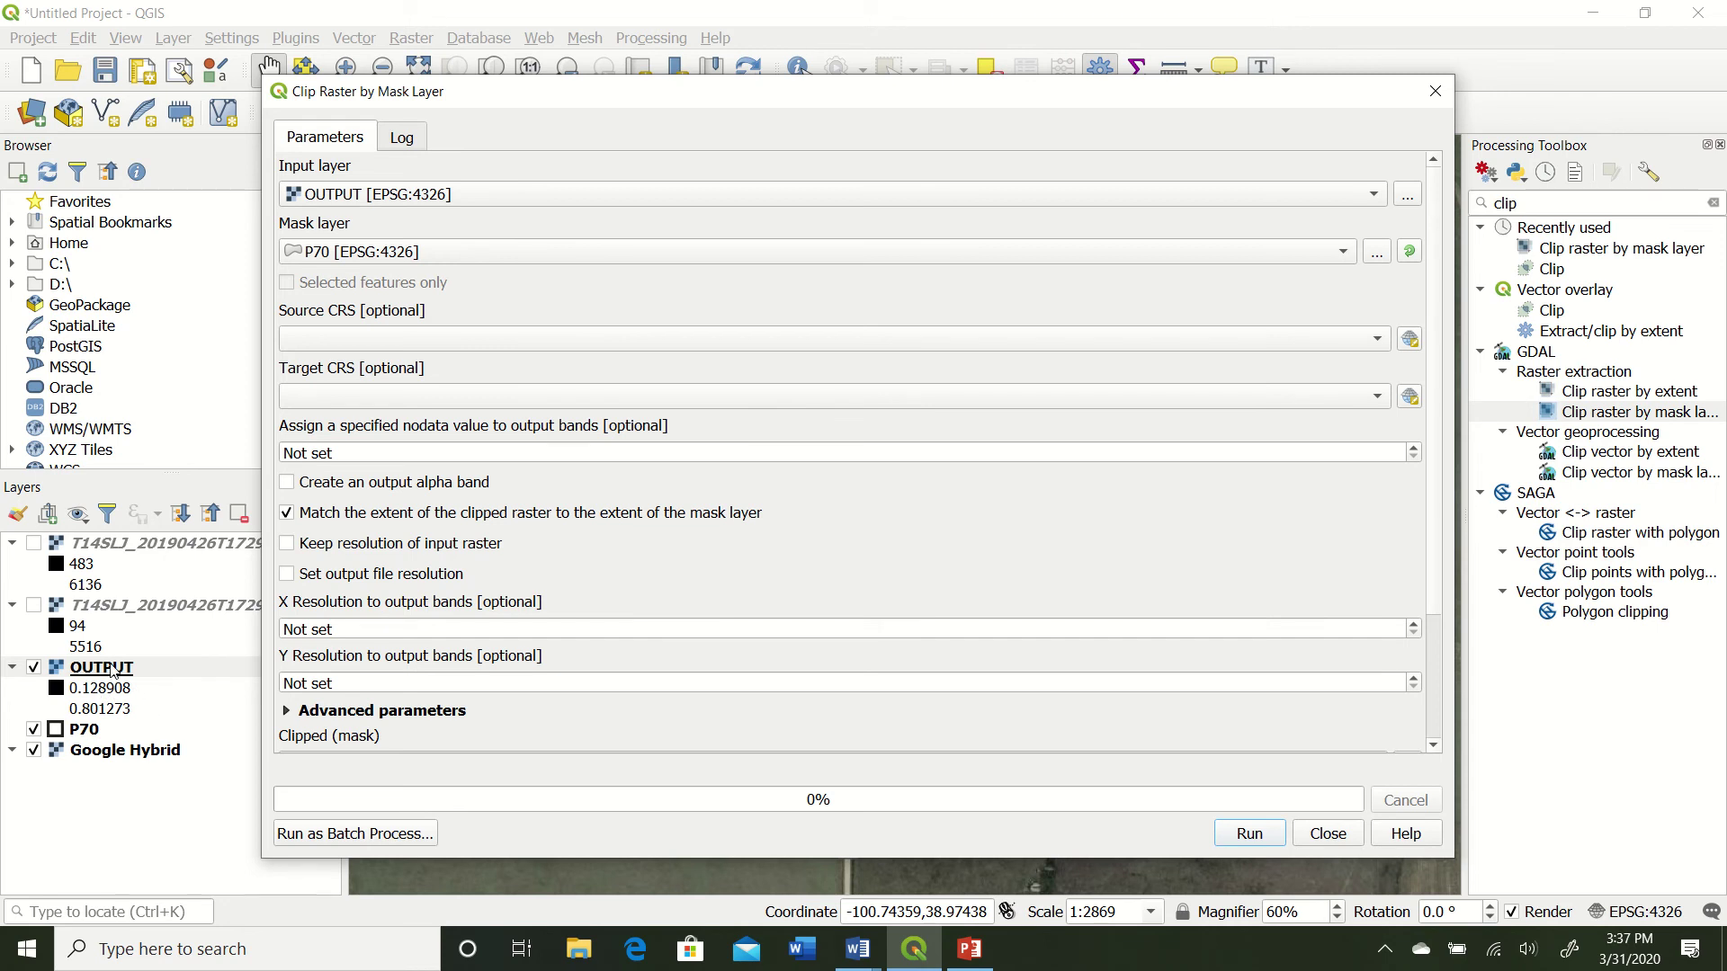
# Clip OUTPUT by the P70 mask with source CRS EPSG:4326, then close the tool
pyautogui.scroll(-3, 450, 517)
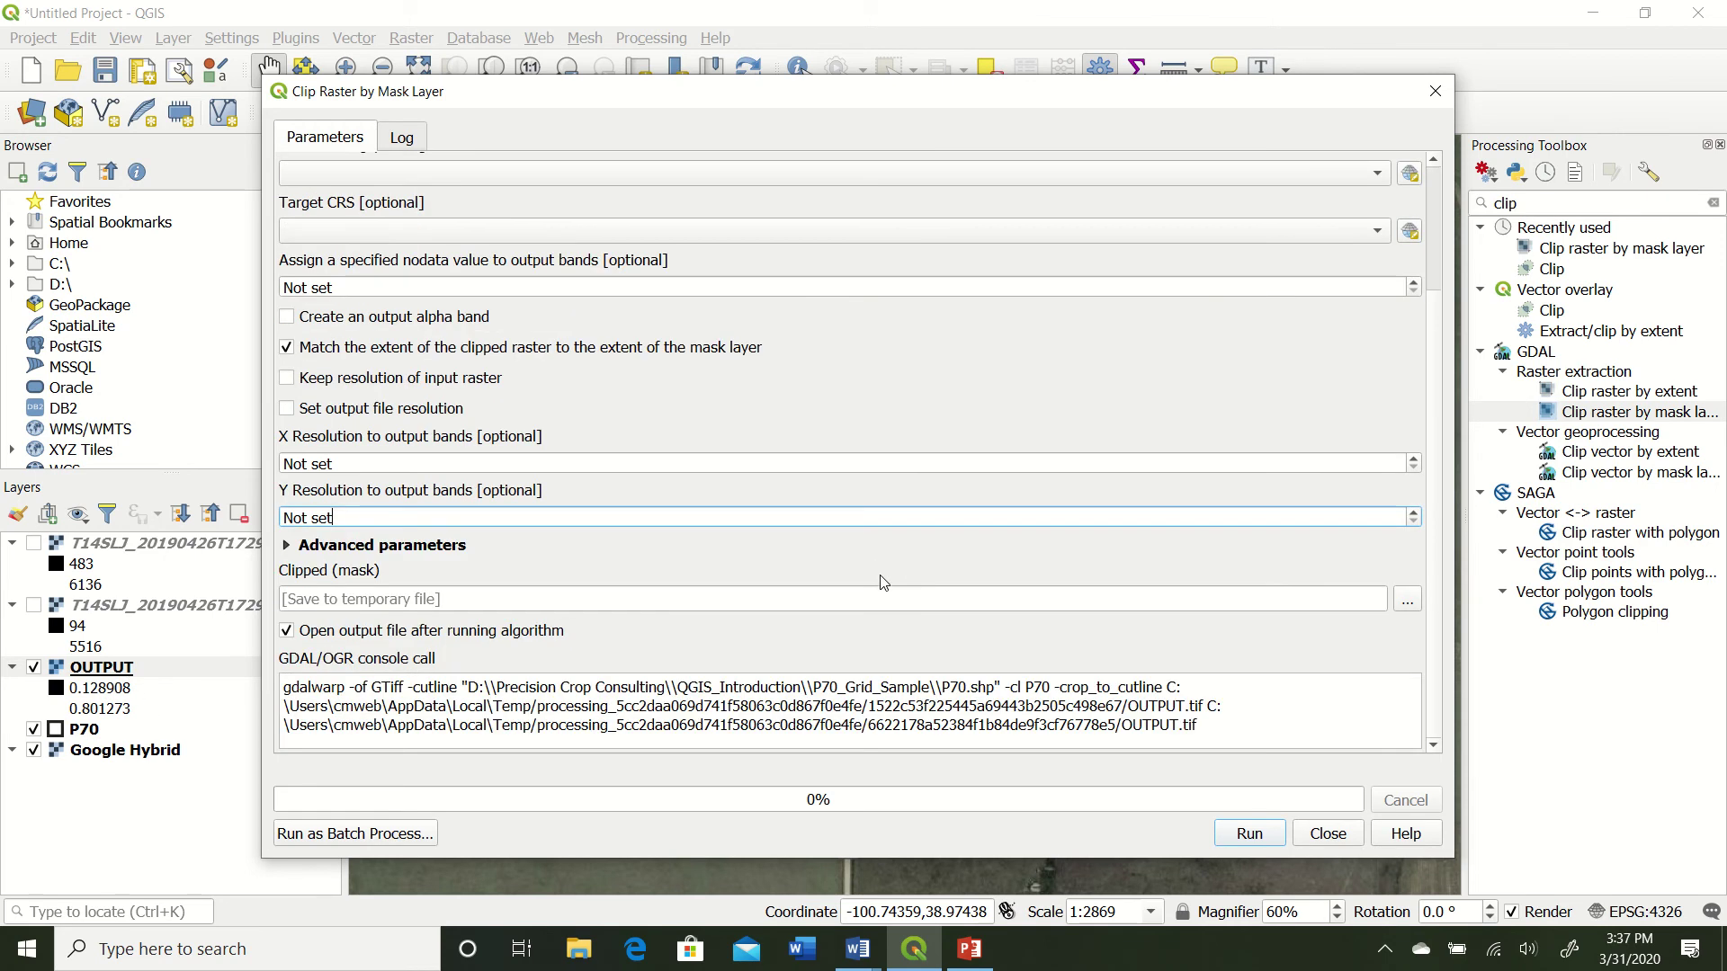
pyautogui.scroll(3, 694, 574)
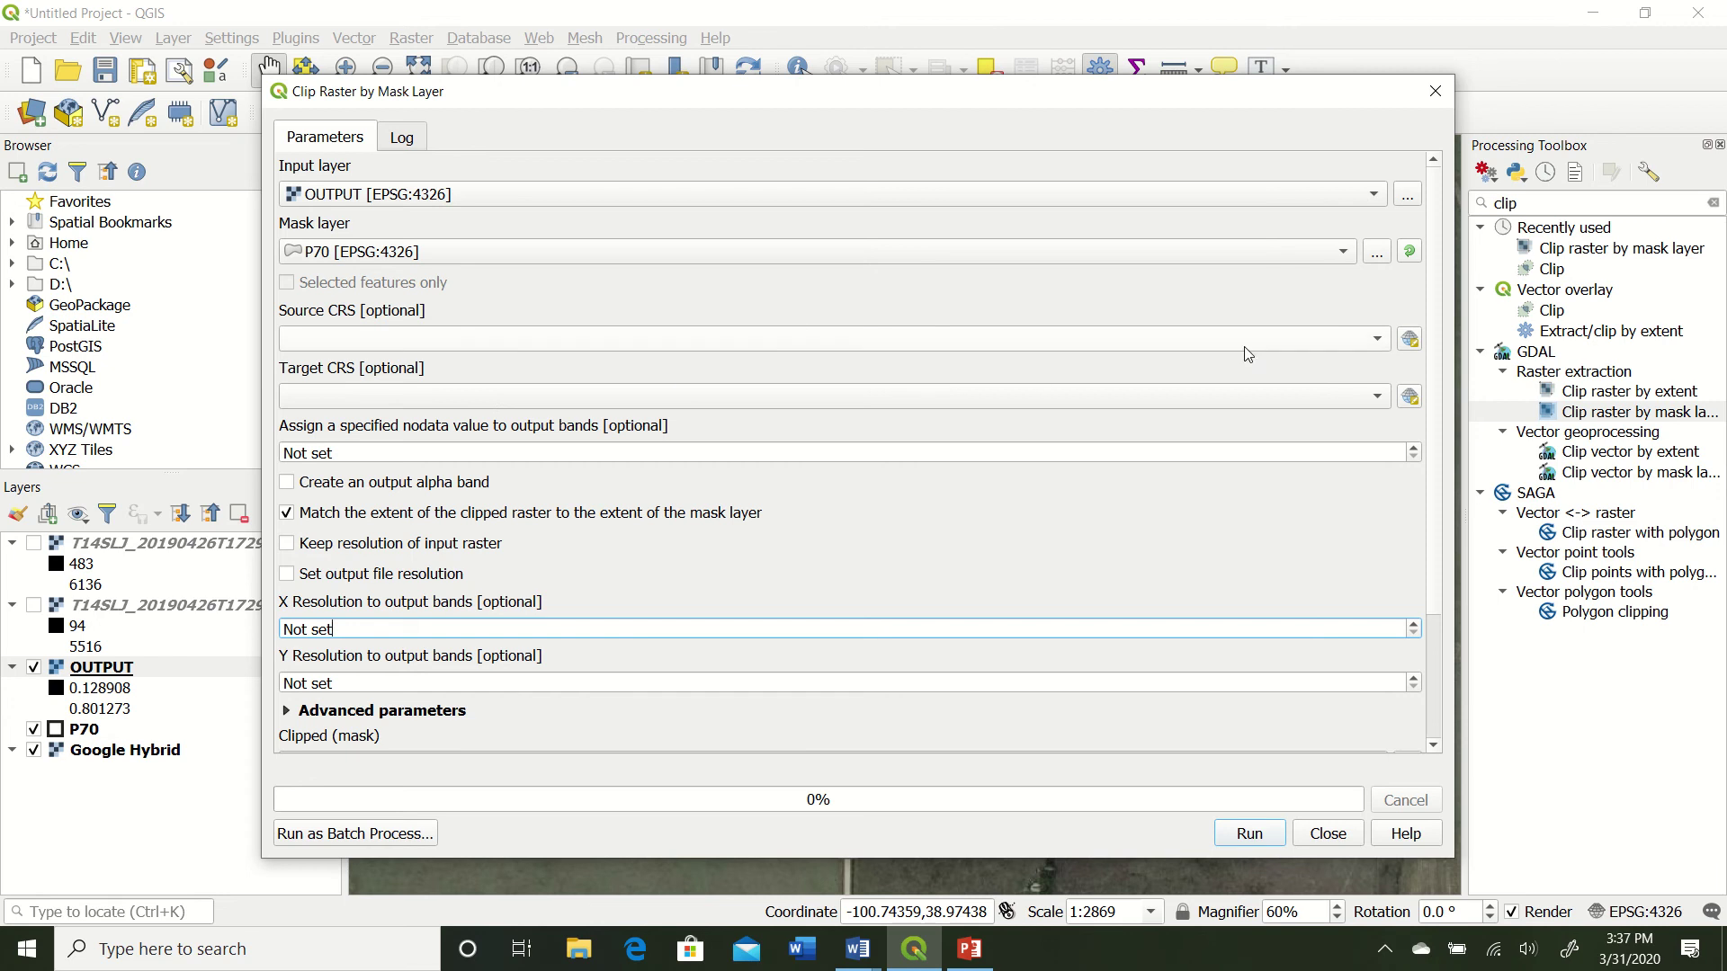
pyautogui.click(1377, 340)
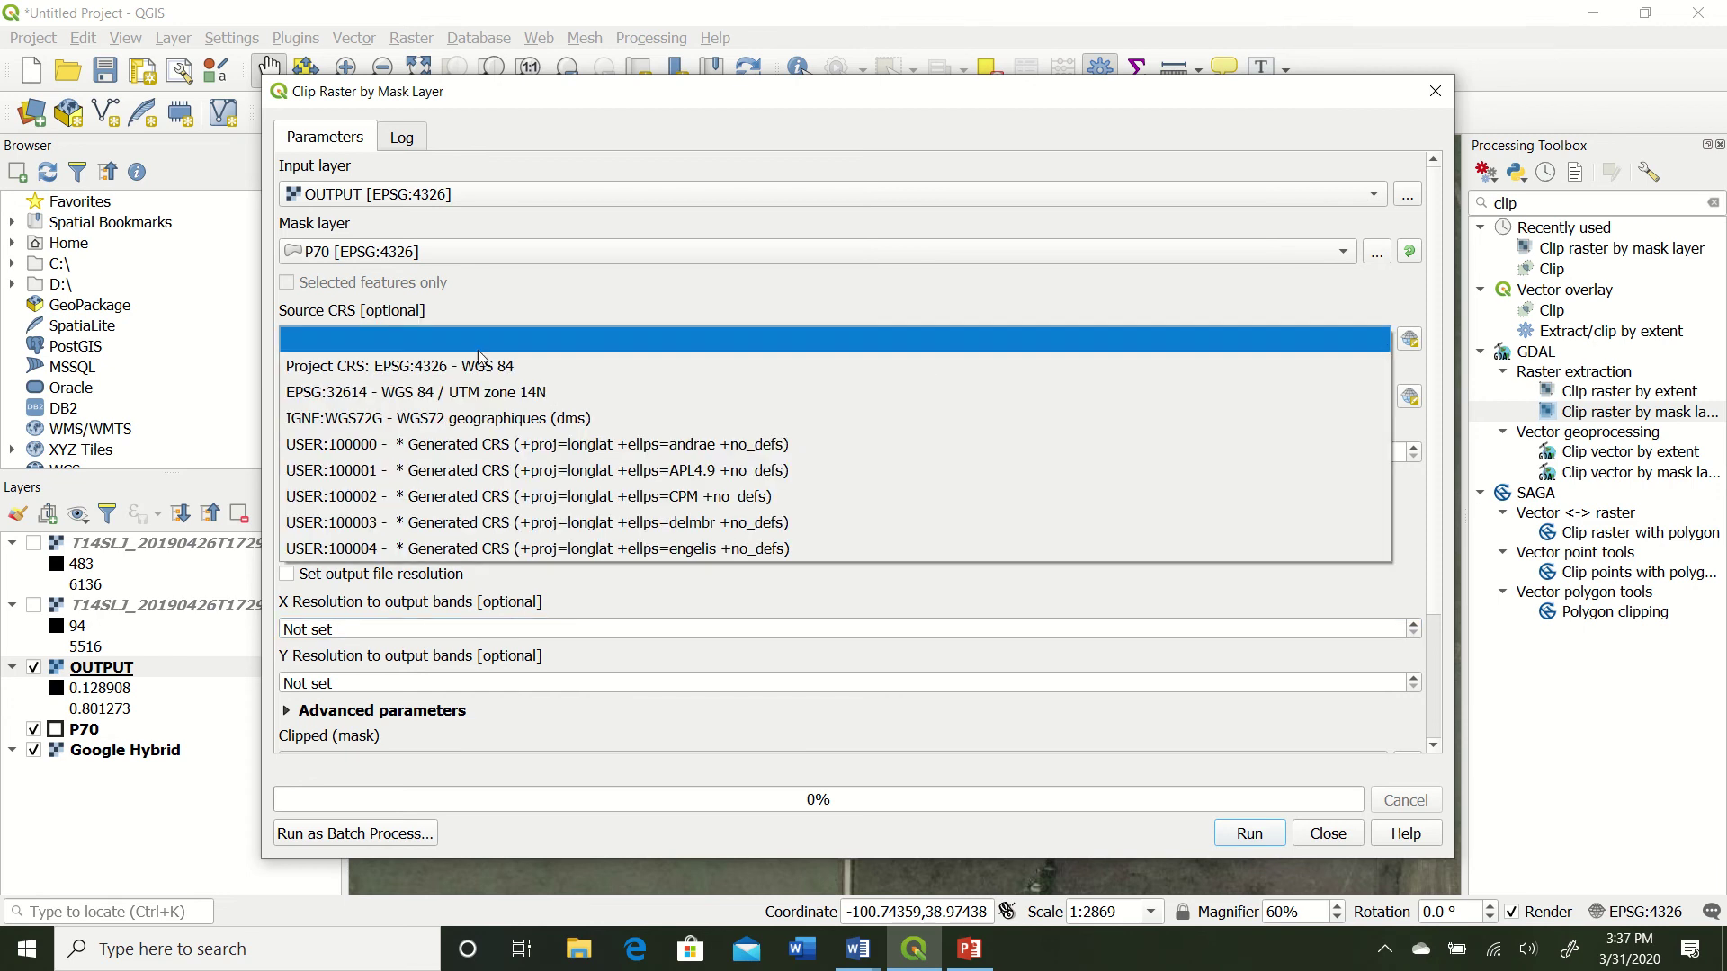
pyautogui.click(459, 374)
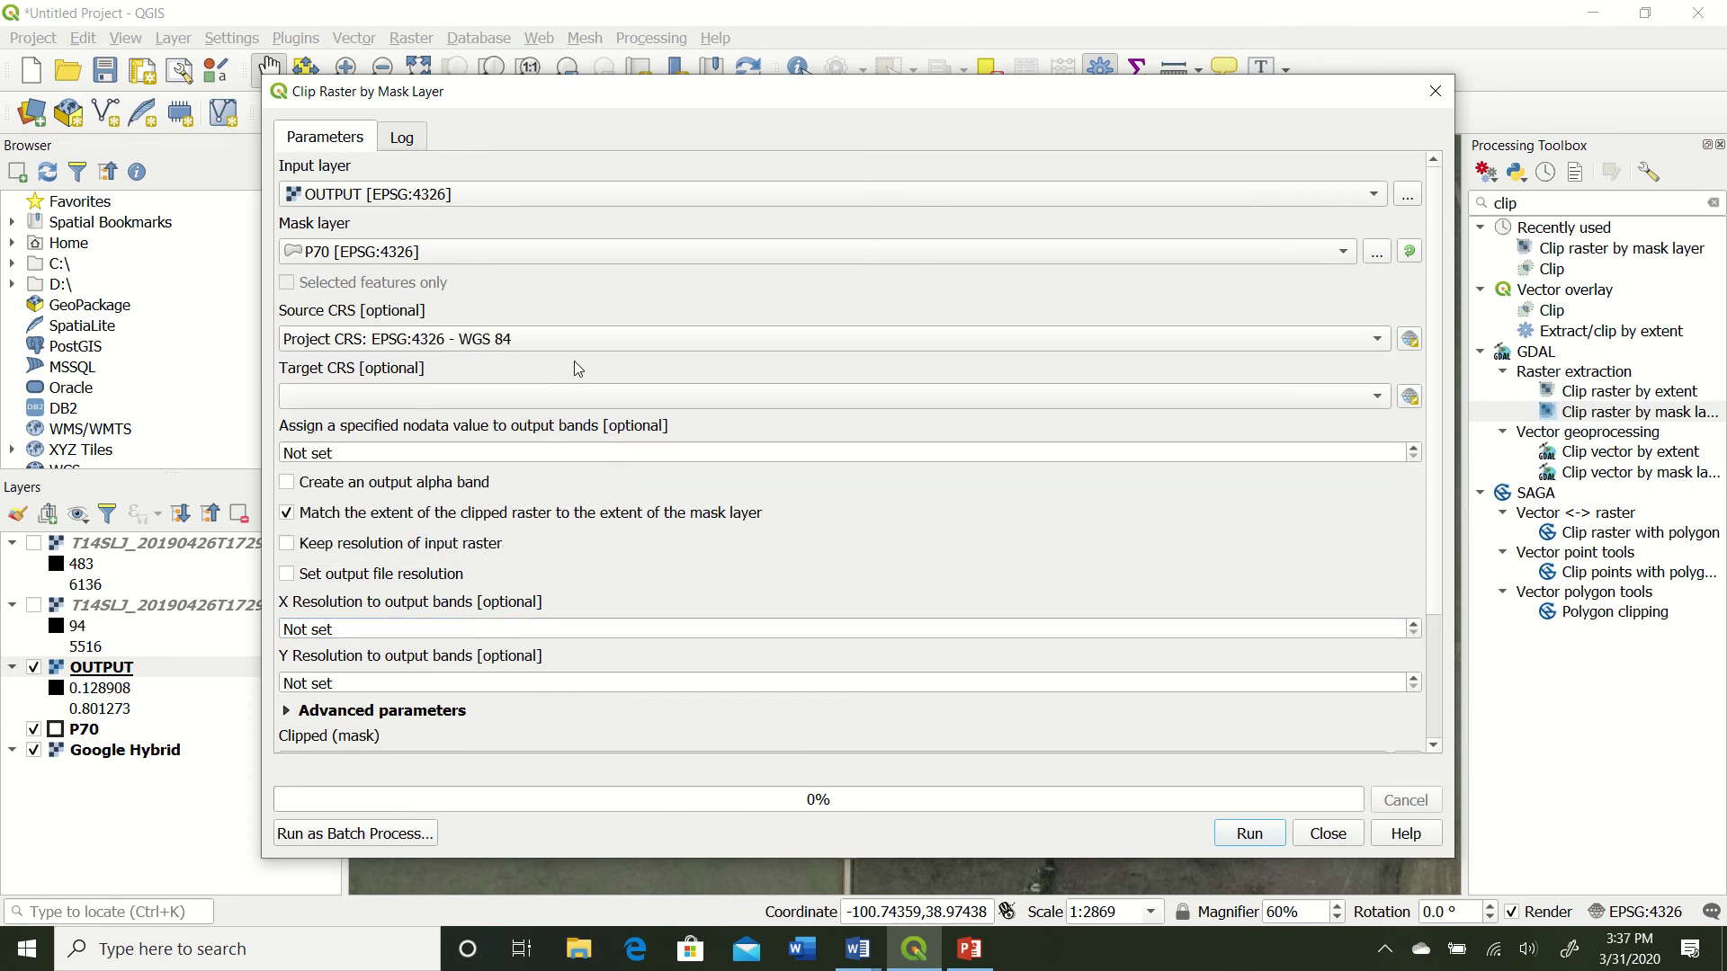
pyautogui.click(1256, 839)
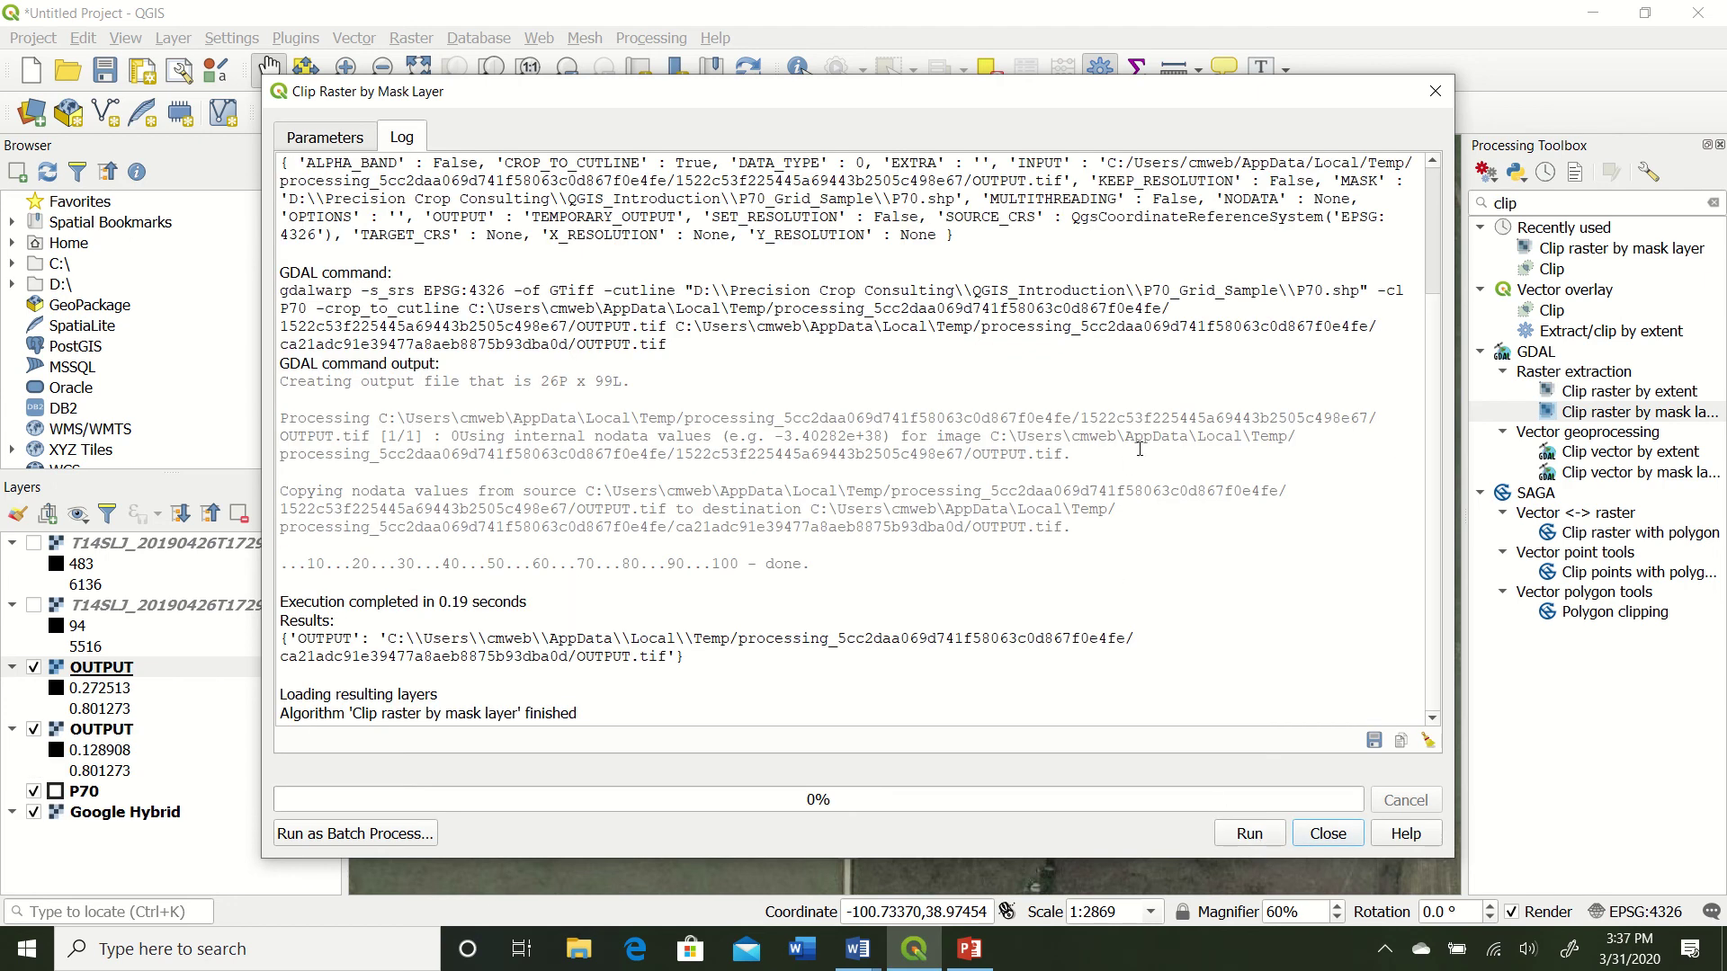
pyautogui.click(1436, 91)
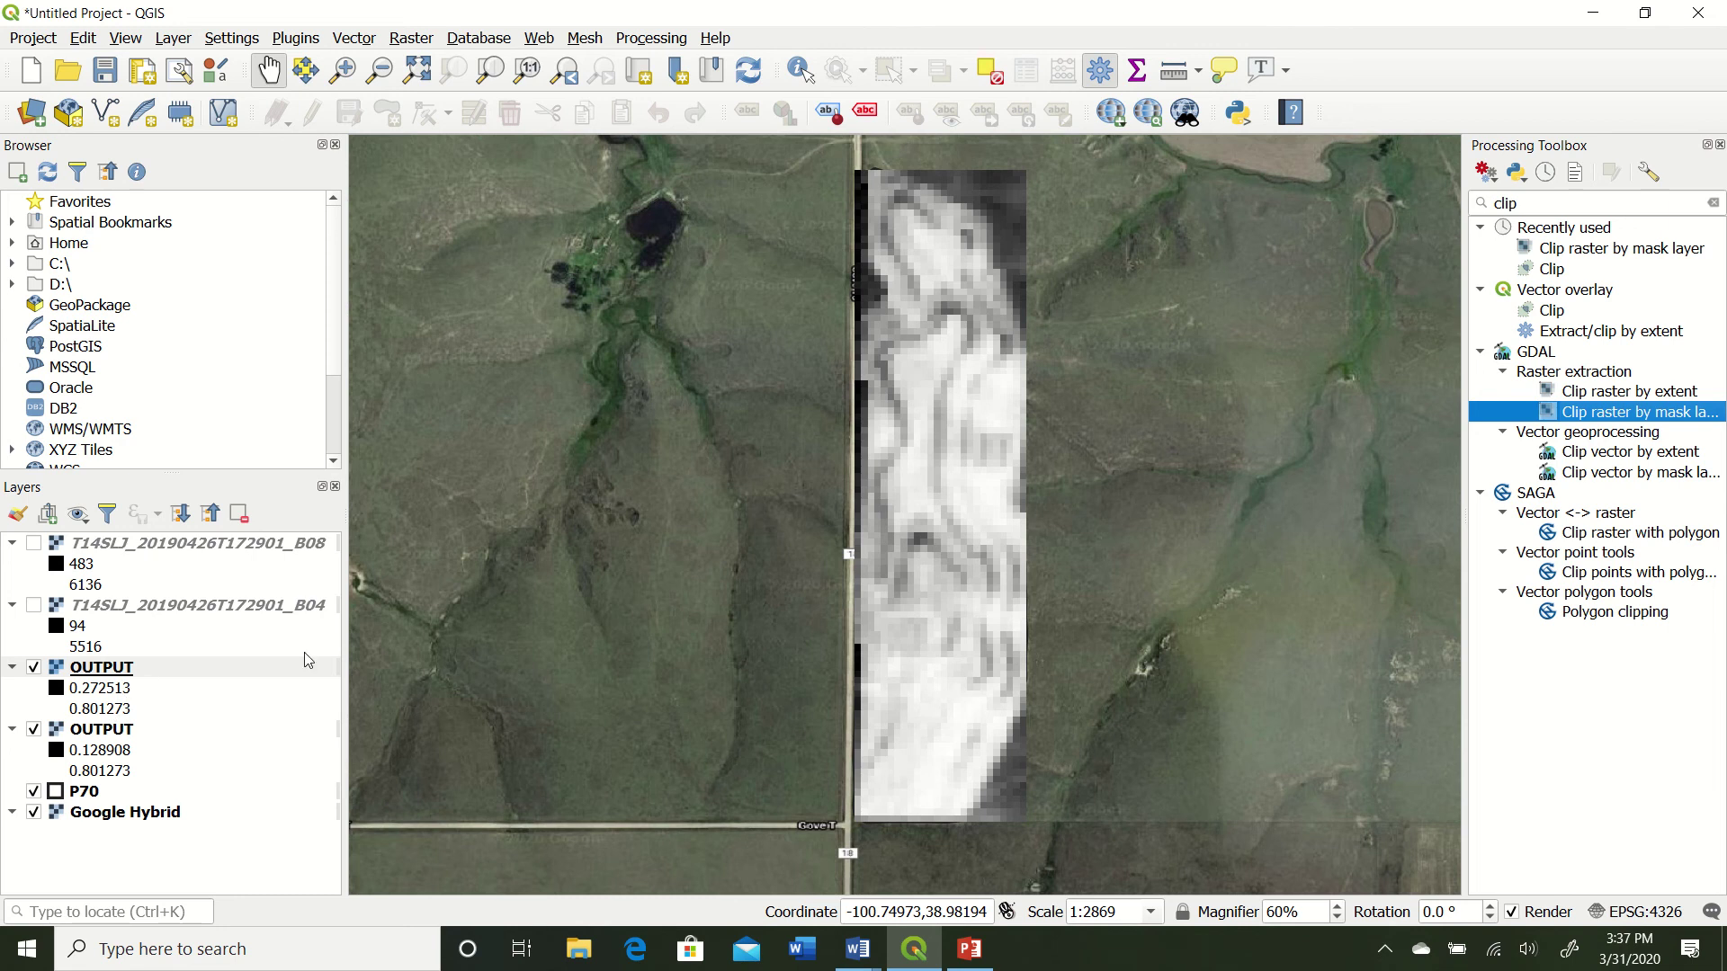
# Compare the layers by toggling visibility, then rename the clipped OUTPUT layer to NDVI_Clip
pyautogui.click(33, 673)
pyautogui.click(36, 732)
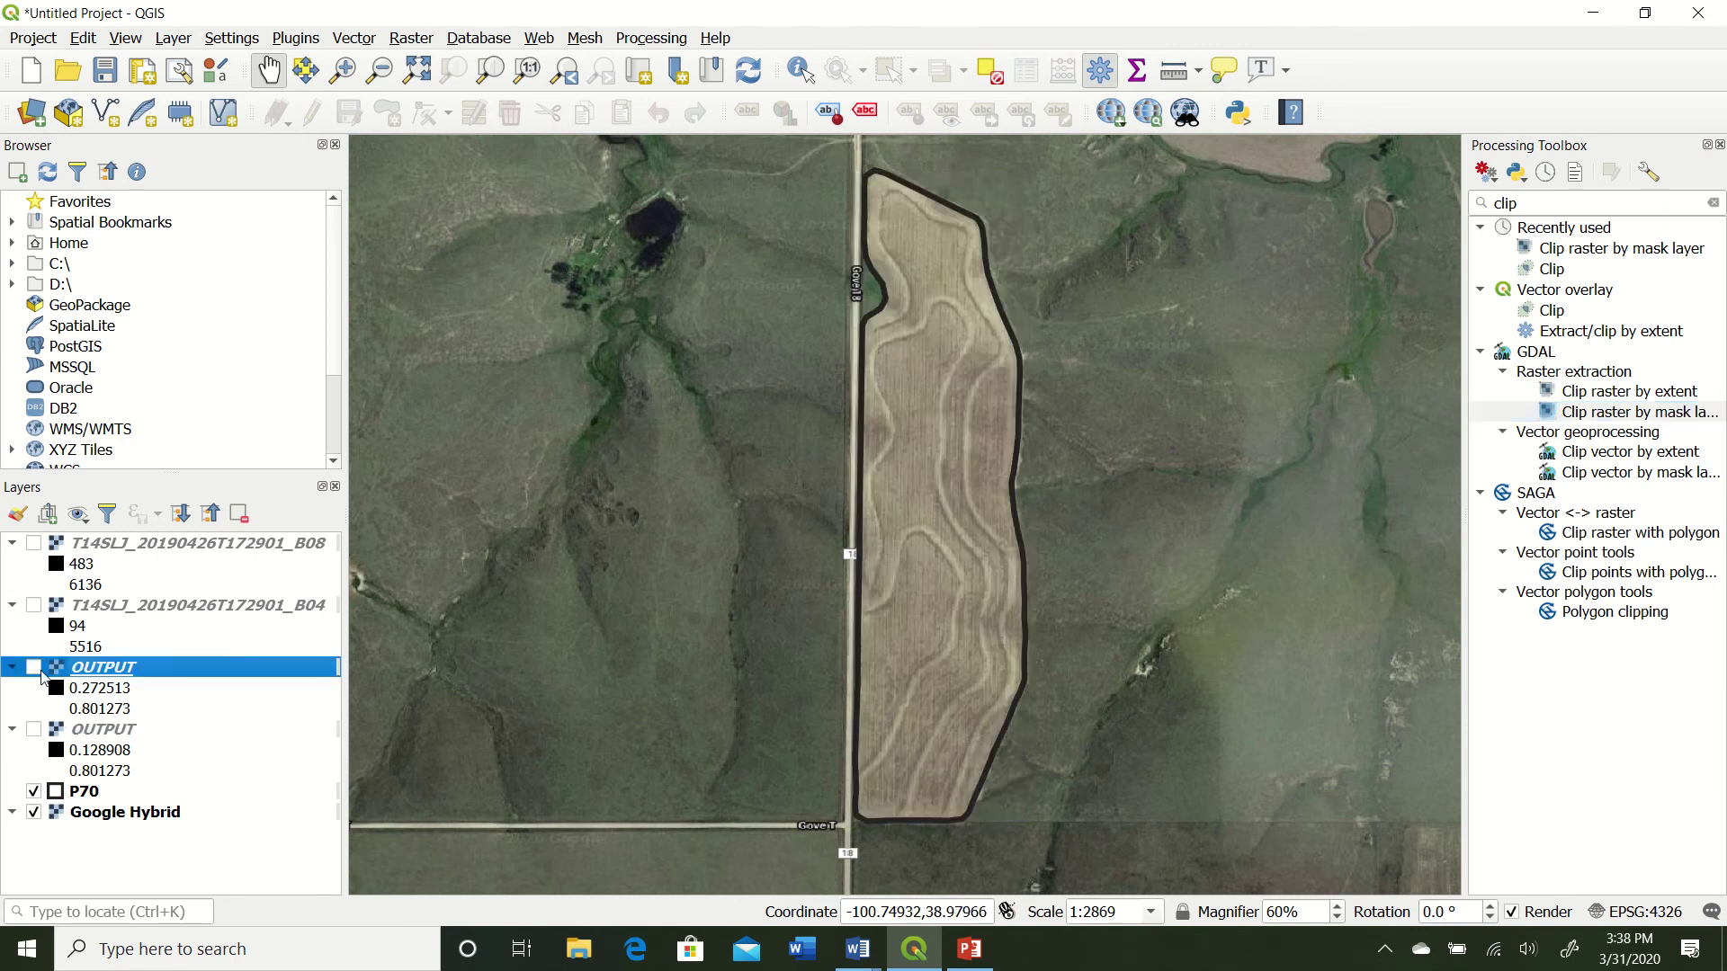
pyautogui.click(34, 667)
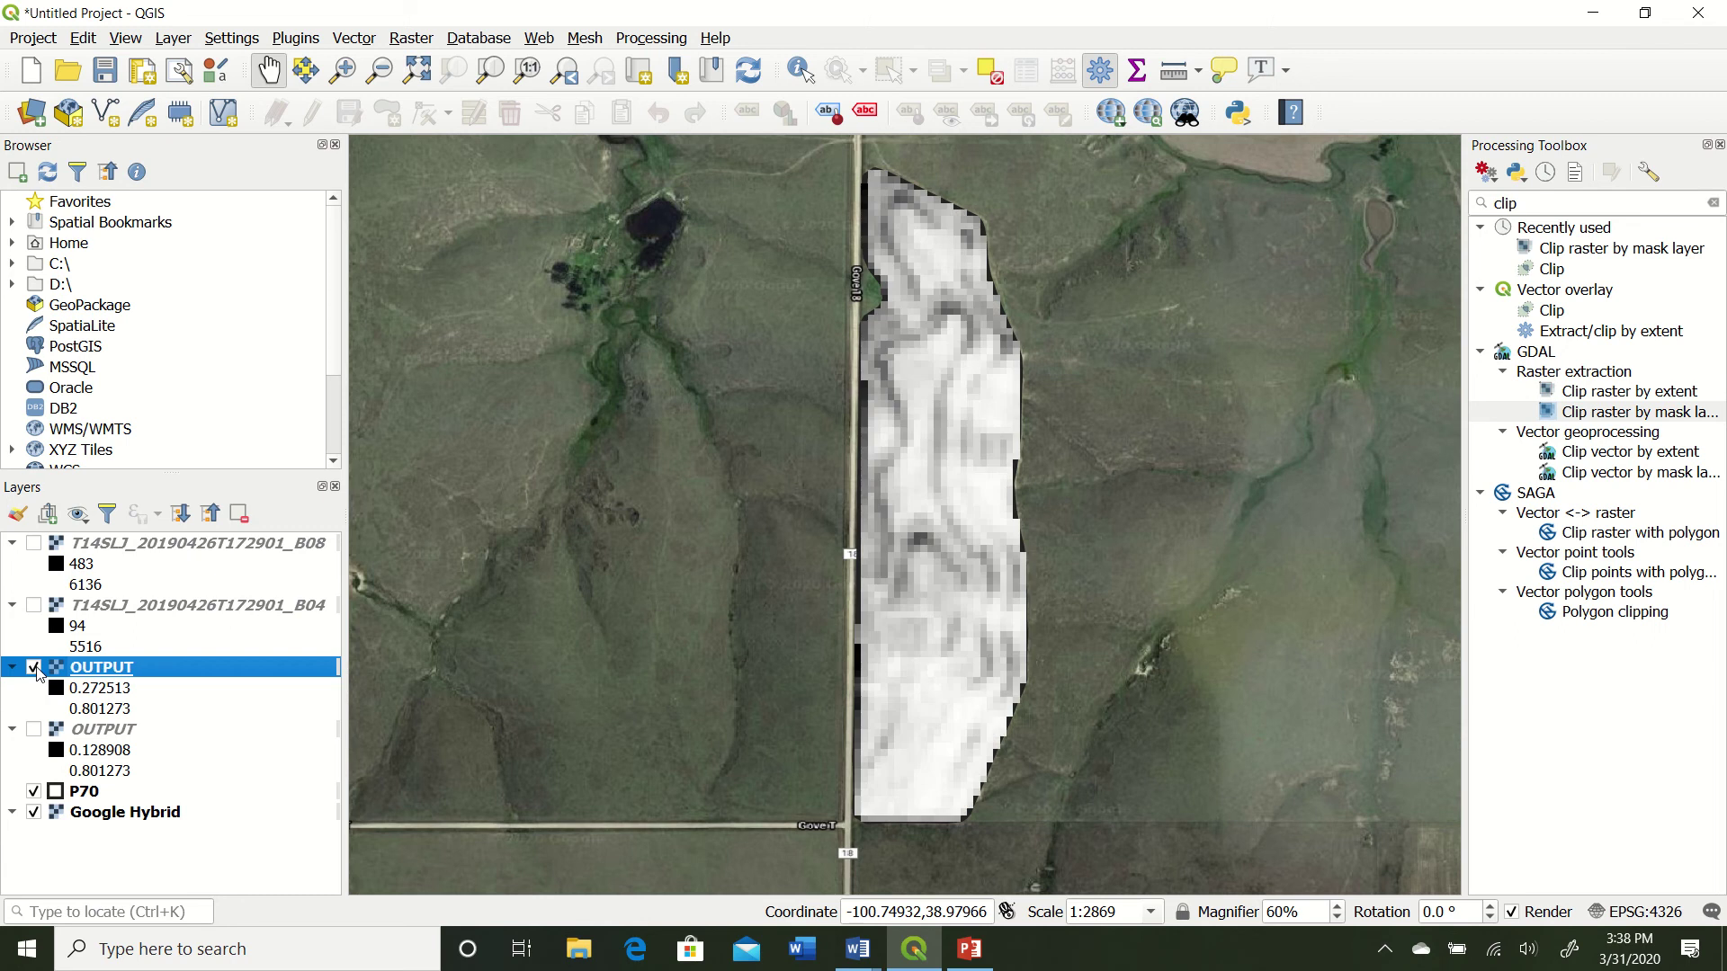
pyautogui.rightClick(101, 672)
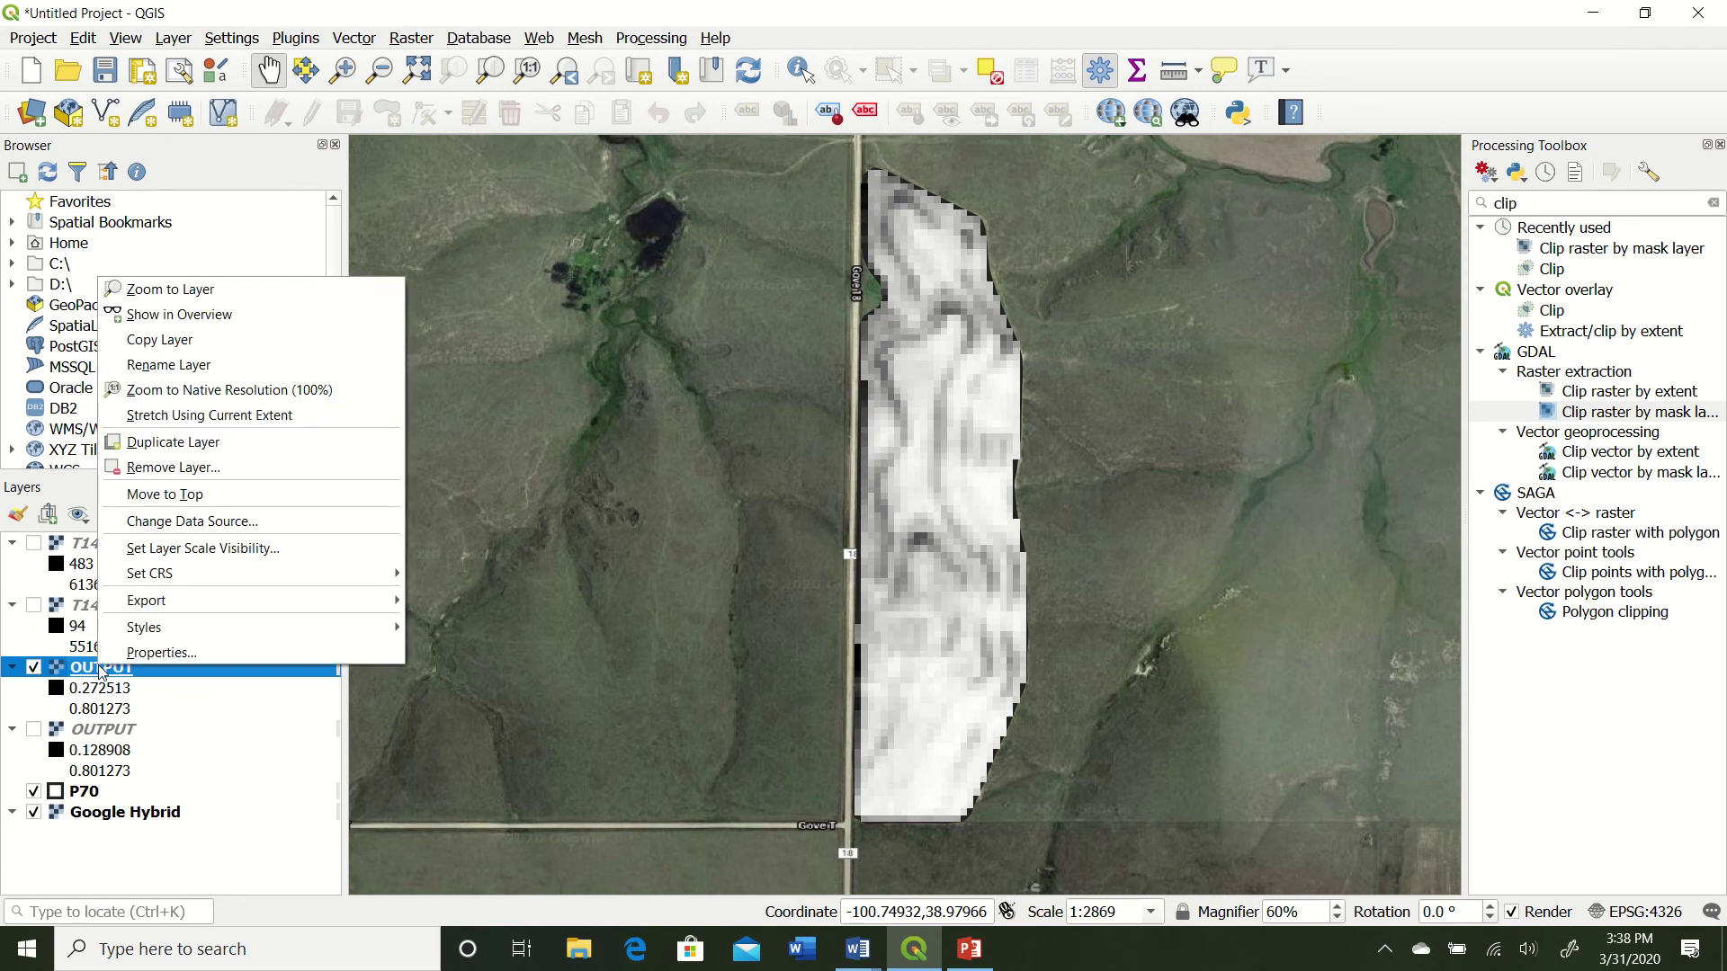
pyautogui.click(227, 366)
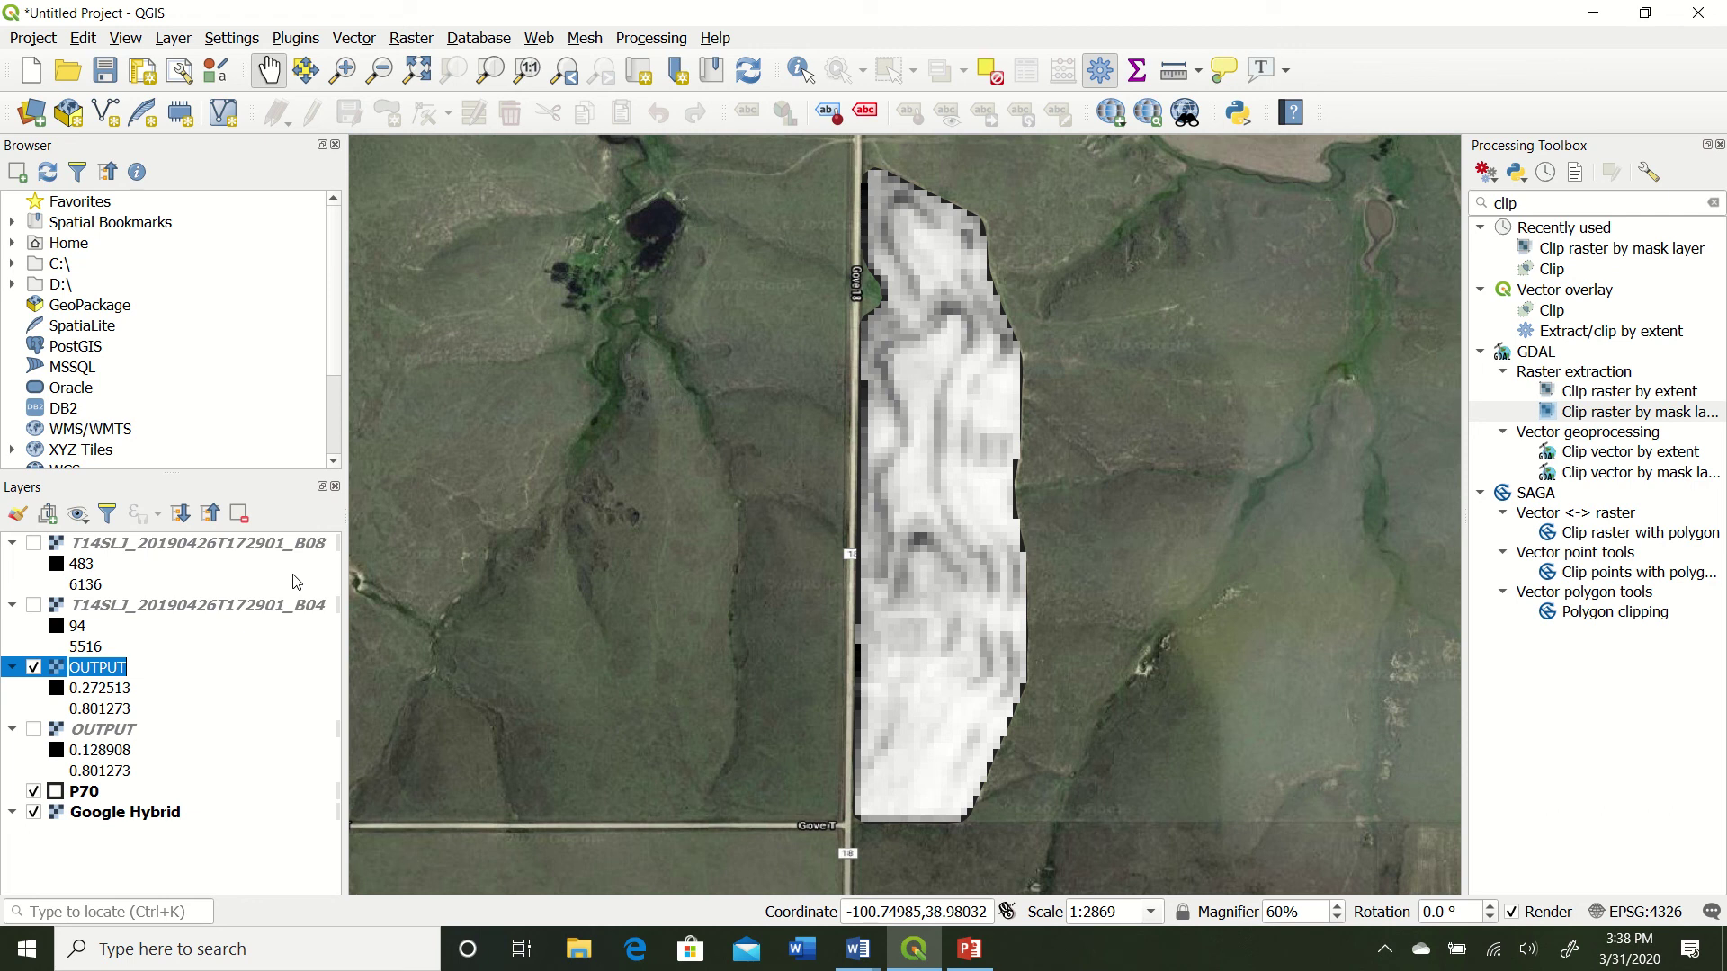
pyautogui.write('NDVI_Clip')
pyautogui.press('Return')
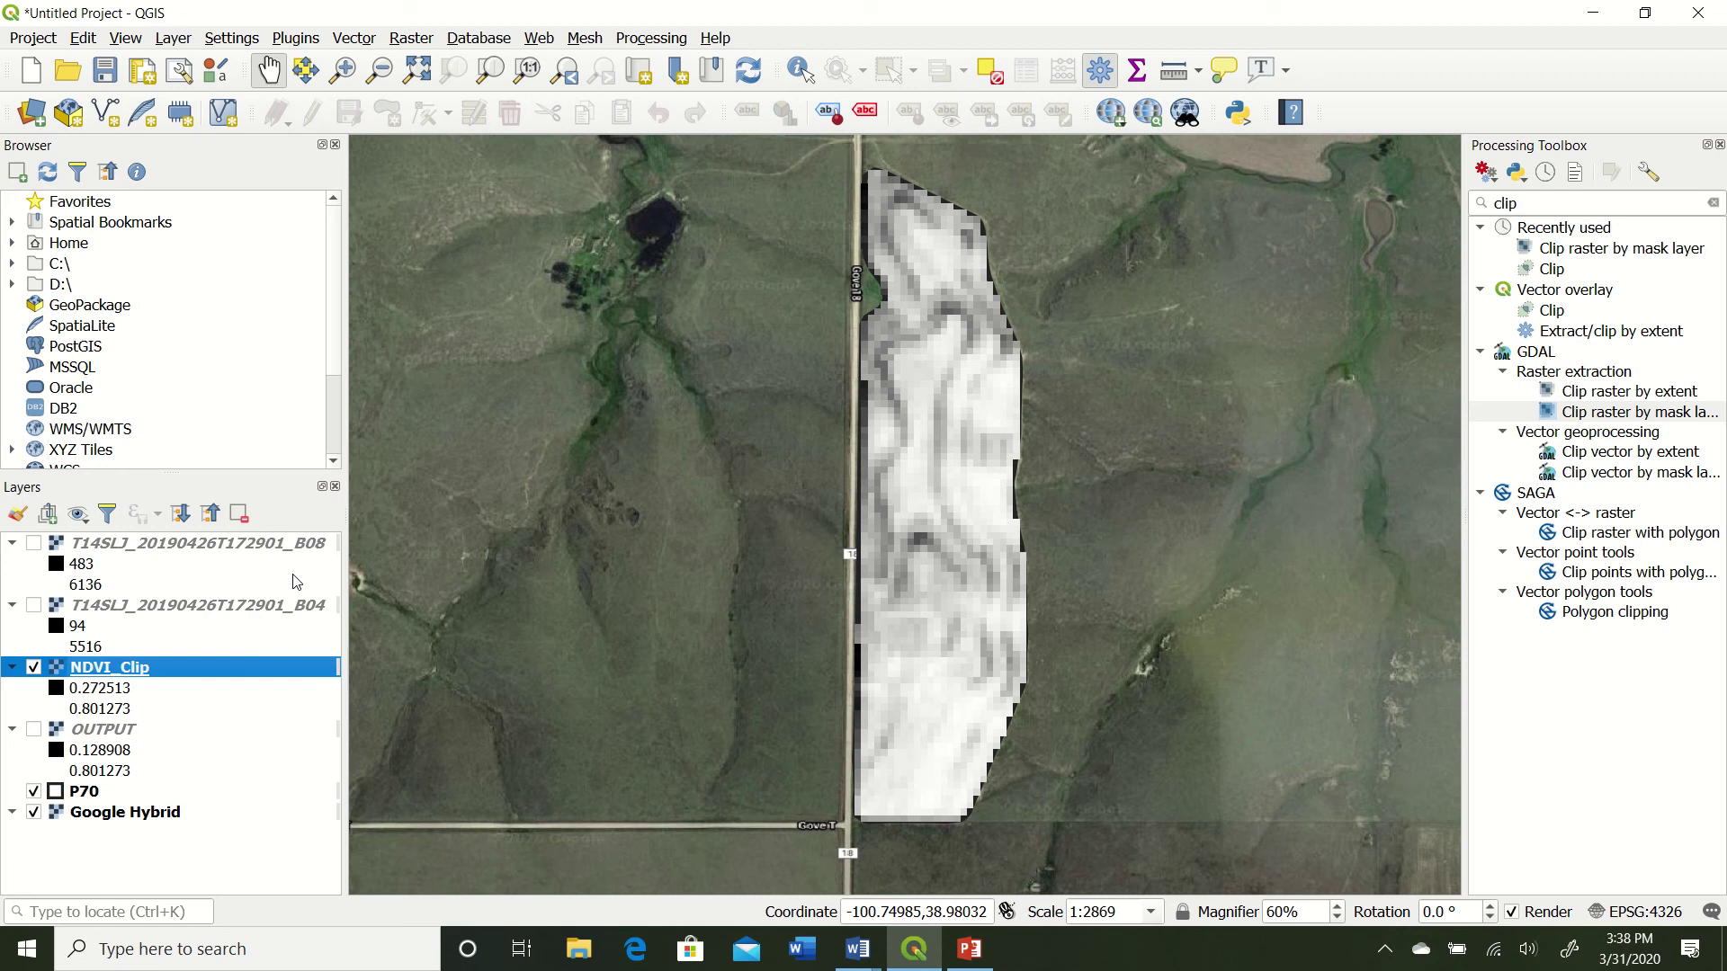
# Remove the original unclipped OUTPUT layer from the project
pyautogui.click(95, 736)
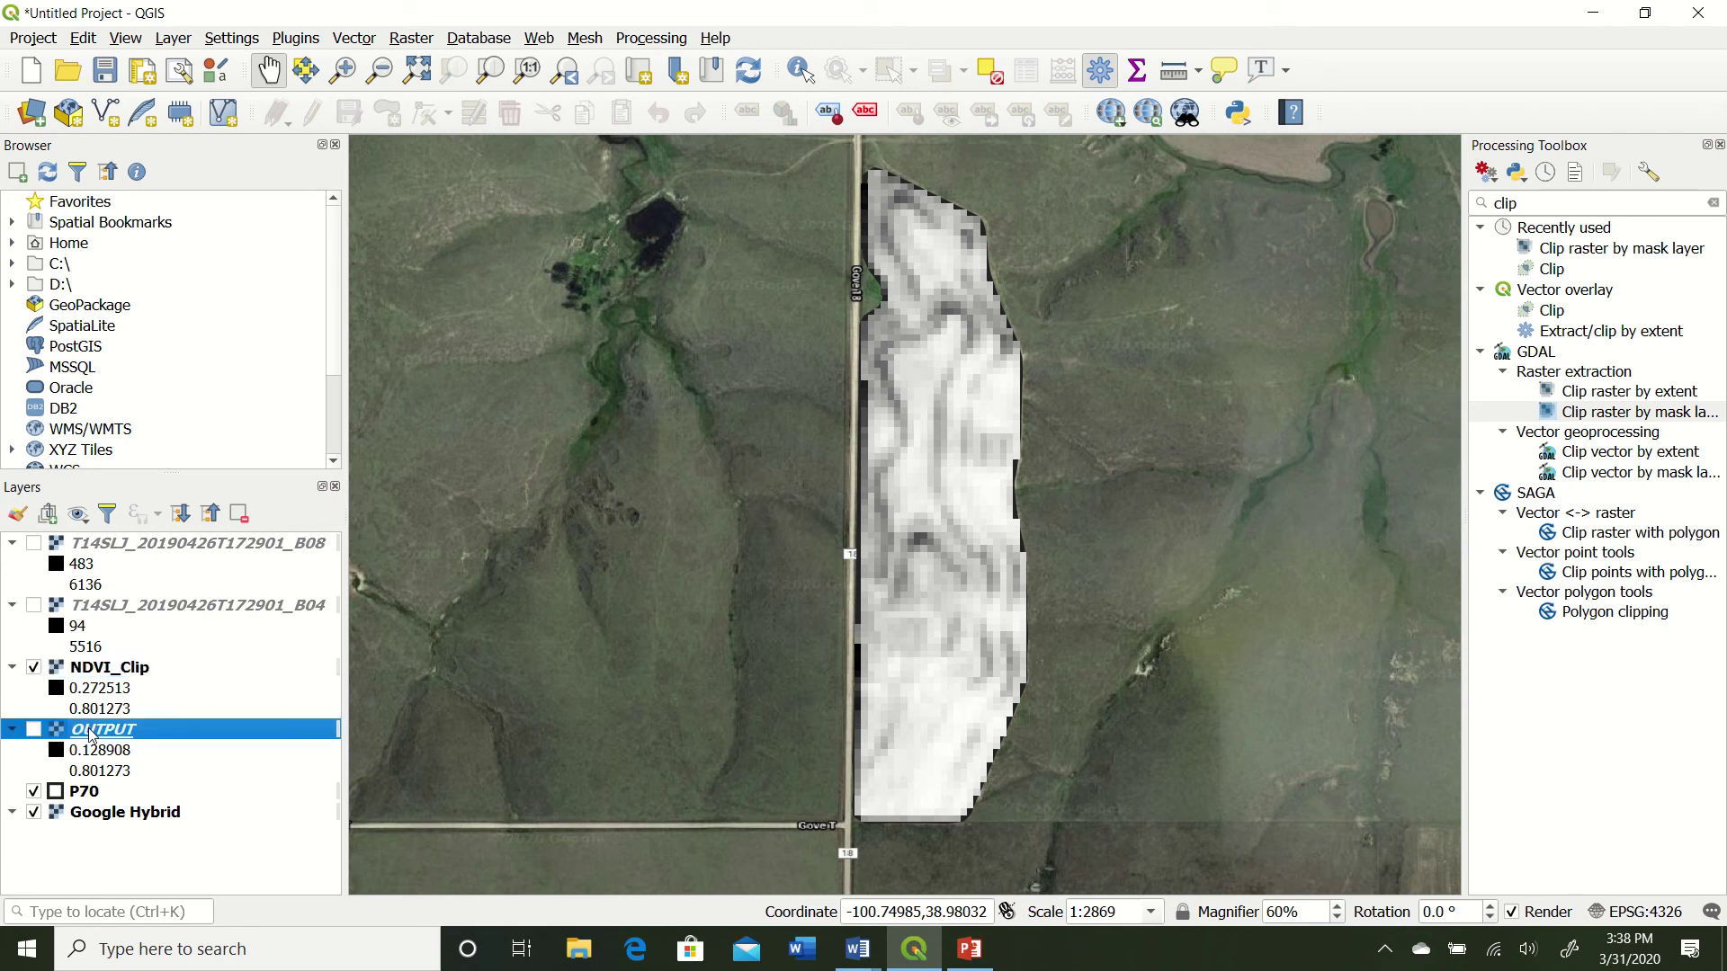
pyautogui.rightClick(158, 738)
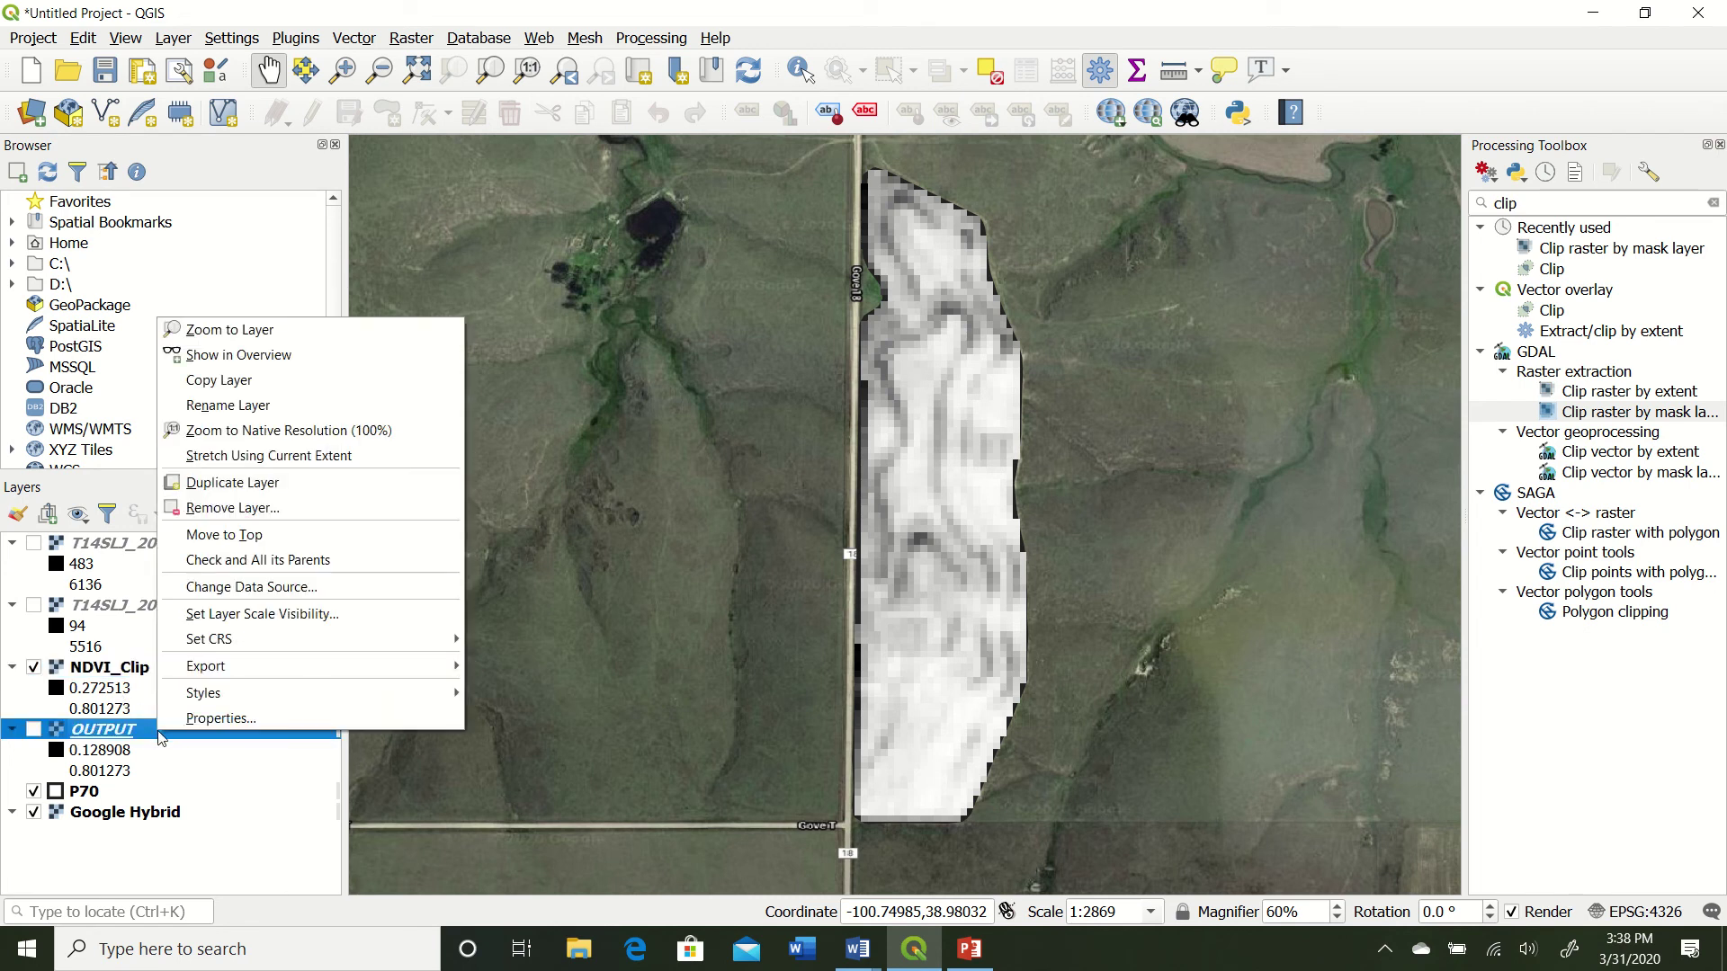
pyautogui.click(293, 508)
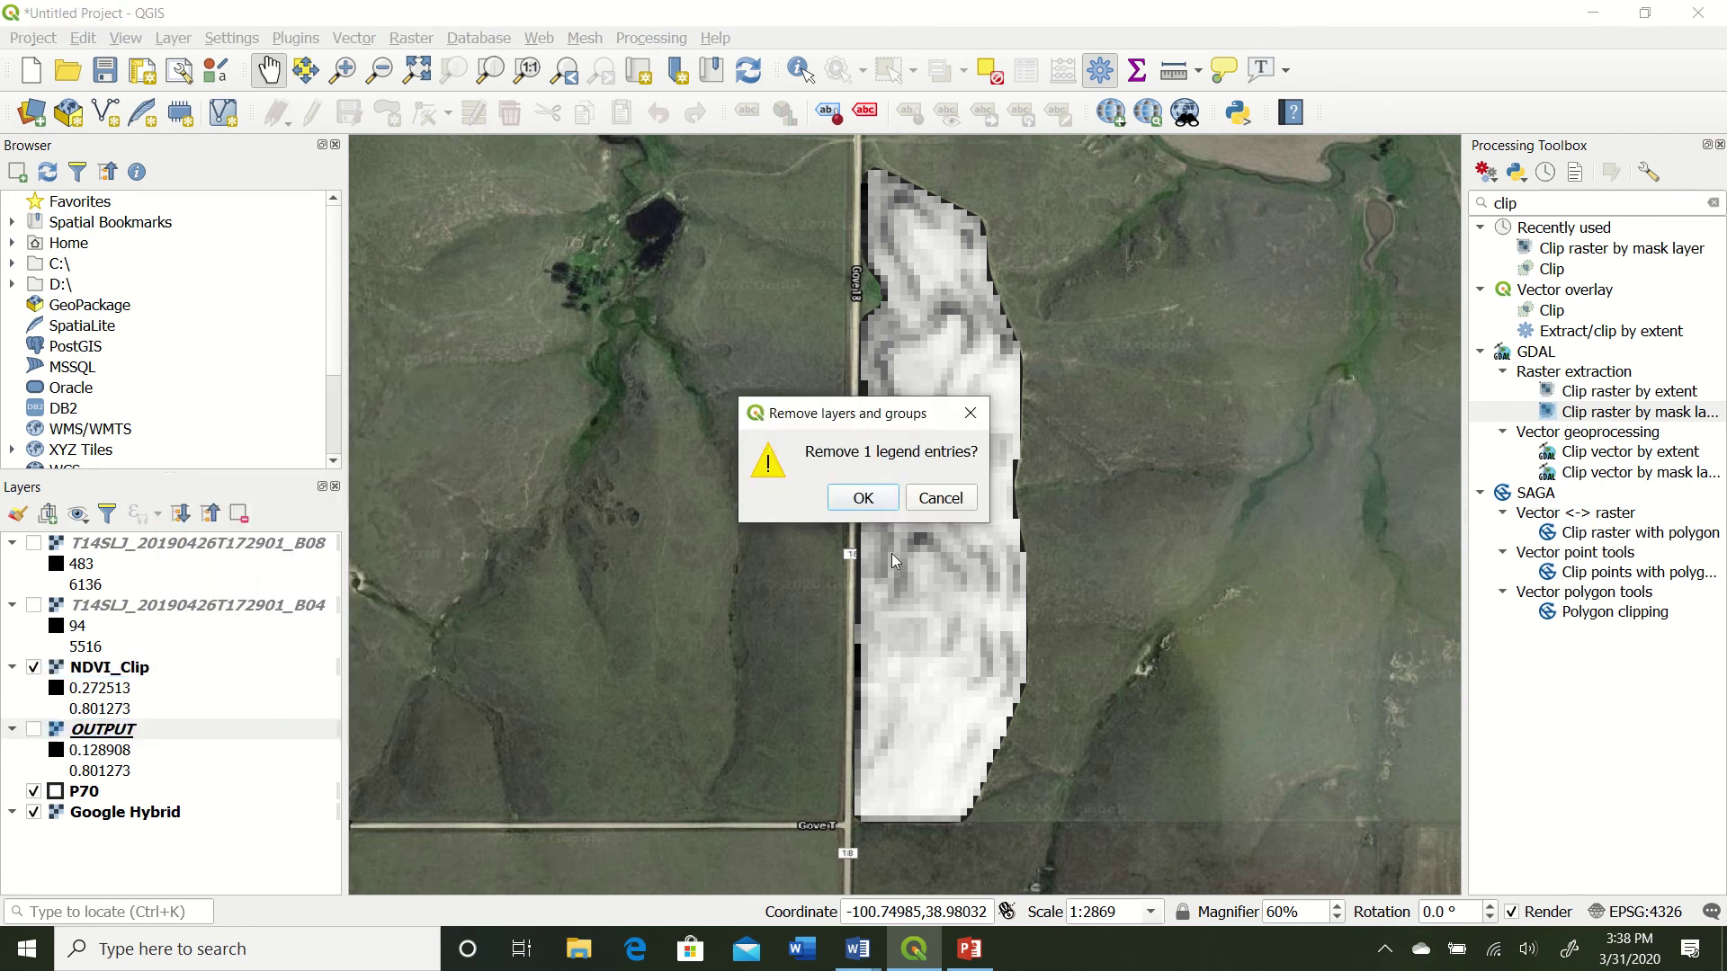
pyautogui.click(862, 497)
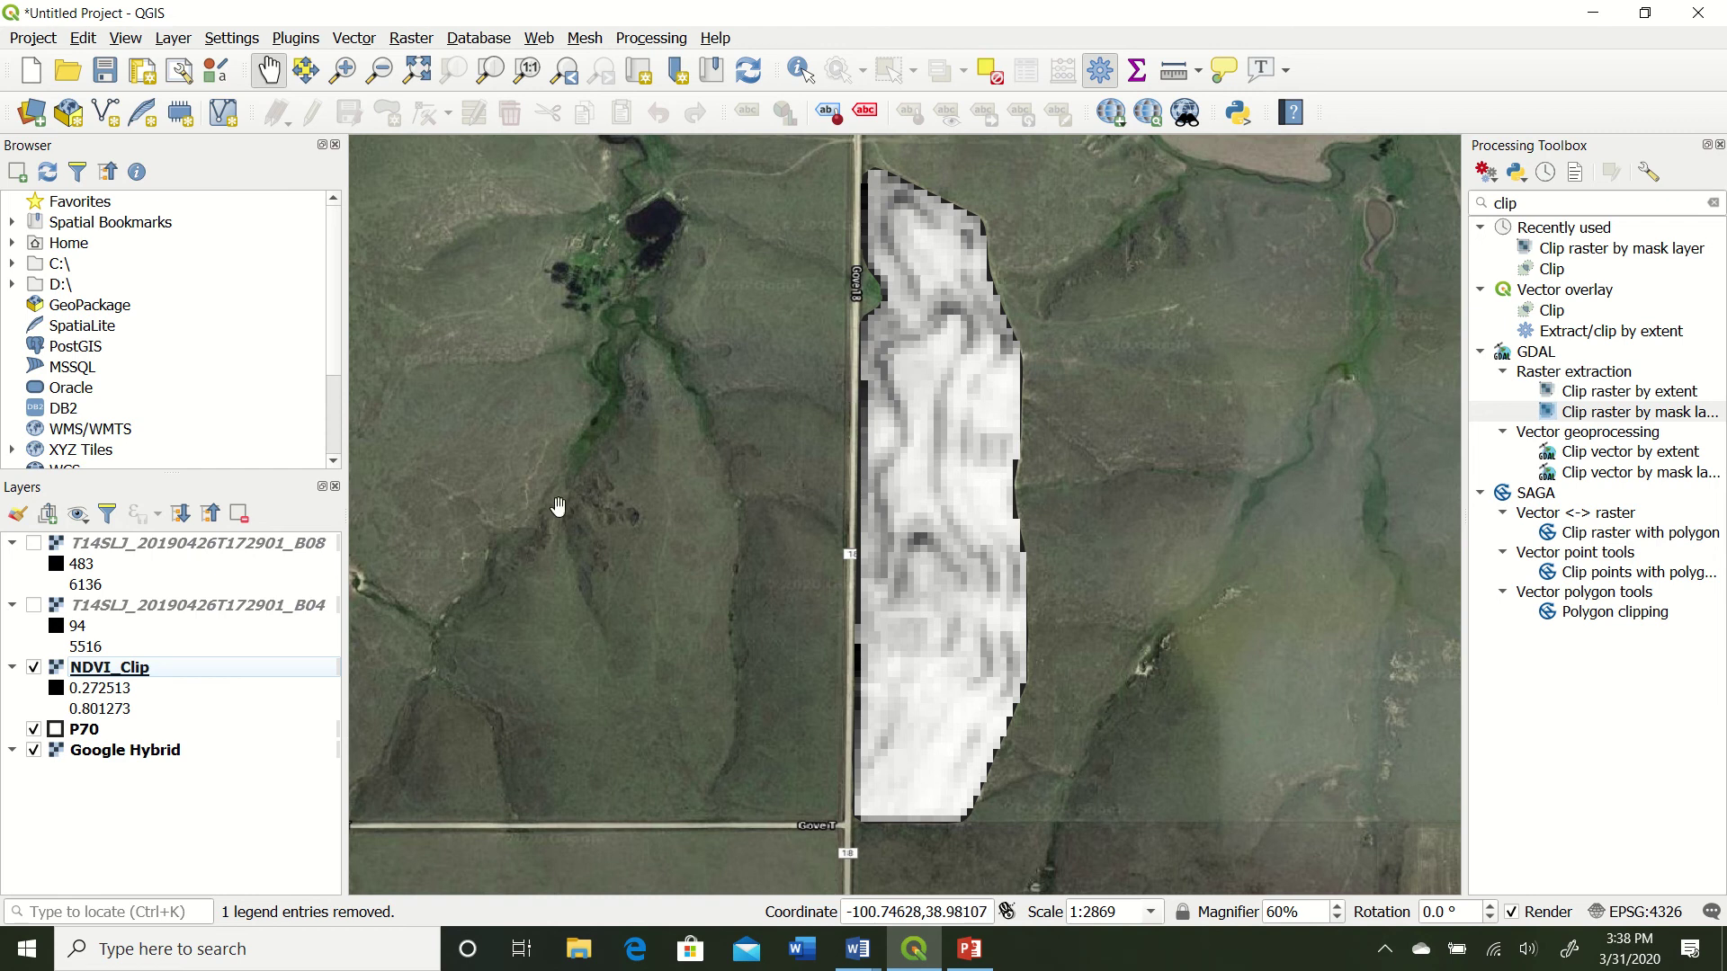
# Render NDVI_Clip as Singleband pseudocolor with the RdYlGn ramp across 0.272513–0.801273
pyautogui.doubleClick(157, 670)
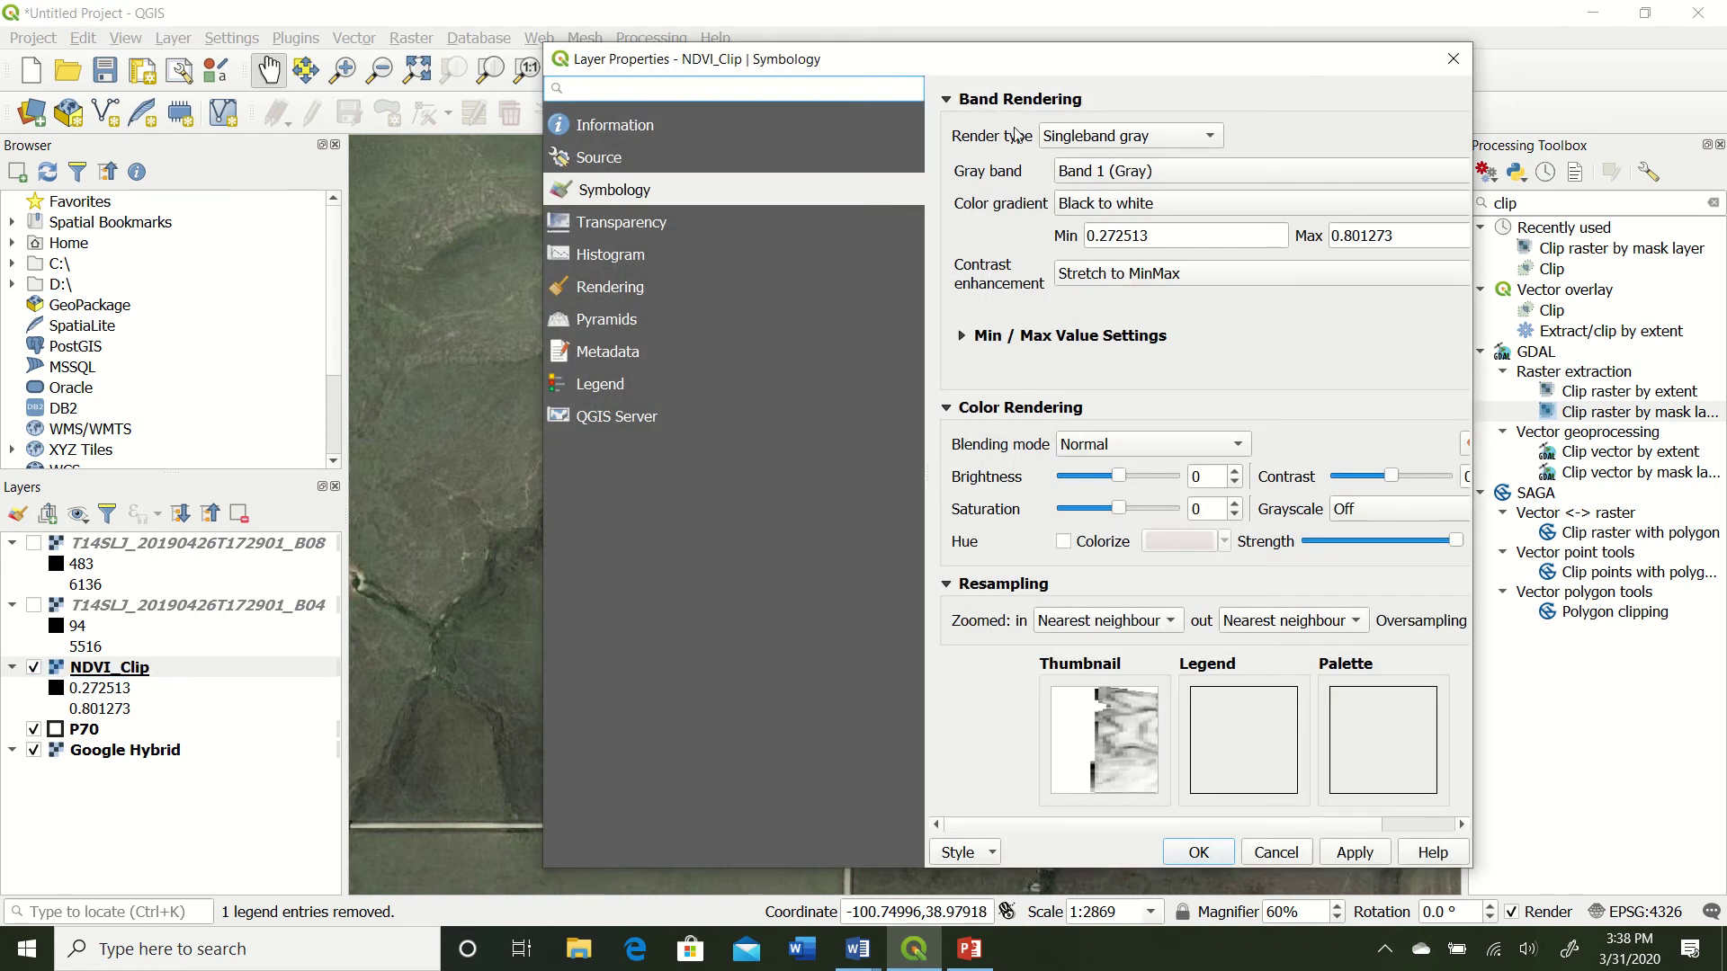
pyautogui.moveTo(527, 263); pyautogui.dragTo(182, 310)
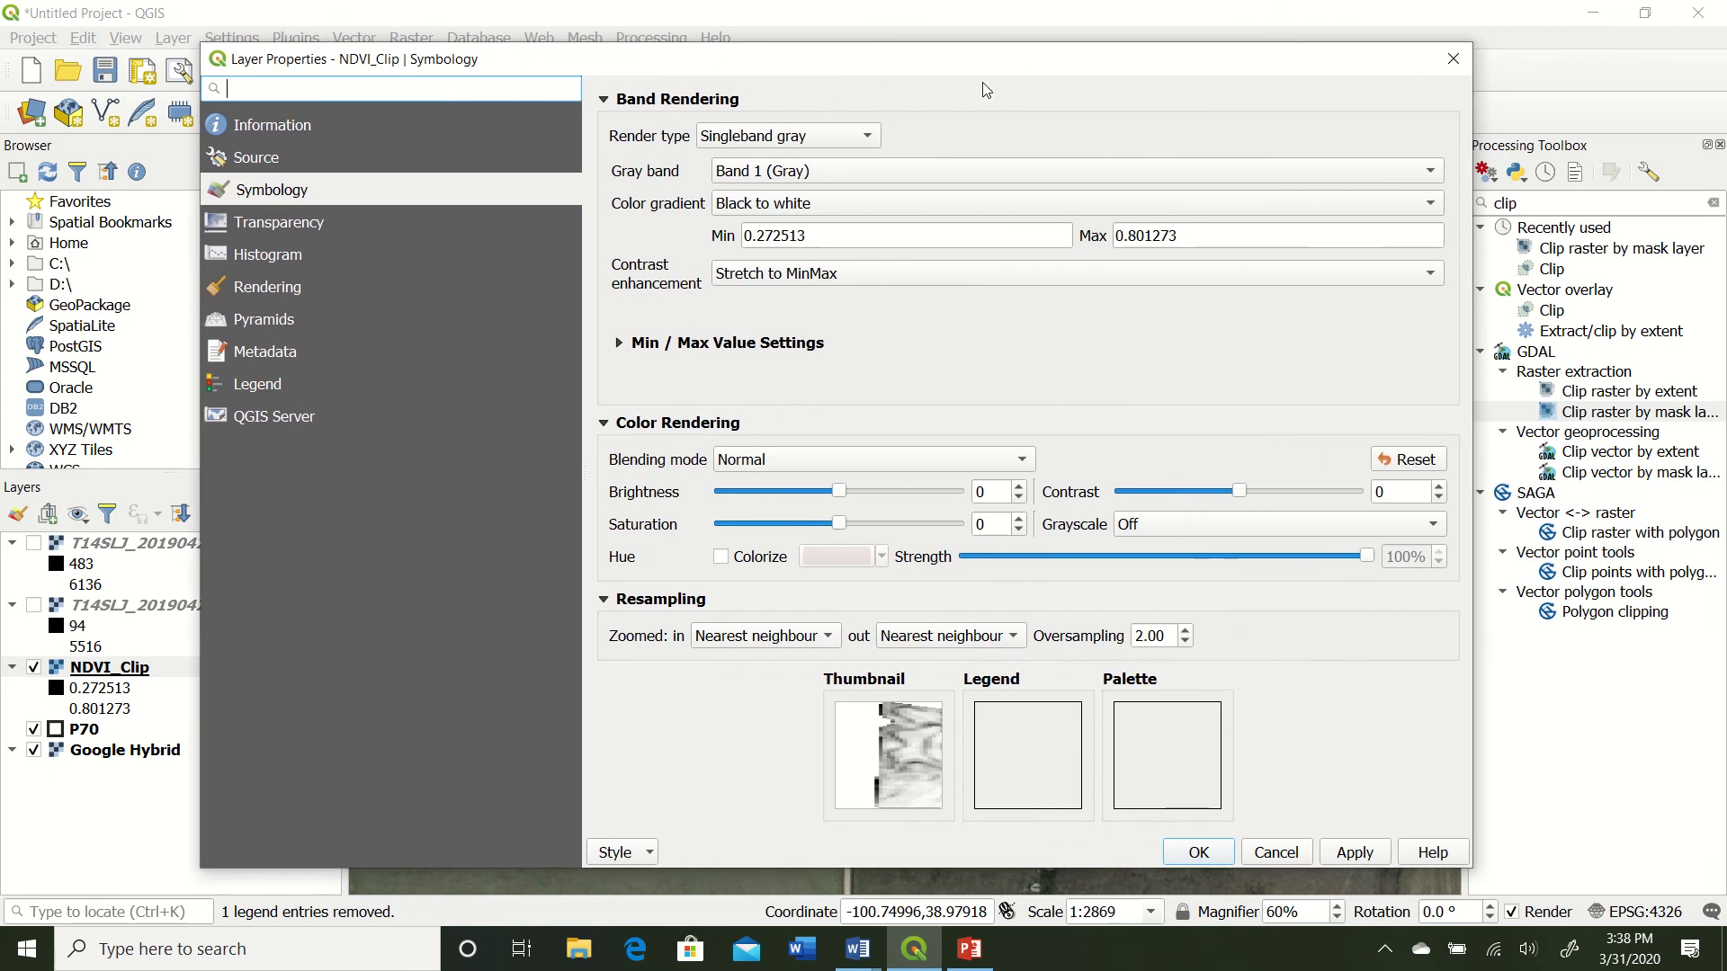
pyautogui.click(863, 133)
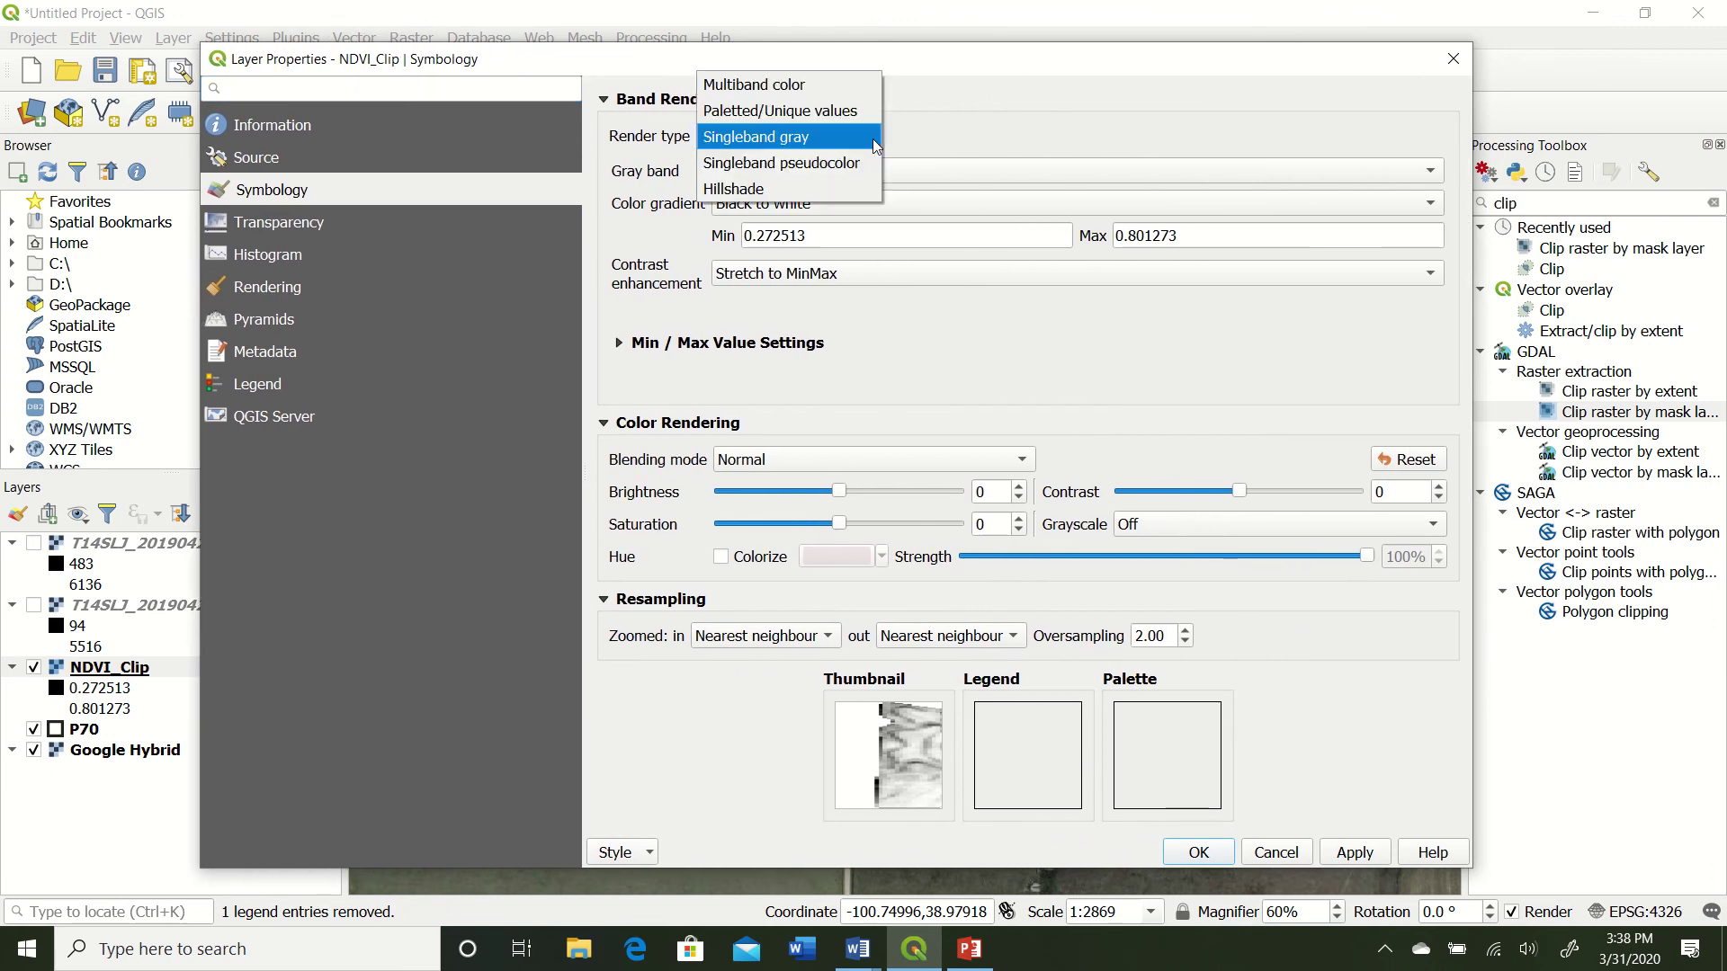
pyautogui.click(793, 169)
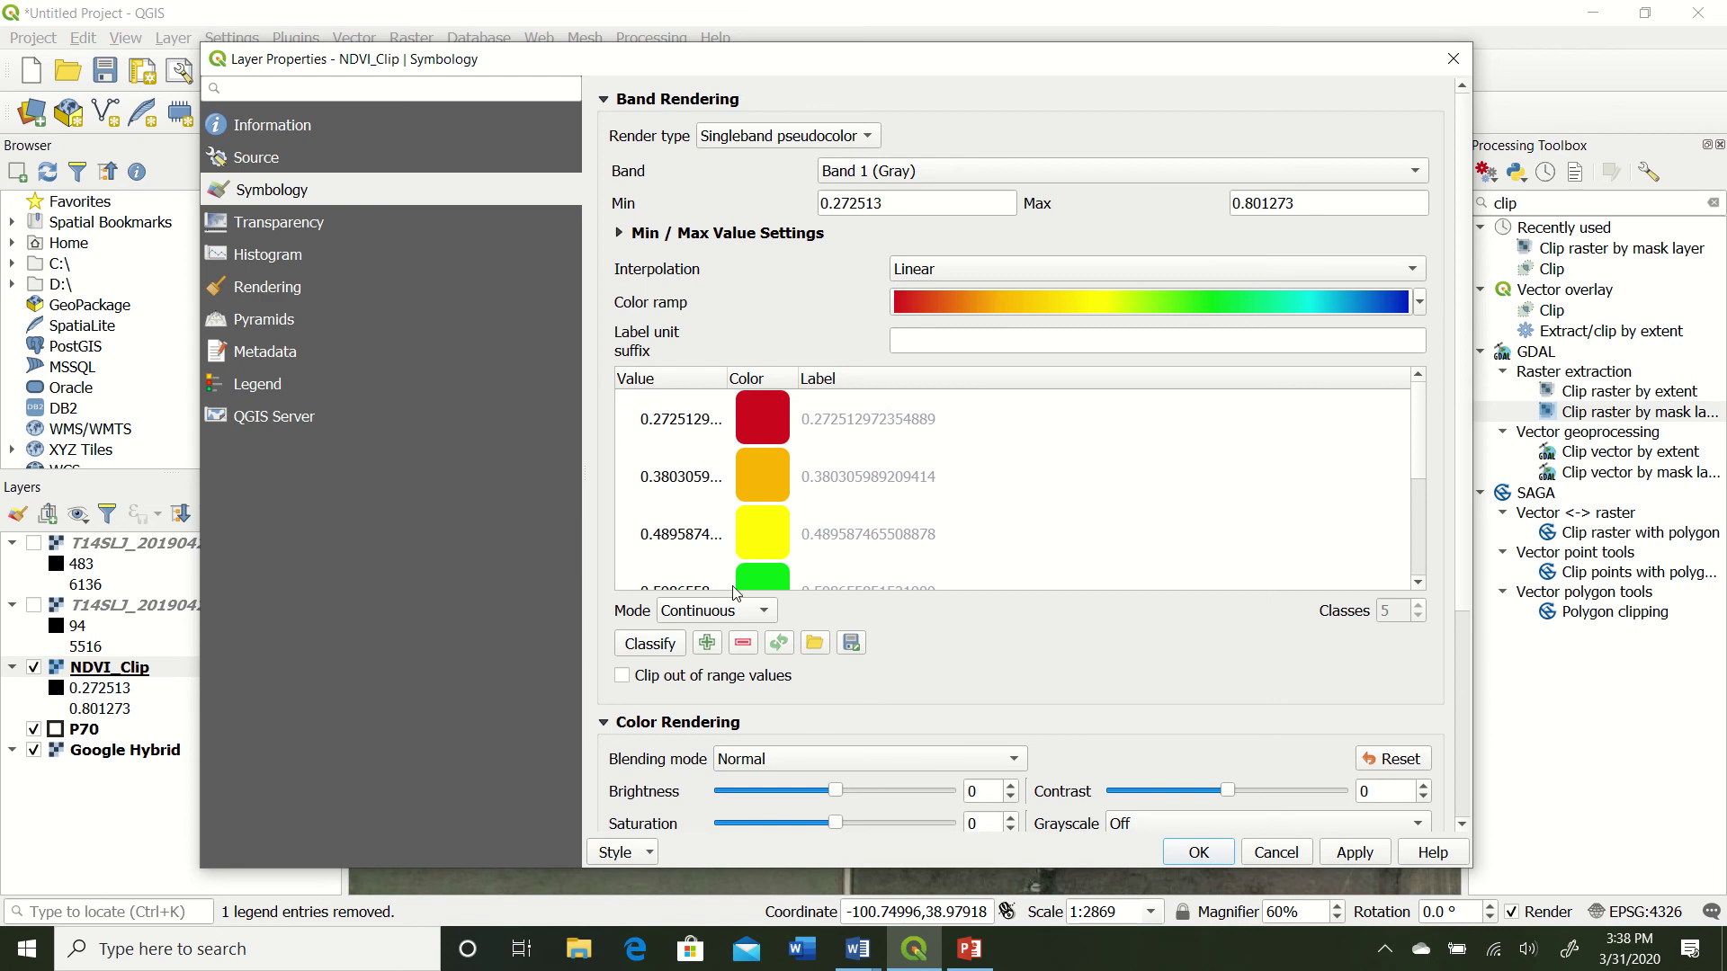
pyautogui.click(1420, 304)
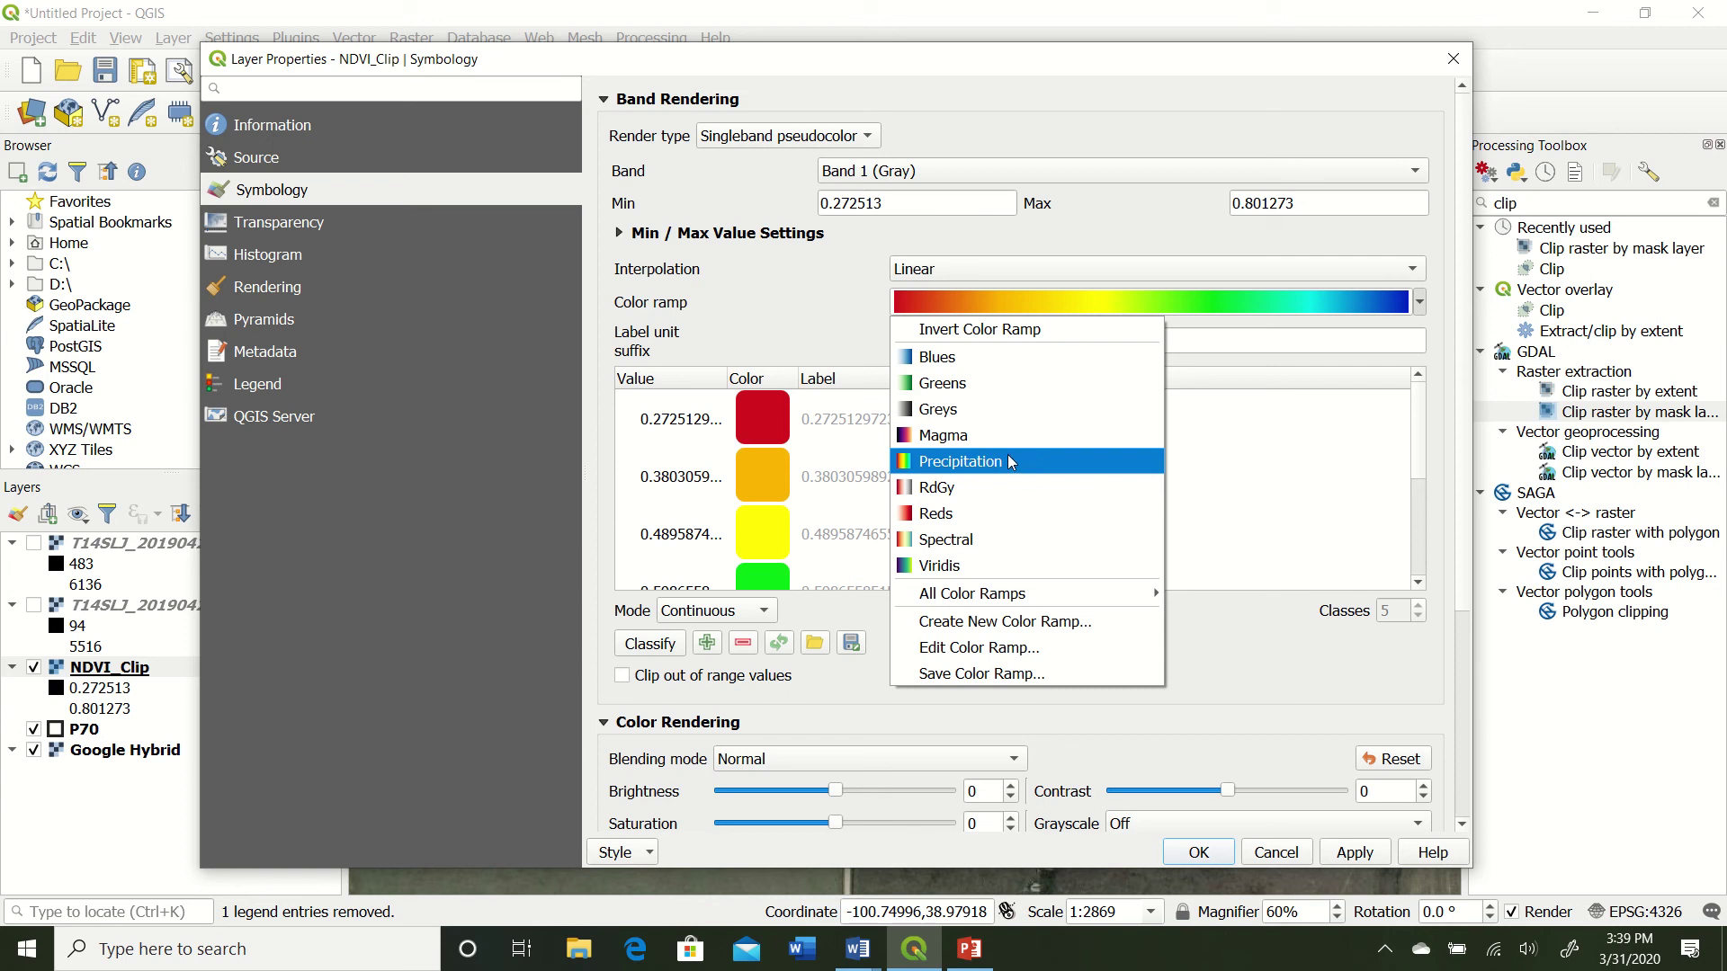
pyautogui.moveTo(967, 601)
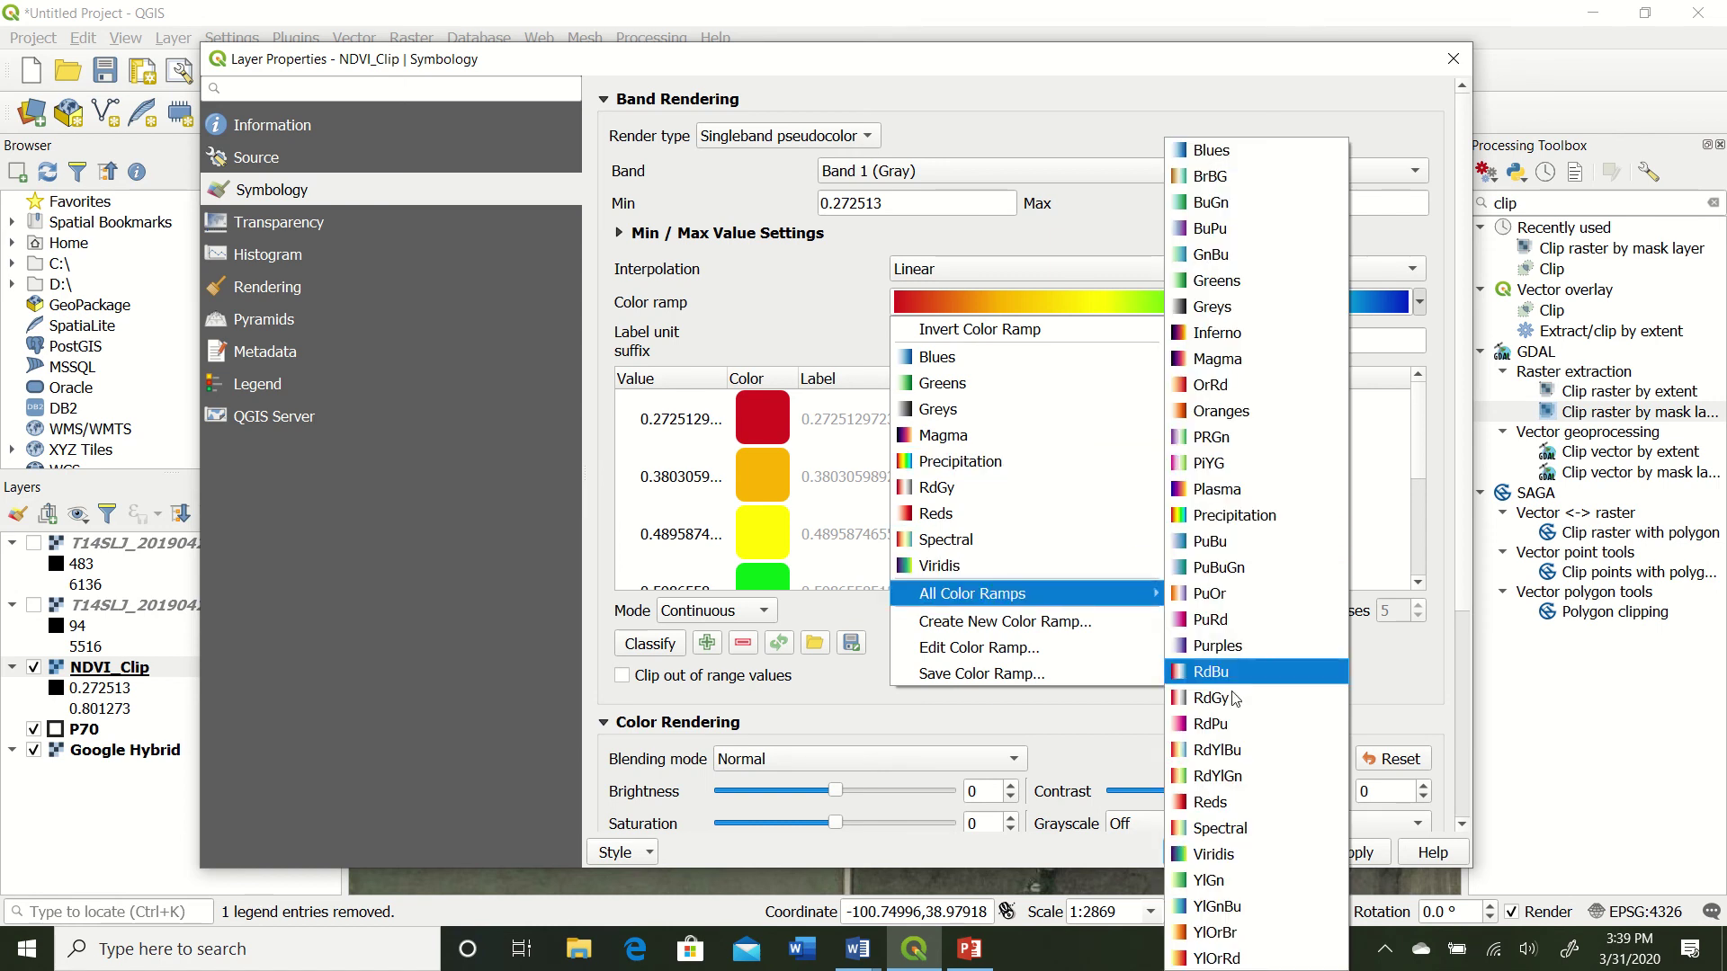
pyautogui.click(1234, 779)
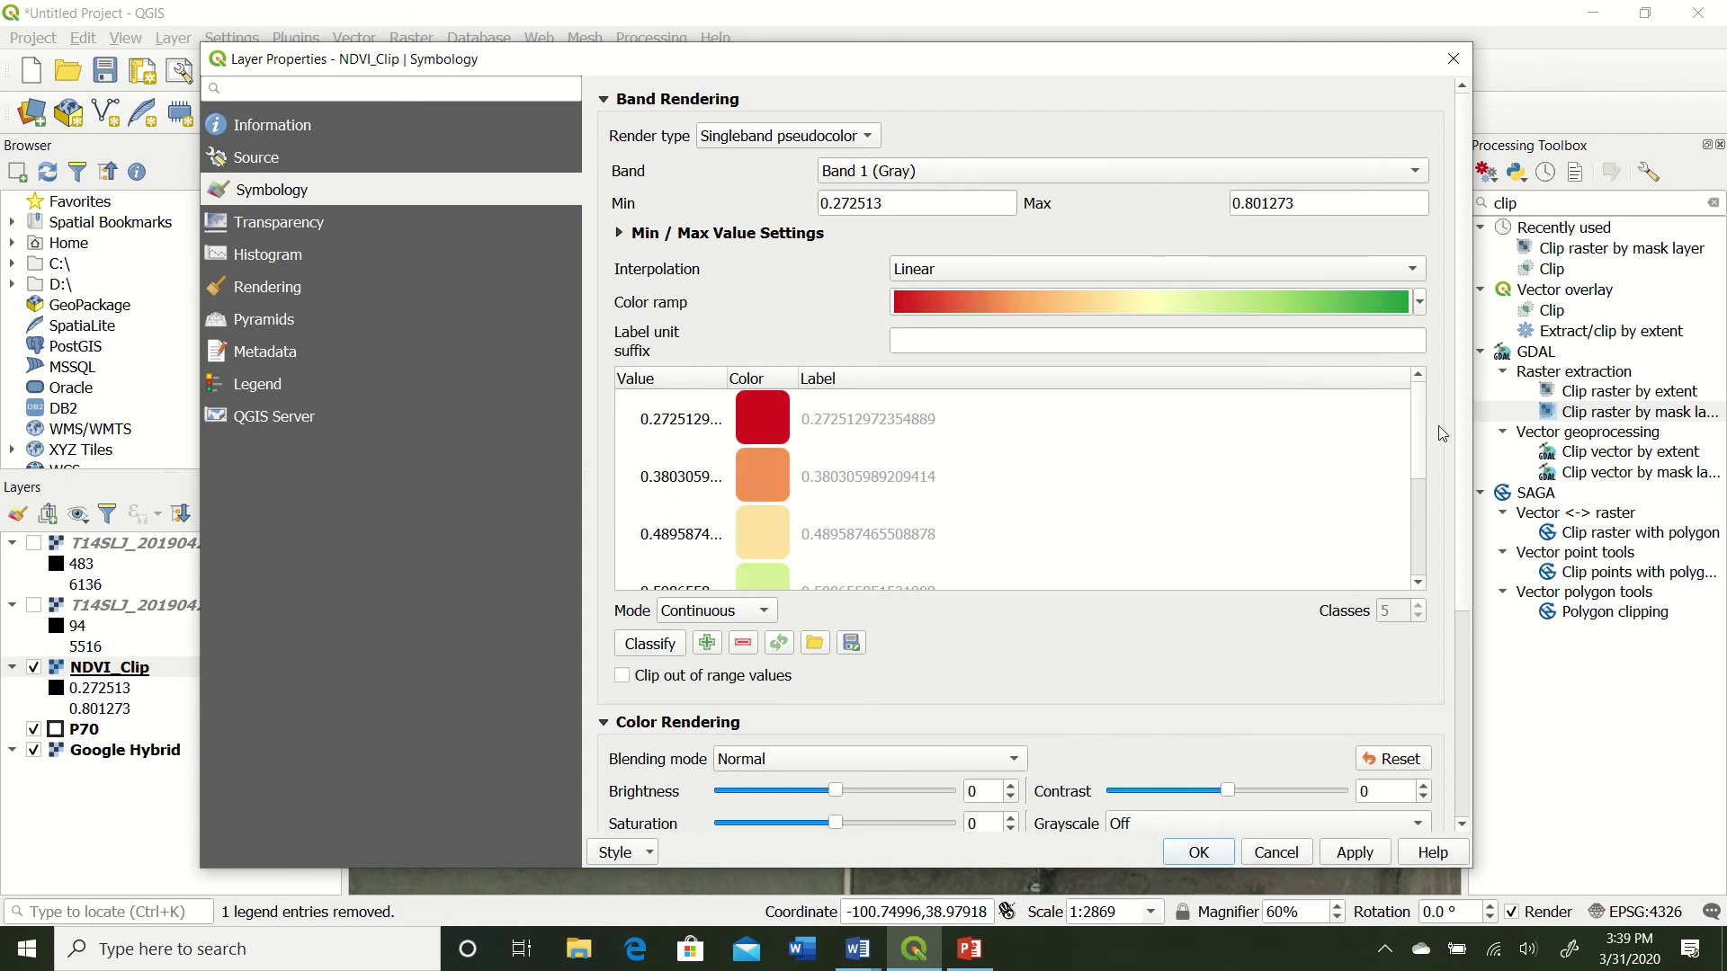
# Classify NDVI_Clip in Equal Interval mode with 6 classes and apply the styling
pyautogui.scroll(-1, 1425, 473)
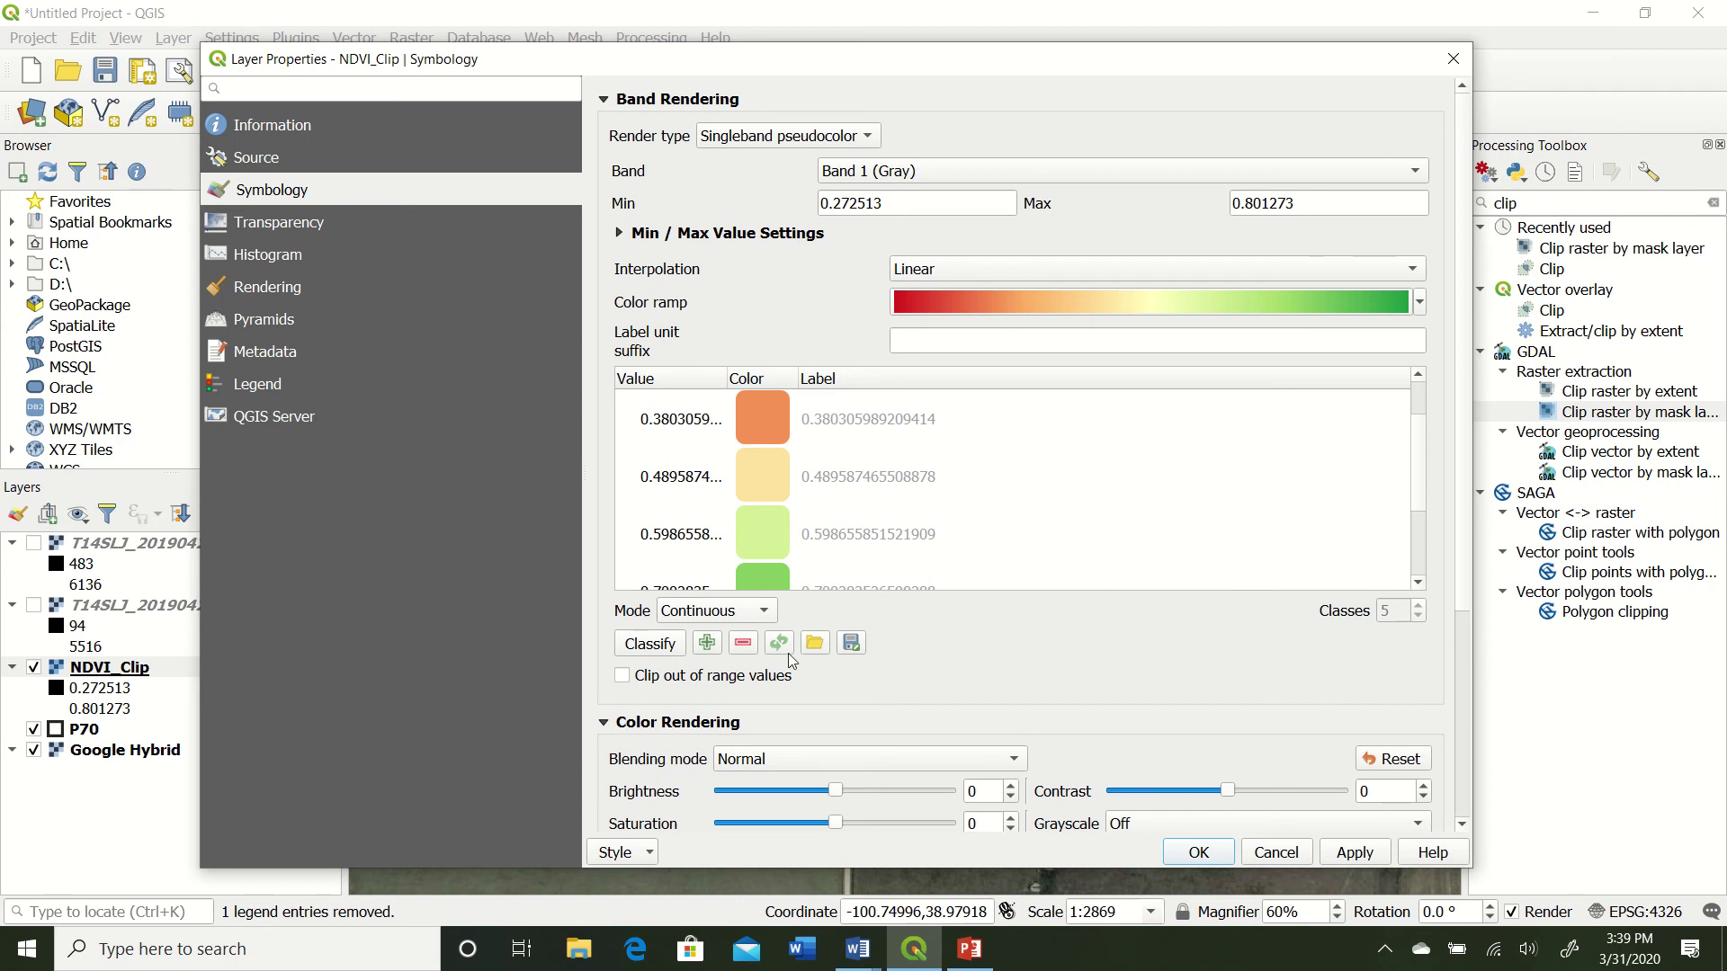
pyautogui.click(757, 613)
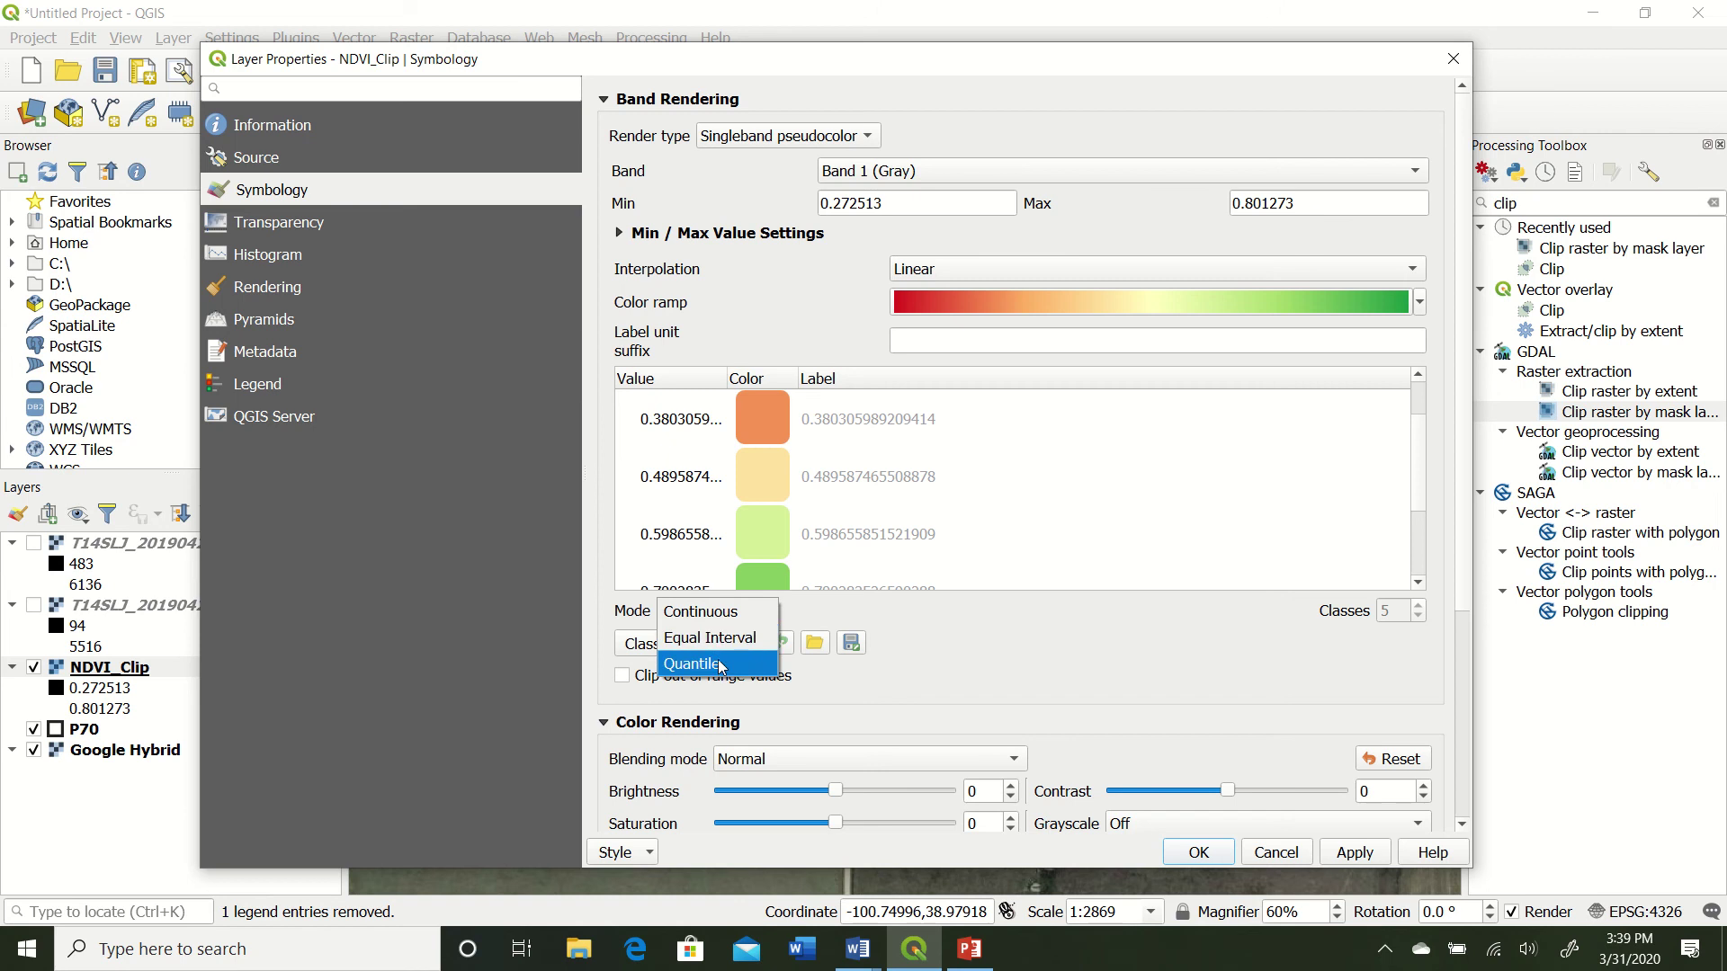
pyautogui.click(720, 633)
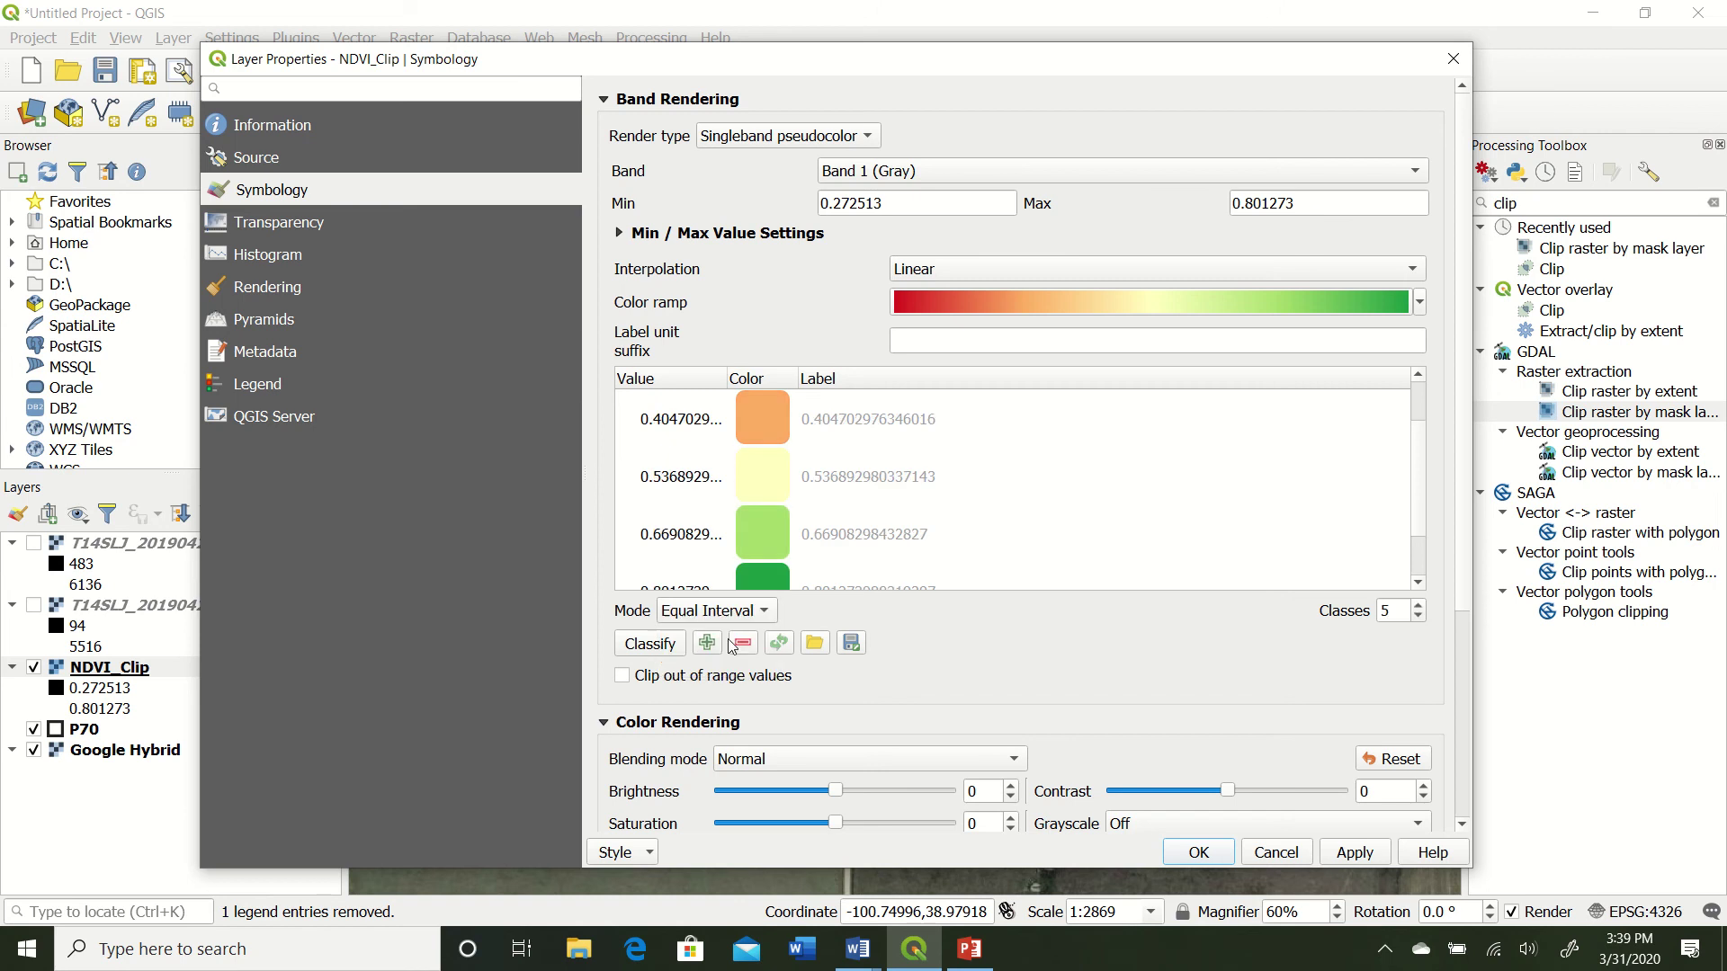
pyautogui.click(1418, 607)
pyautogui.click(1419, 608)
pyautogui.click(1419, 608)
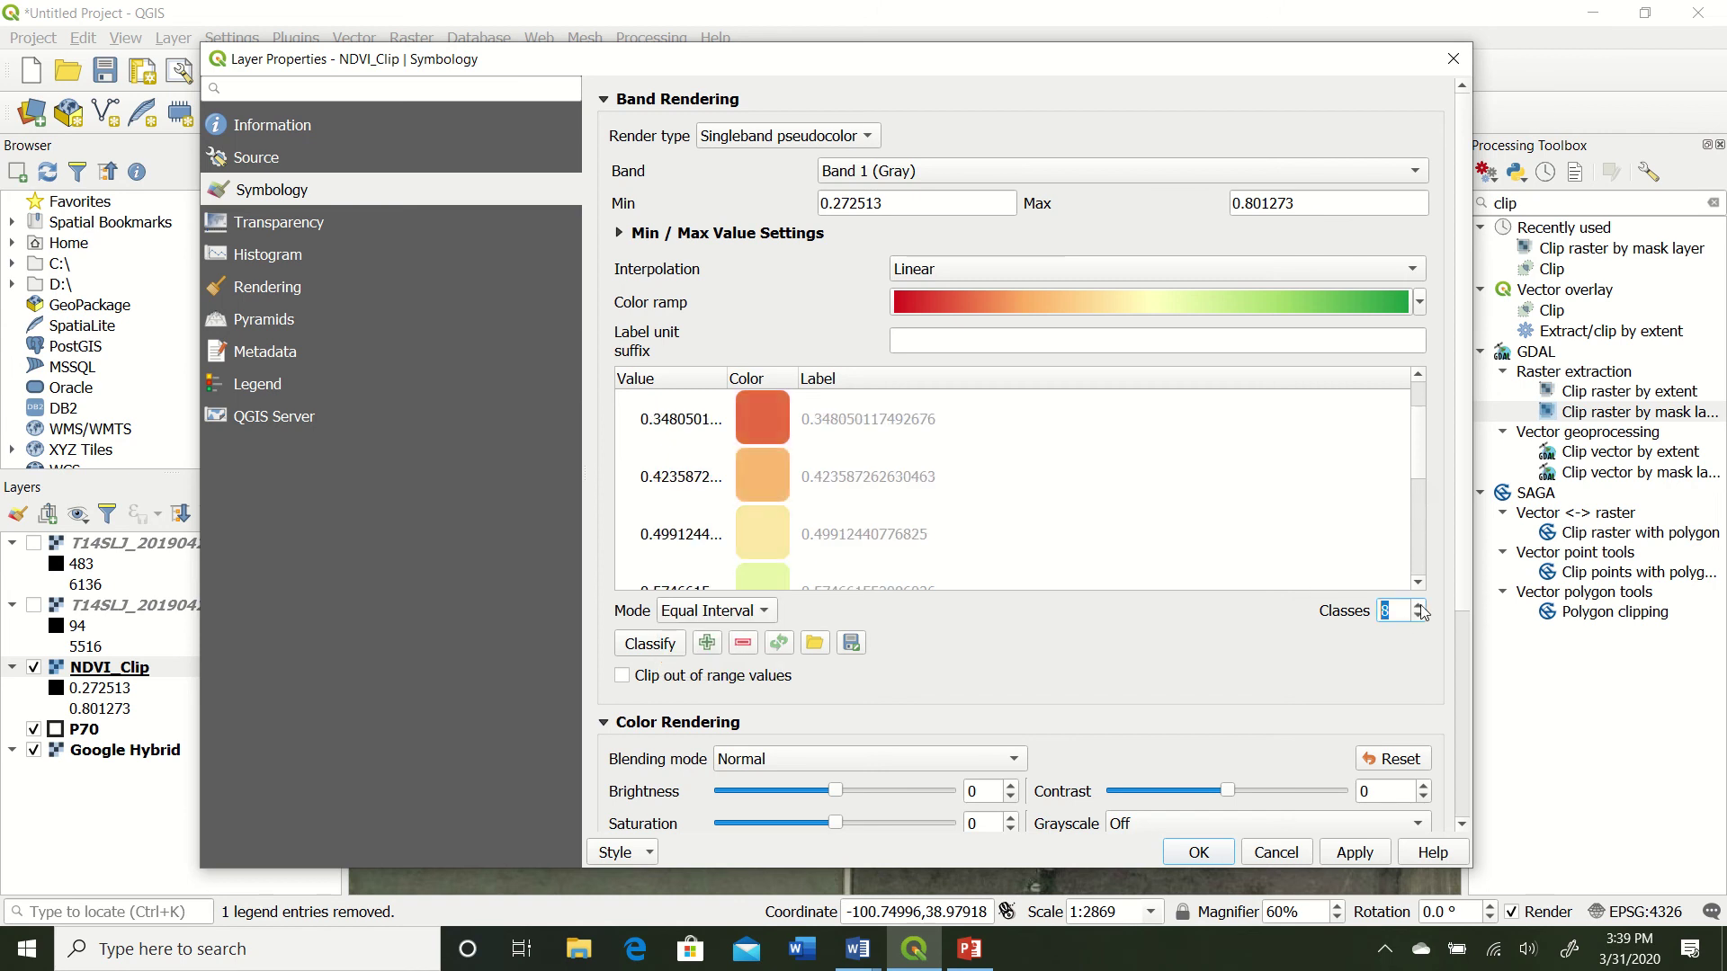
pyautogui.click(1418, 608)
pyautogui.click(1420, 619)
pyautogui.click(1420, 619)
pyautogui.click(1420, 618)
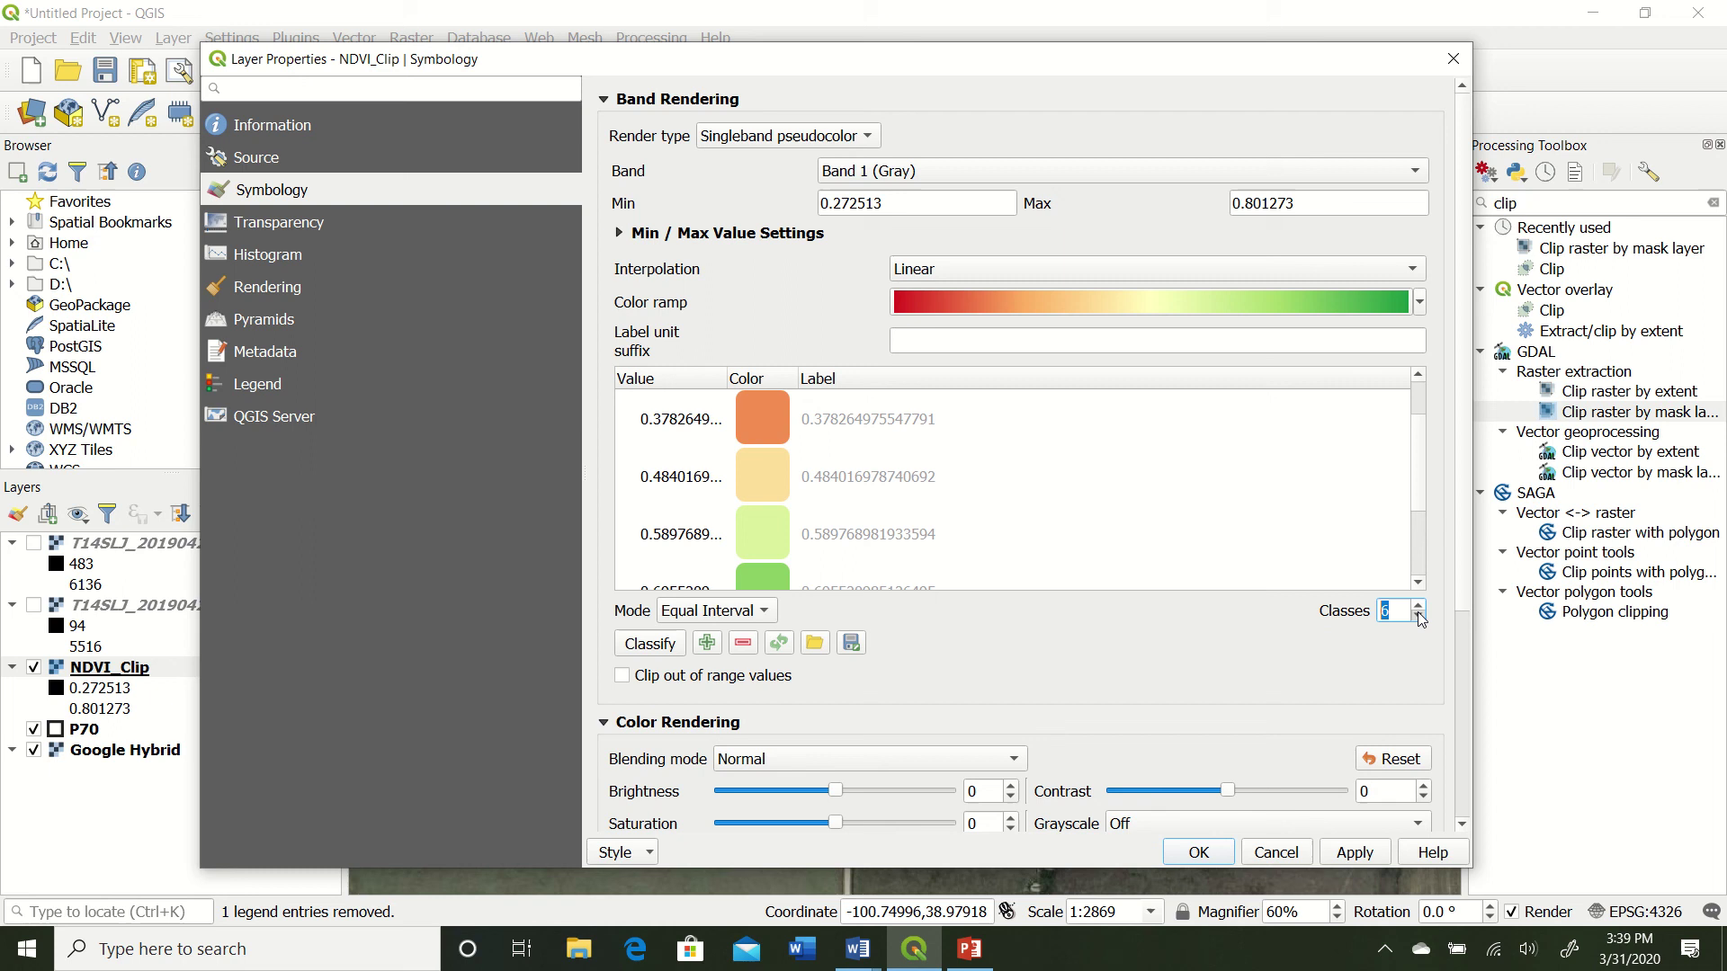
pyautogui.click(1357, 859)
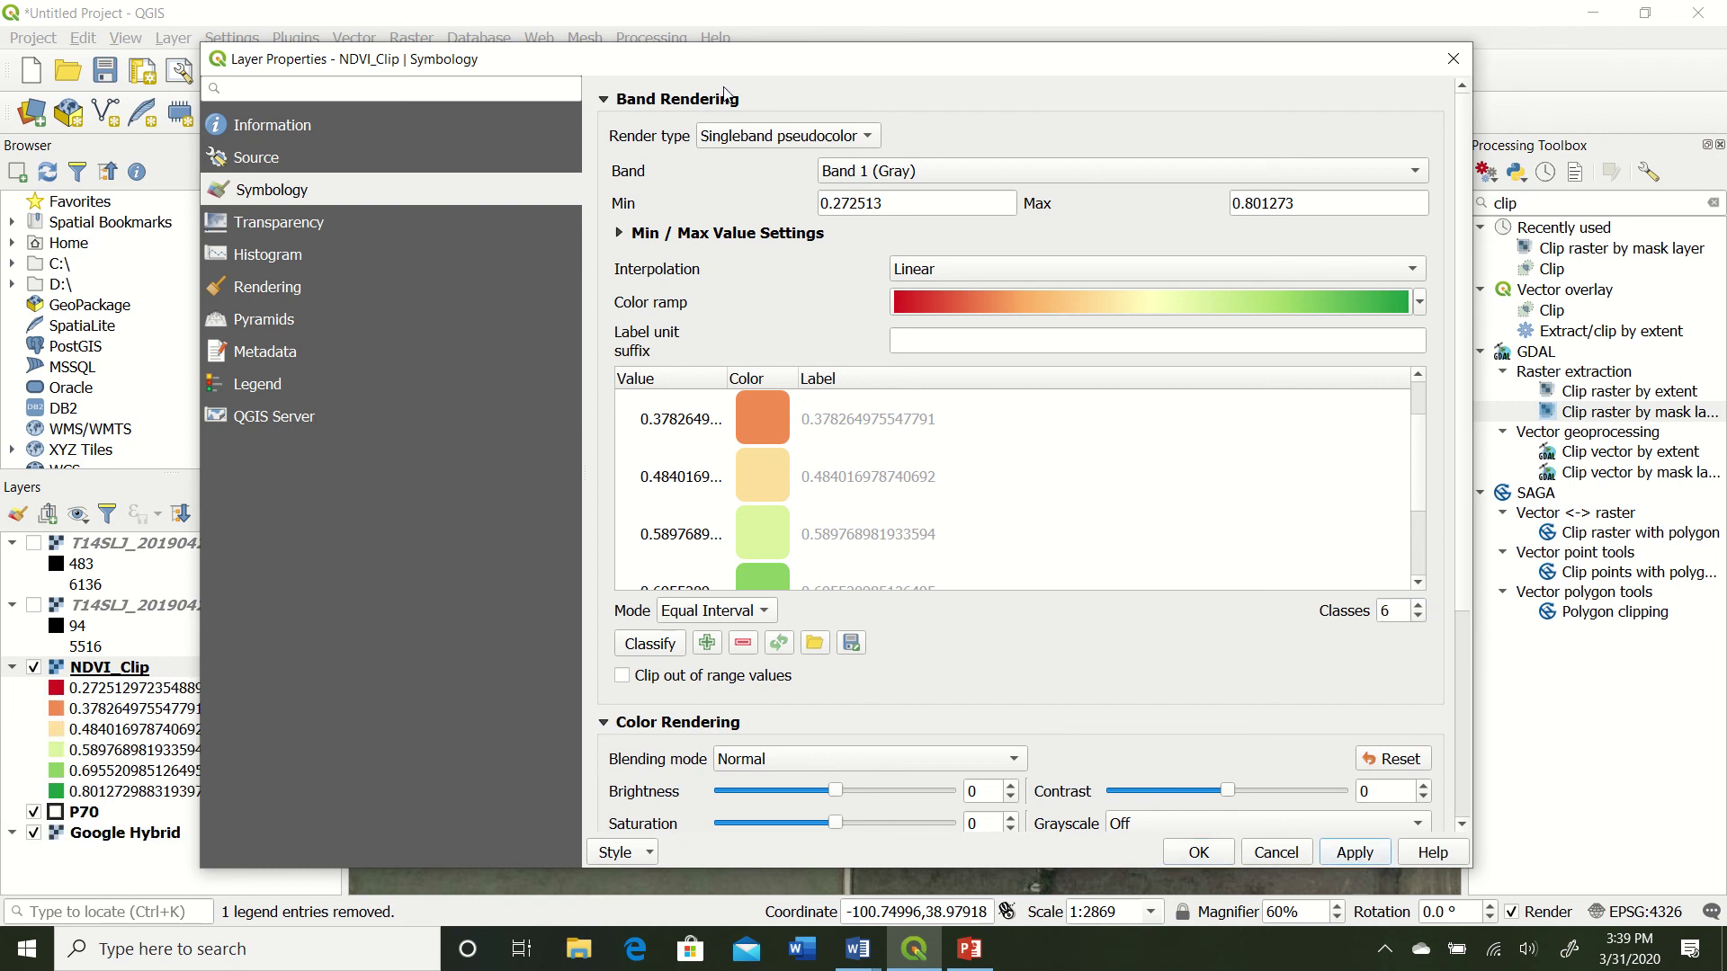
pyautogui.moveTo(745, 70); pyautogui.dragTo(1726, 103)
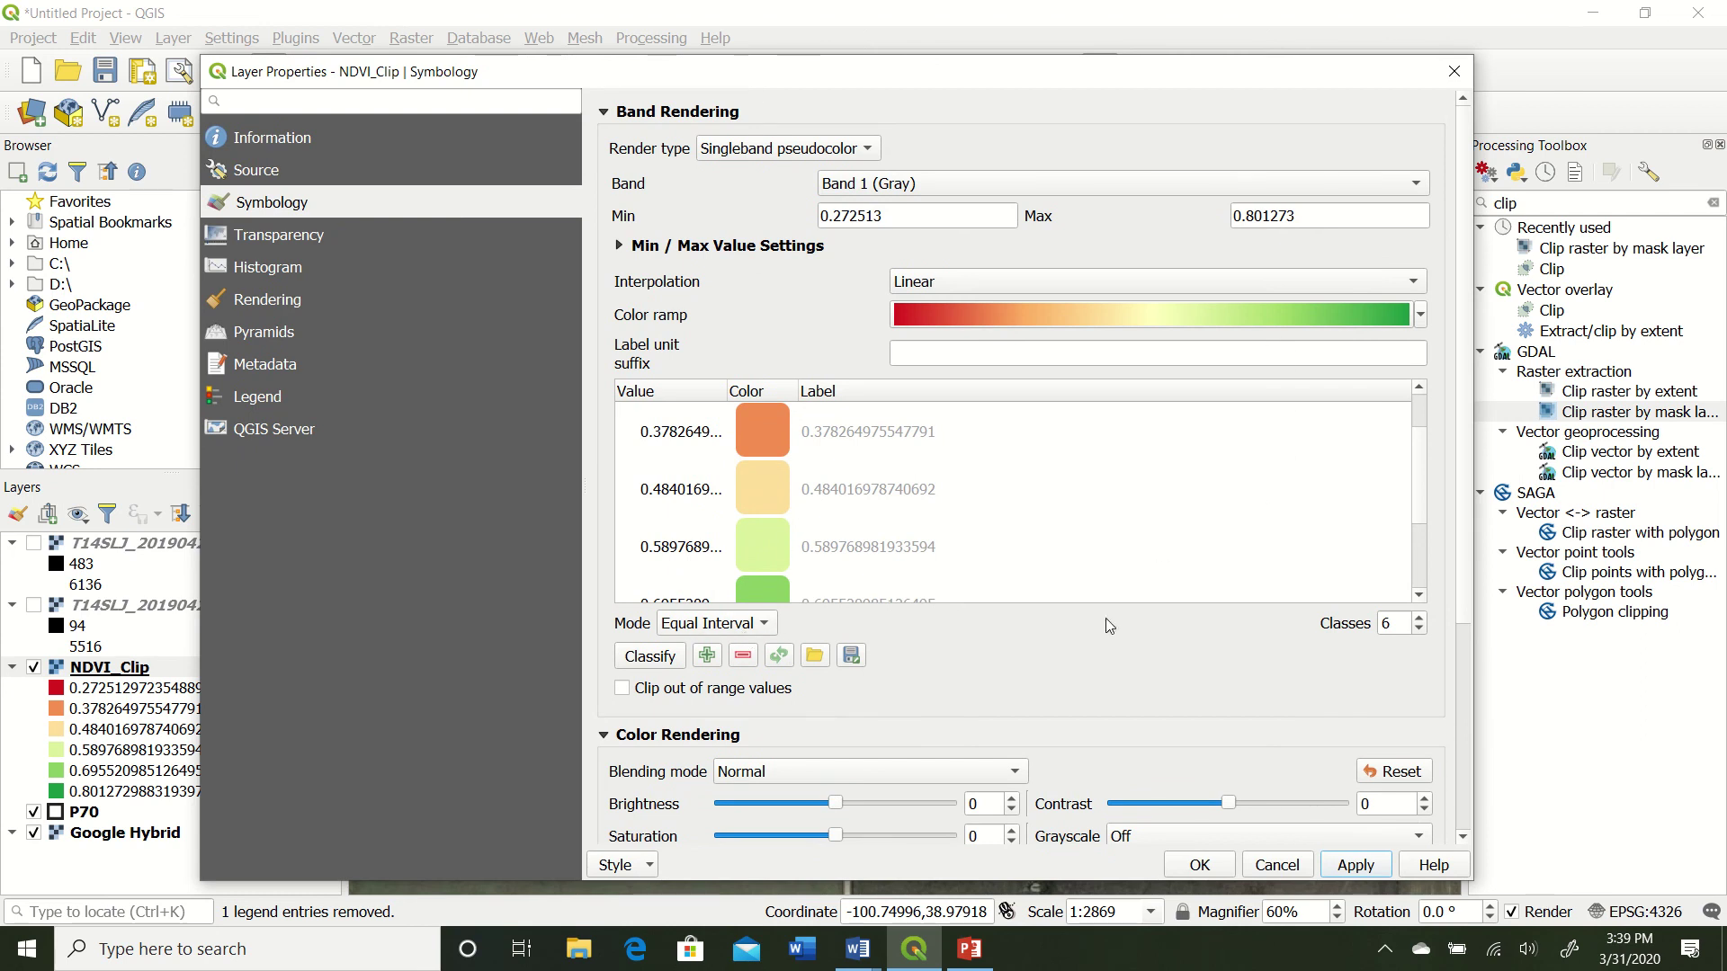
# Open NDVI_Clip's red-to-green ramp in the Edit Color Ramp editor
pyautogui.click(1422, 314)
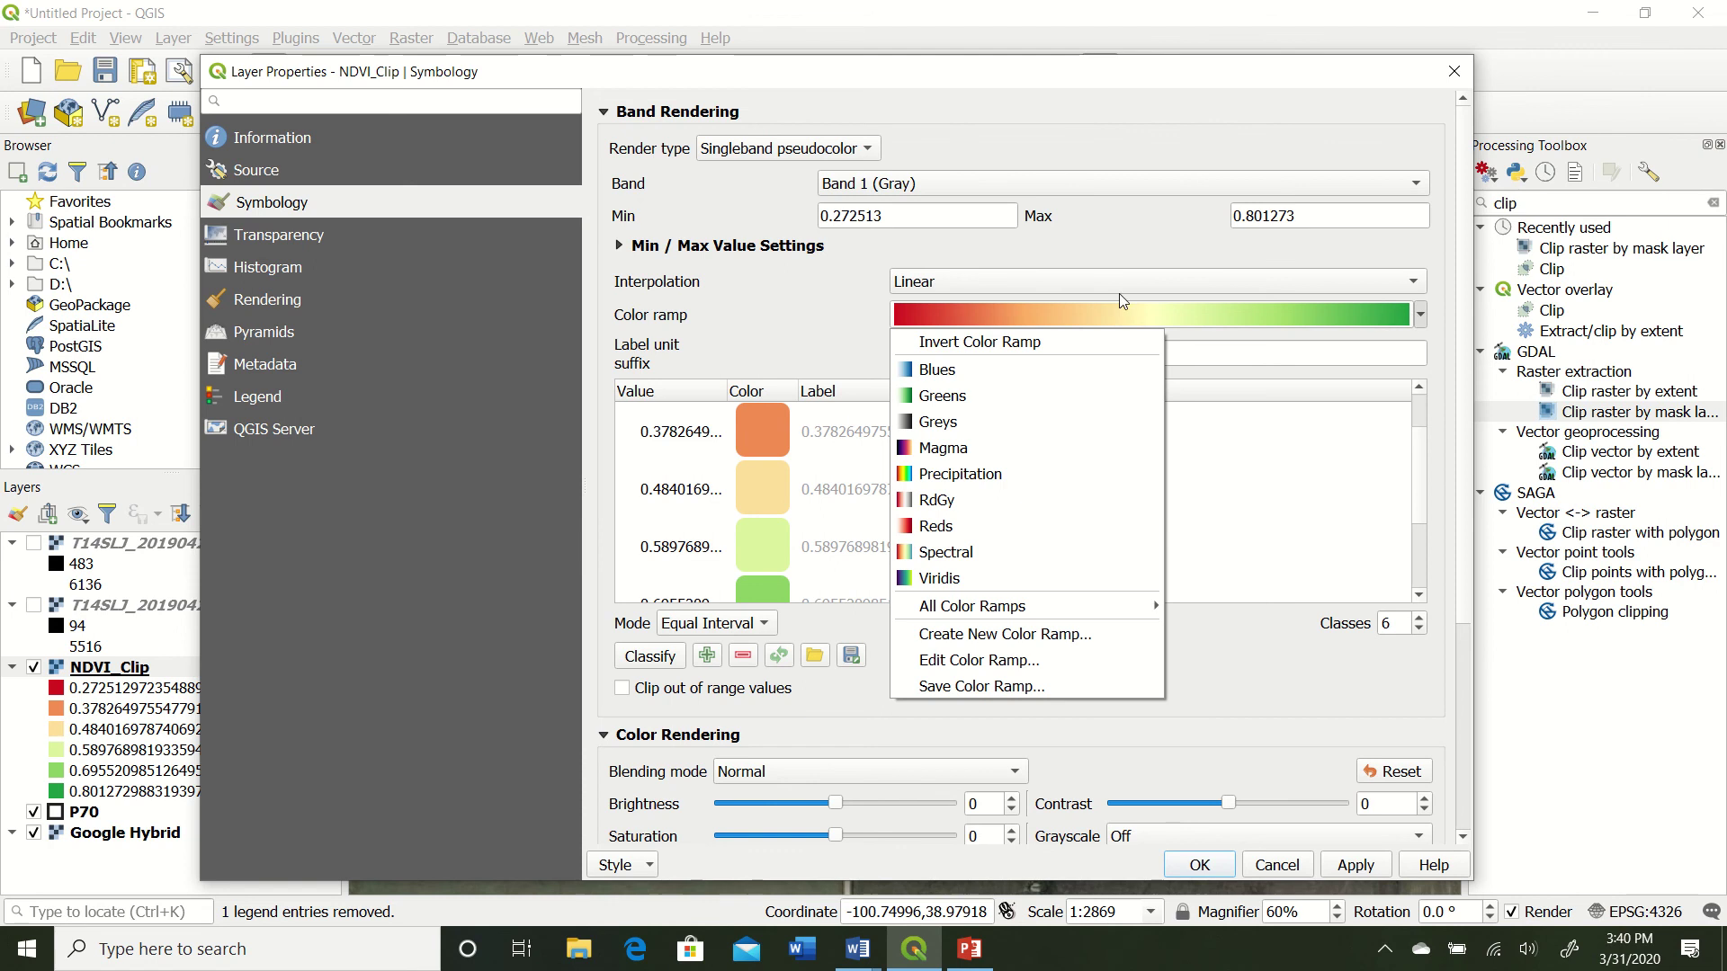
pyautogui.click(1026, 662)
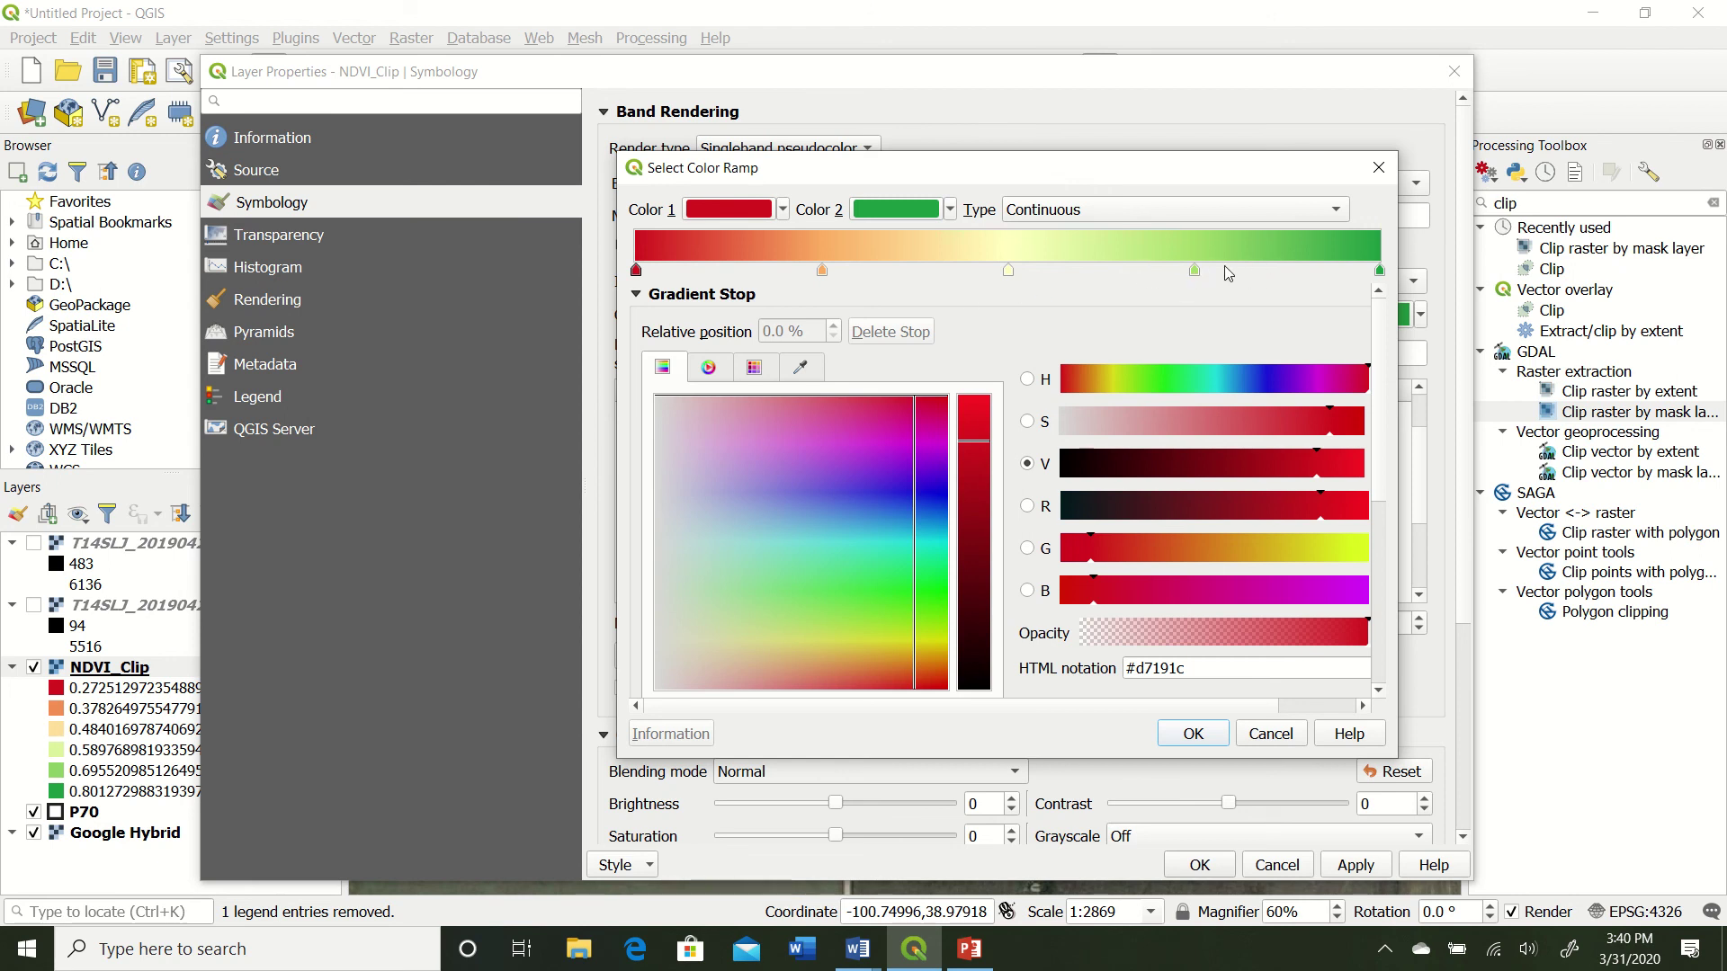
# Drag the intermediate gradient stops to about 19.9%, 40.0%, 60.3% and 80.9%
pyautogui.click(1194, 271)
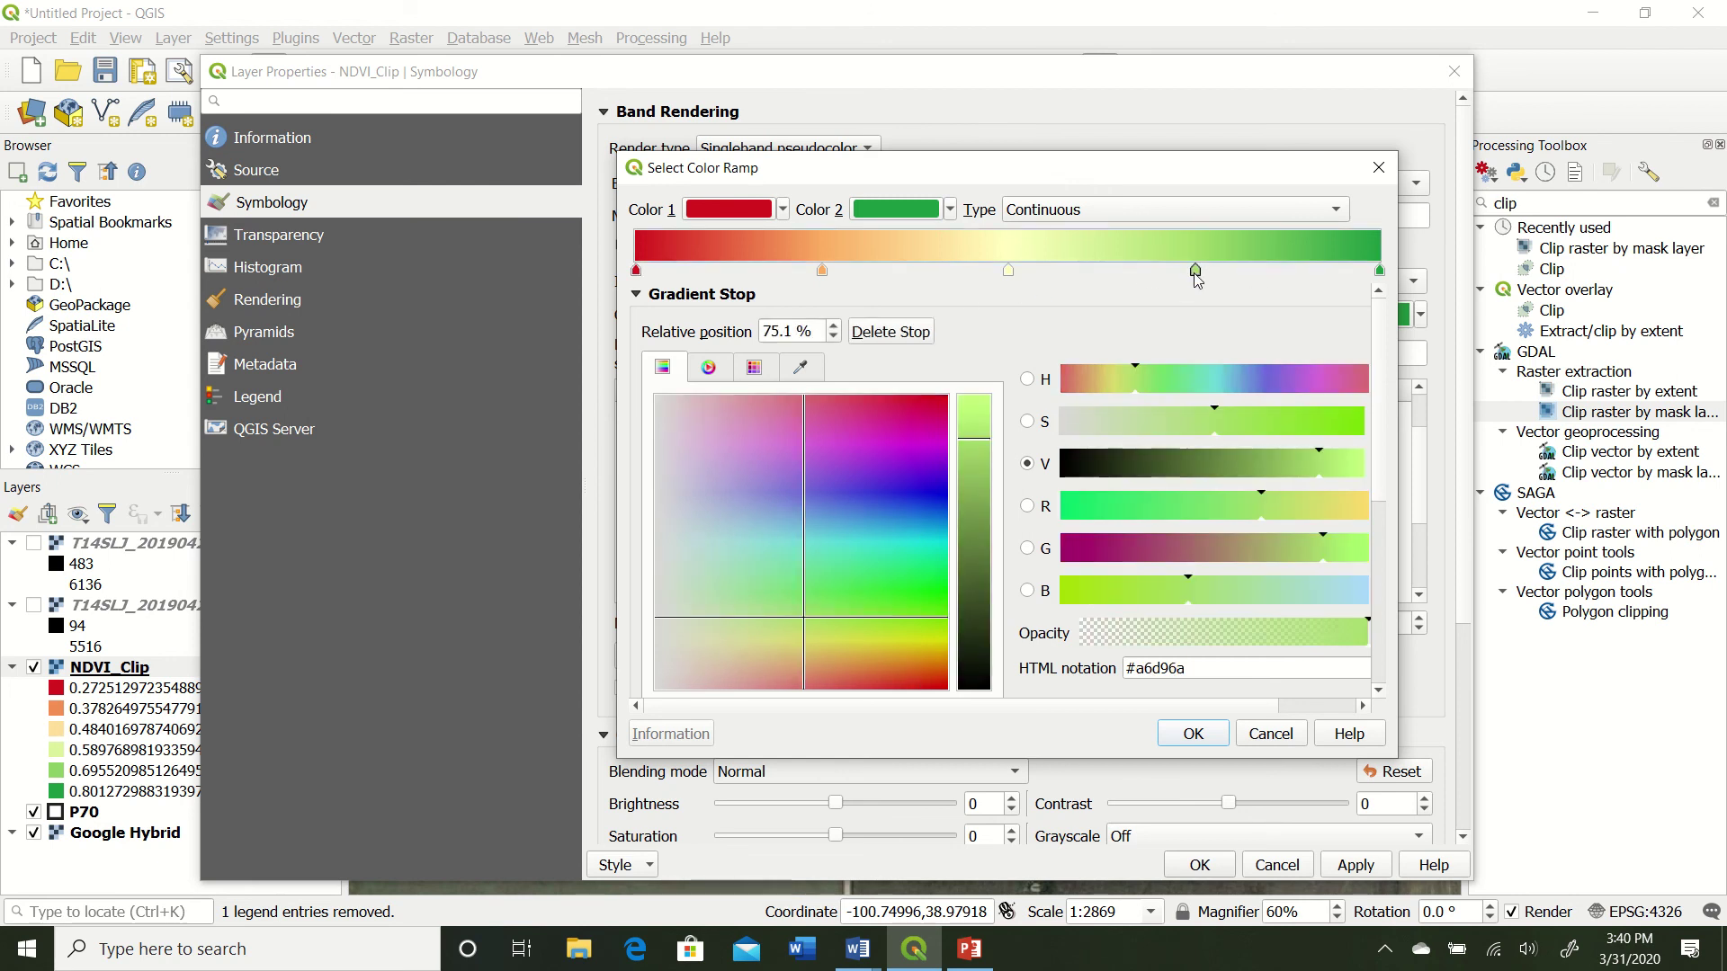
pyautogui.moveTo(1197, 275); pyautogui.dragTo(1109, 309)
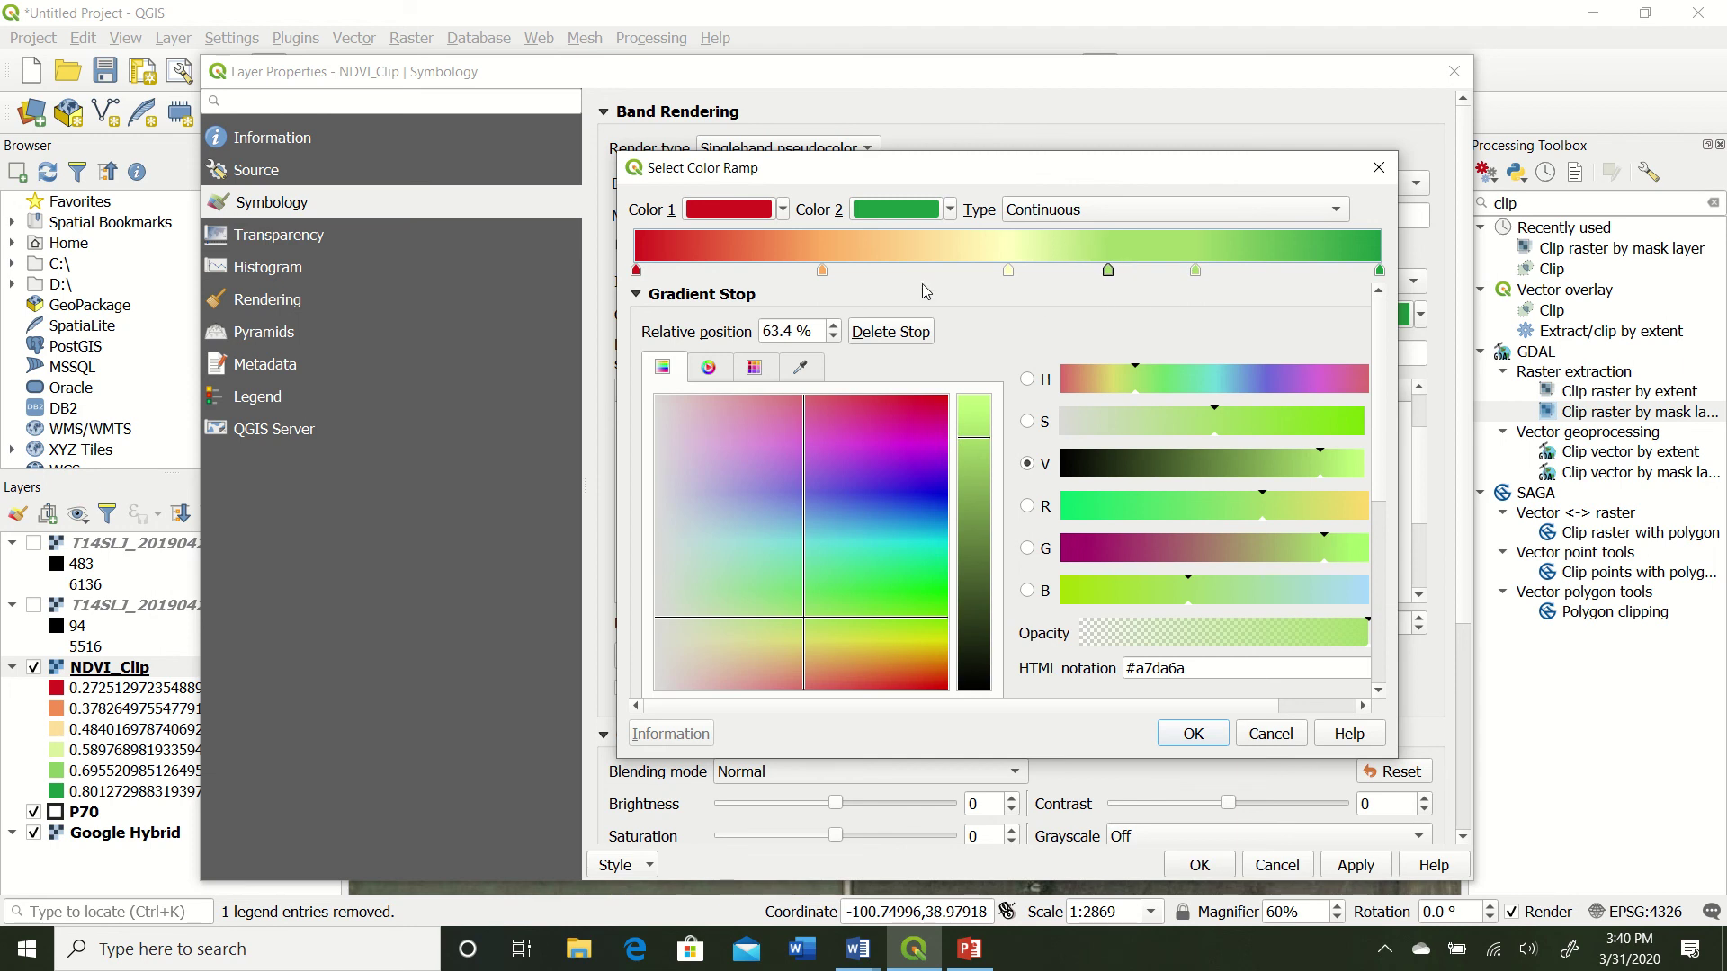
pyautogui.moveTo(822, 272); pyautogui.dragTo(770, 270)
pyautogui.moveTo(1009, 272); pyautogui.dragTo(922, 295)
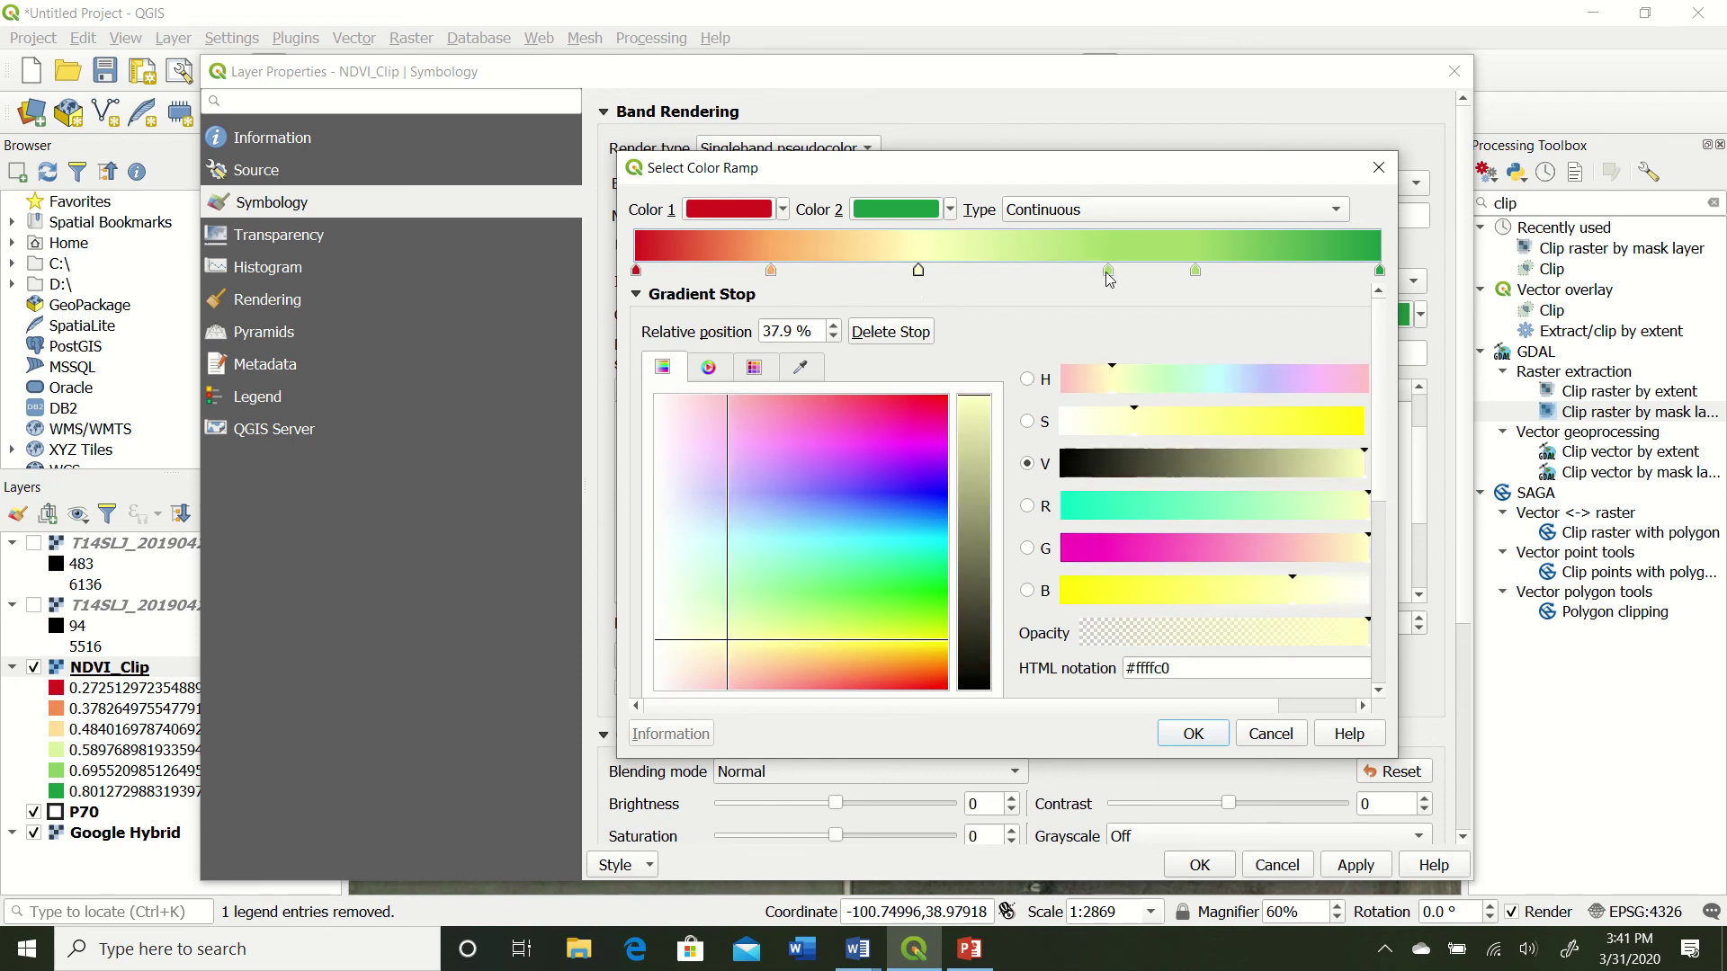
pyautogui.moveTo(1108, 273); pyautogui.dragTo(1068, 272)
pyautogui.moveTo(1196, 273); pyautogui.dragTo(1241, 277)
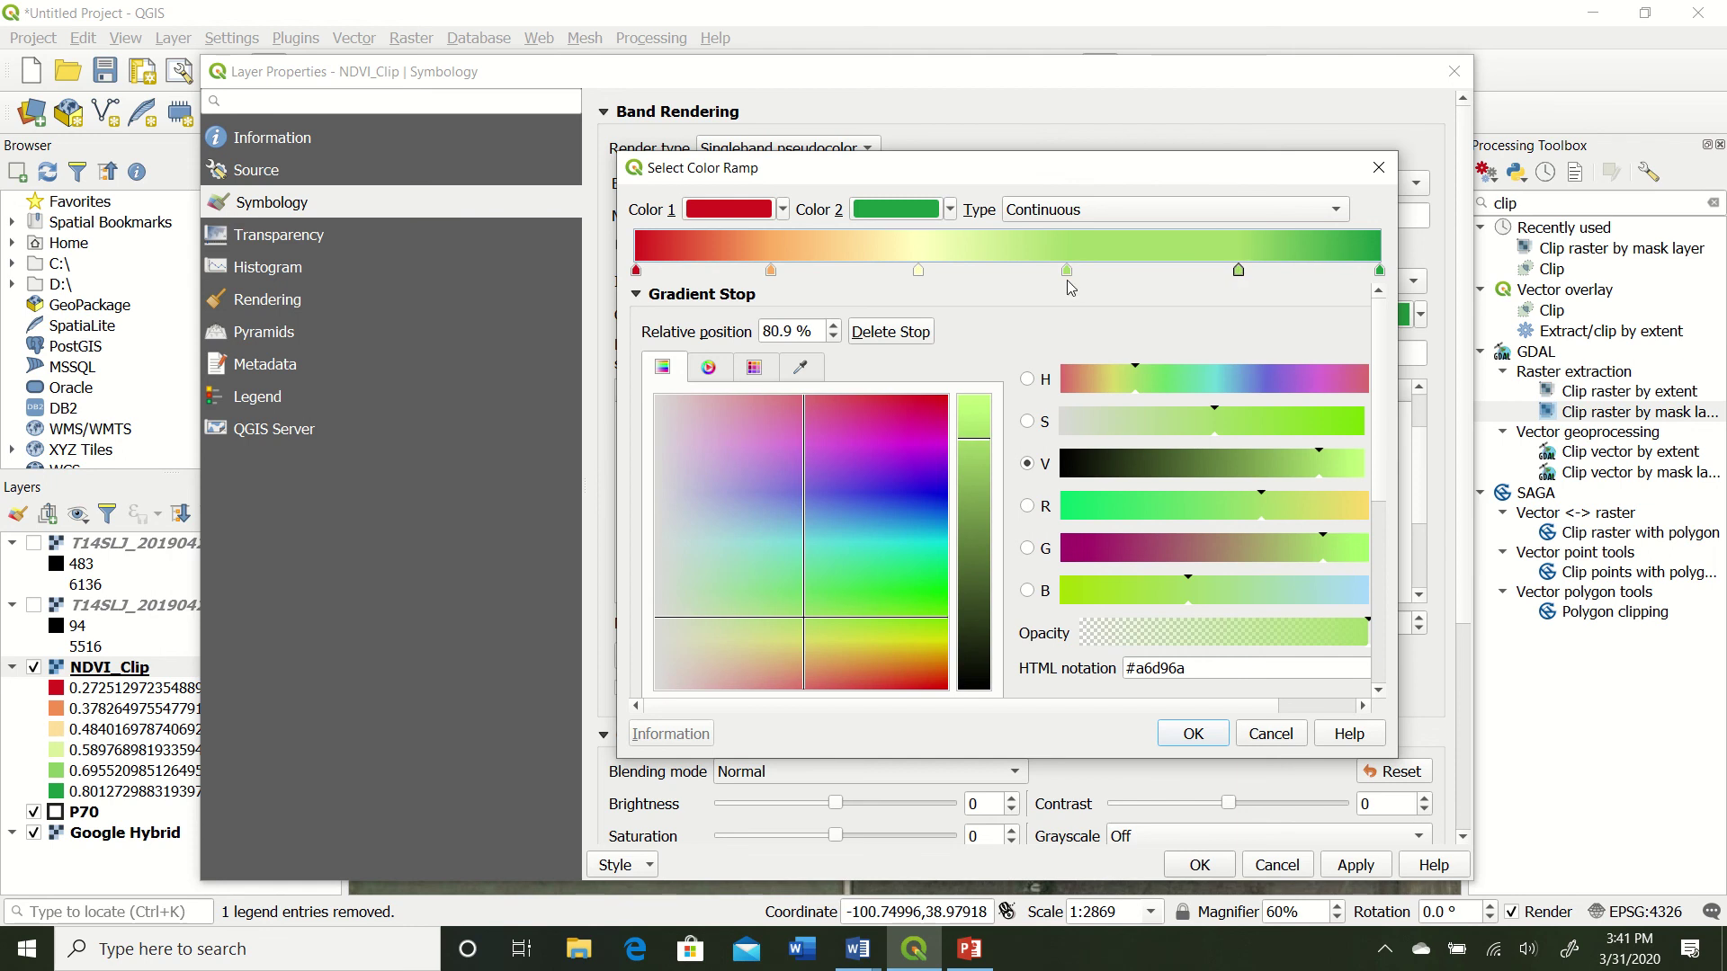
pyautogui.moveTo(1066, 273); pyautogui.dragTo(1087, 281)
pyautogui.moveTo(919, 274); pyautogui.dragTo(935, 277)
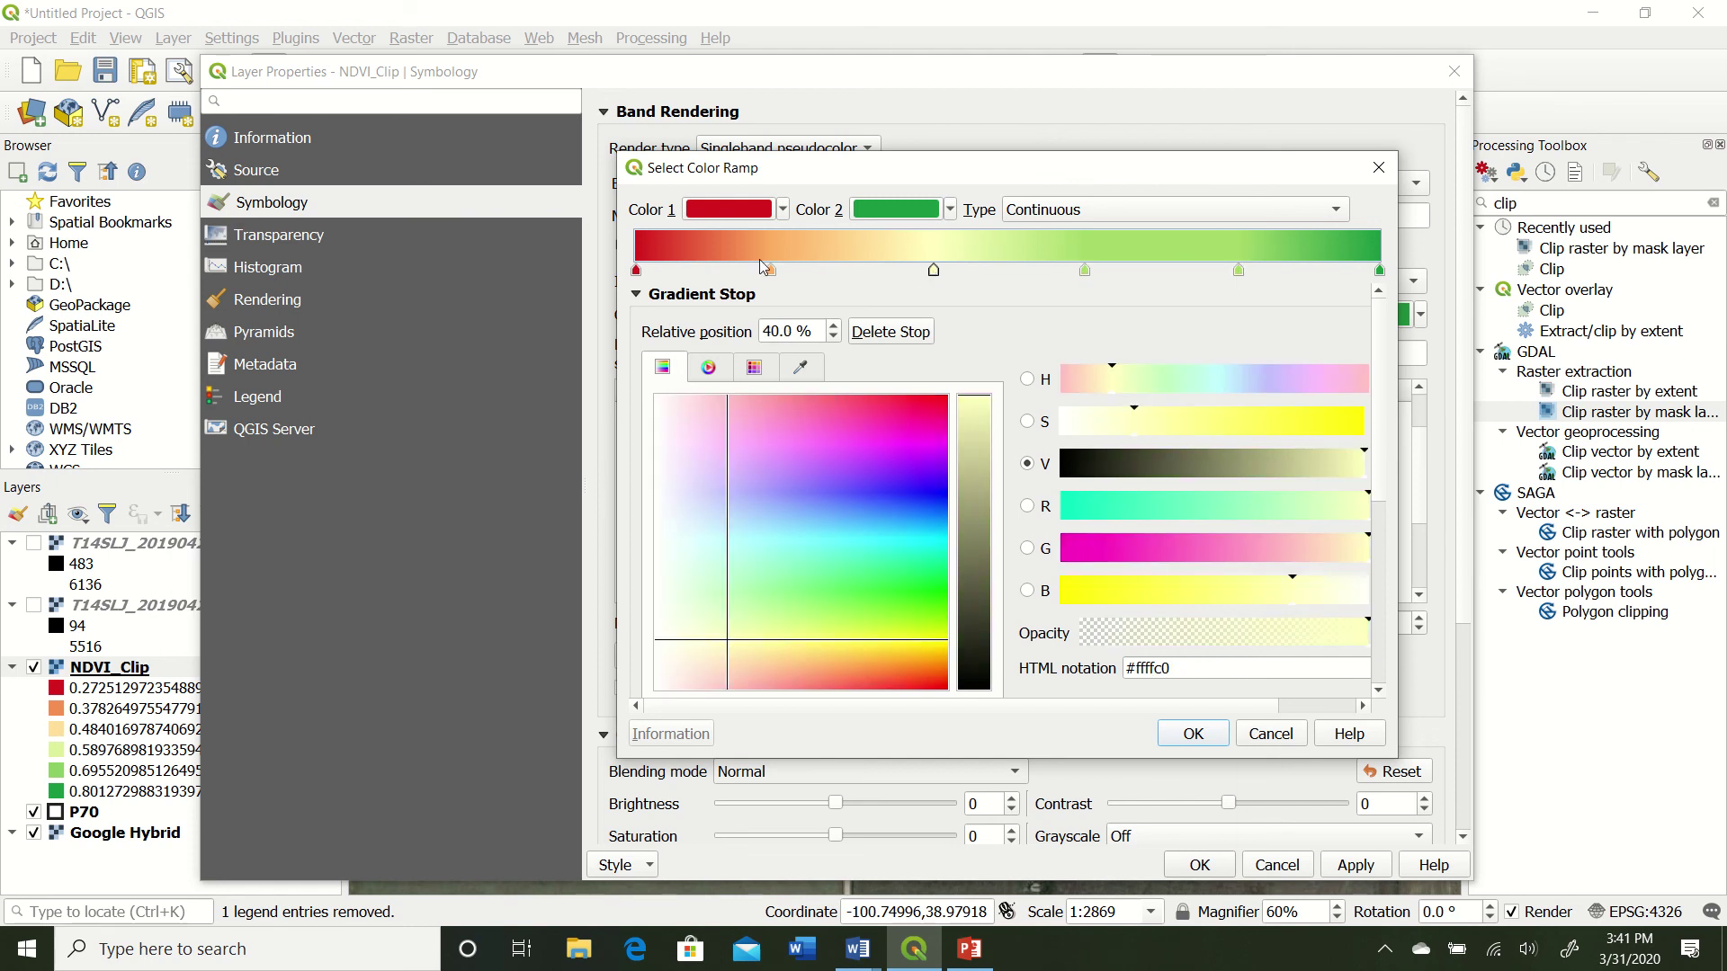
pyautogui.moveTo(771, 272); pyautogui.dragTo(785, 275)
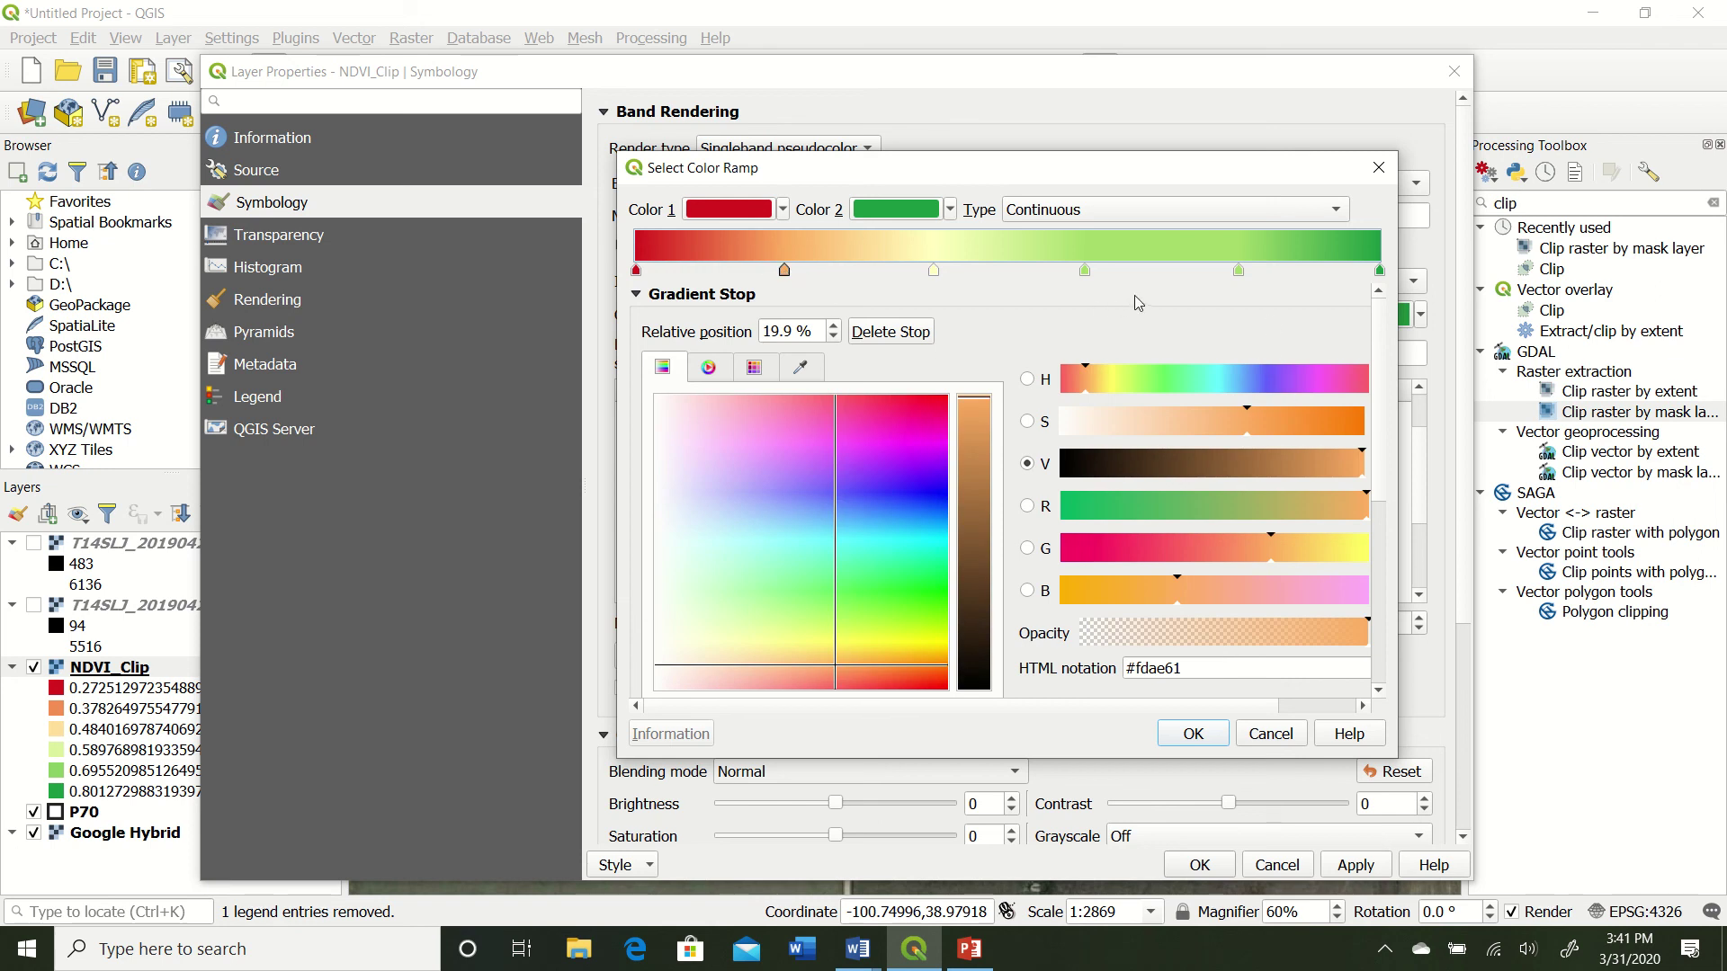
# Make the 100% end stop dark blue, the 80.9% stop cyan and the 60.3% stop green
pyautogui.click(1379, 271)
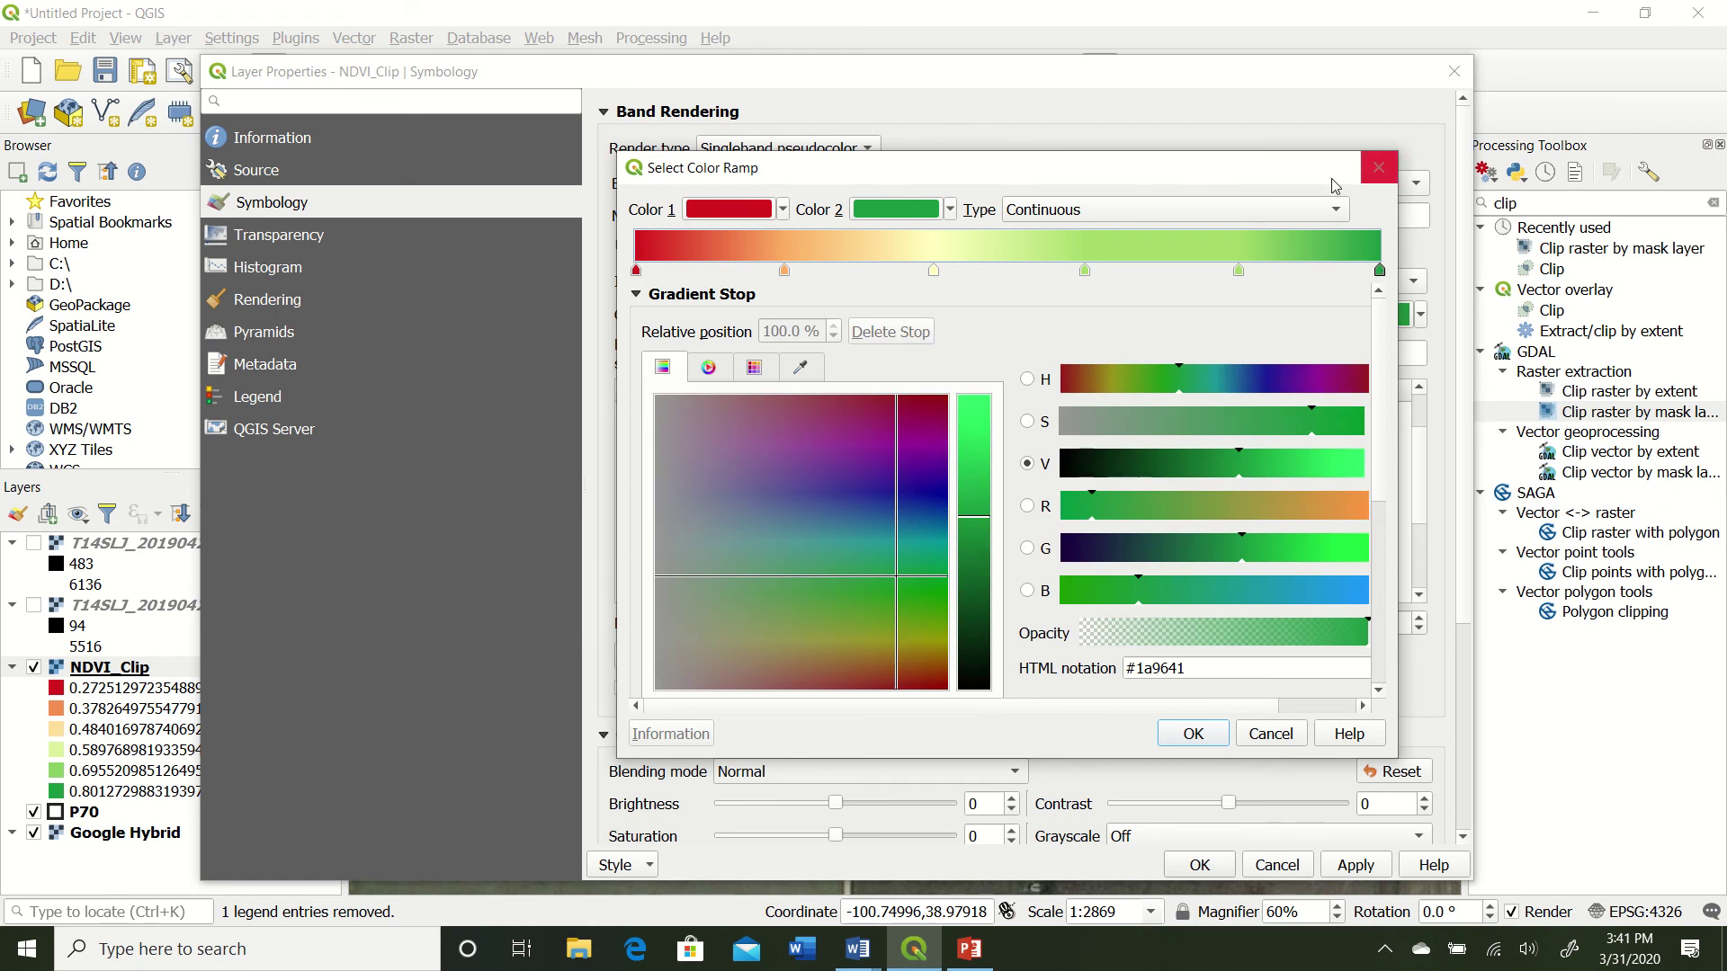
pyautogui.click(944, 498)
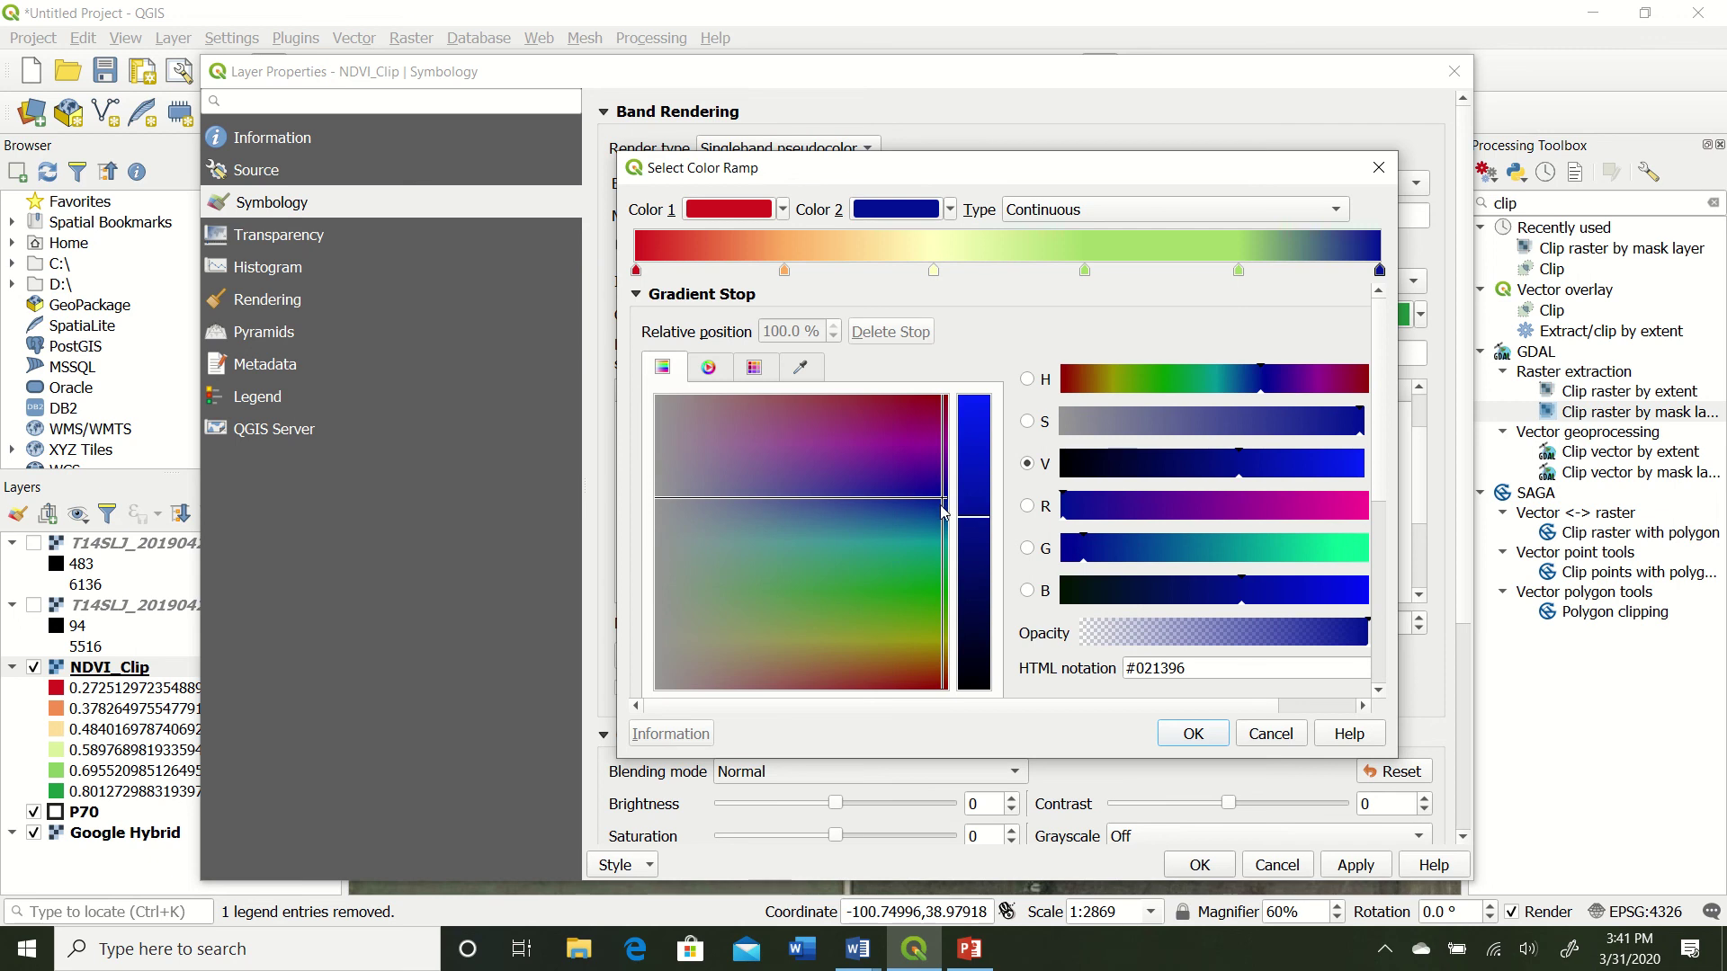
pyautogui.moveTo(985, 530)
pyautogui.mouseDown()
pyautogui.moveTo(980, 477)
pyautogui.moveTo(975, 567)
pyautogui.moveTo(982, 432)
pyautogui.moveTo(979, 648)
pyautogui.moveTo(981, 487)
pyautogui.mouseUp()
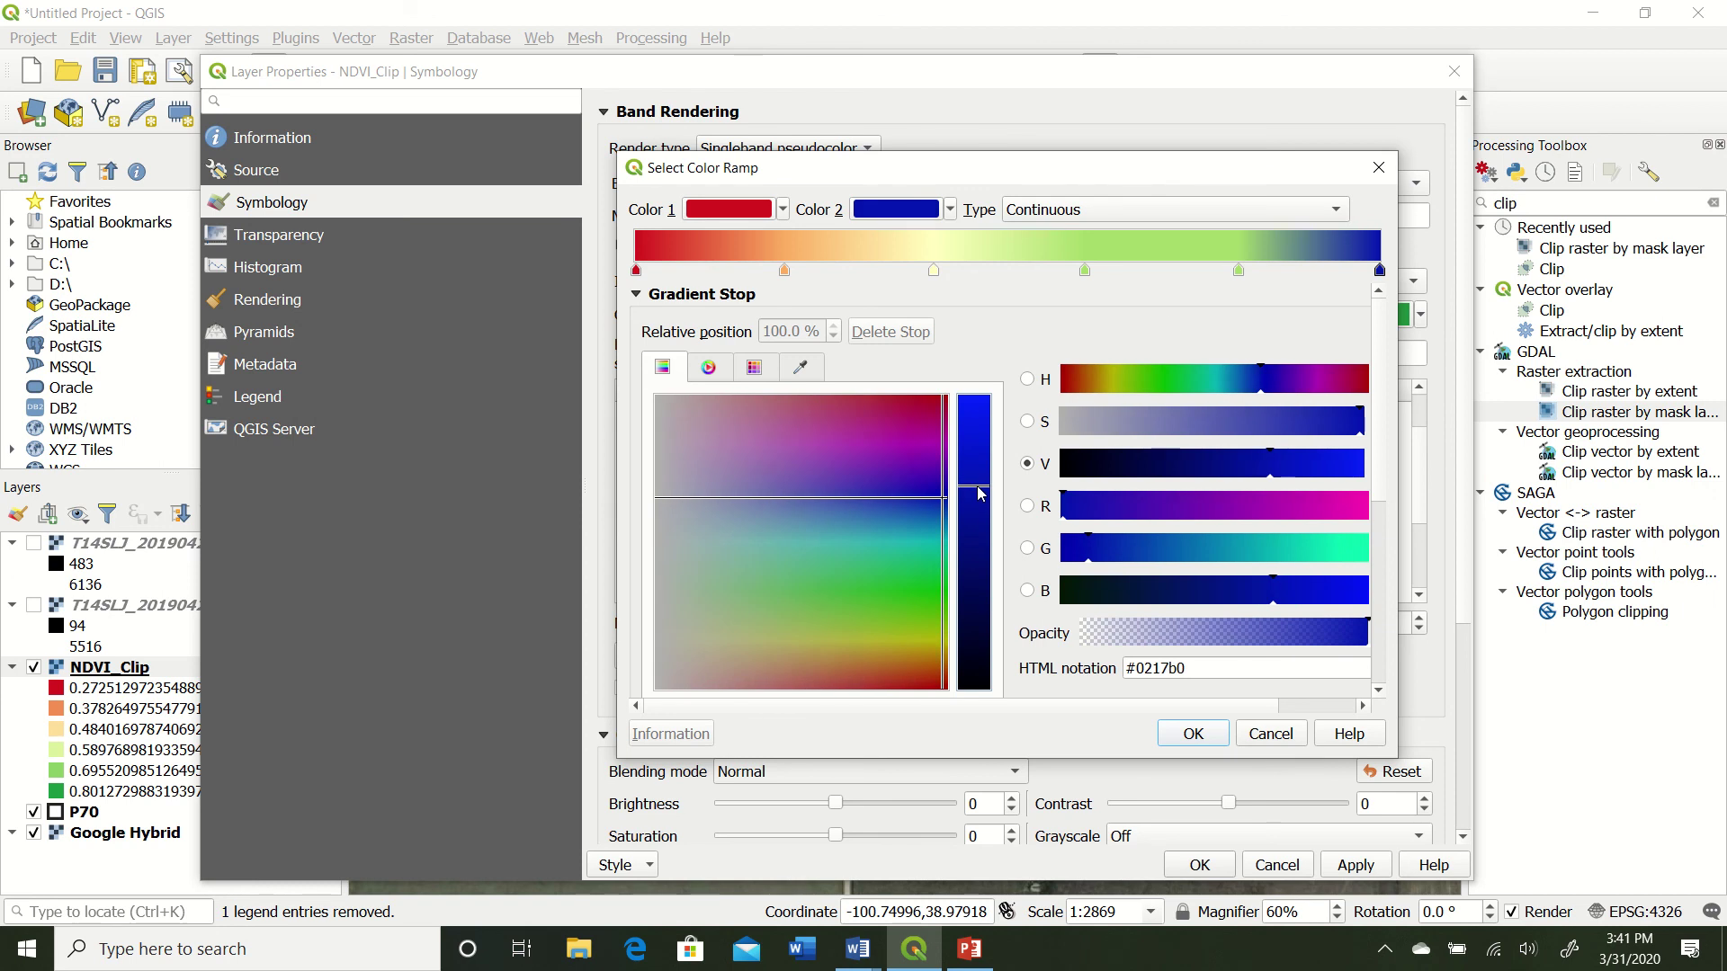
pyautogui.click(1239, 271)
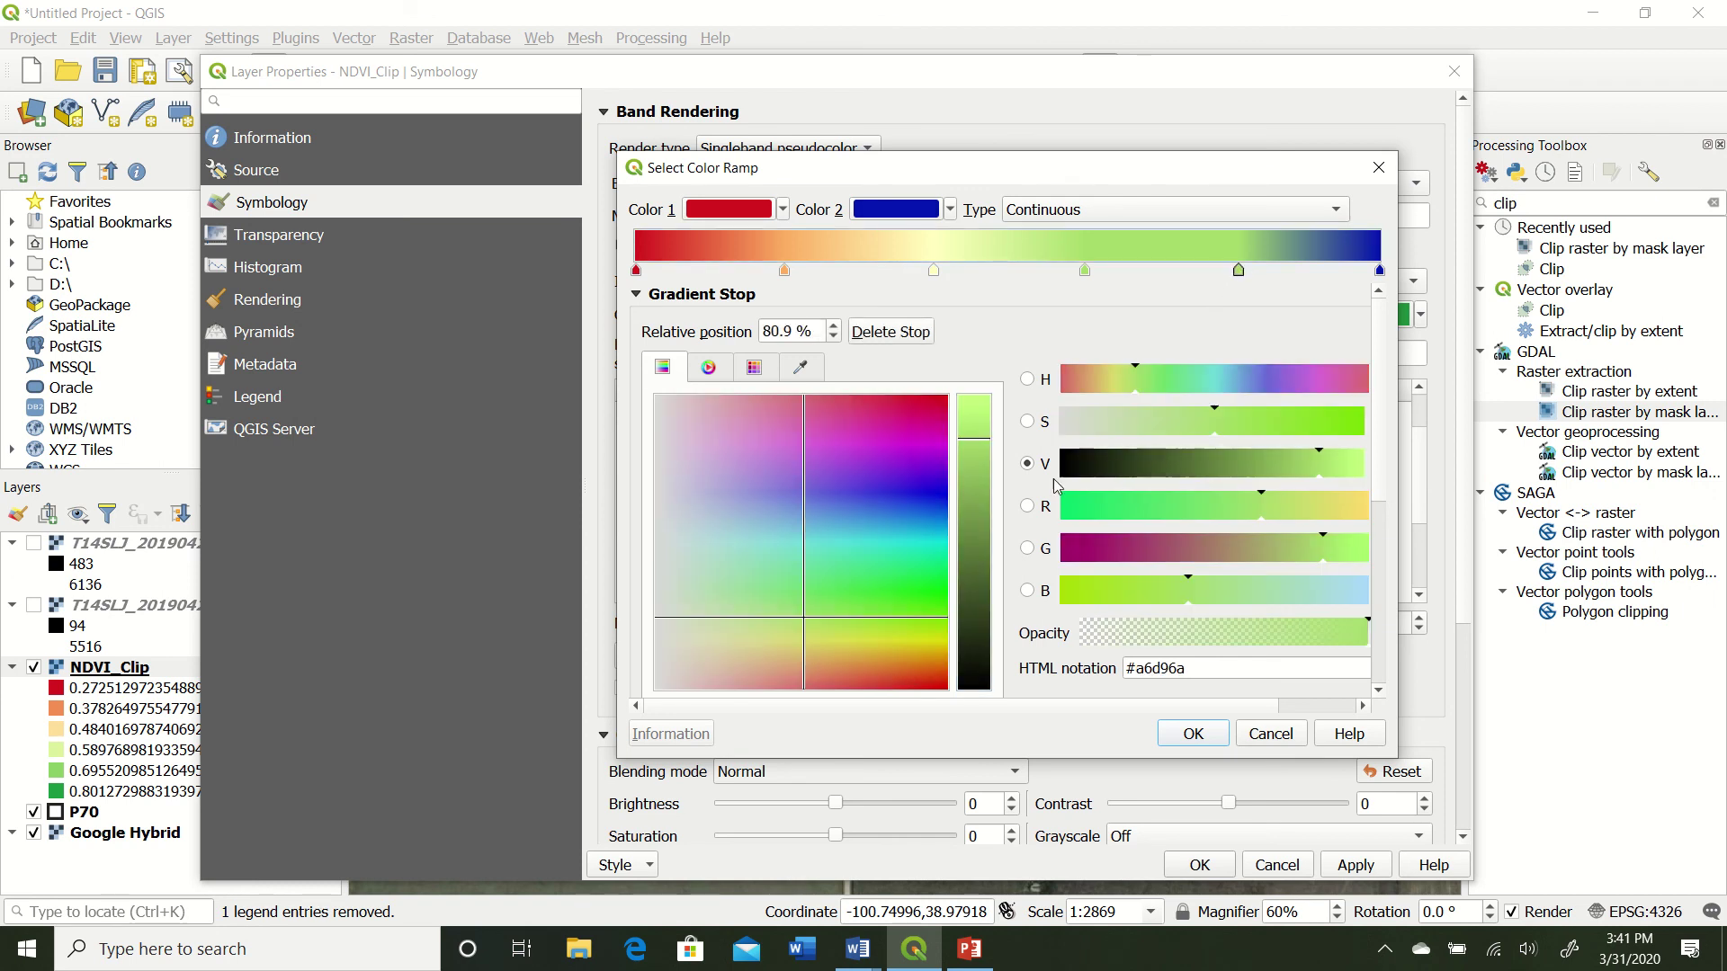
pyautogui.click(945, 543)
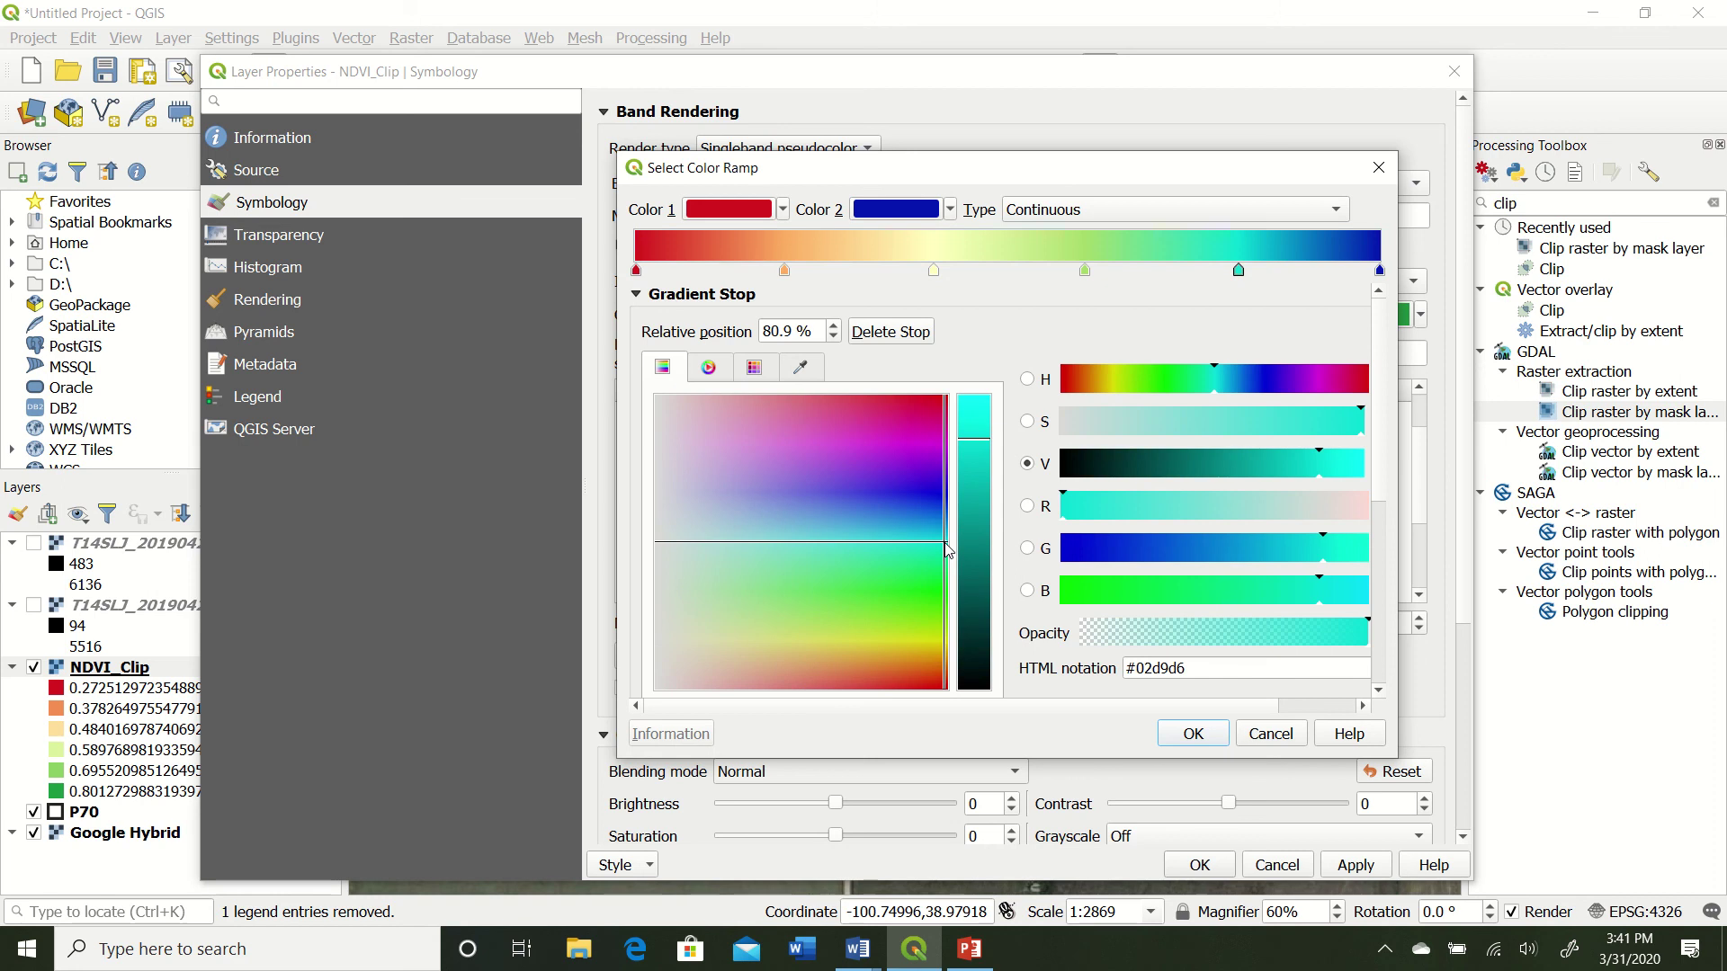
pyautogui.click(1085, 271)
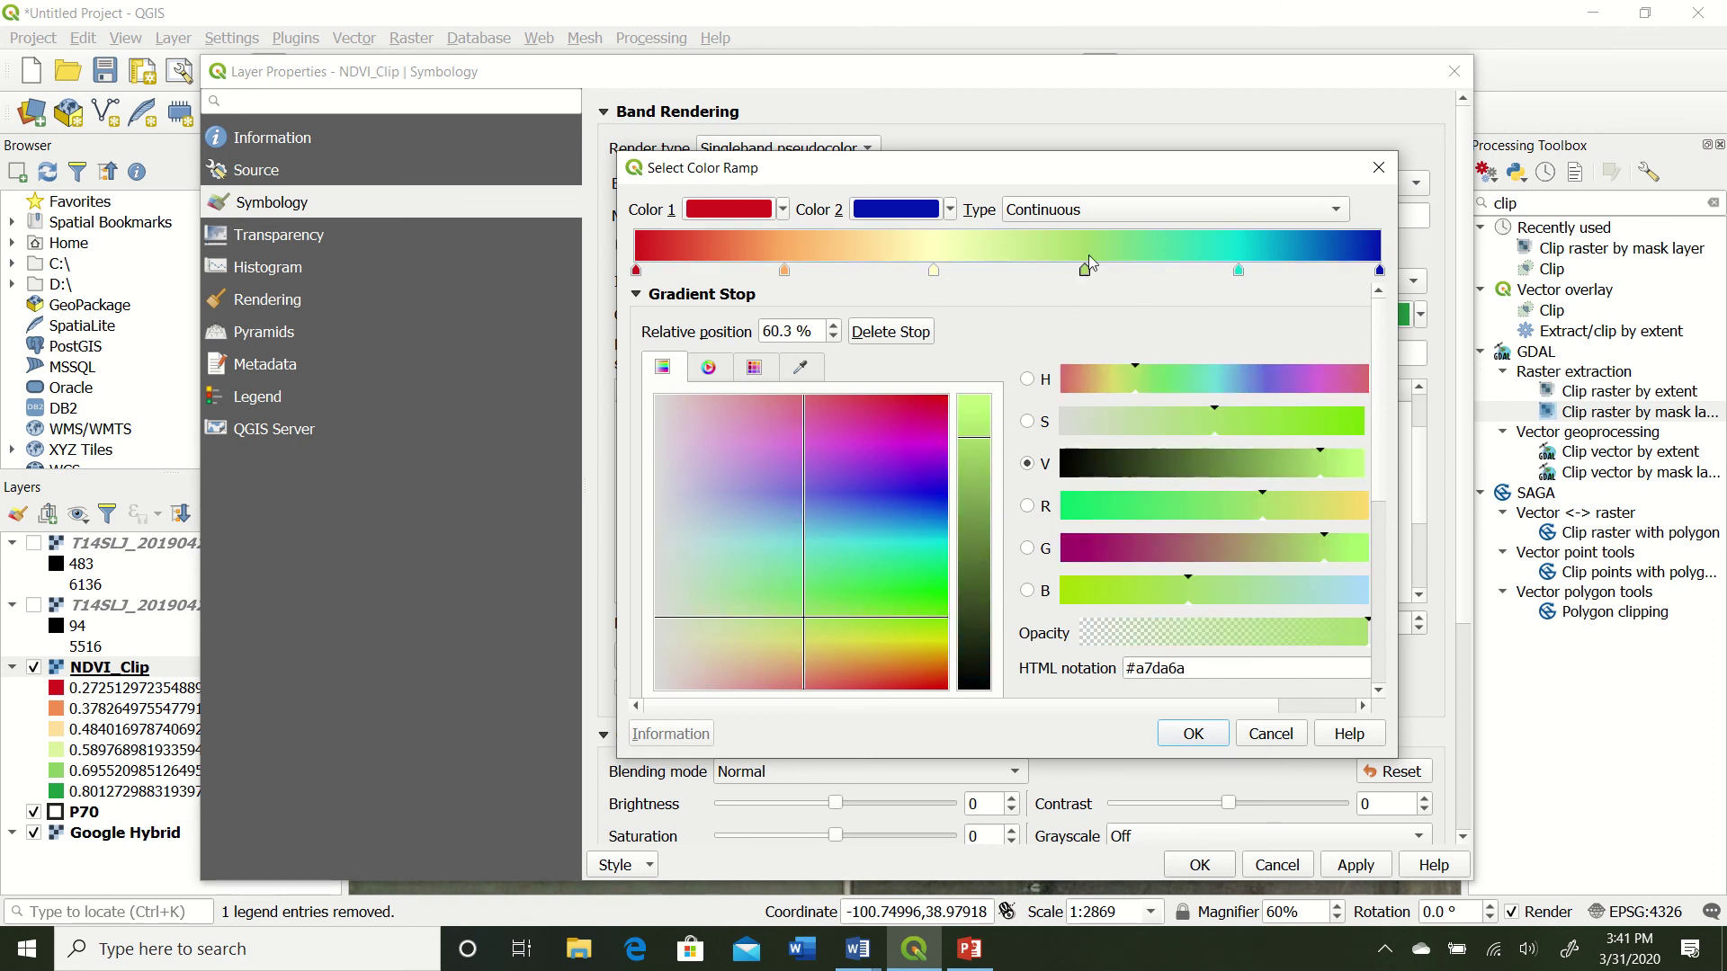
pyautogui.click(944, 589)
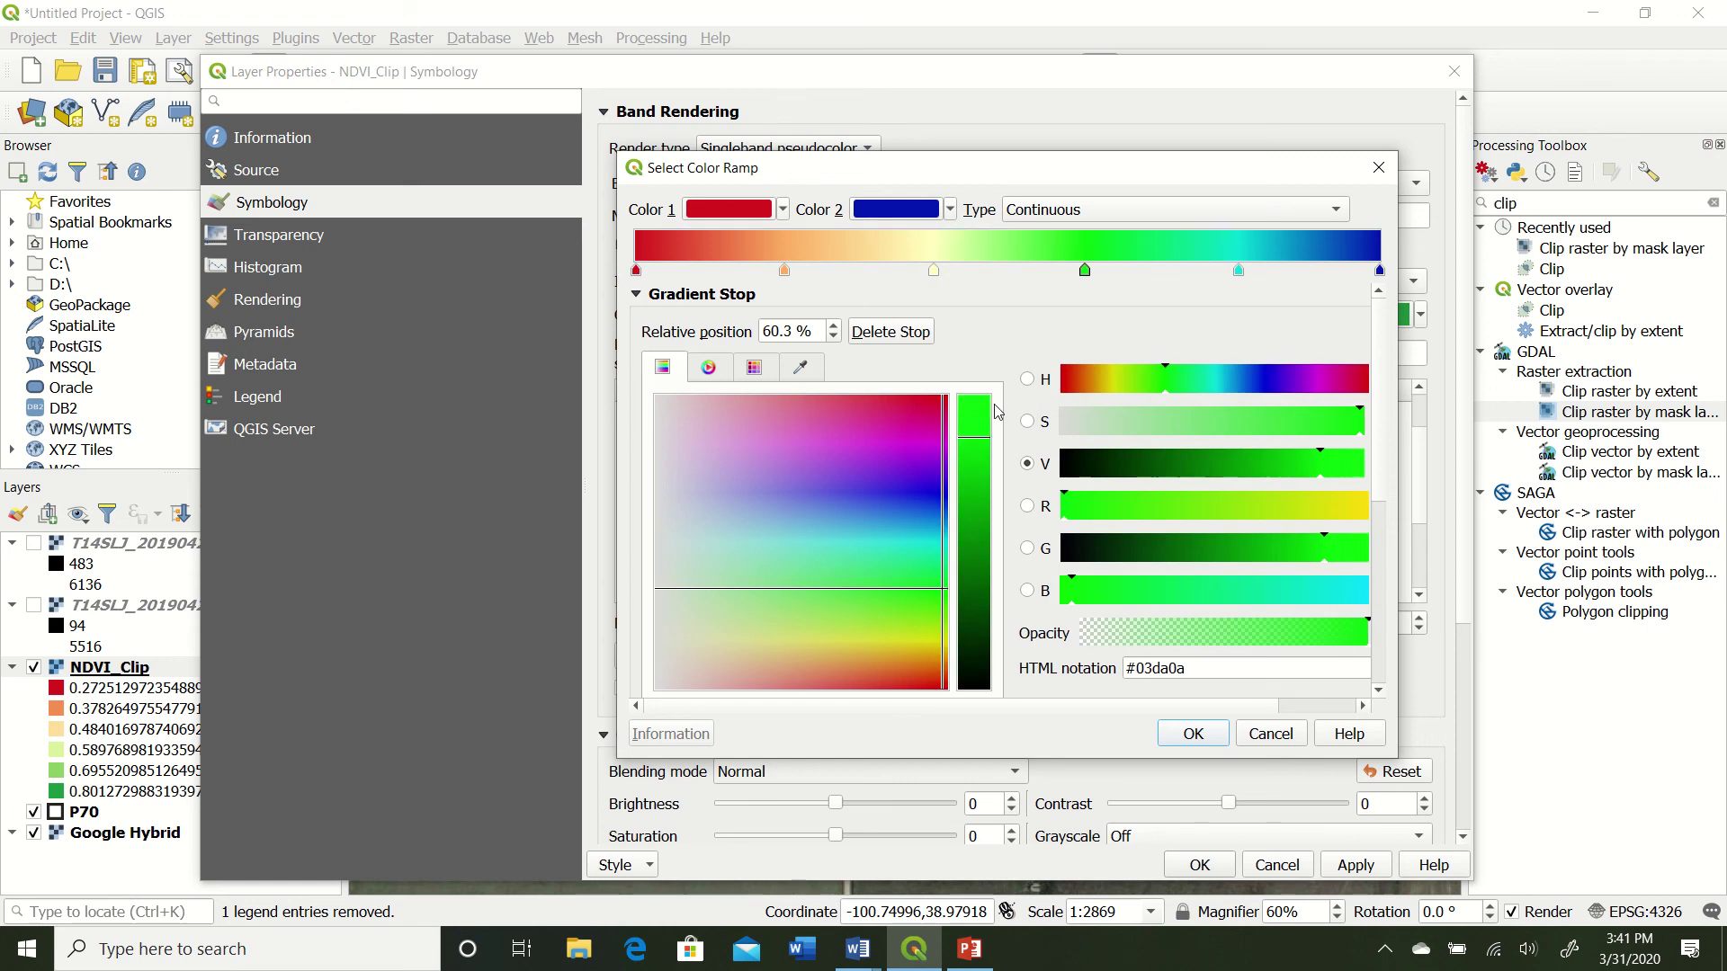
pyautogui.moveTo(983, 439)
pyautogui.mouseDown()
pyautogui.moveTo(987, 502)
pyautogui.moveTo(980, 423)
pyautogui.moveTo(983, 486)
pyautogui.moveTo(984, 439)
pyautogui.mouseUp()
# Make the 40% stop bright yellow and the 19.9% stop orange #fdbb03, and adjust the red start stop
pyautogui.click(934, 270)
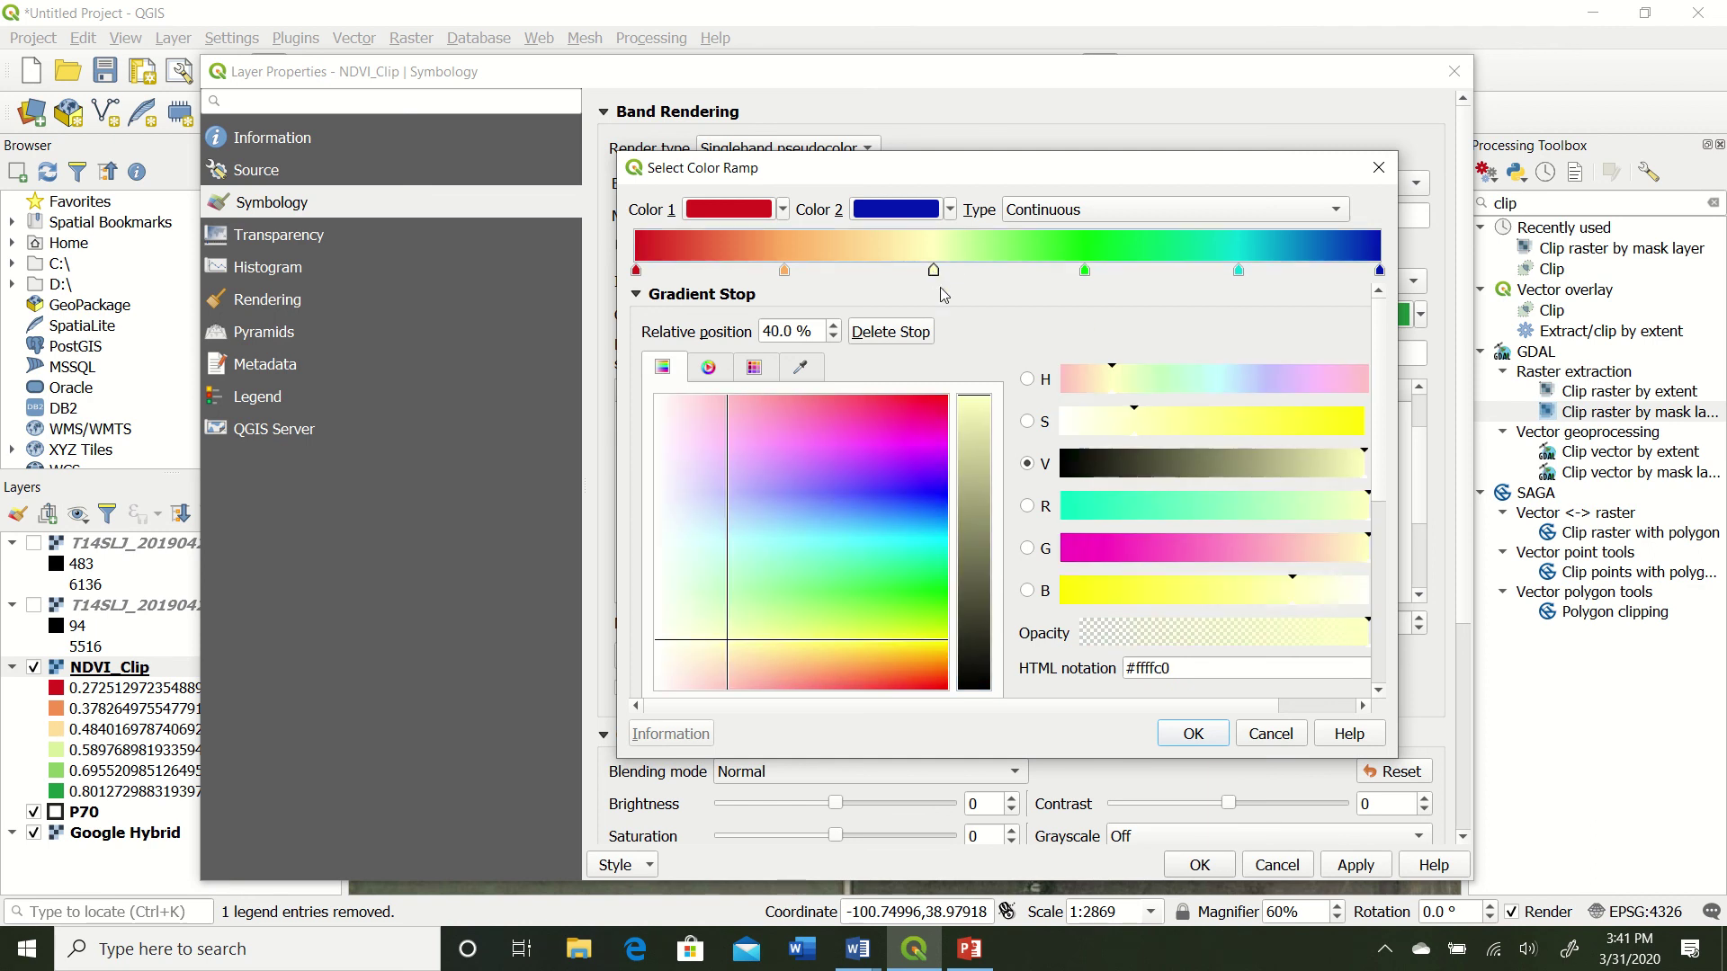
pyautogui.click(945, 638)
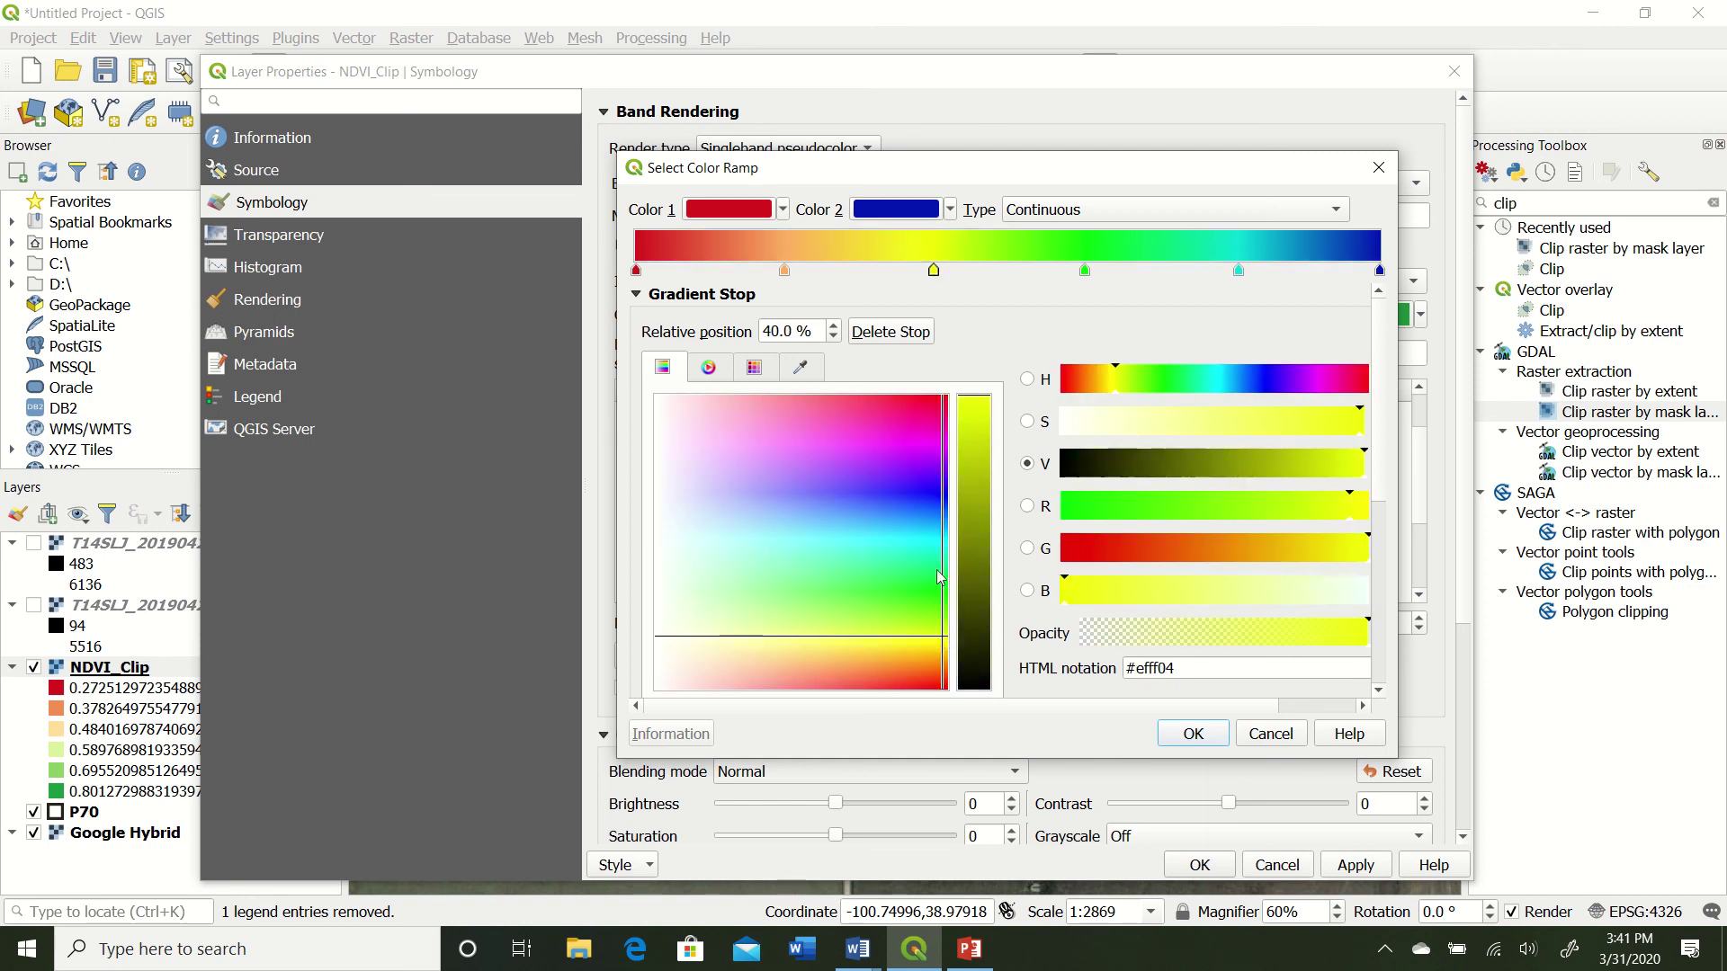
pyautogui.click(785, 270)
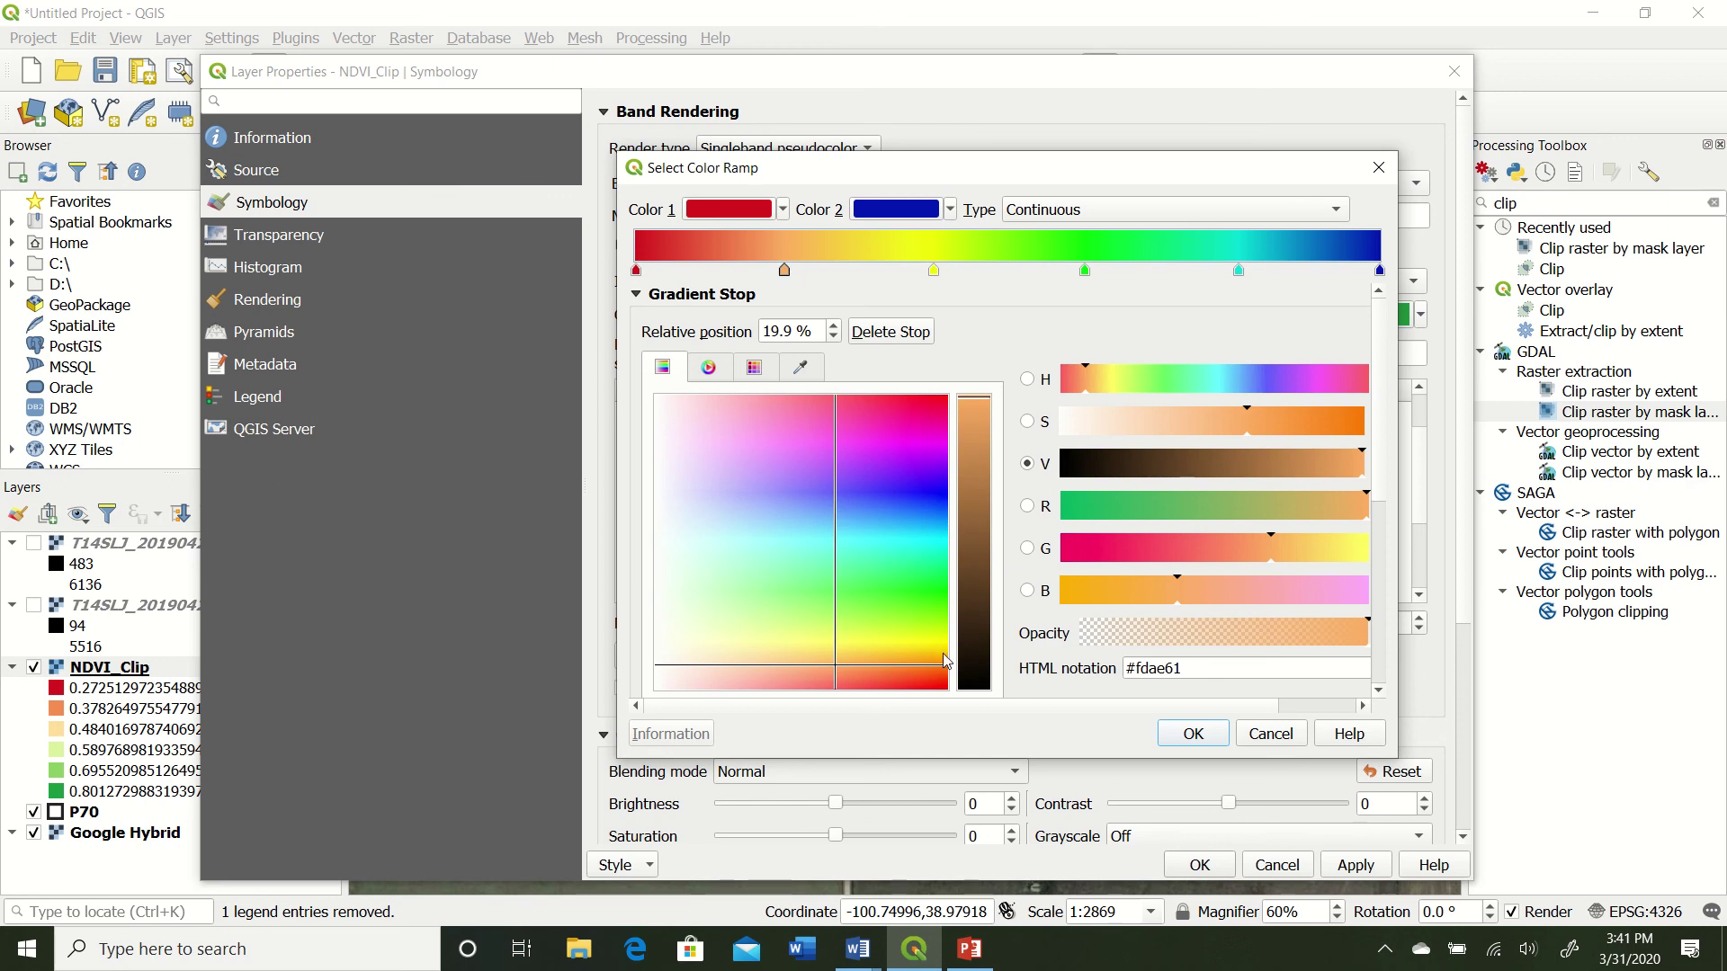
pyautogui.click(945, 653)
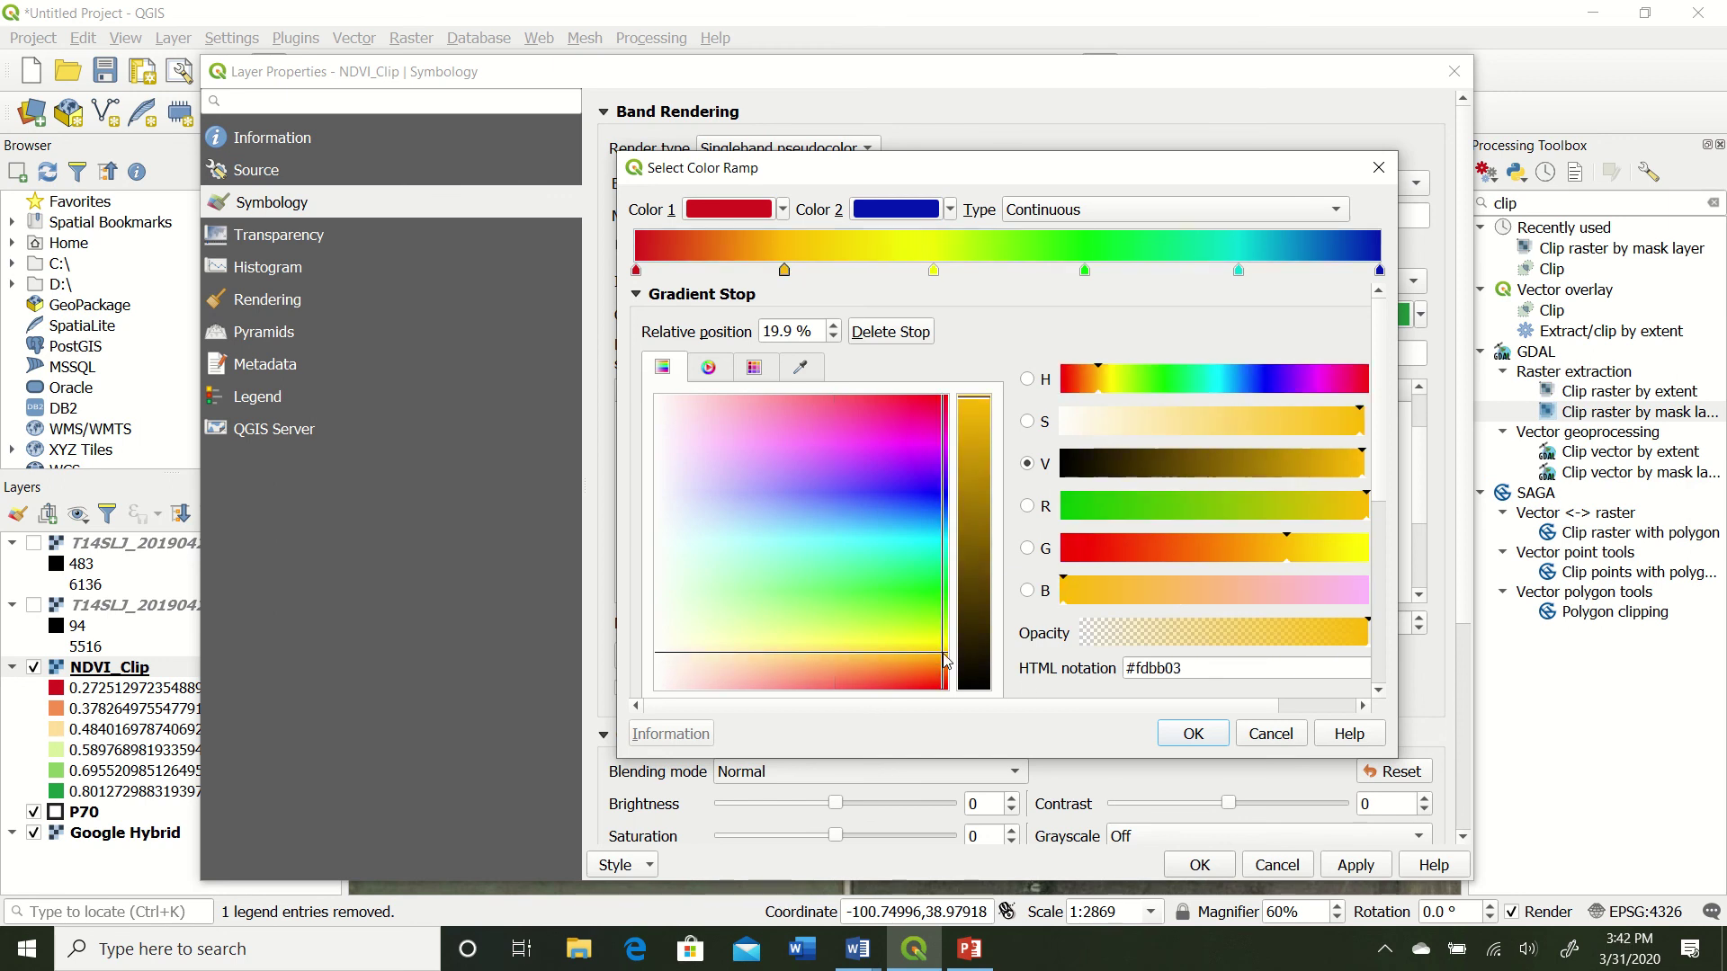
pyautogui.click(636, 270)
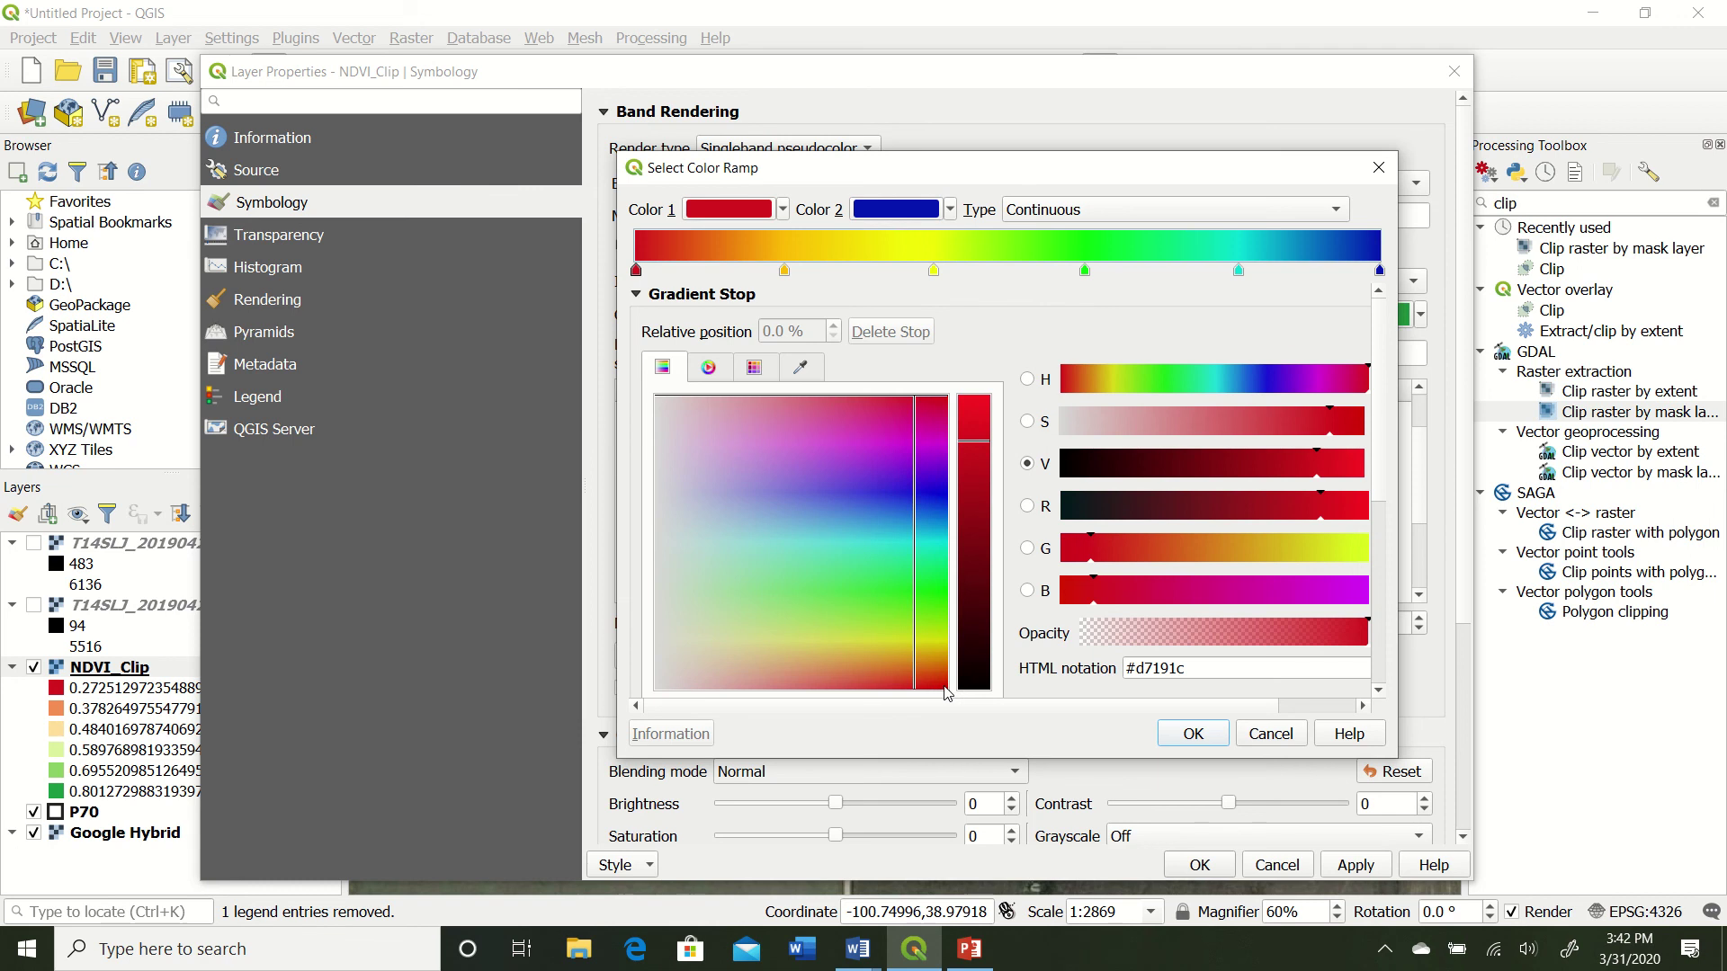
pyautogui.click(944, 683)
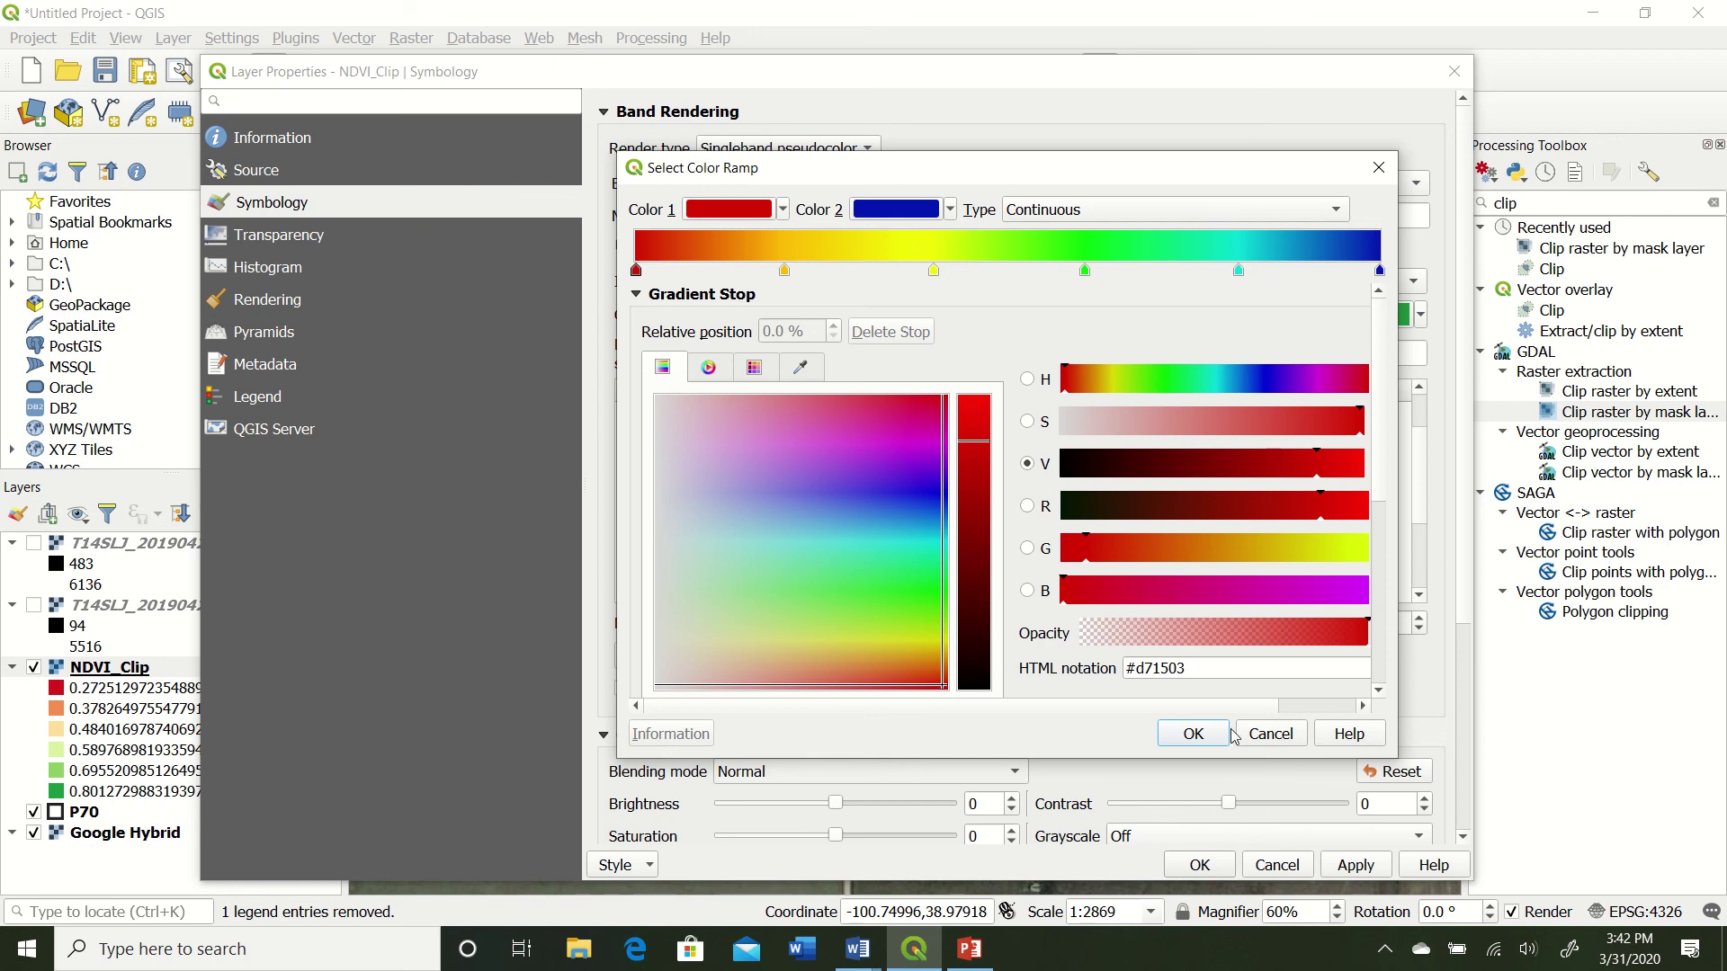
# Accept the custom red-to-blue ramp so NDVI_Clip's classes run from red to dark blue
pyautogui.click(1197, 736)
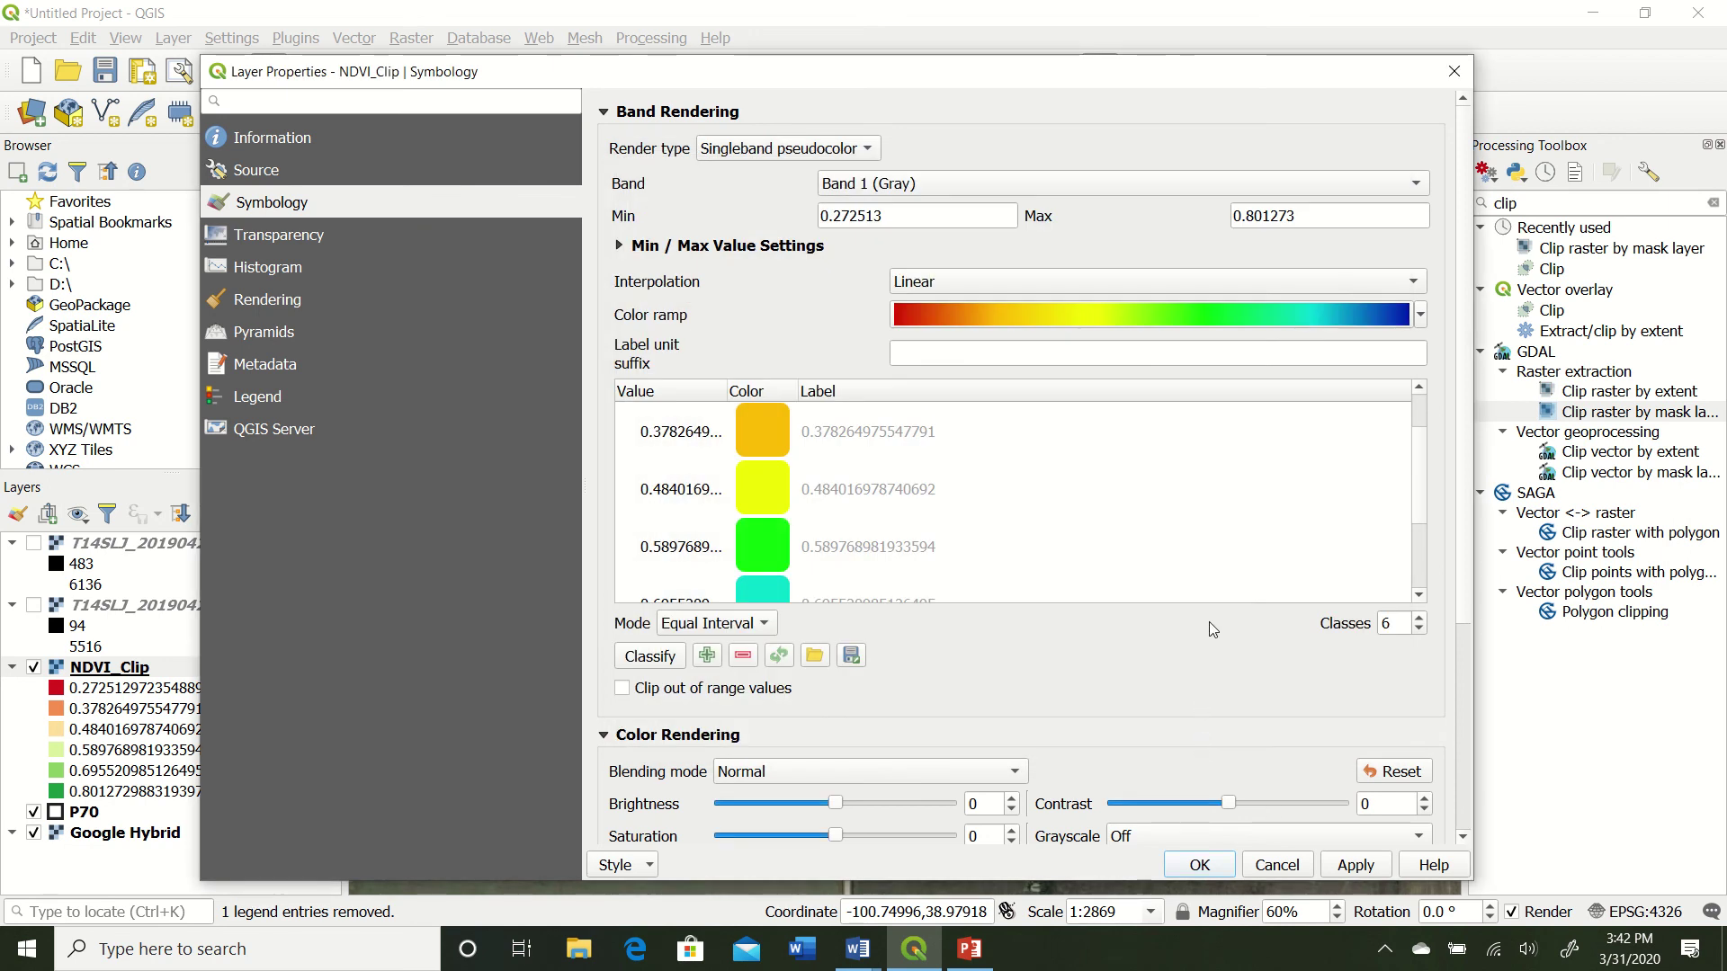
pyautogui.scroll(-3, 983, 511)
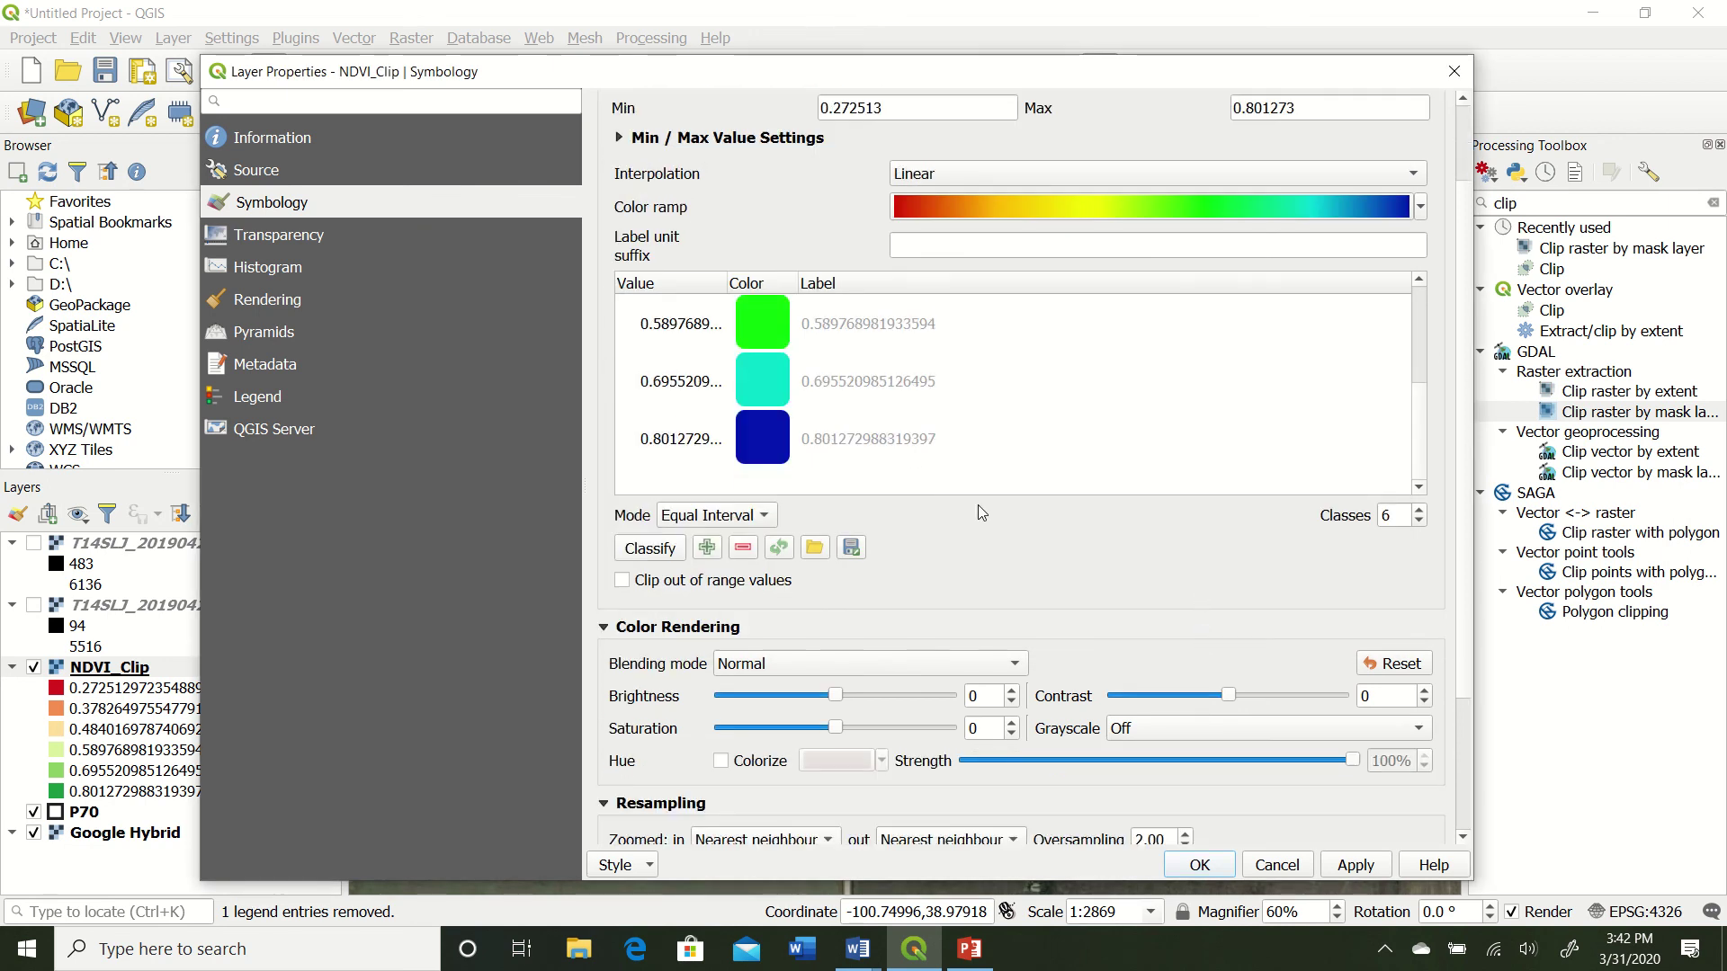
pyautogui.scroll(2, 977, 486)
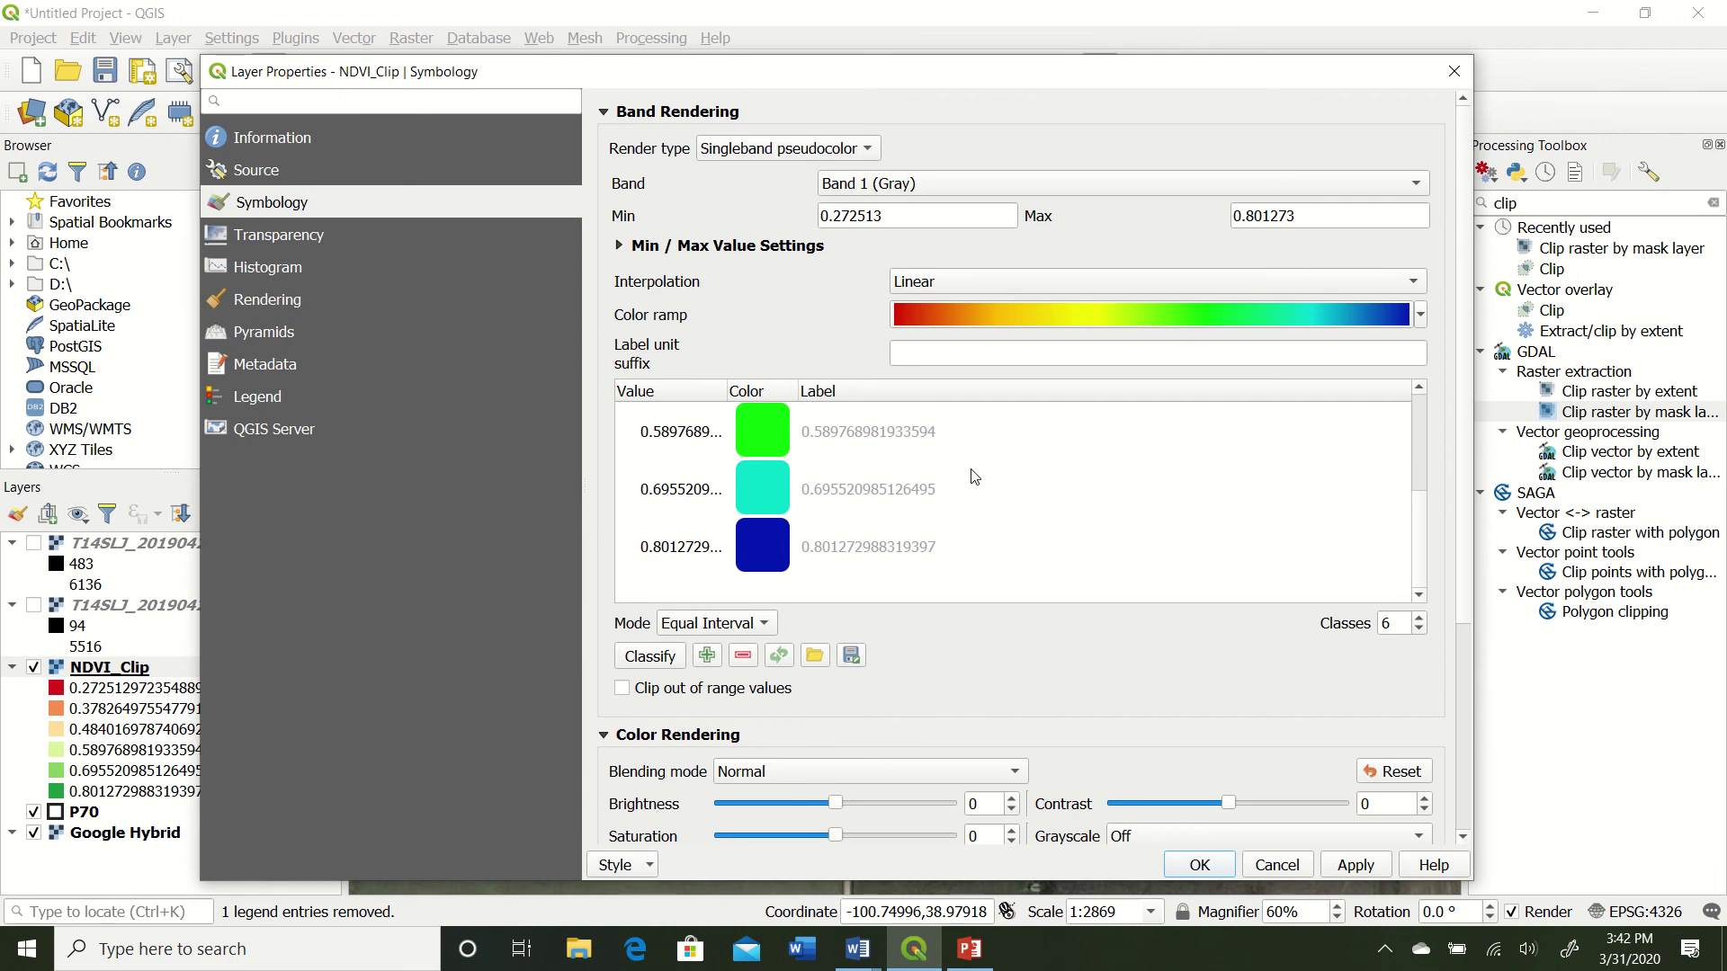
# Start saving the custom ramp under a new name, then cancel the save dialog
pyautogui.click(1422, 316)
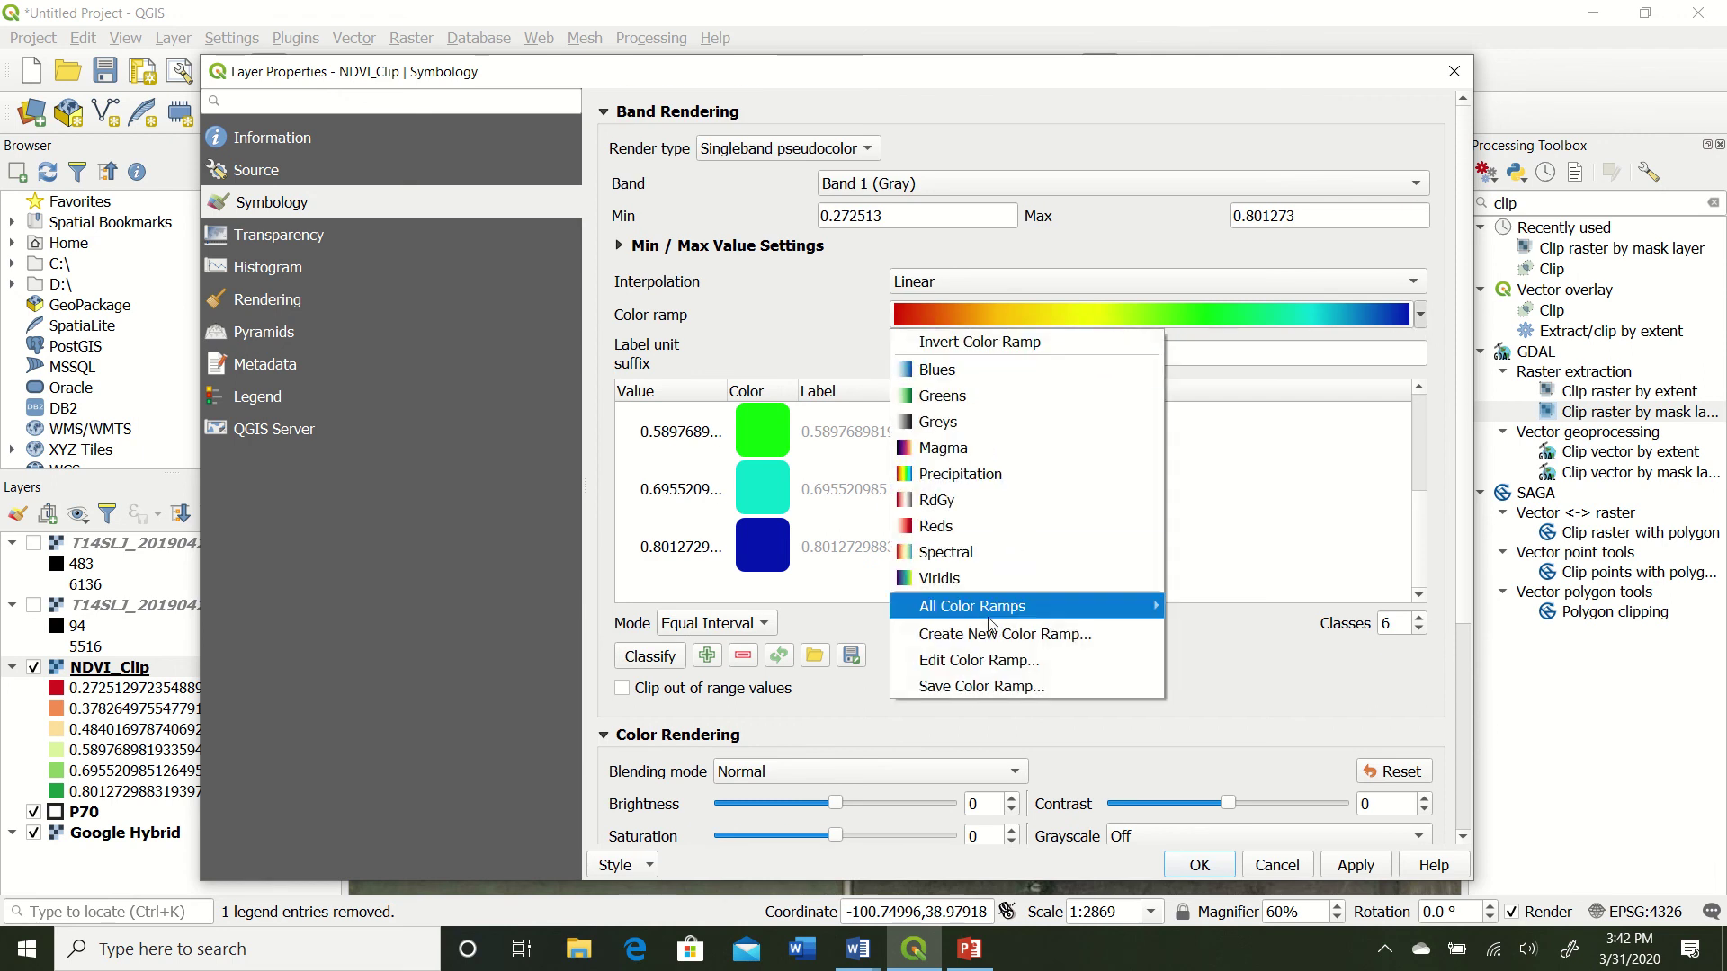
pyautogui.click(1008, 687)
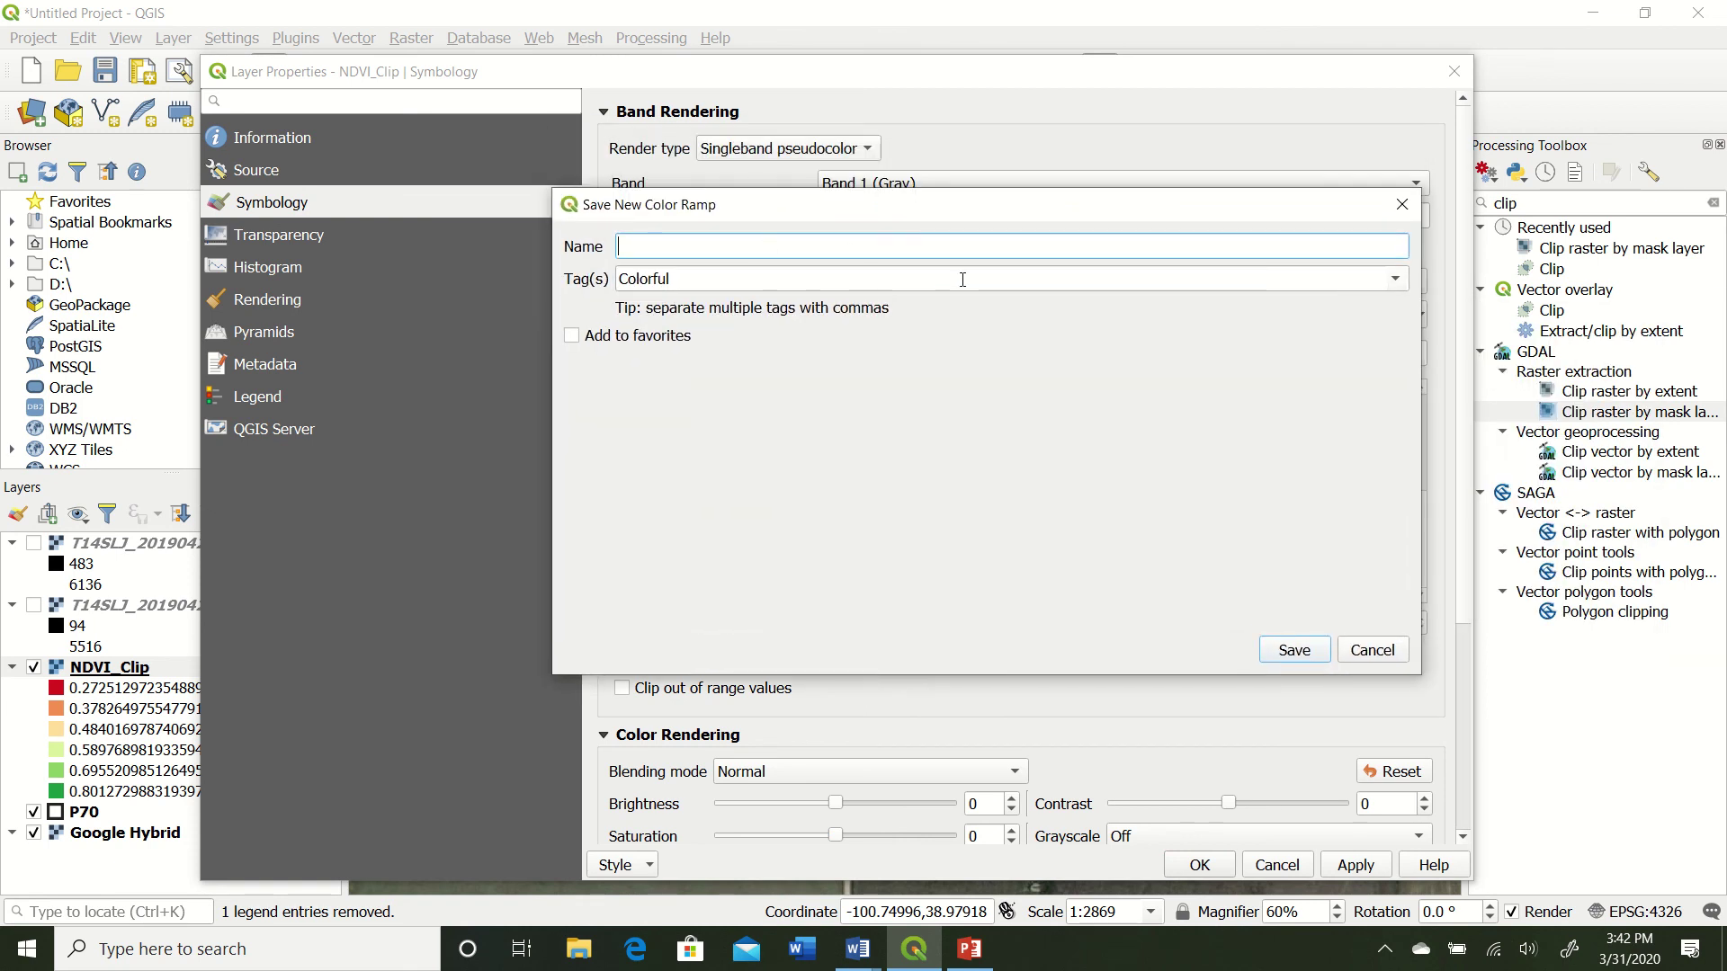
pyautogui.write('lnfnbklonl')
pyautogui.press('BackSpace')
pyautogui.press('BackSpace')
pyautogui.press('BackSpace')
pyautogui.press('BackSpace')
pyautogui.press('BackSpace')
pyautogui.press('BackSpace')
pyautogui.press('BackSpace')
pyautogui.press('BackSpace')
pyautogui.press('BackSpace')
pyautogui.press('BackSpace')
pyautogui.click(1402, 204)
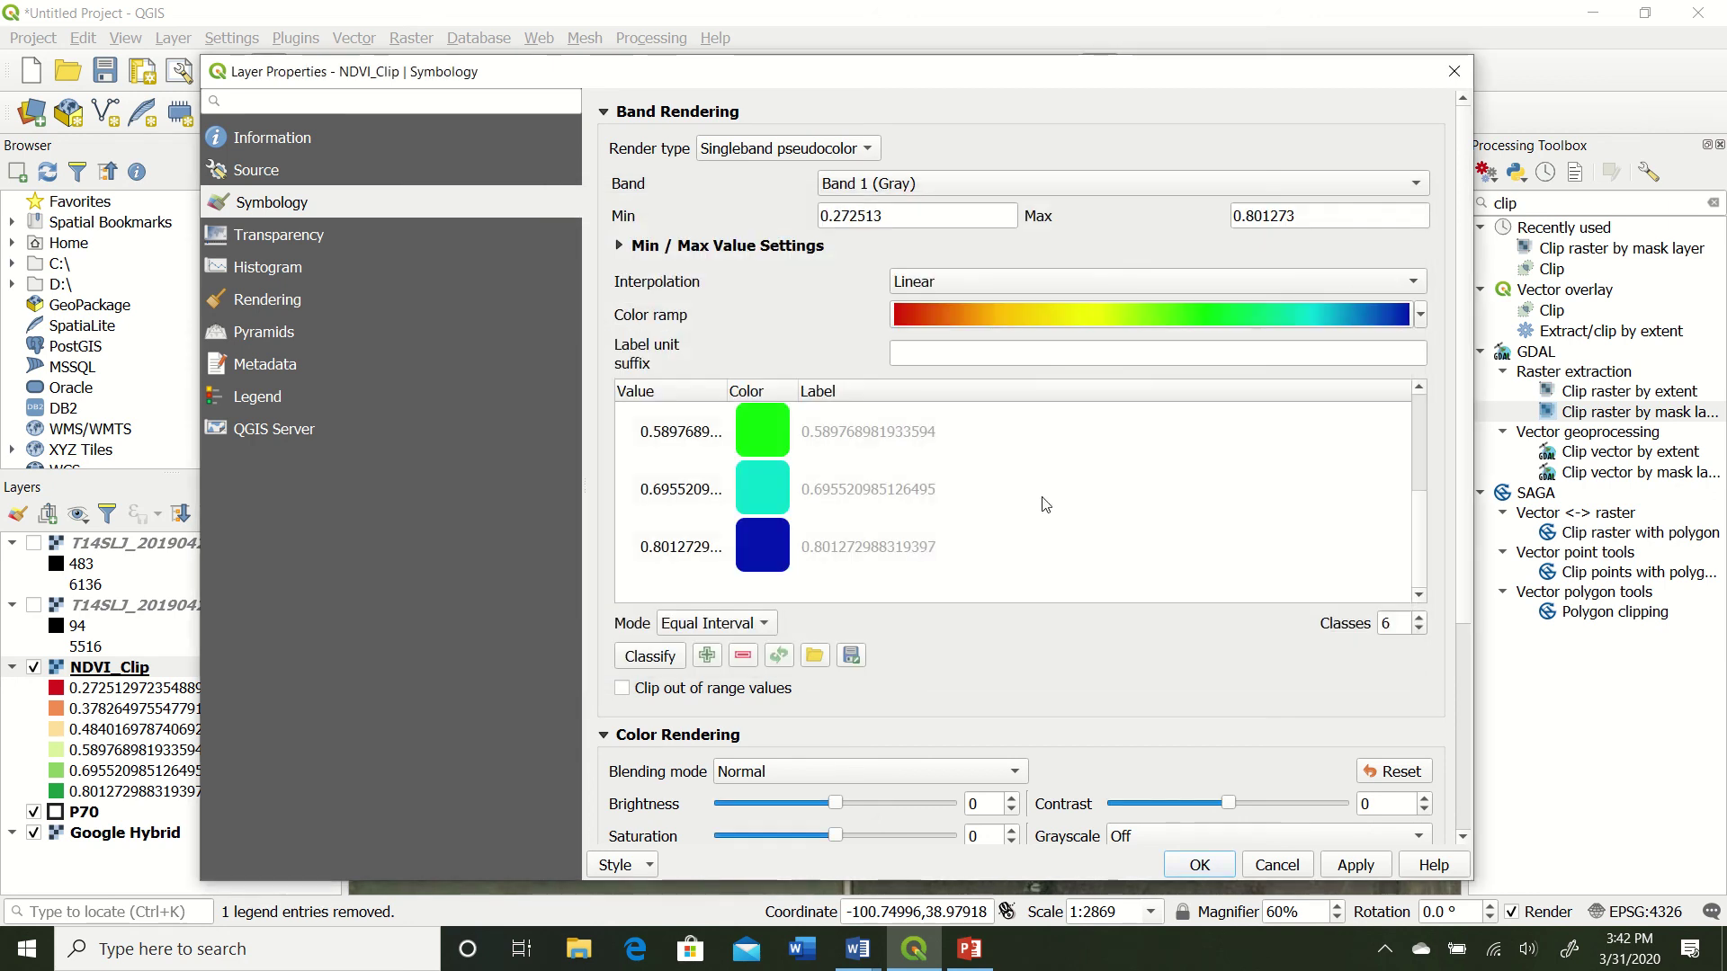
# Apply the red-to-blue ramp to NDVI_Clip and check the six-colour result on the map
pyautogui.scroll(-2, 951, 529)
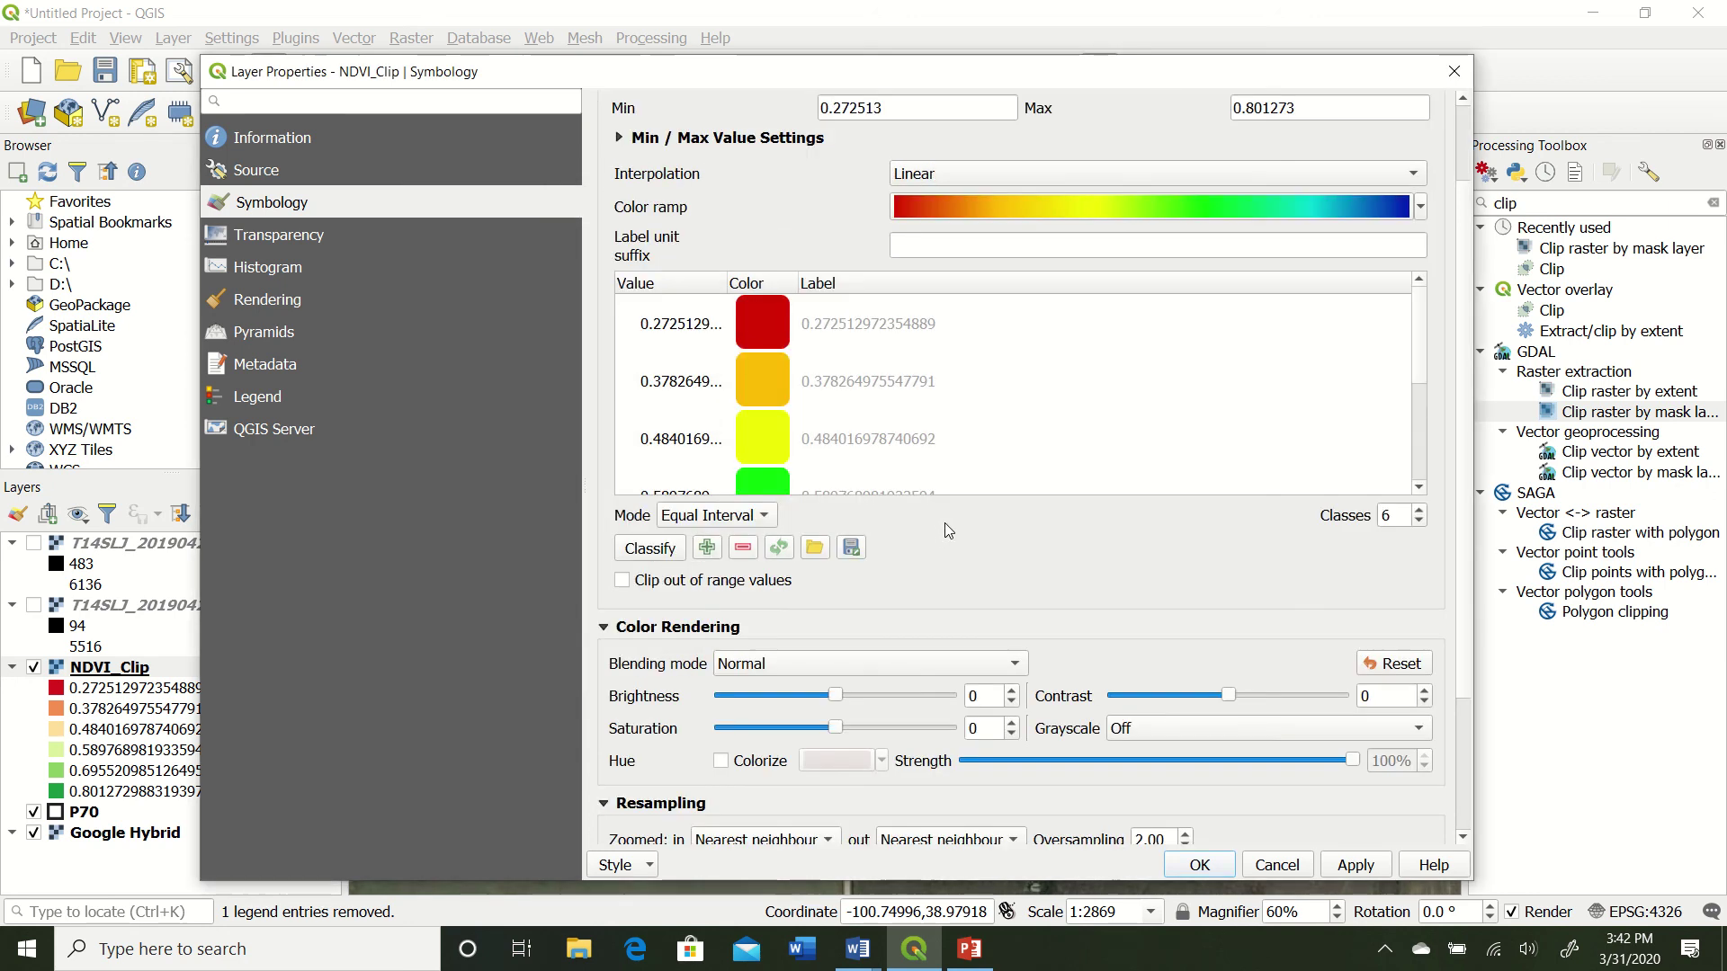
pyautogui.scroll(-2, 1269, 536)
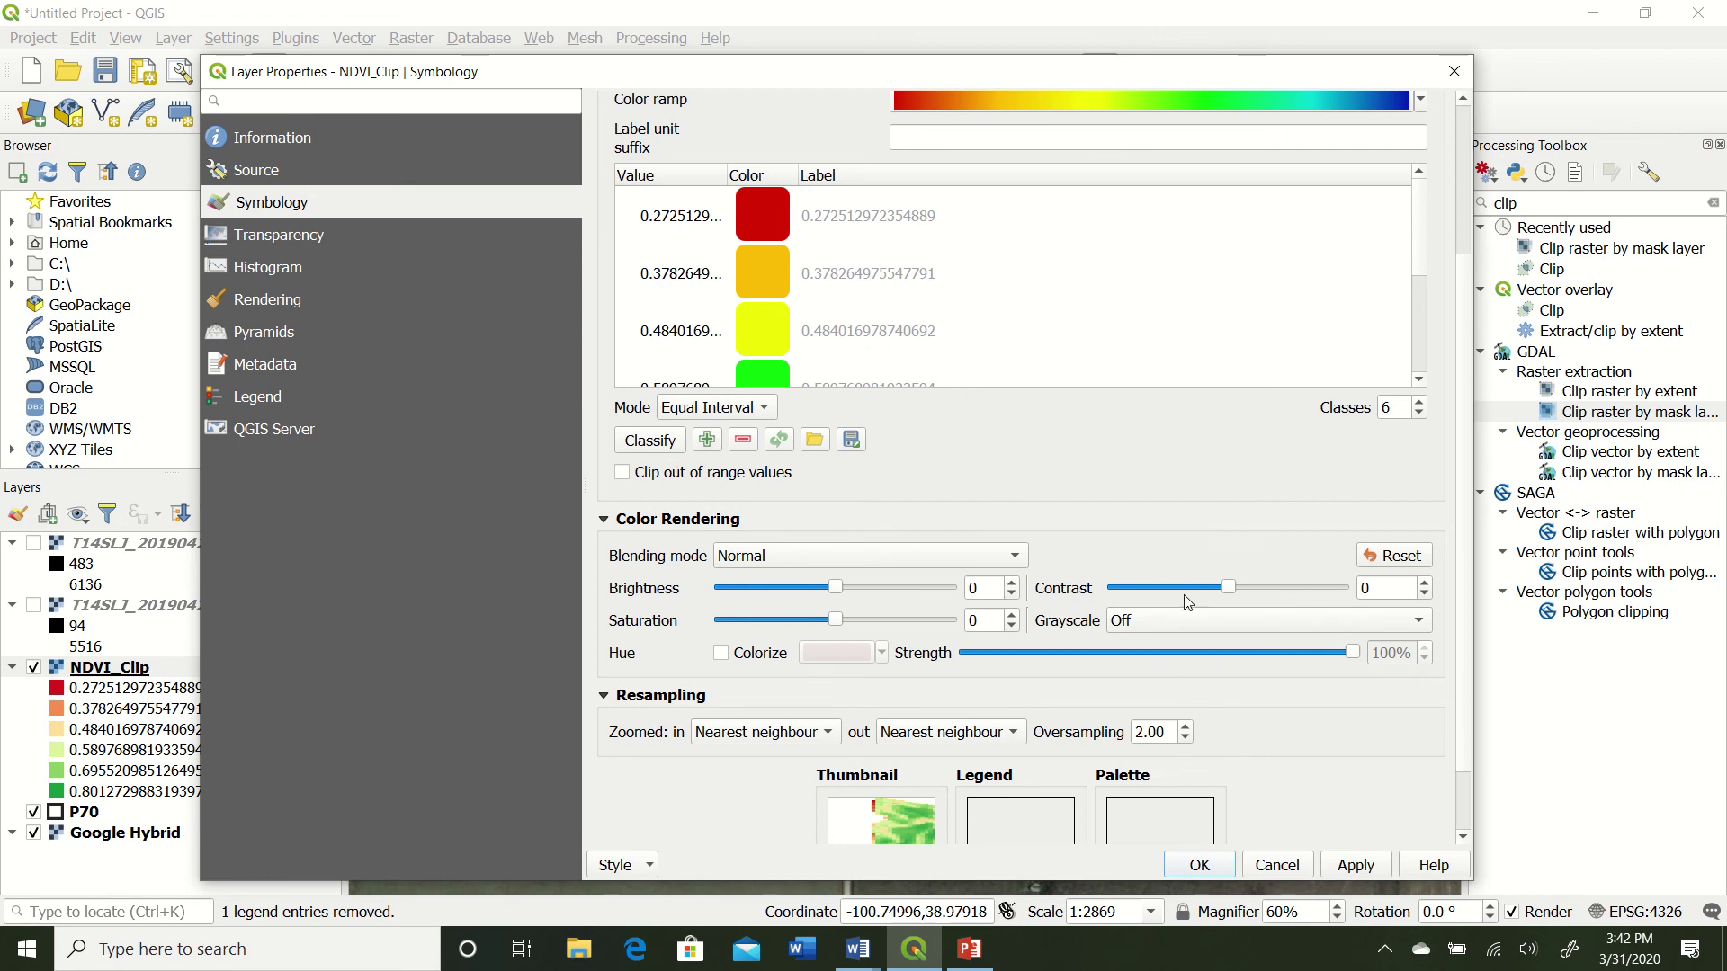
pyautogui.click(1367, 872)
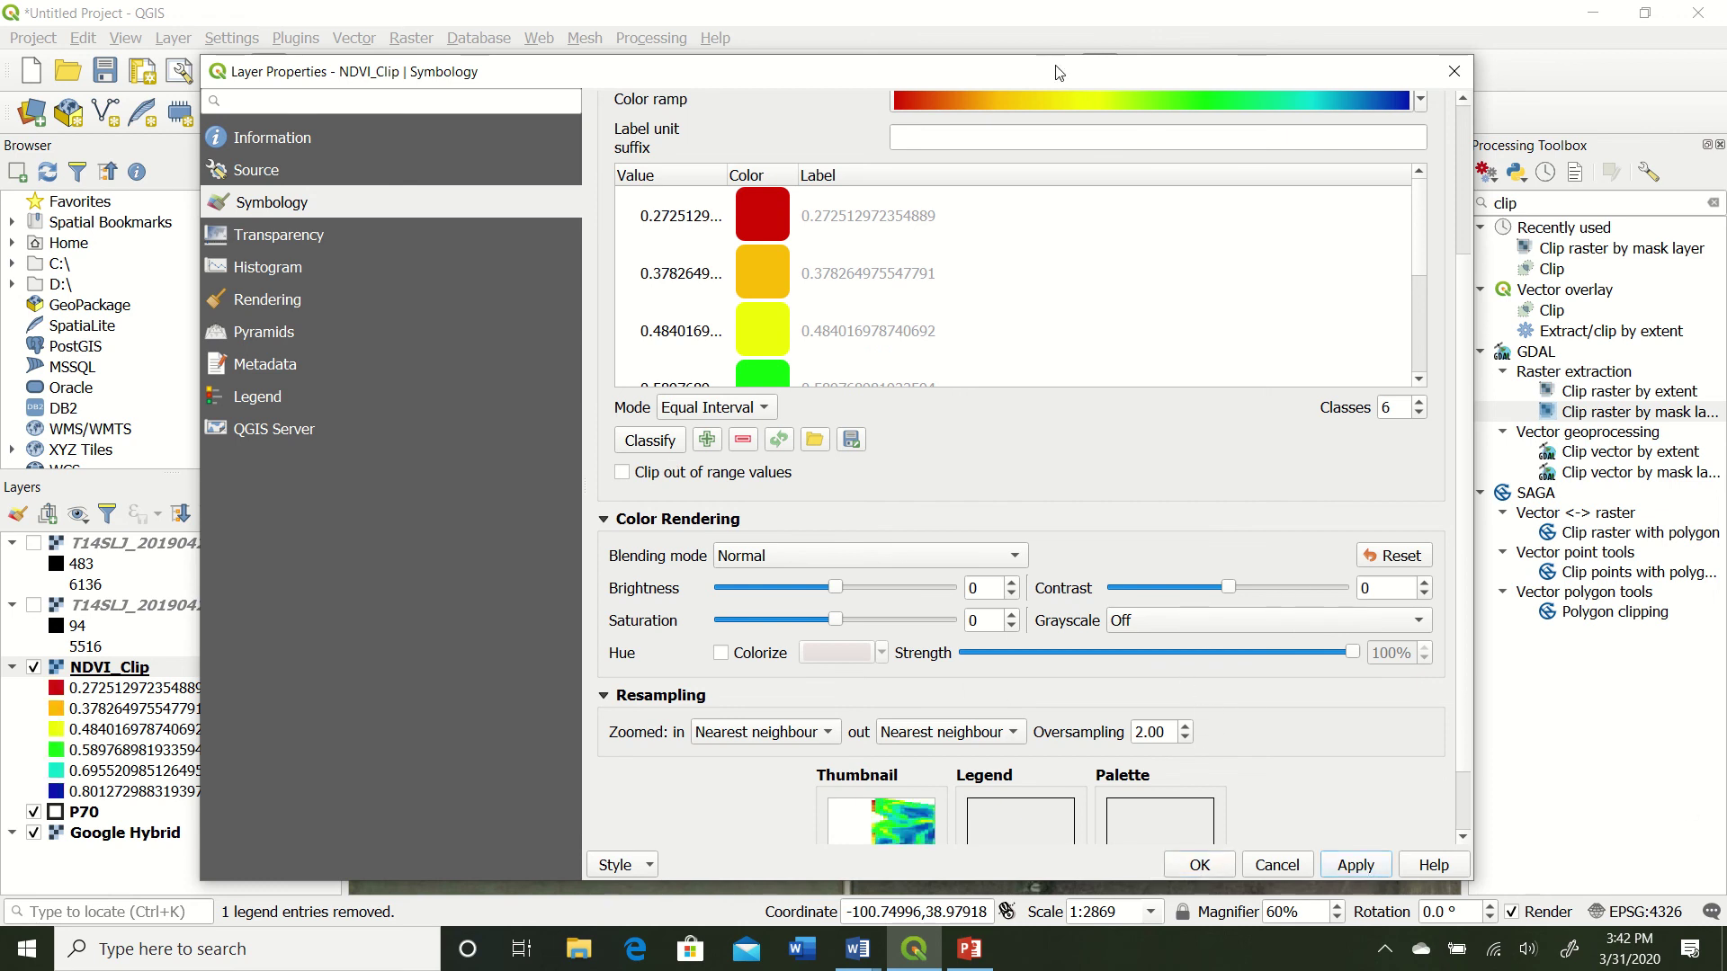
pyautogui.moveTo(1061, 81); pyautogui.dragTo(1718, 81)
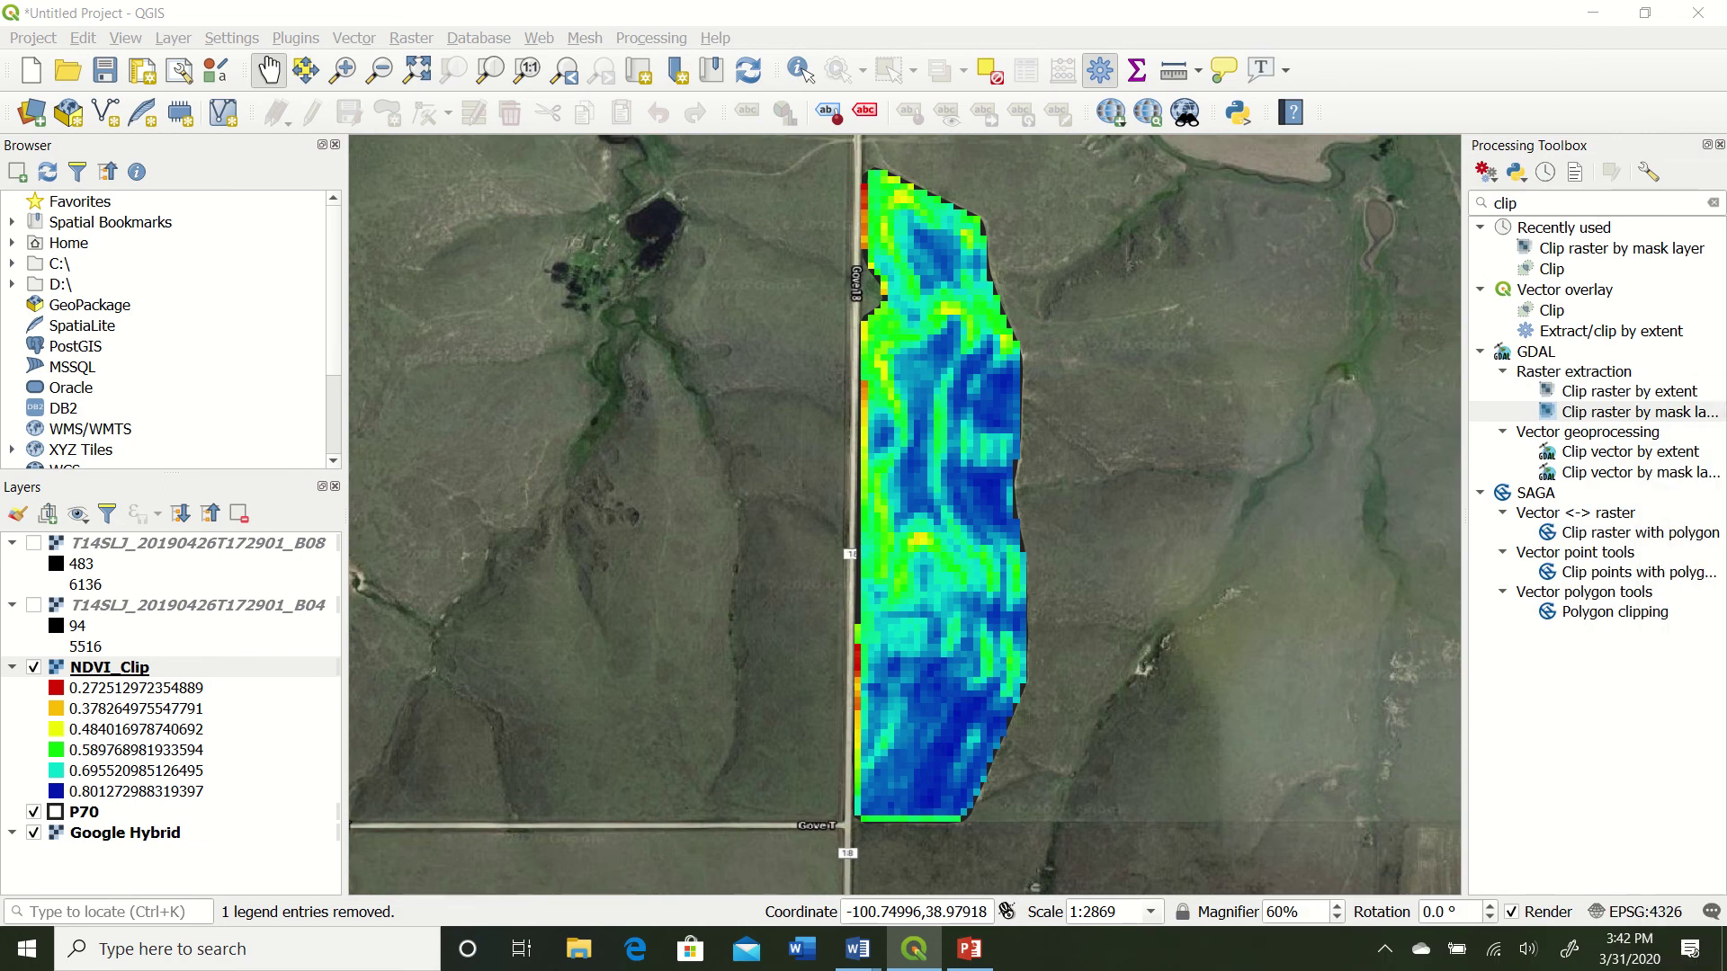
pyautogui.moveTo(1691, 465); pyautogui.dragTo(845, 108)
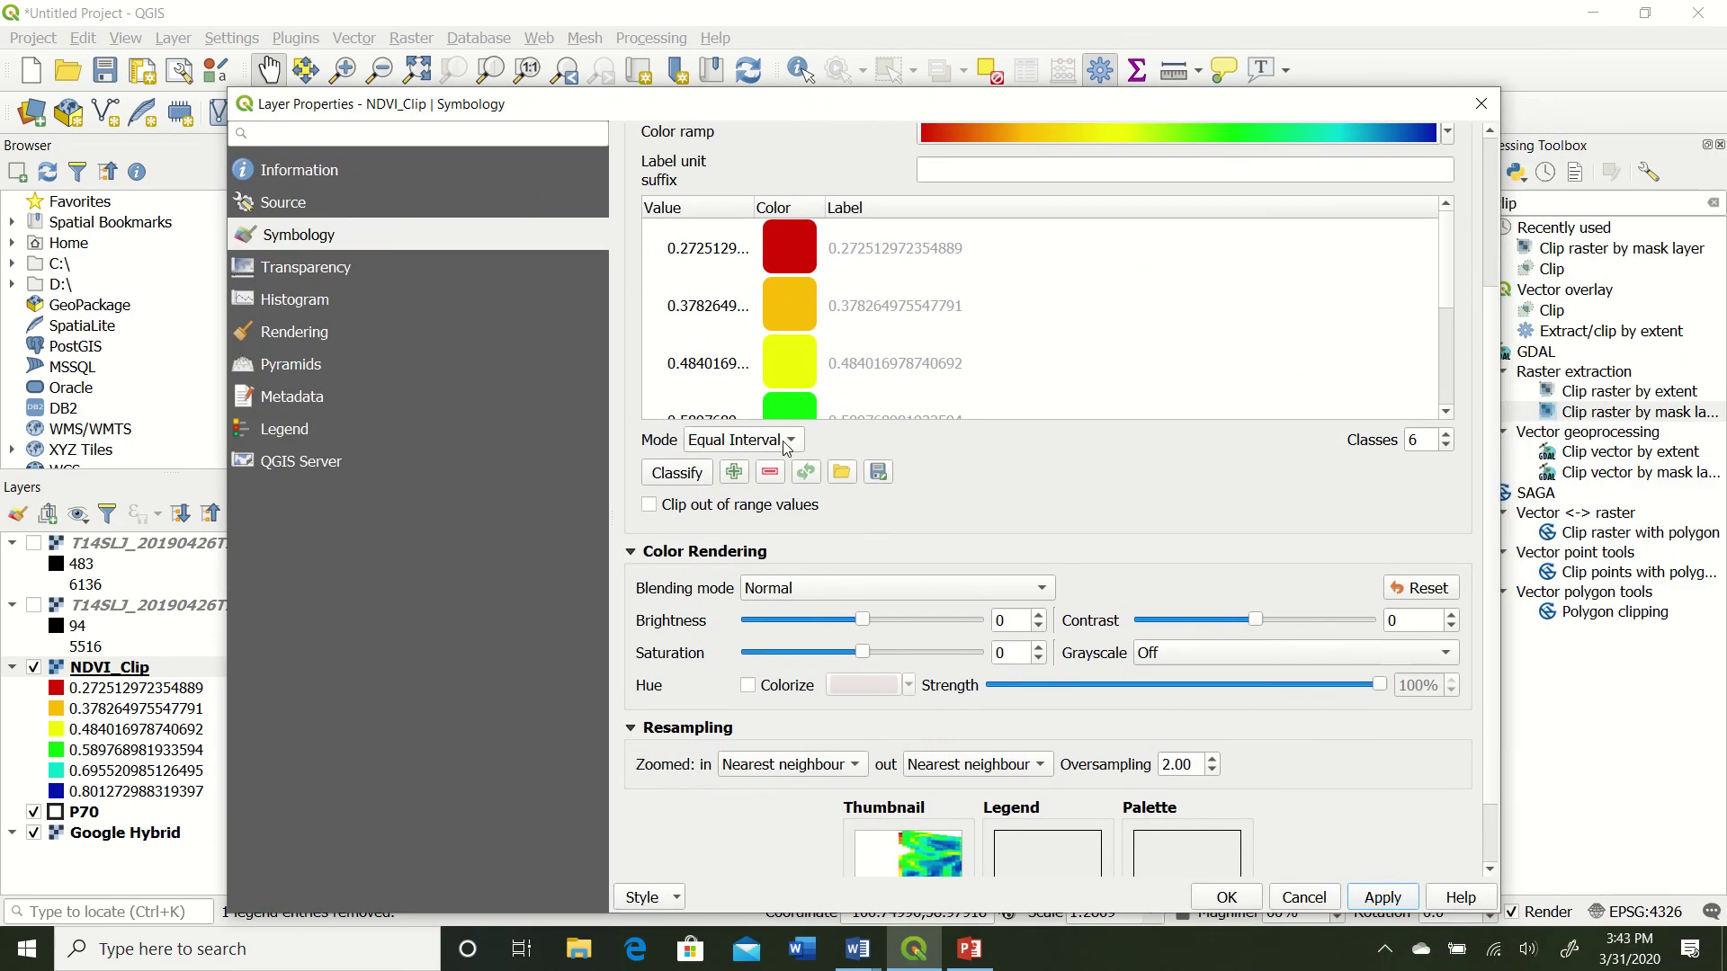
# Switch NDVI_Clip to Quantile mode (breaks 0.2725–0.8007), apply it, and check the map
pyautogui.click(734, 441)
pyautogui.click(763, 467)
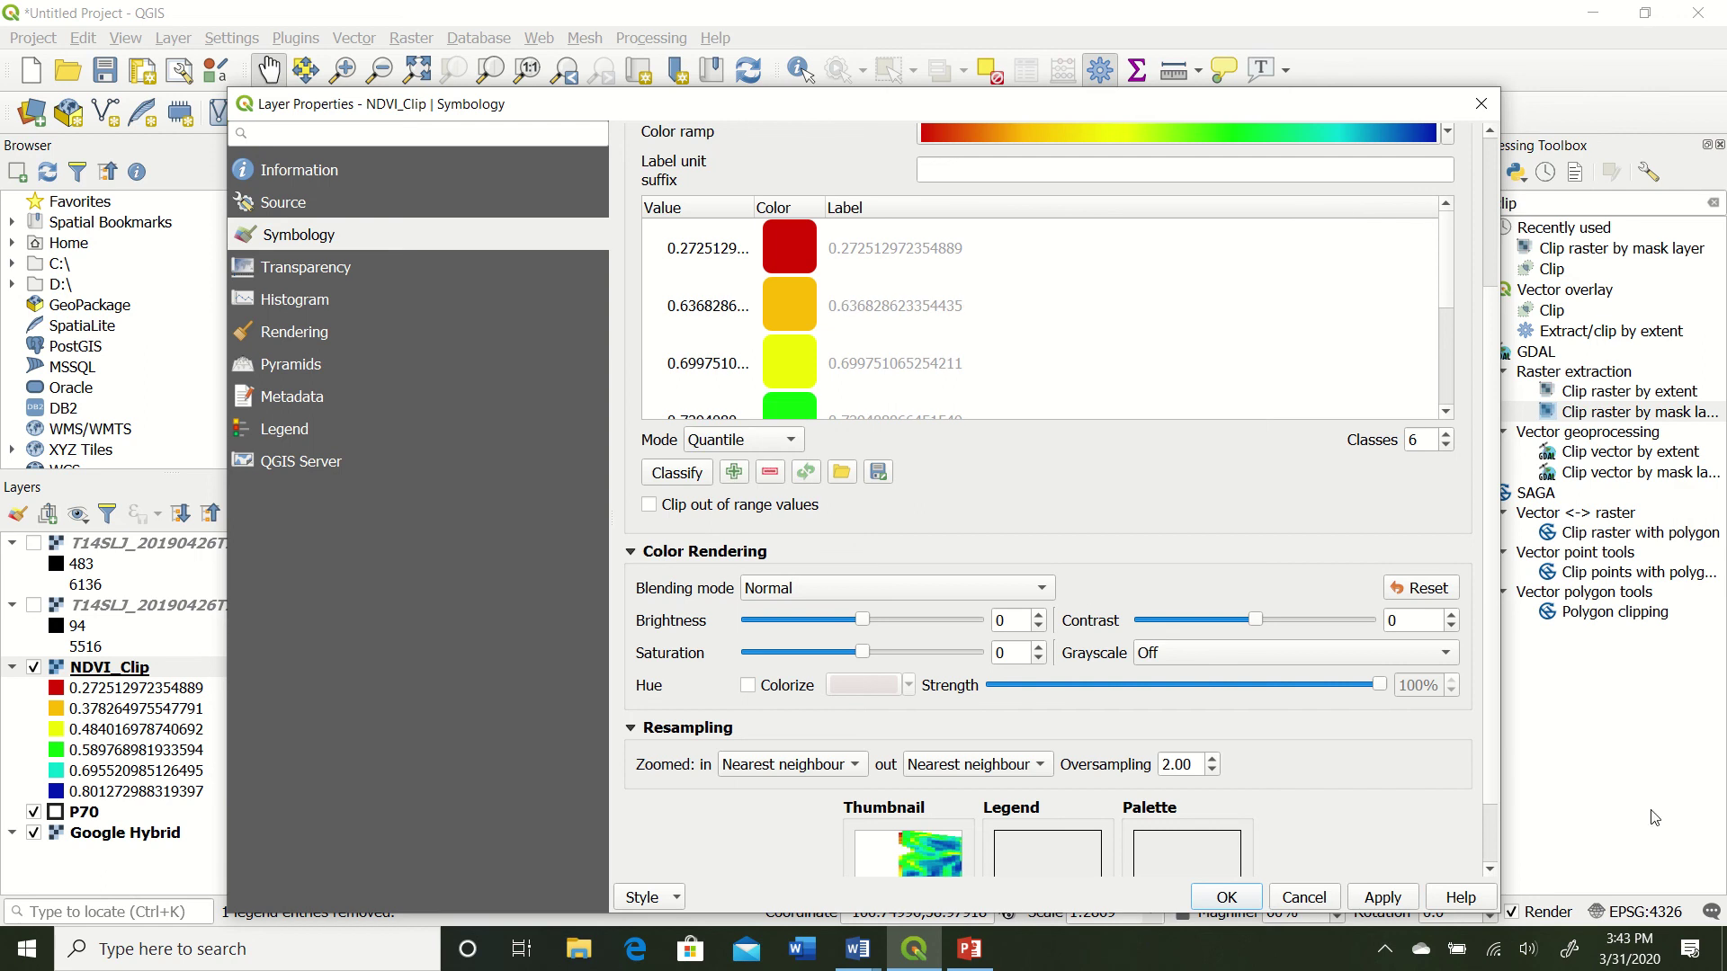
pyautogui.click(1386, 897)
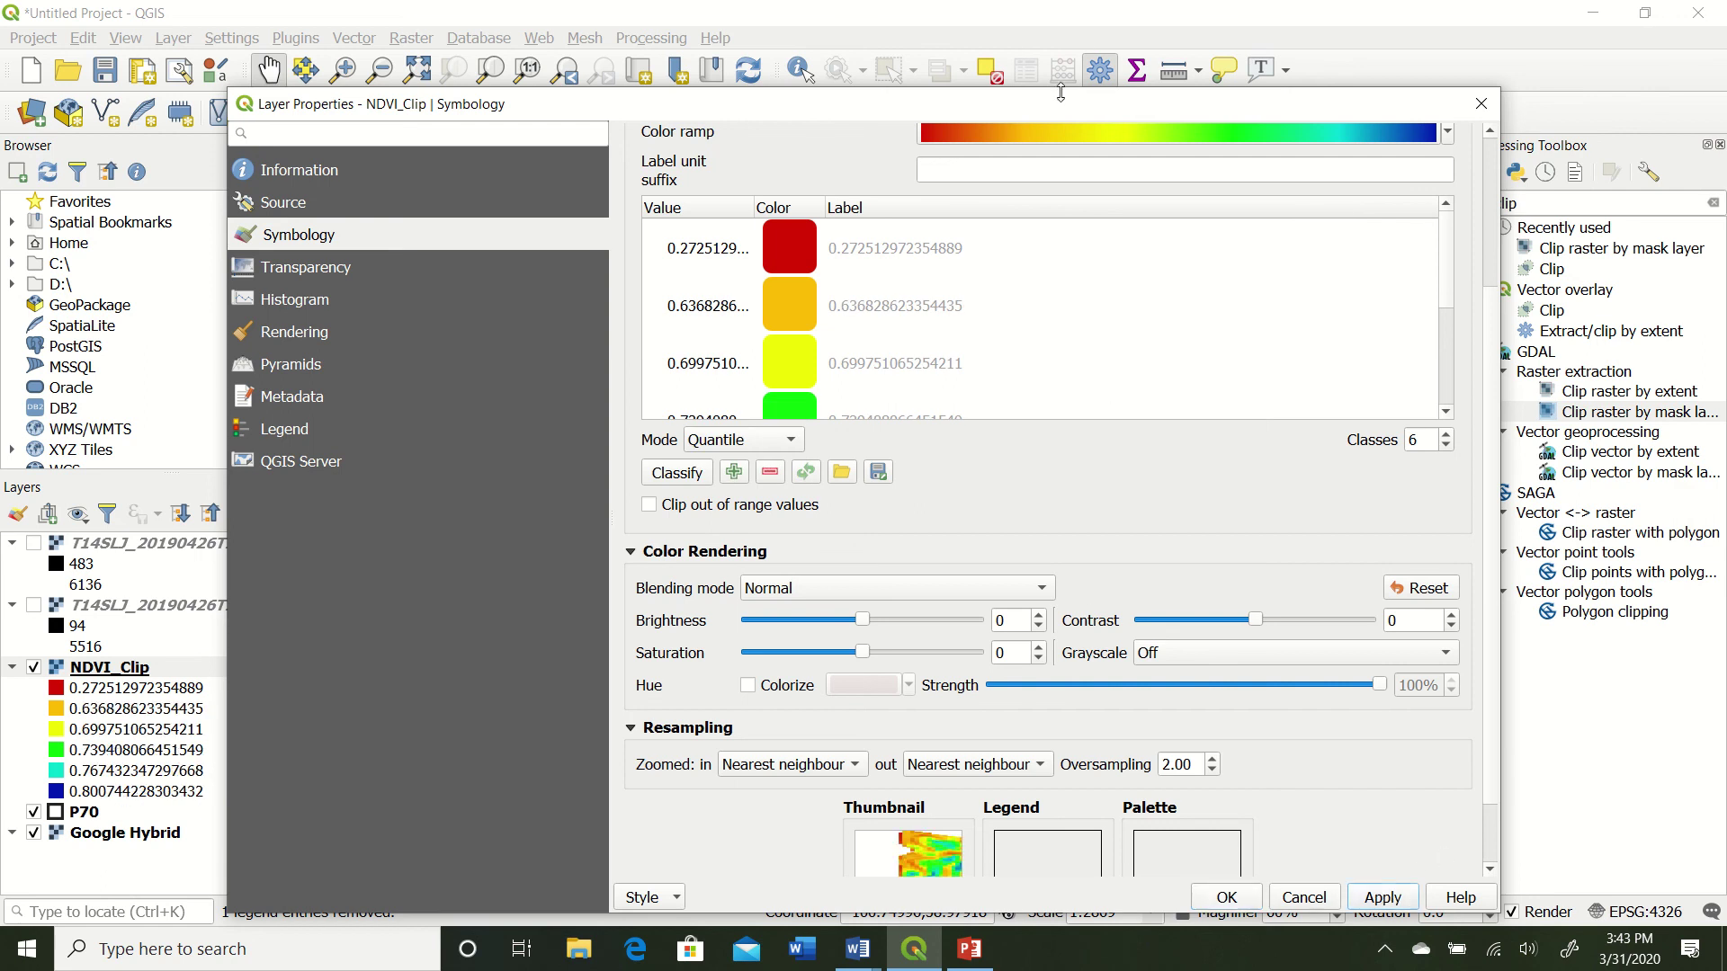
pyautogui.moveTo(1068, 104); pyautogui.dragTo(1726, 144)
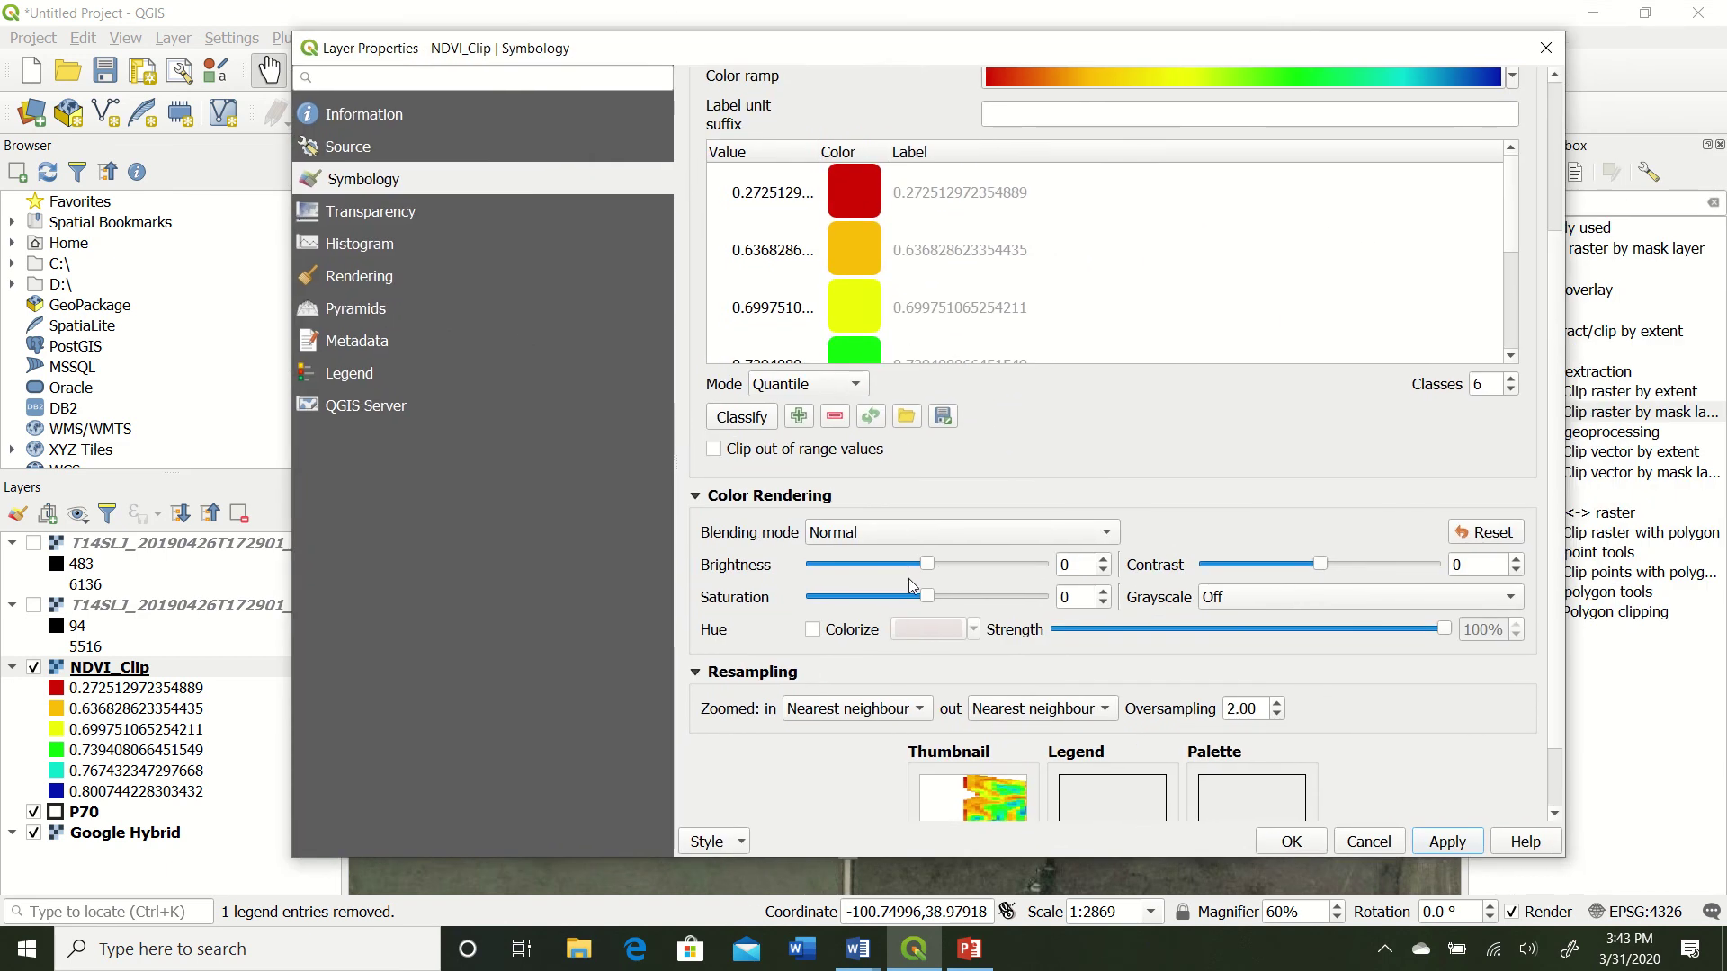
pyautogui.scroll(-3, 883, 203)
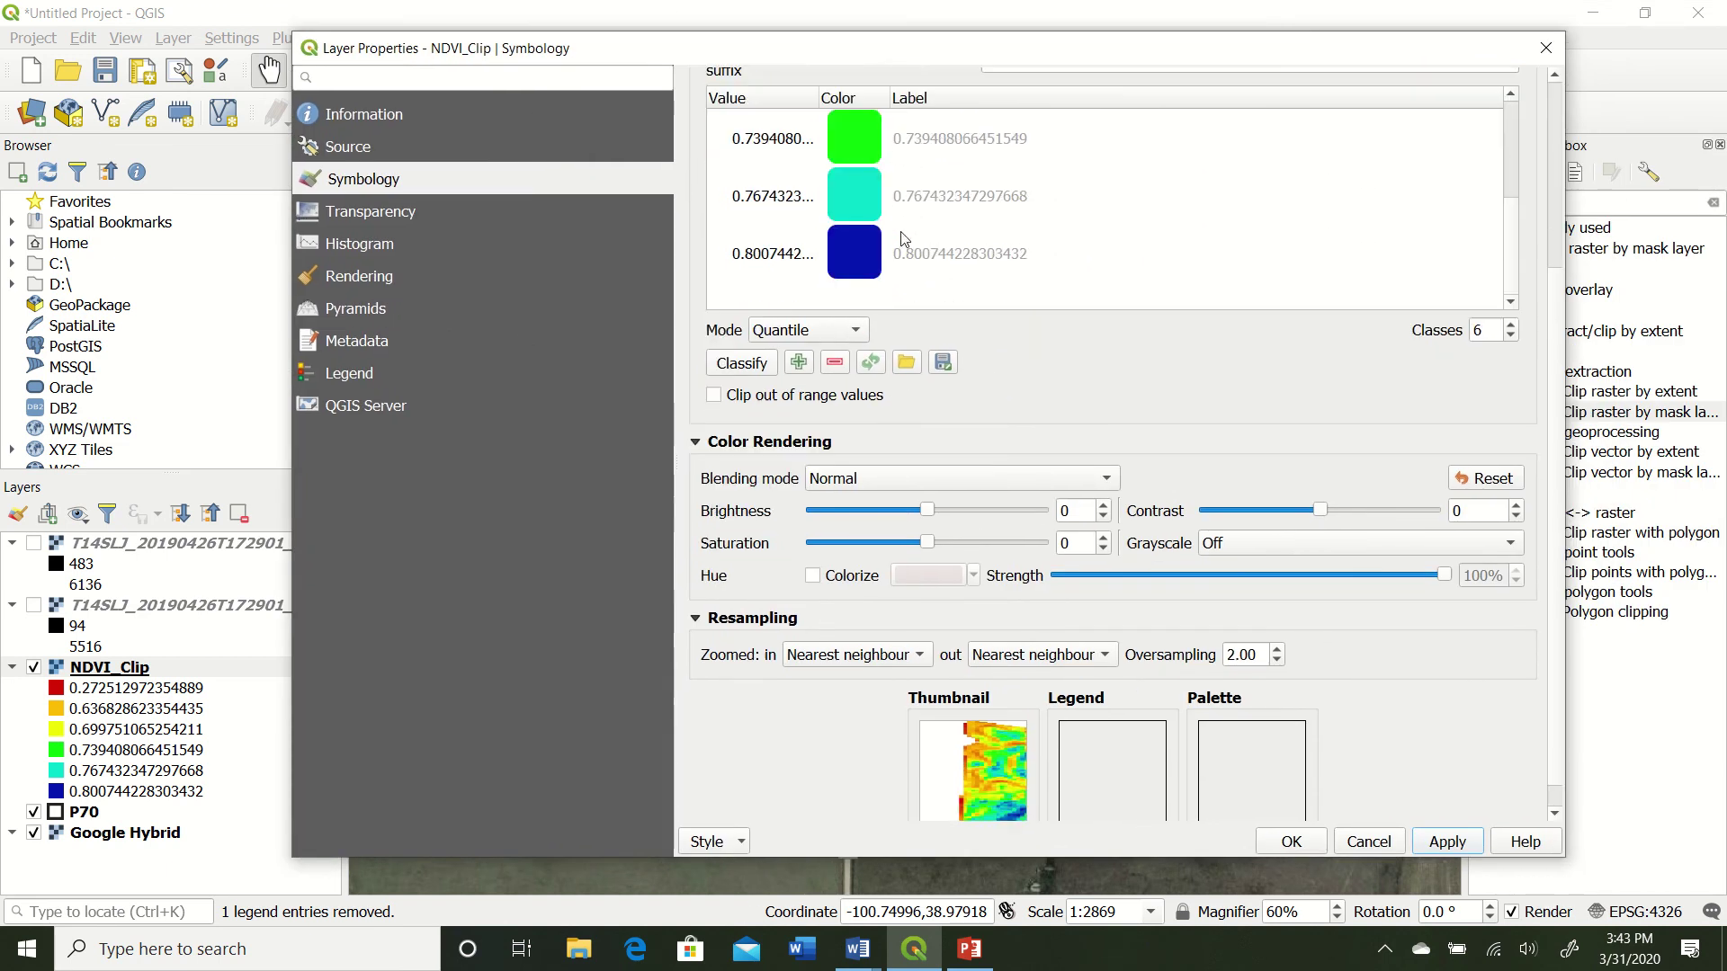
pyautogui.scroll(3, 931, 286)
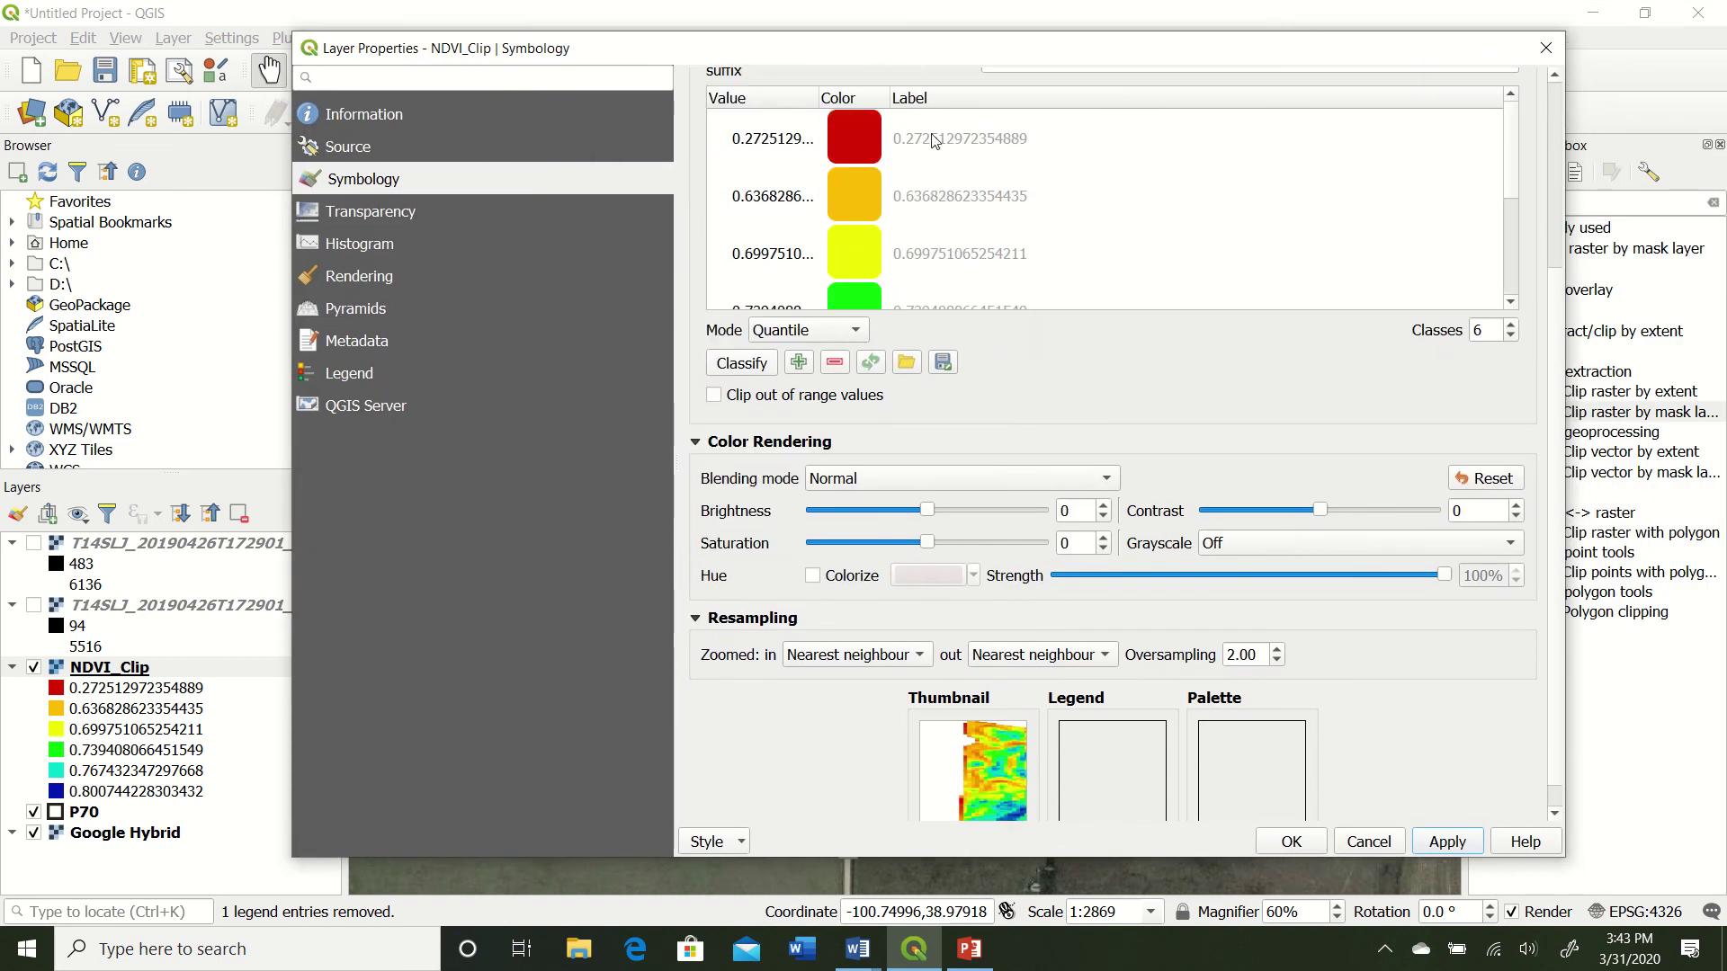
pyautogui.scroll(-3, 935, 189)
pyautogui.scroll(3, 935, 188)
pyautogui.scroll(-3, 935, 208)
pyautogui.scroll(3, 935, 211)
pyautogui.moveTo(918, 57); pyautogui.dragTo(1726, 57)
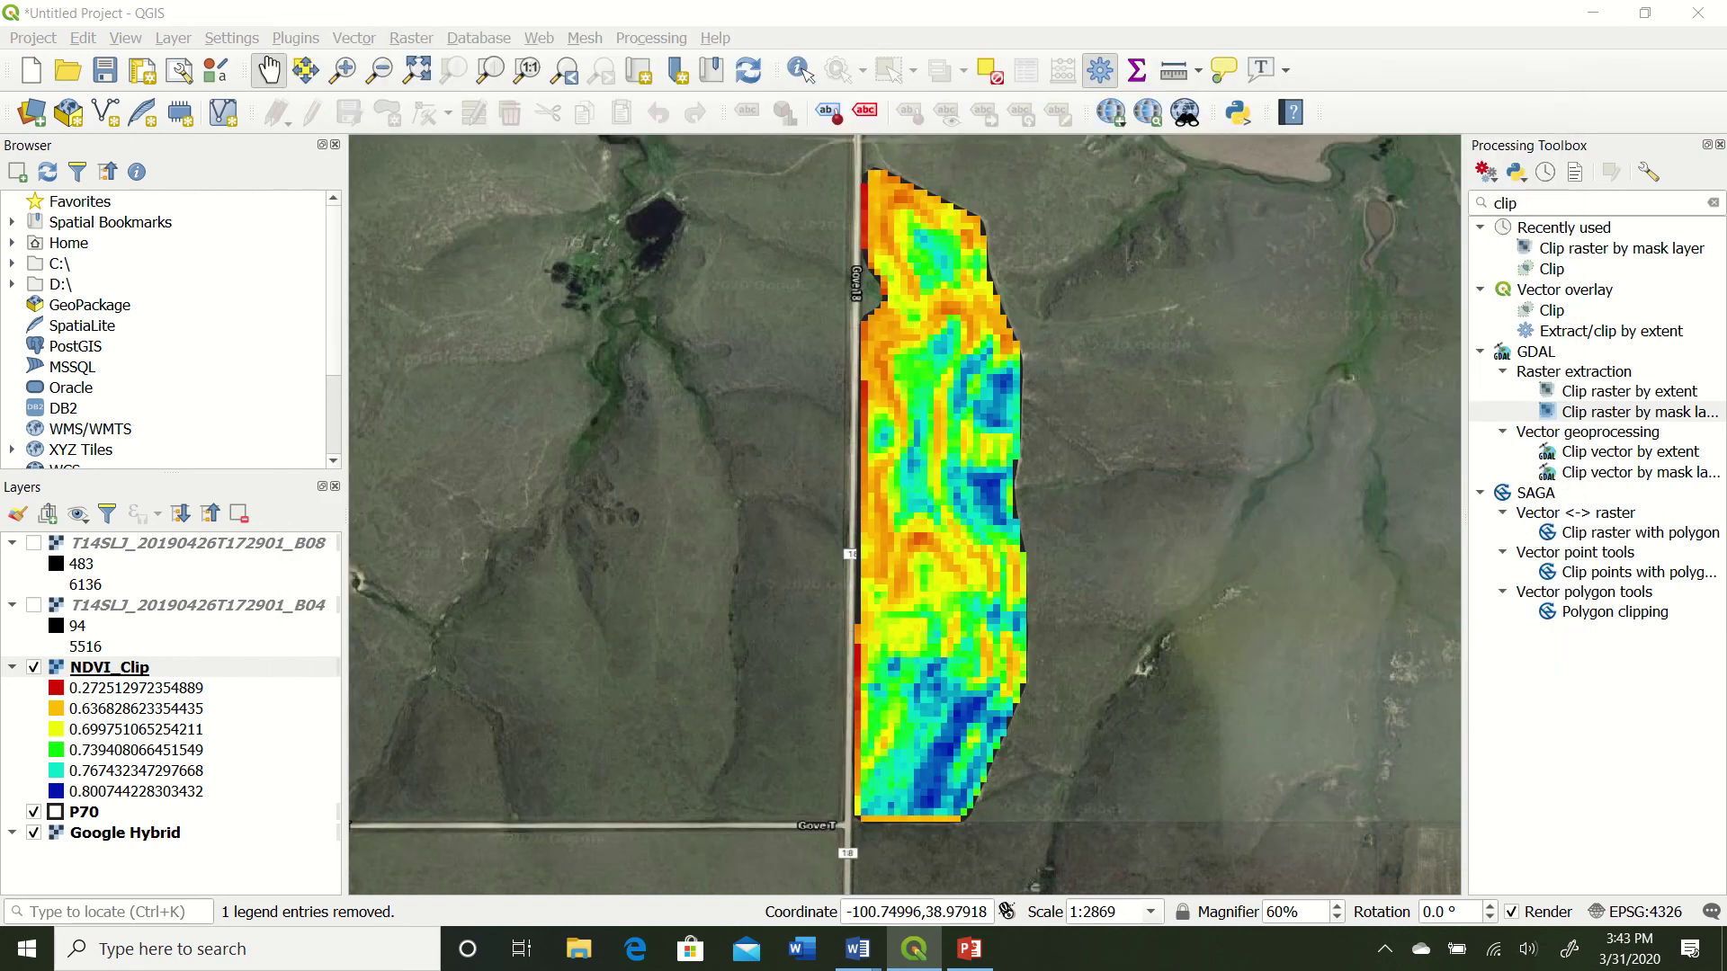
pyautogui.moveTo(1726, 171); pyautogui.dragTo(891, 87)
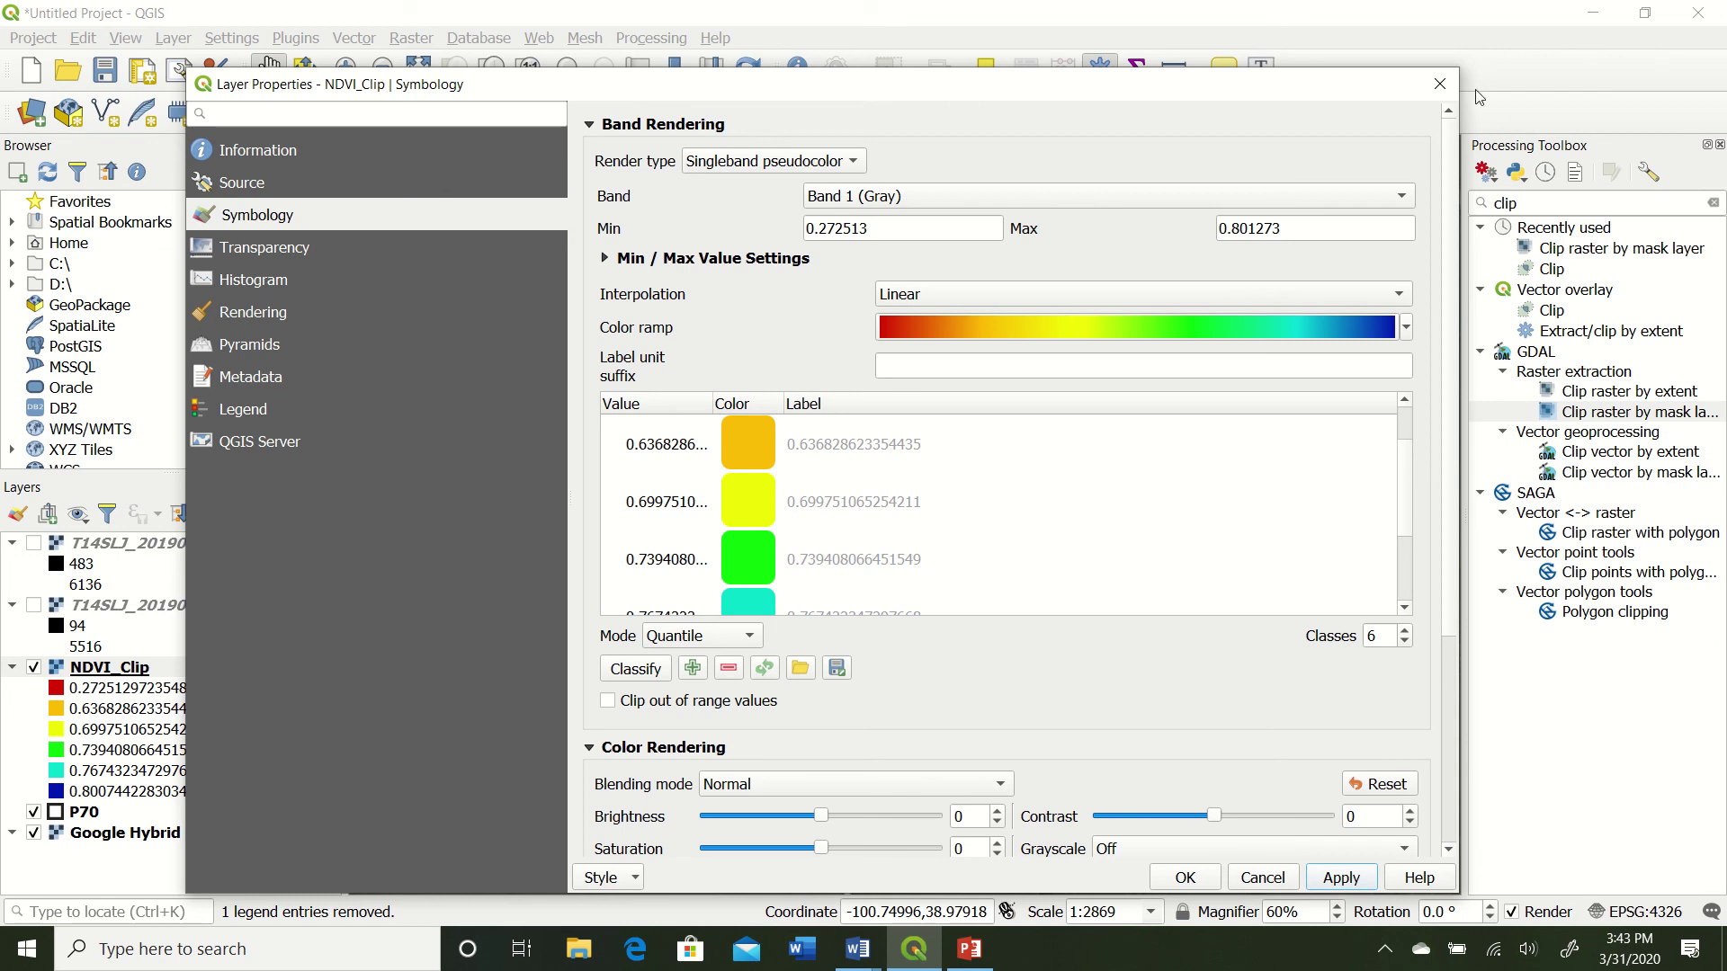
# Close Layer Properties with OK, then zoom and pan to frame the whole P70 field
pyautogui.click(1185, 878)
pyautogui.scroll(1, 958, 316)
pyautogui.scroll(3, 1079, 405)
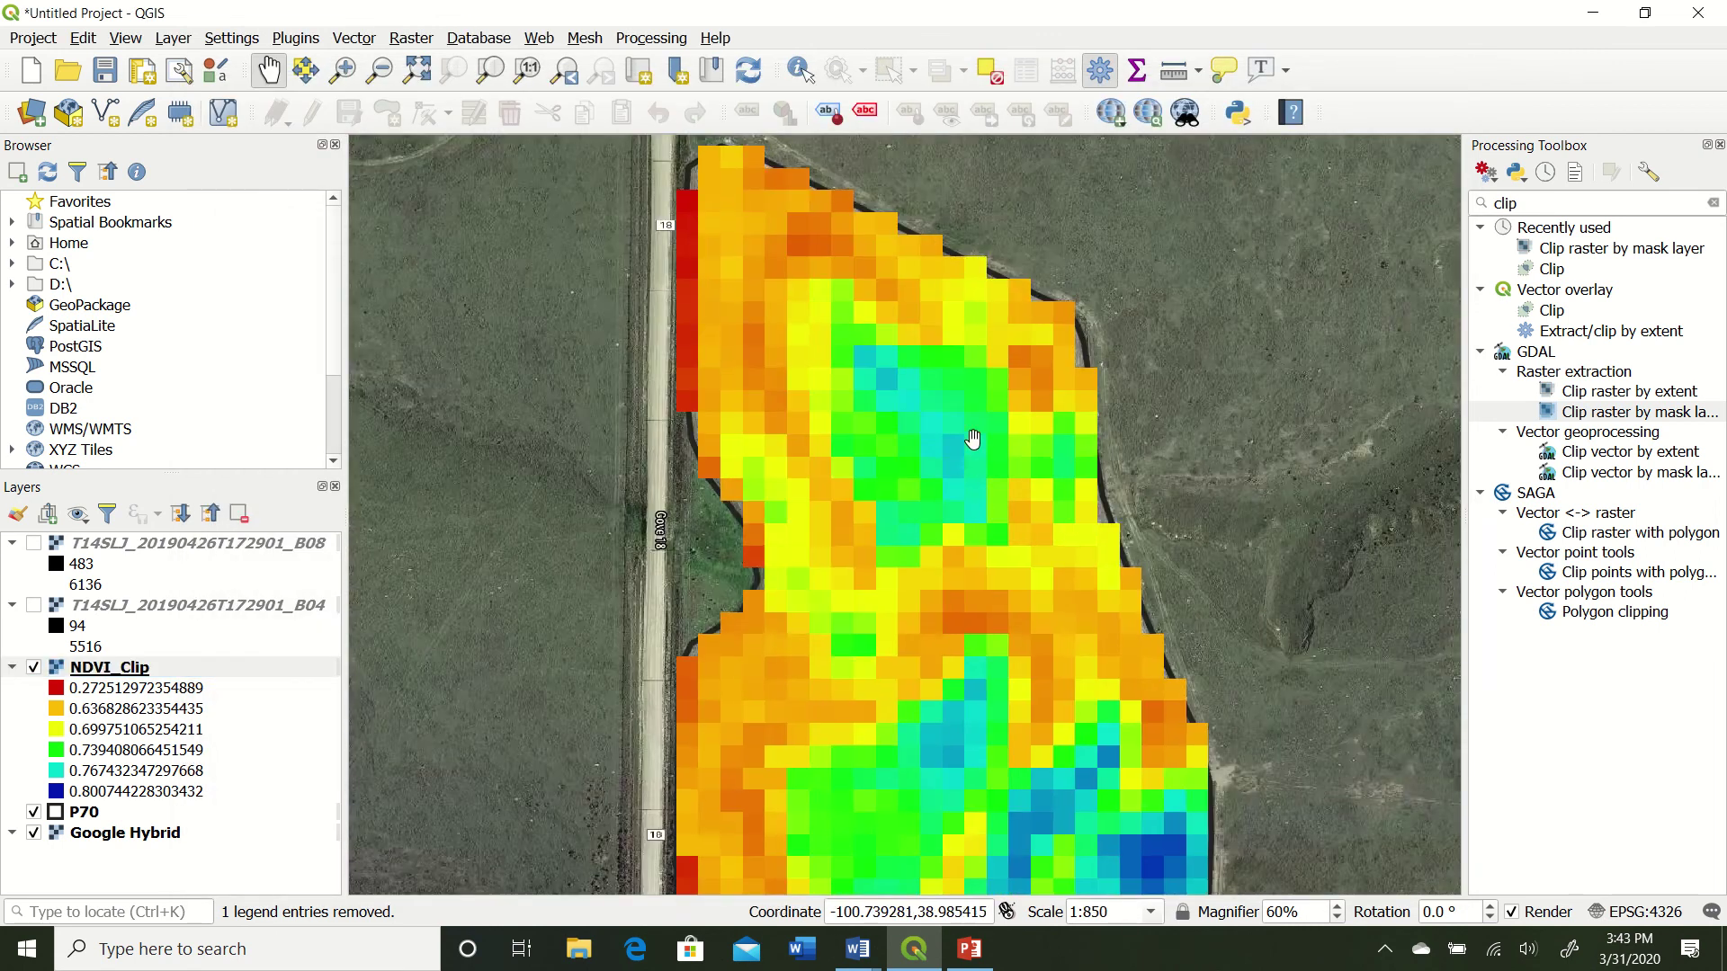
pyautogui.scroll(-3, 986, 498)
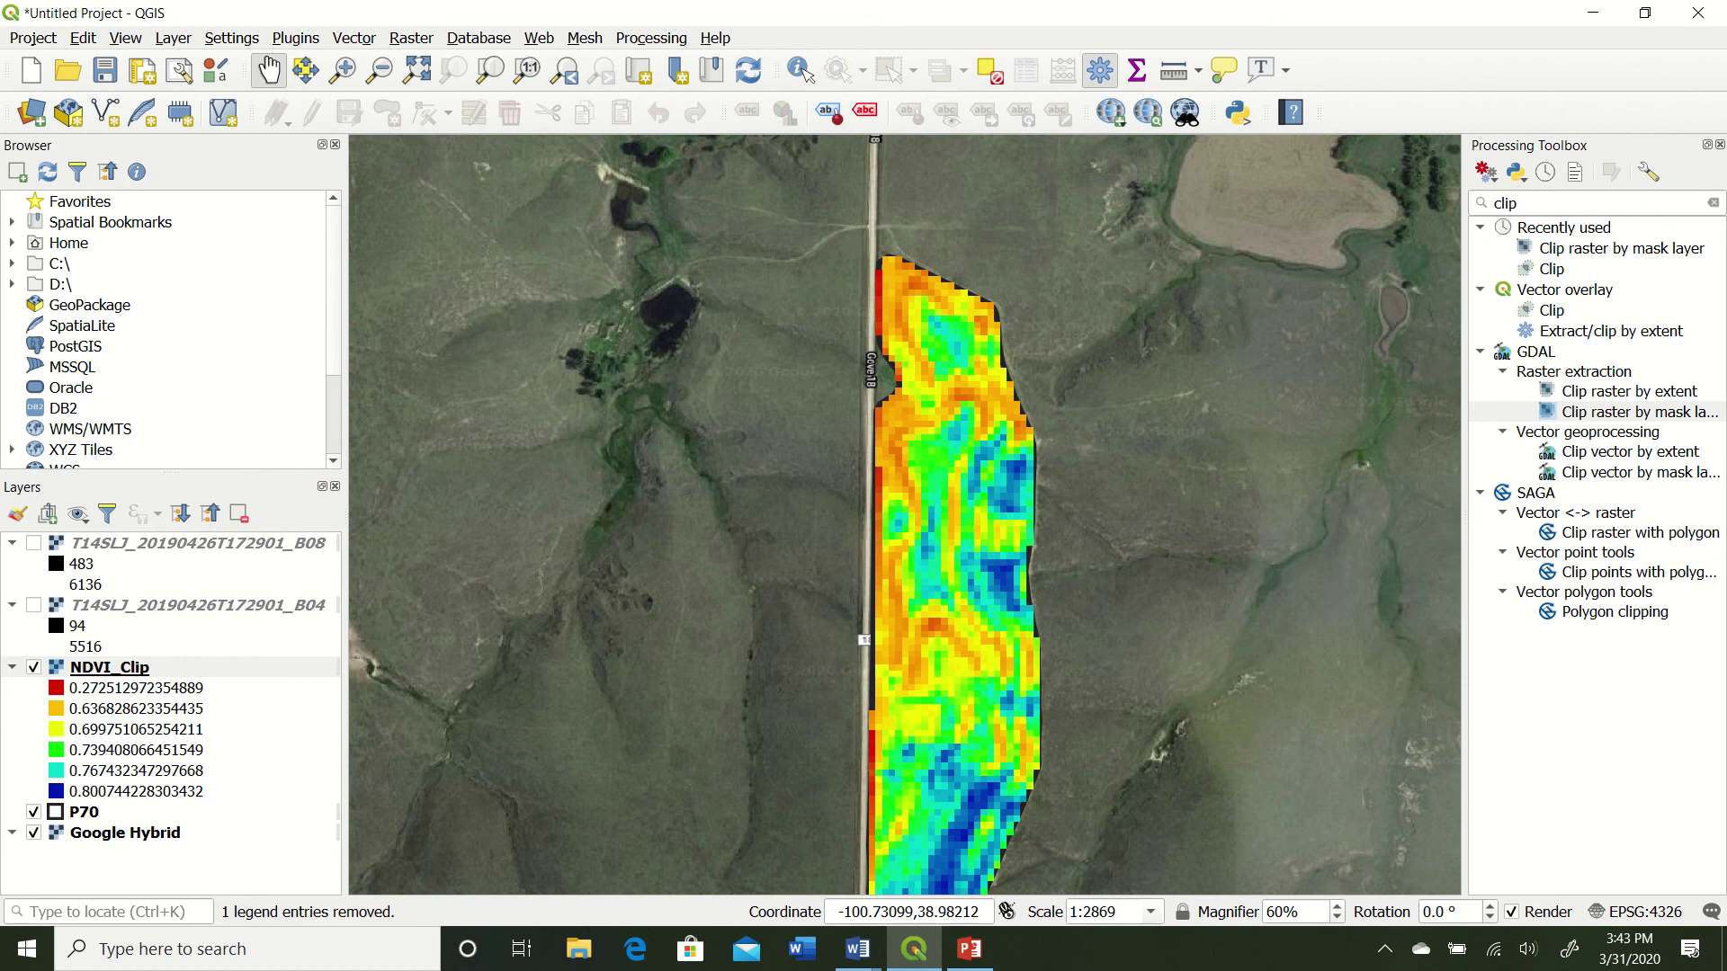
pyautogui.scroll(-1, 1372, 553)
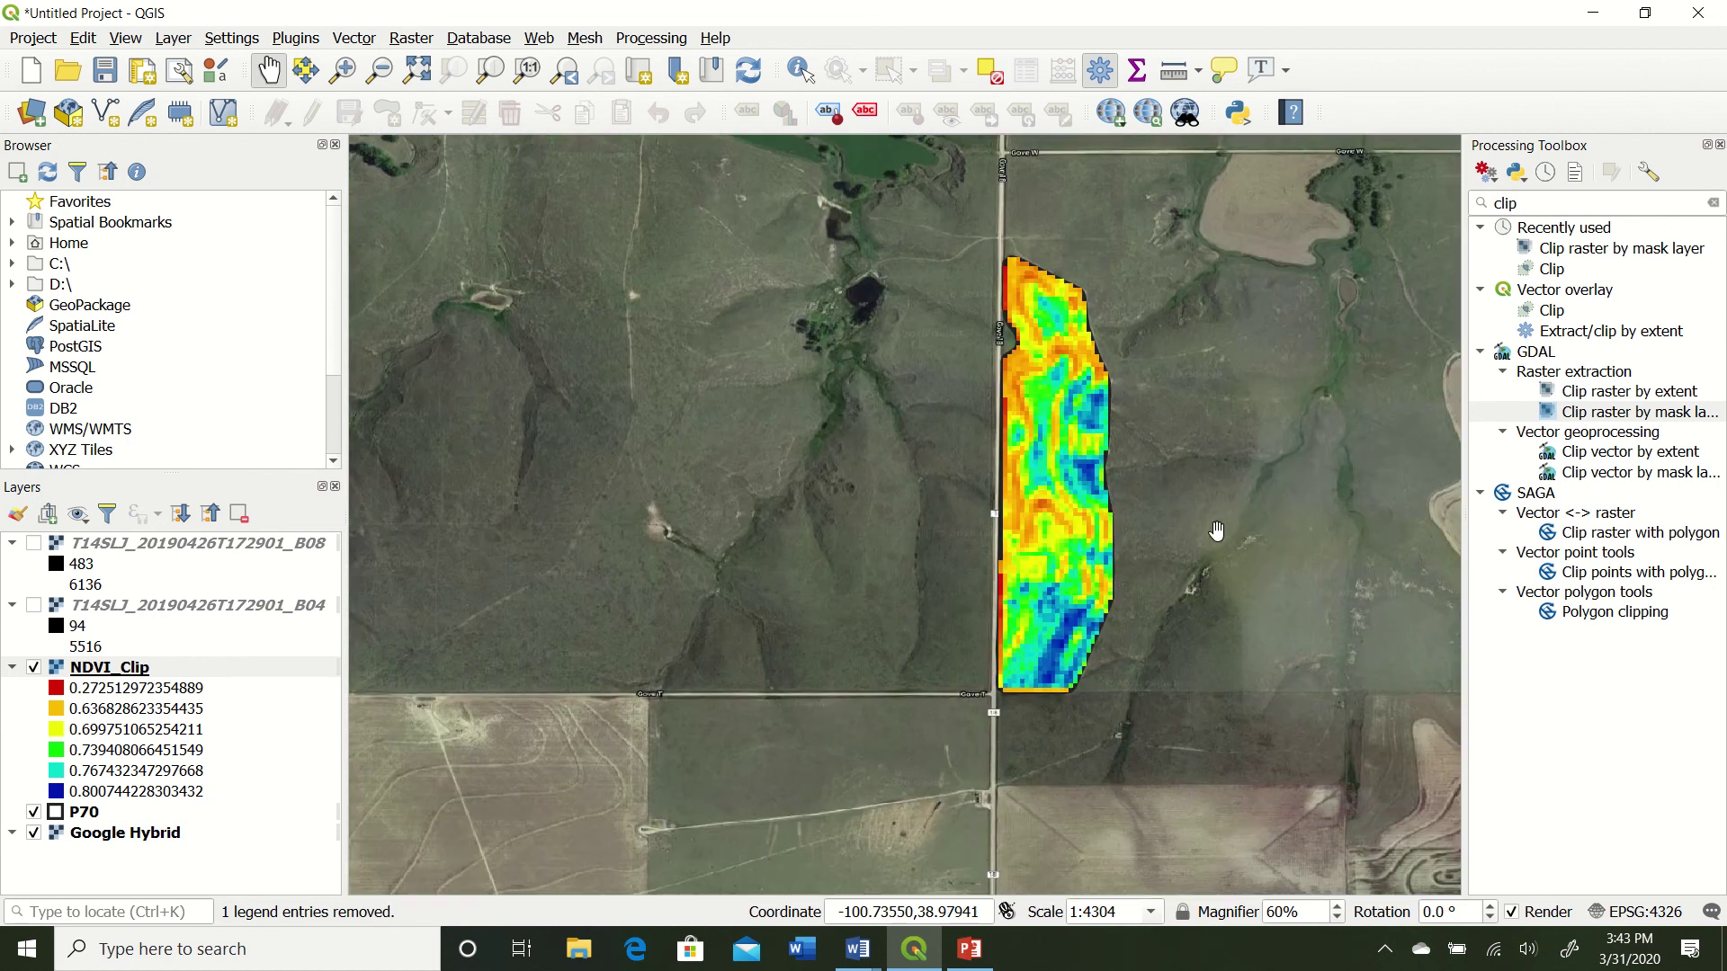
pyautogui.moveTo(1257, 514); pyautogui.dragTo(1187, 534)
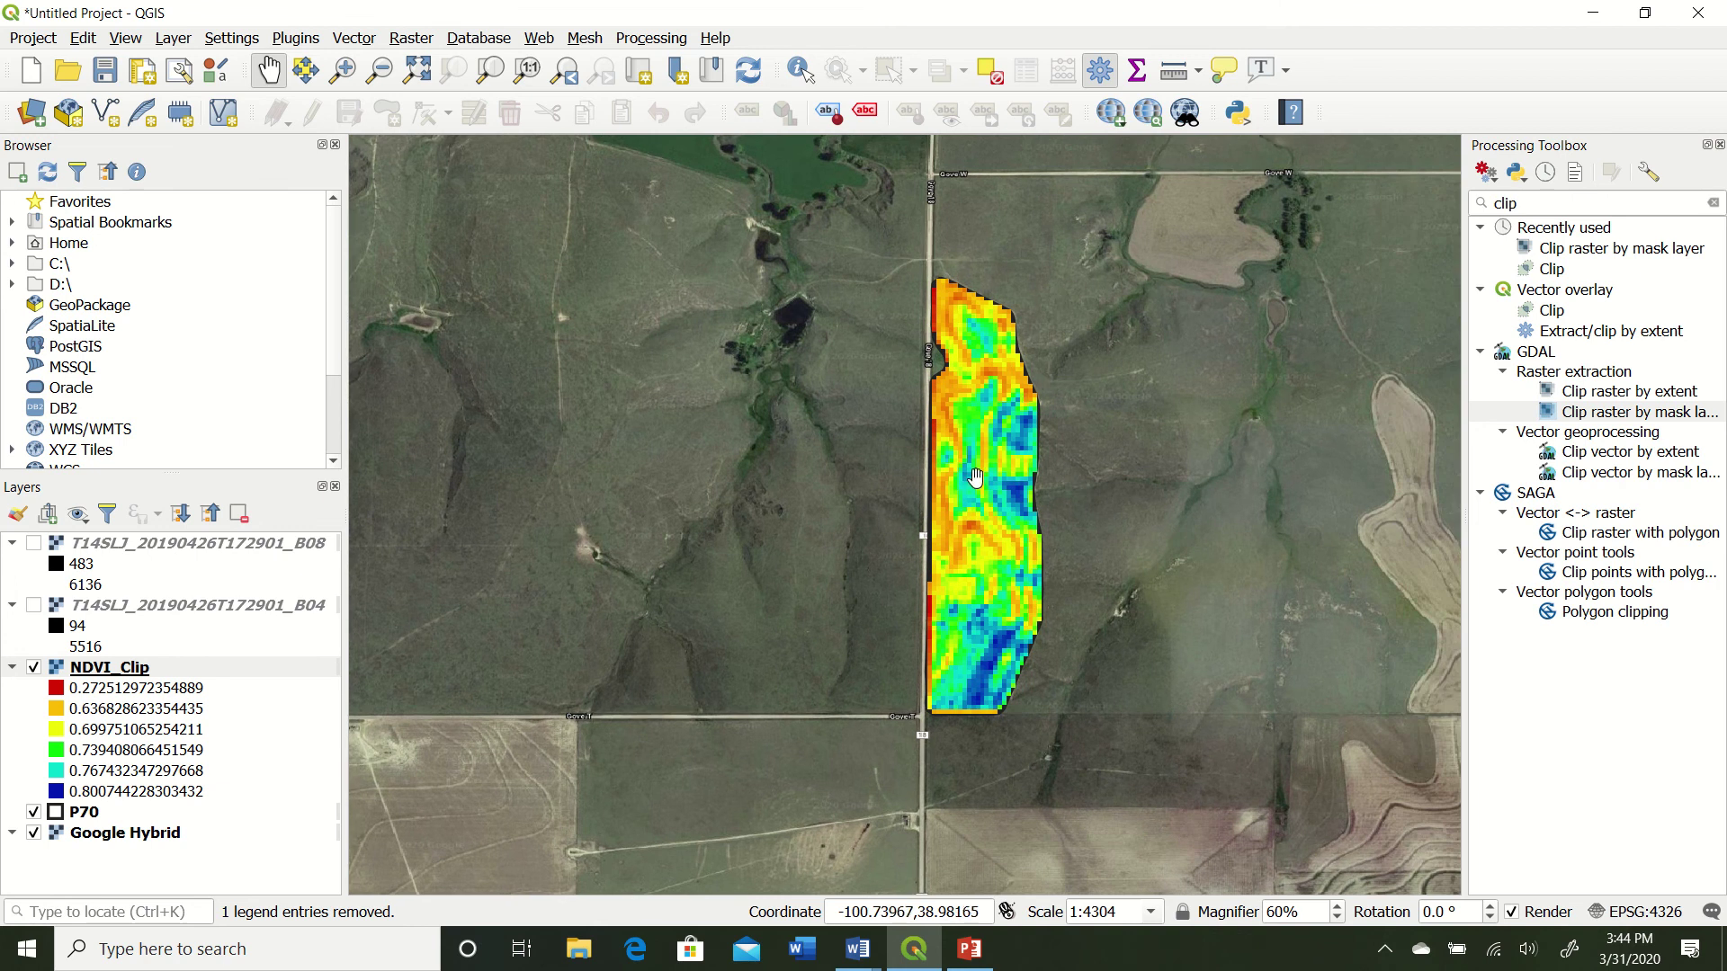
pyautogui.moveTo(1128, 373); pyautogui.dragTo(1077, 429)
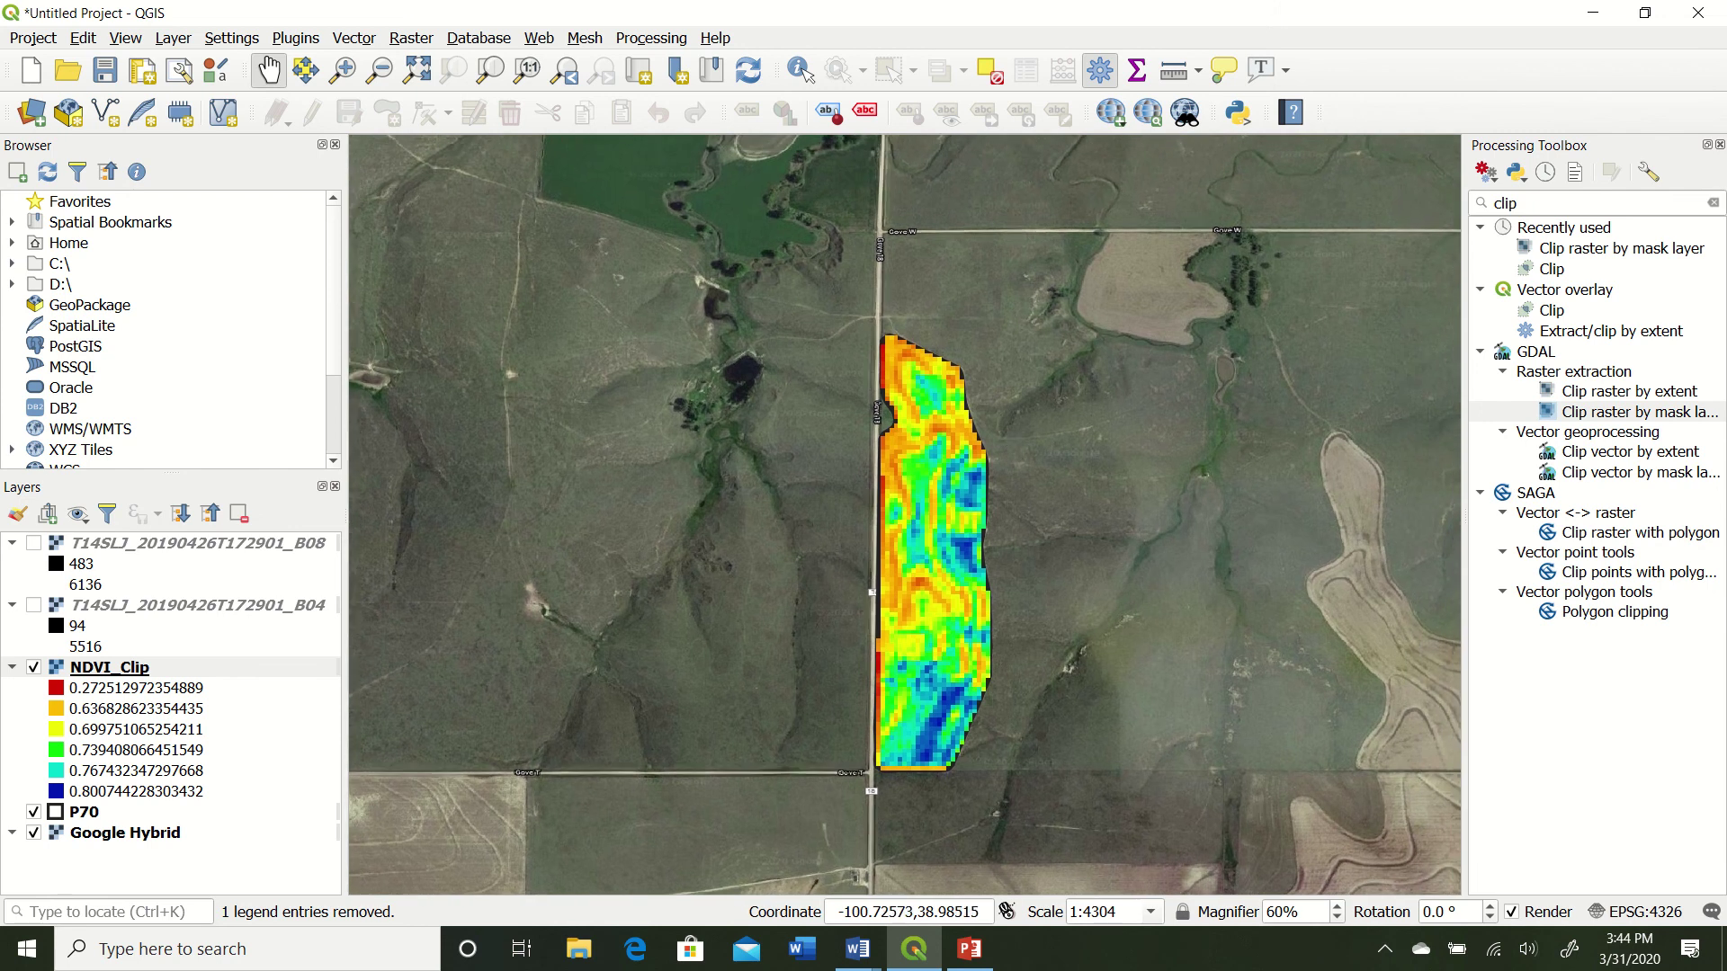